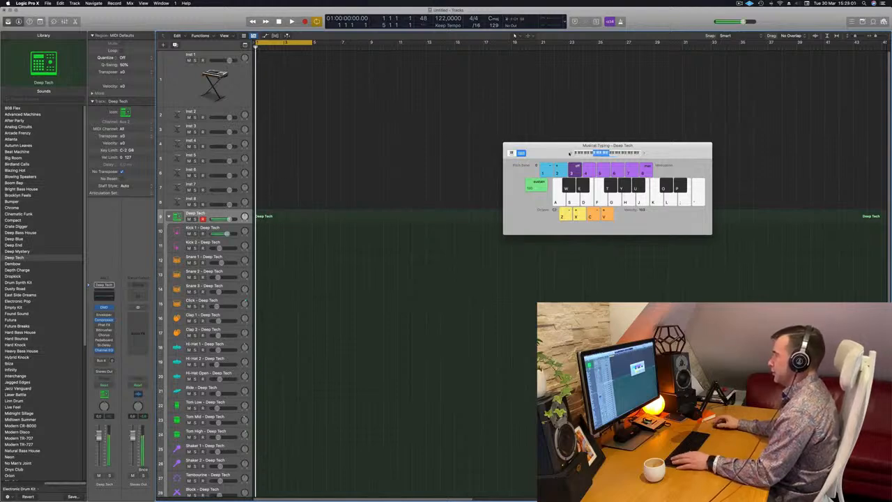
Record a one-bar kick pattern on the Deep Tech track and align its notes to the beats in the Piano Roll
key(r)
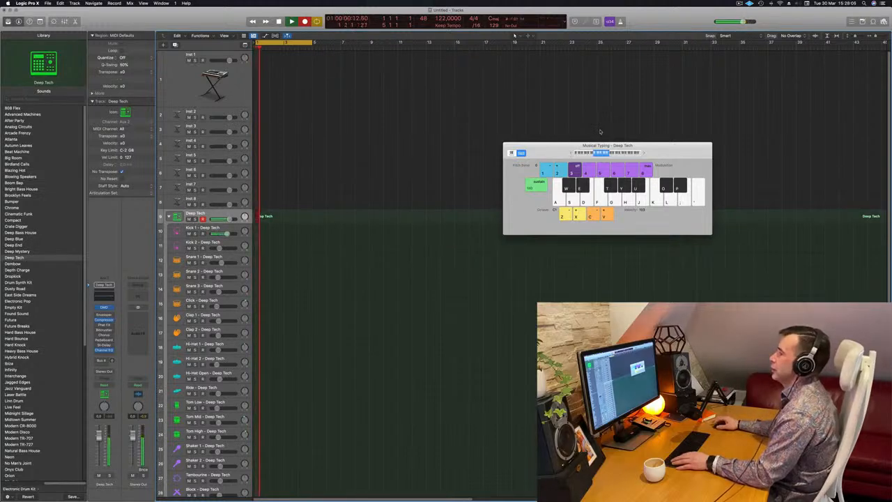
key(space)
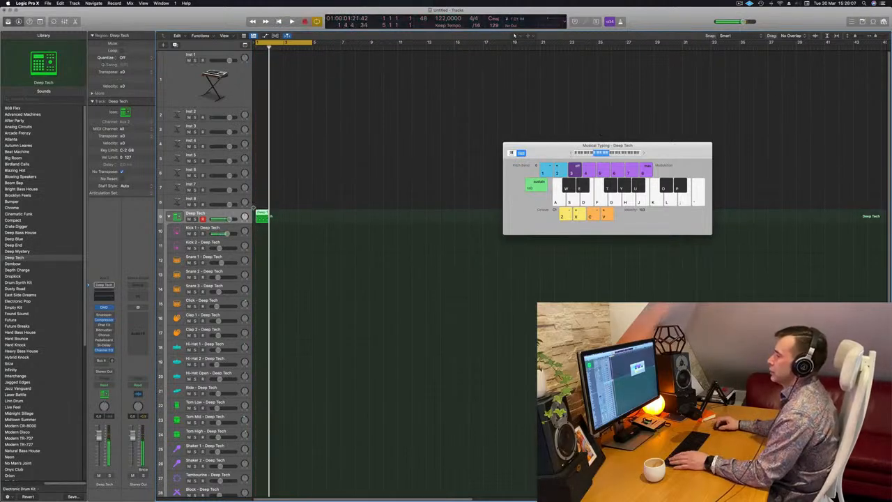
double_click(261, 212)
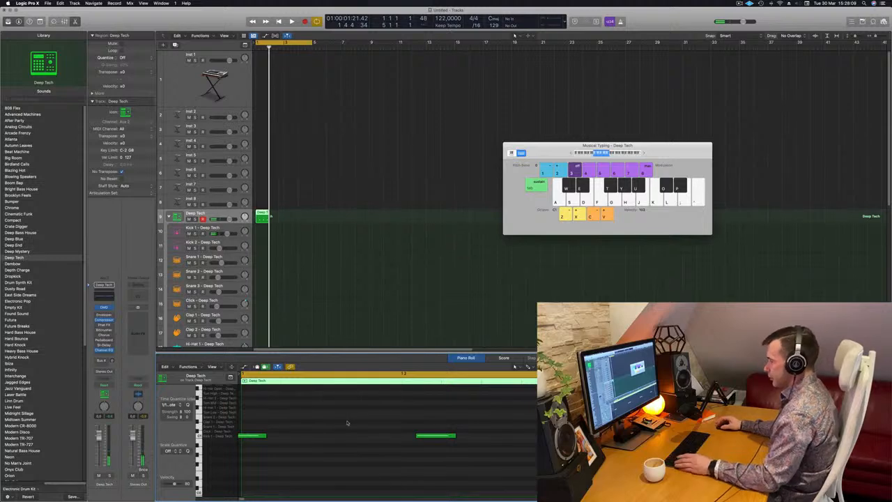
drag(421, 420, 454, 444)
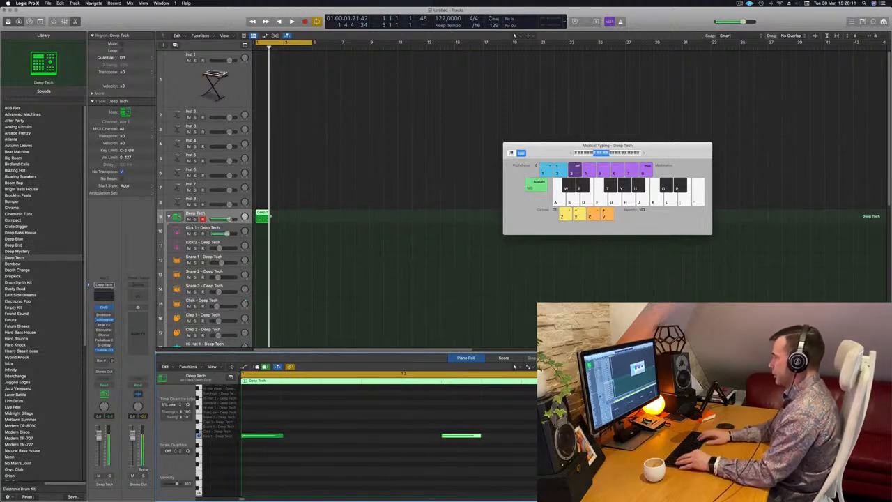
scroll(453, 443, down, 3)
click(453, 443)
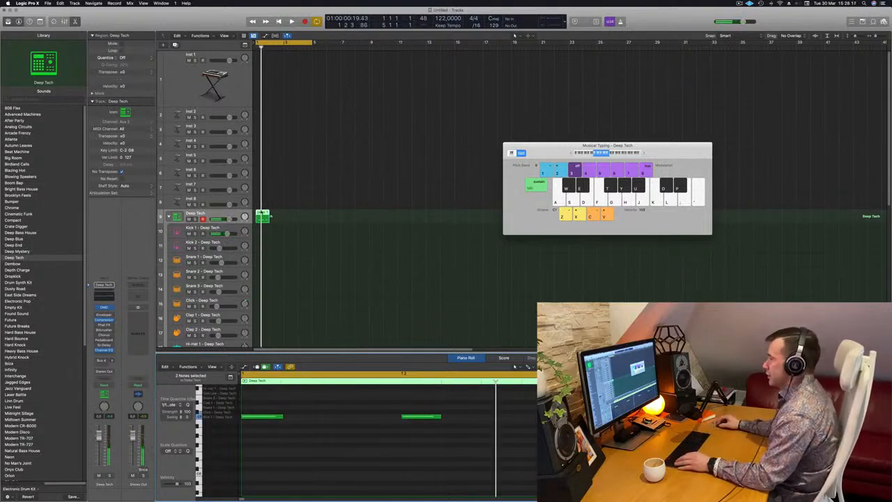
Move the recorded region to the Kick 1 track and repitch its notes to E1 lowered by one octave
drag(262, 214, 262, 229)
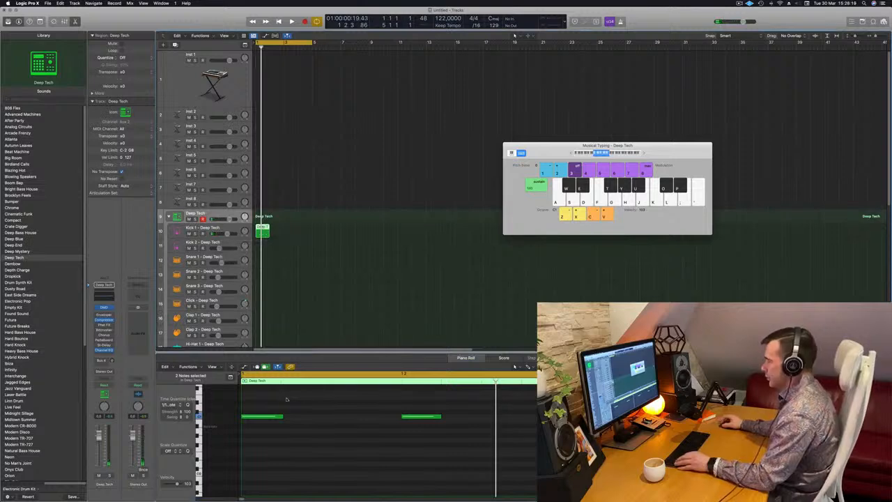
drag(272, 400, 759, 432)
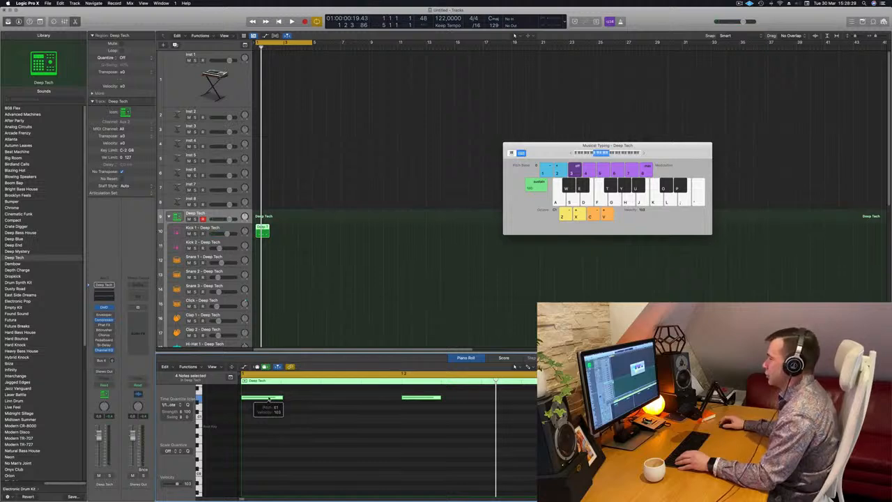
click(270, 423)
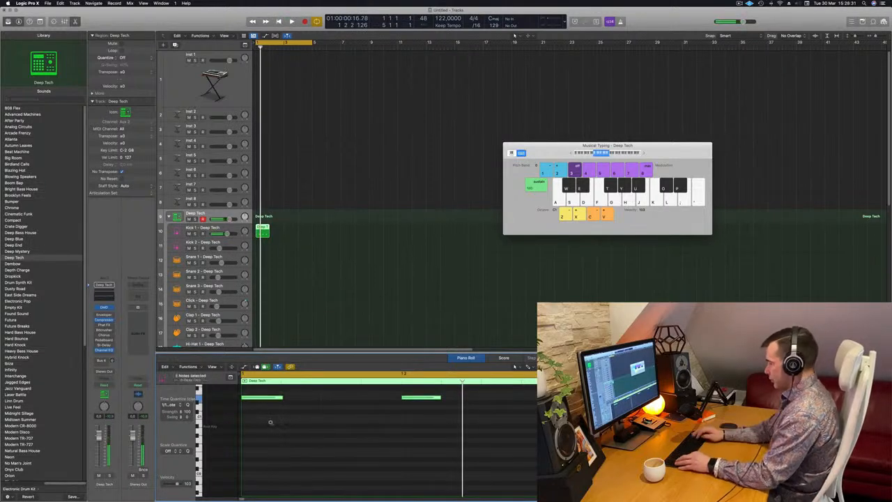
key(alt+shift+Down)
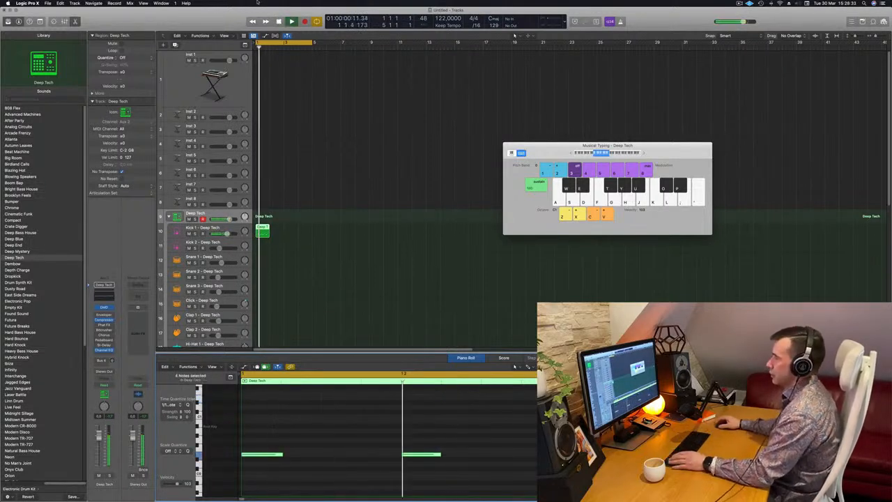
Repeat the kick region across bars 1 to 4 and copy the first one onto the Snare 1 track
drag(259, 228, 301, 234)
shift+click(266, 226)
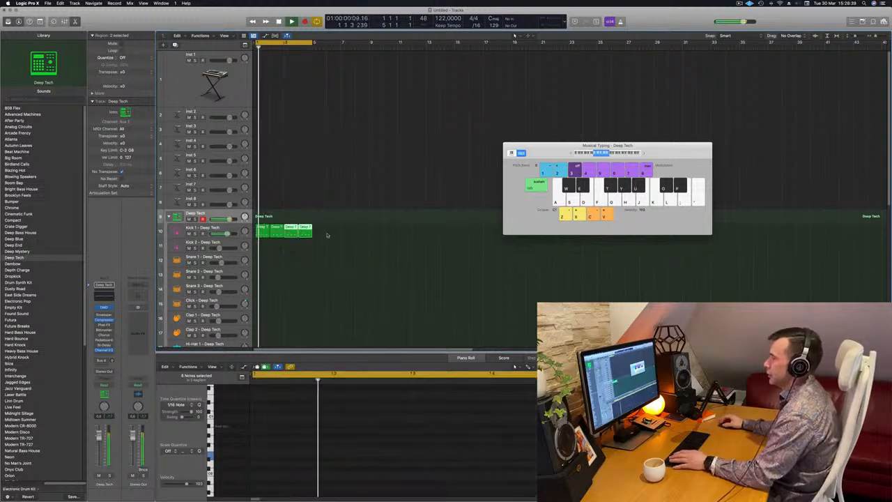
scroll(342, 237, down, 3)
click(260, 186)
drag(260, 187, 262, 220)
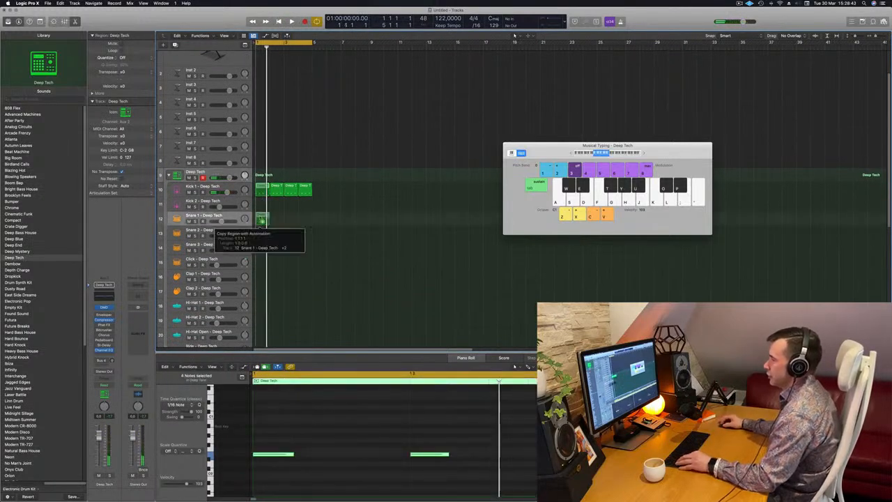
Thin the Snare 1 region to two hits, shift the pitch of the remaining notes, and play it back
drag(298, 426, 265, 470)
key(Delete)
drag(421, 436, 770, 495)
key(space)
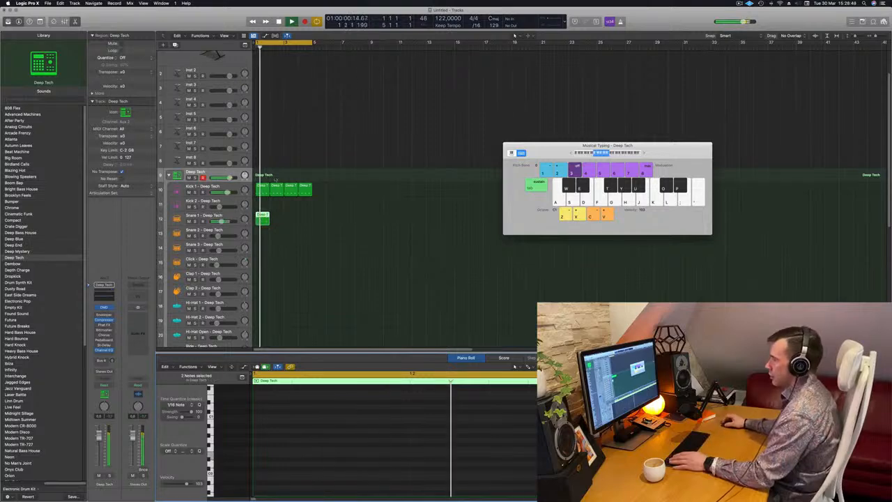
key(space)
Repeat the Snare 1 region across the four bars and play it together with the kick
drag(262, 220, 290, 219)
key(space)
scroll(280, 236, down, 3)
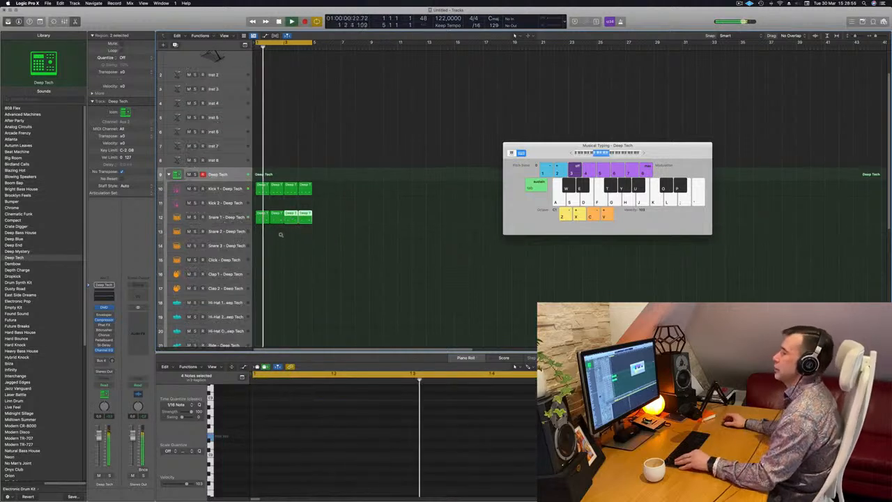
key(space)
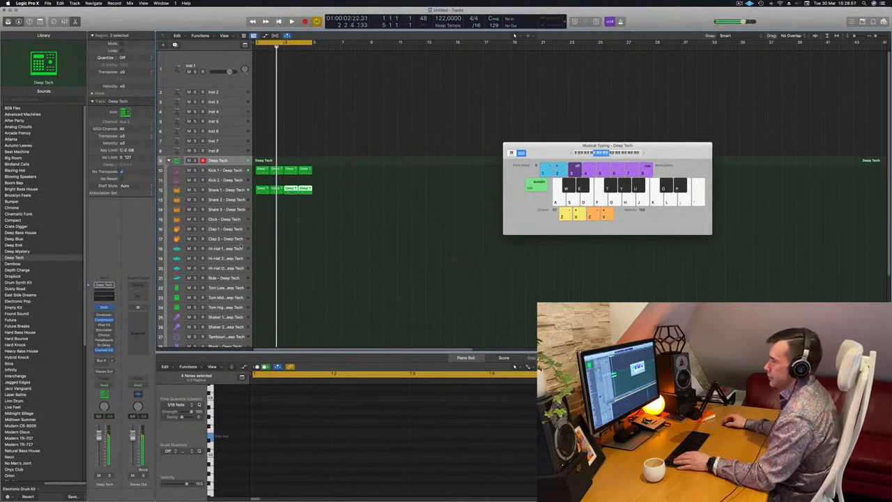
Copy the first kick region onto the Hi-Hat Open track and transpose its four notes upward
click(262, 169)
drag(262, 171, 264, 273)
drag(281, 399, 766, 484)
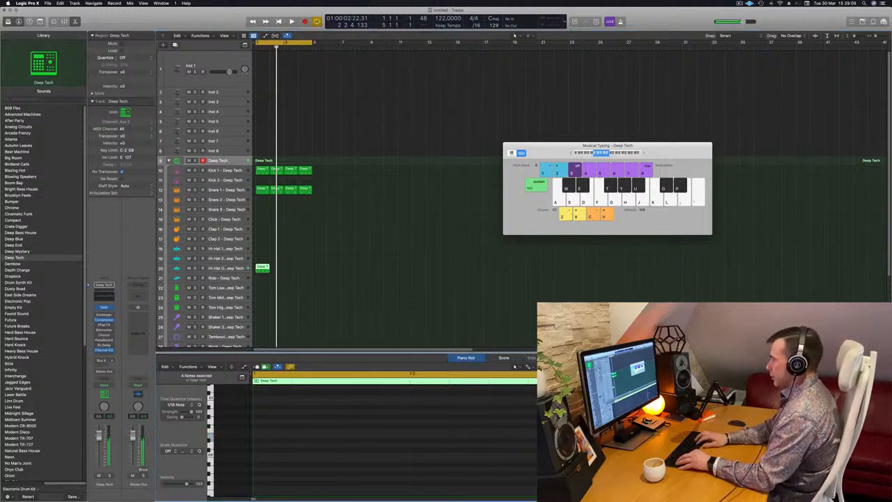
scroll(567, 437, up, 5)
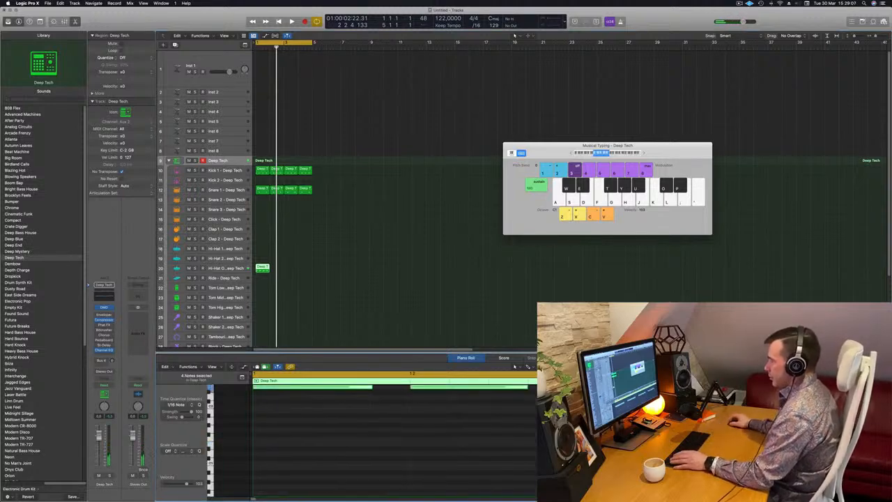
Shorten the open hi-hat notes, shift them two sixteenths later onto the offbeats at pitch E2, and play the result
drag(370, 426, 269, 428)
drag(350, 430, 351, 429)
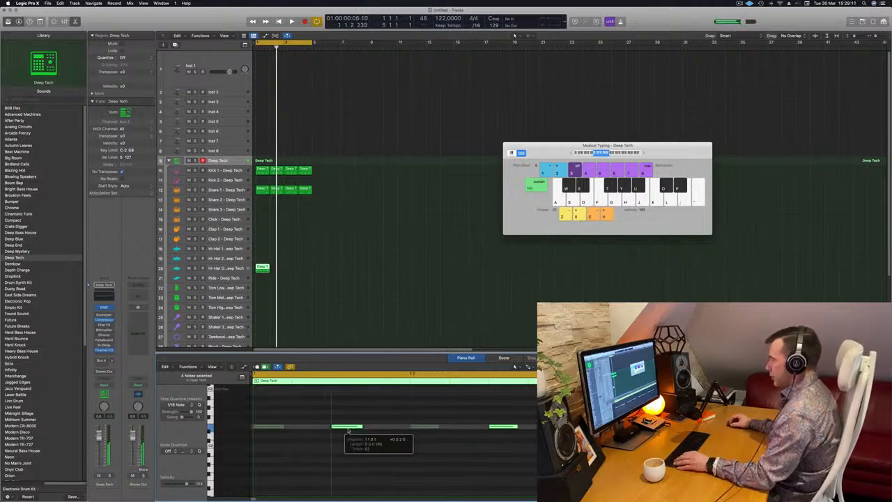
key(space)
key(space)
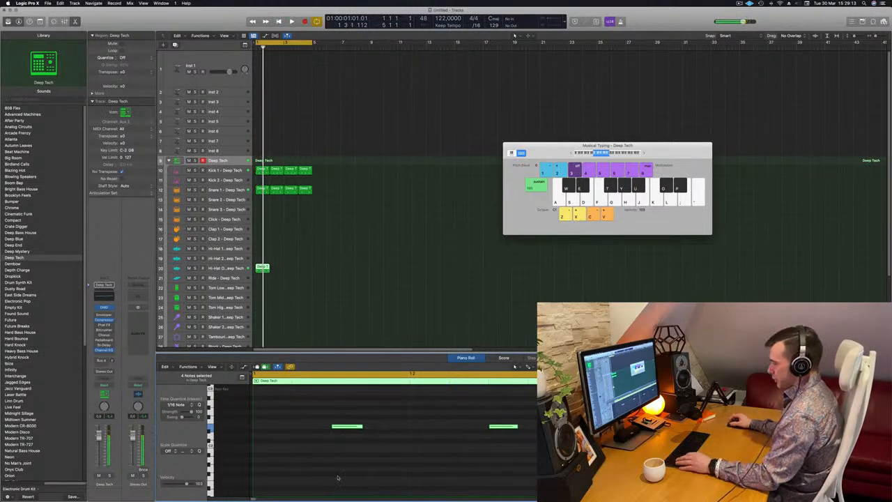
key(space)
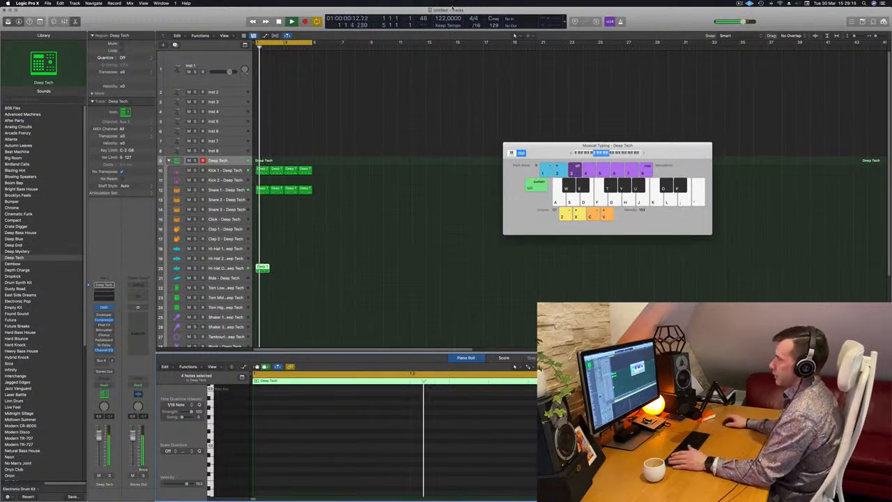
Repeat the Hi-Hat Open region across the four bars, select its track, and play the full drum loop
mouse_move(264, 267)
mouse_down()
mouse_move(298, 270)
mouse_move(271, 270)
mouse_up()
key(space)
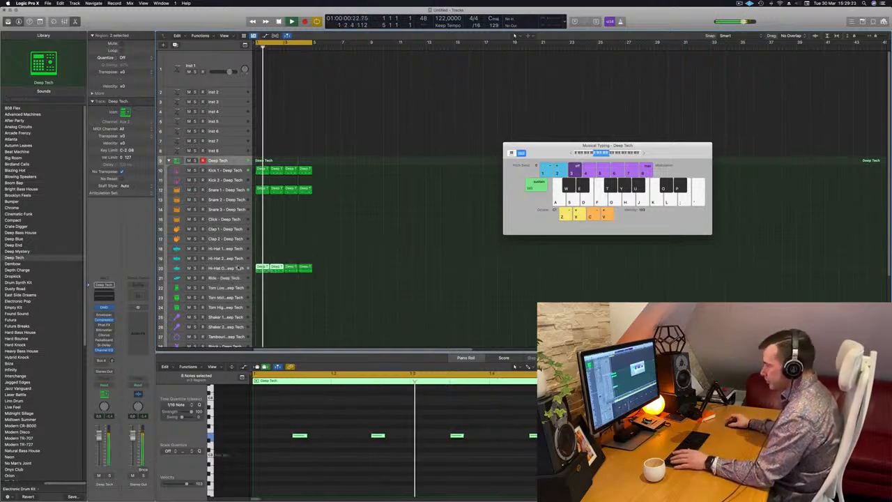
click(225, 269)
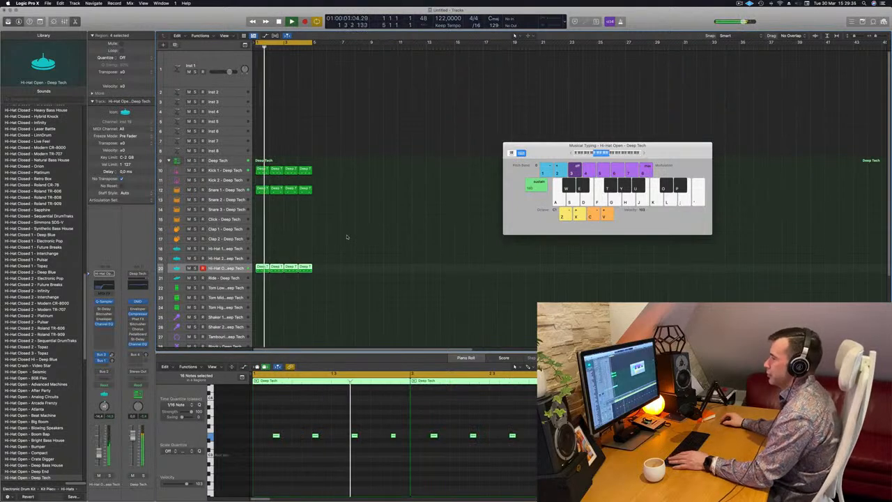
scroll(363, 194, down, 1)
scroll(378, 223, up, 1)
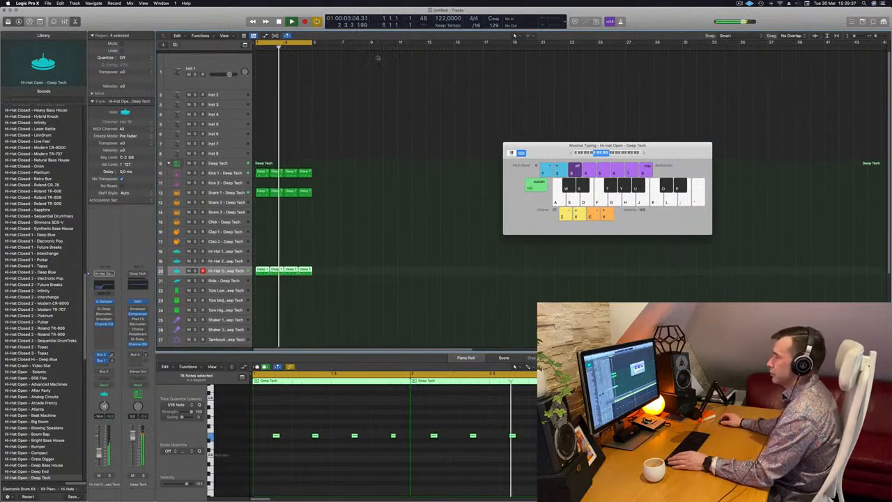
Open Alchemy on the Inst 1 track and load the House Bounce preset from the Bass category
click(237, 62)
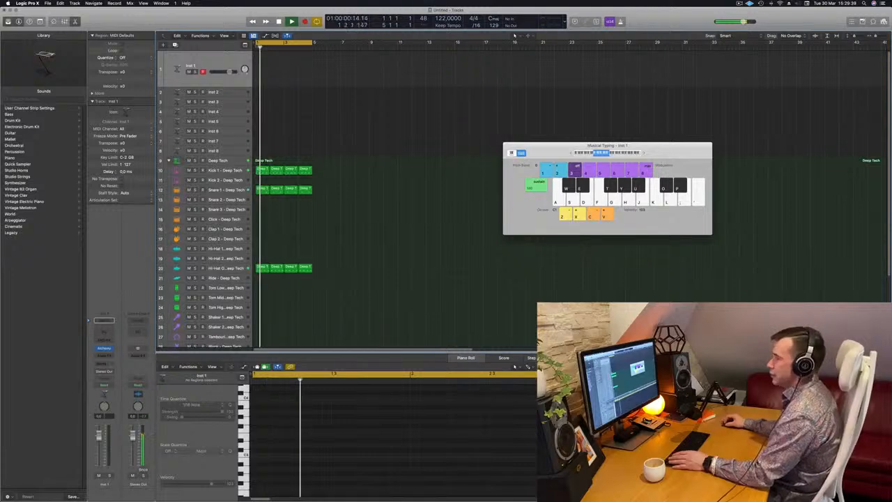
click(103, 348)
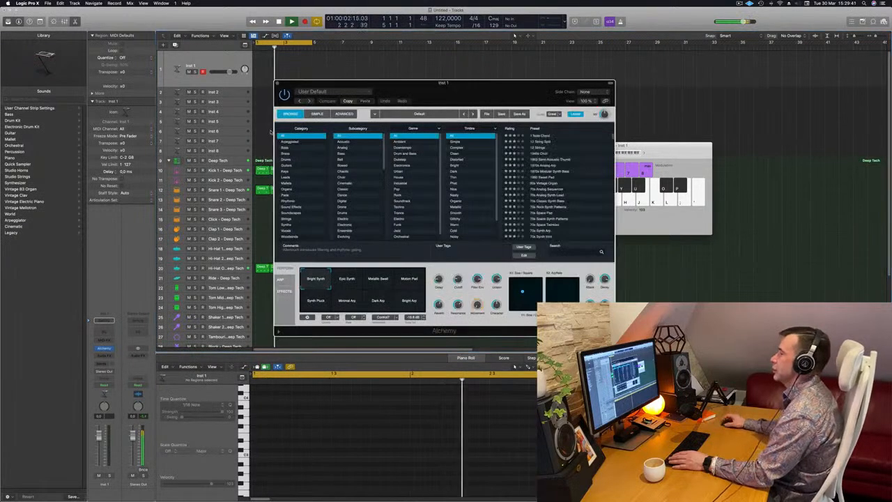
click(285, 153)
click(286, 148)
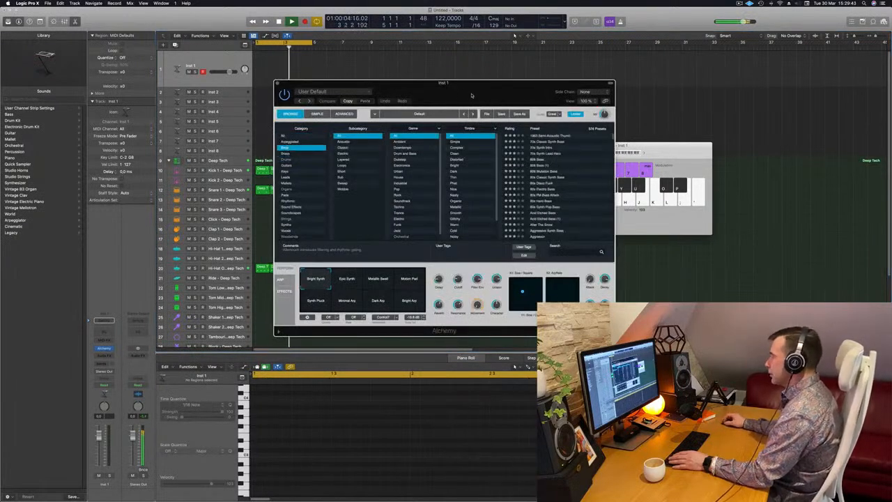
drag(476, 94, 394, 93)
scroll(494, 169, down, 20)
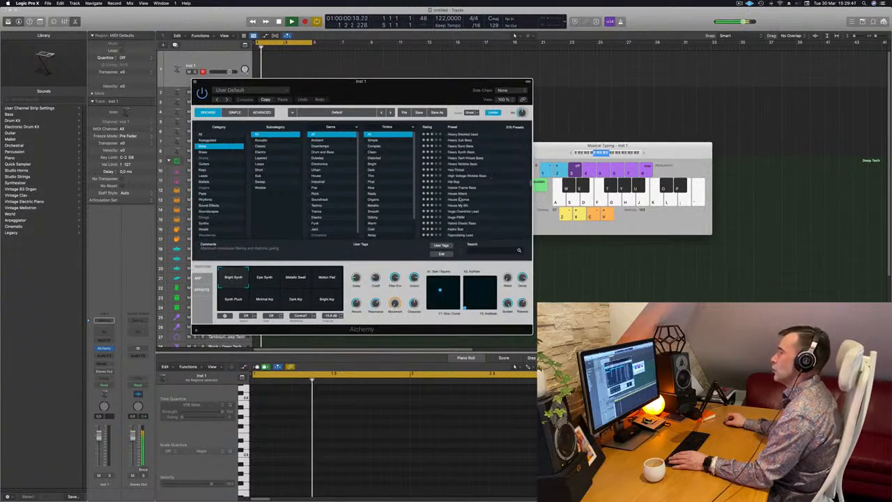
click(459, 200)
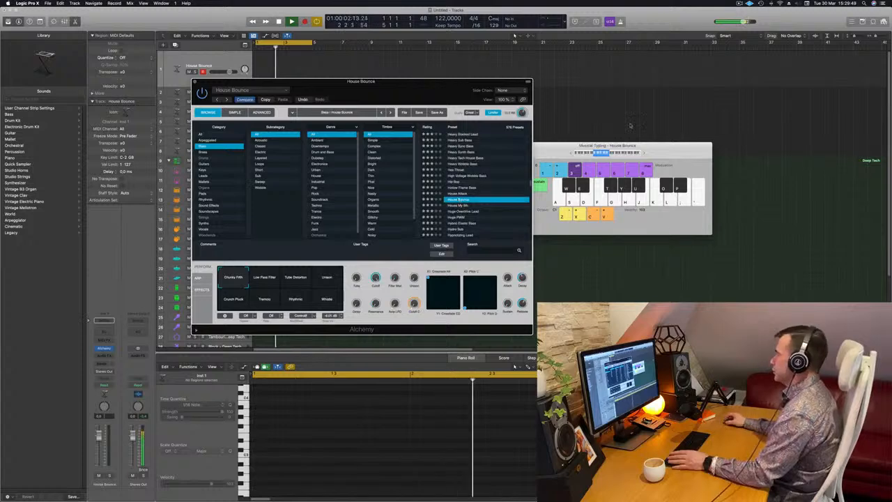
Audition the House Bounce bass over the looping drums and lower its track volume to balance the mix
key(f)
drag(399, 83, 350, 131)
click(222, 66)
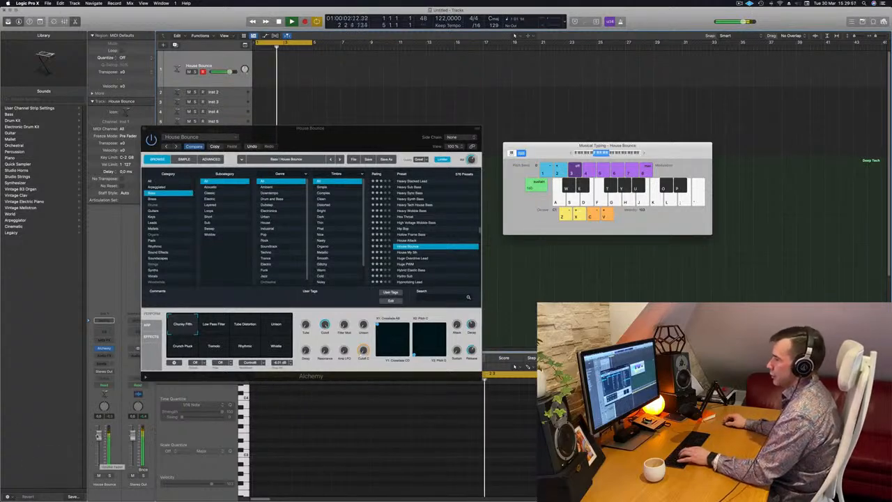
drag(364, 129, 625, 225)
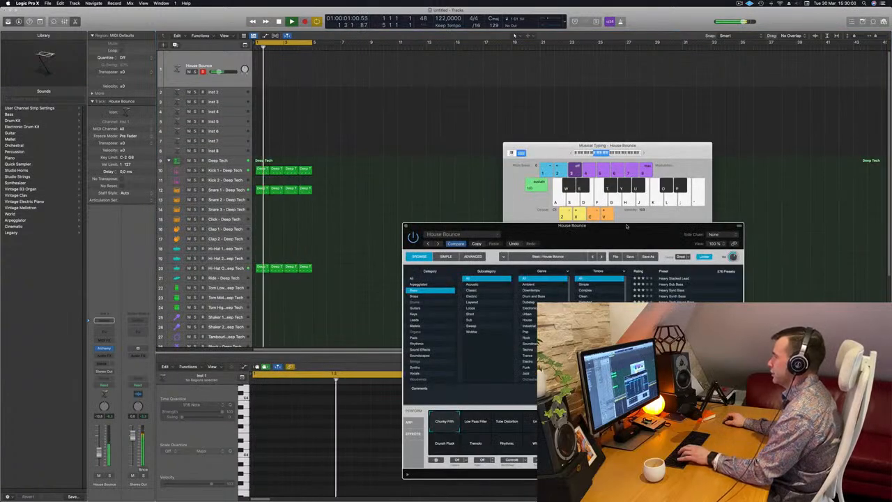
drag(625, 225, 573, 91)
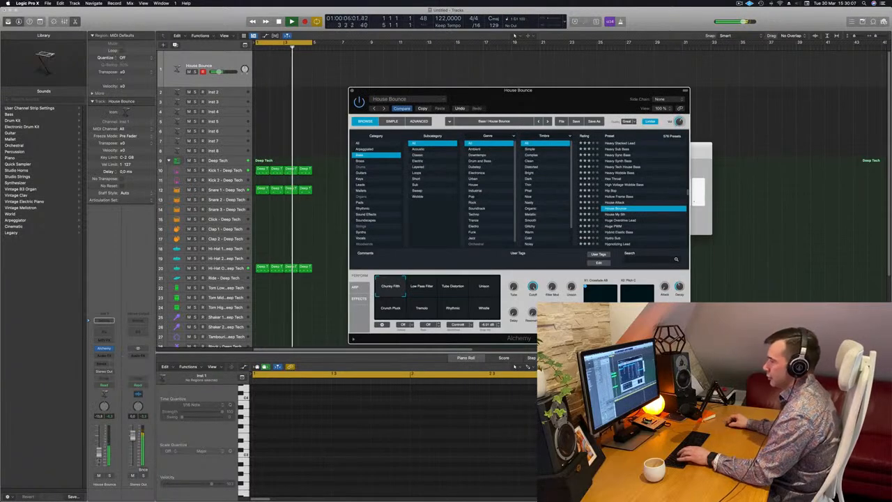
click(324, 299)
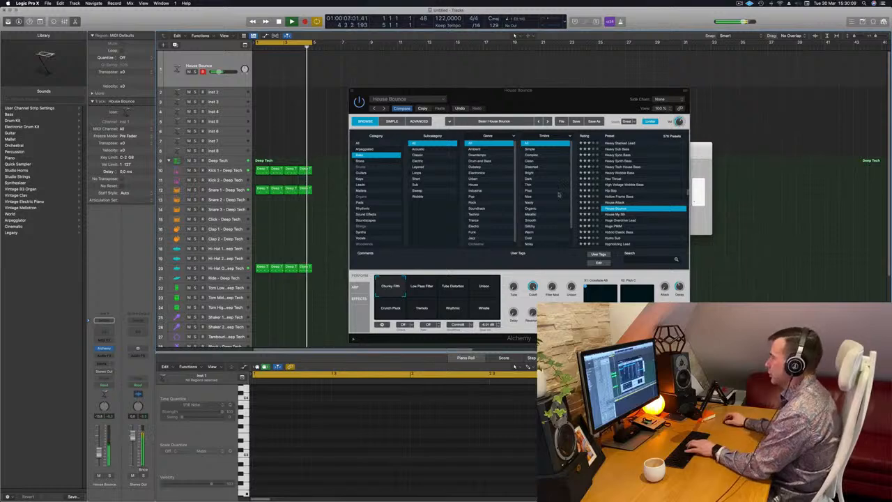
drag(530, 90, 610, 120)
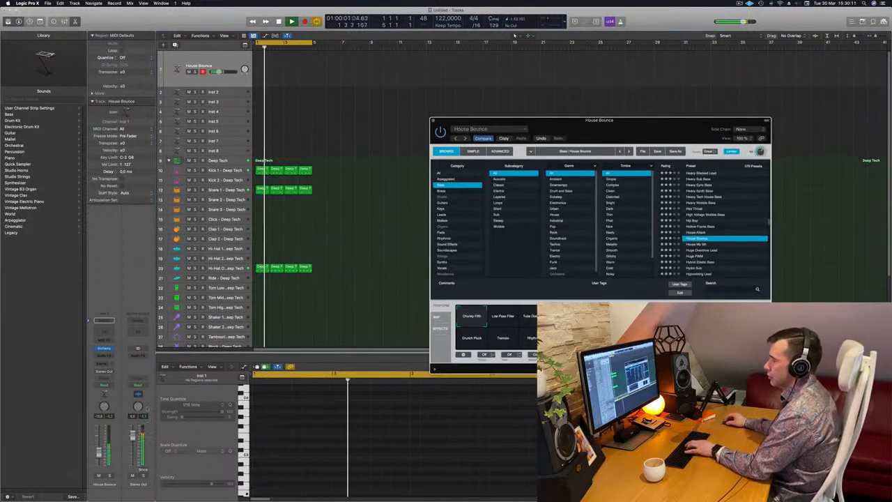
drag(100, 452, 100, 448)
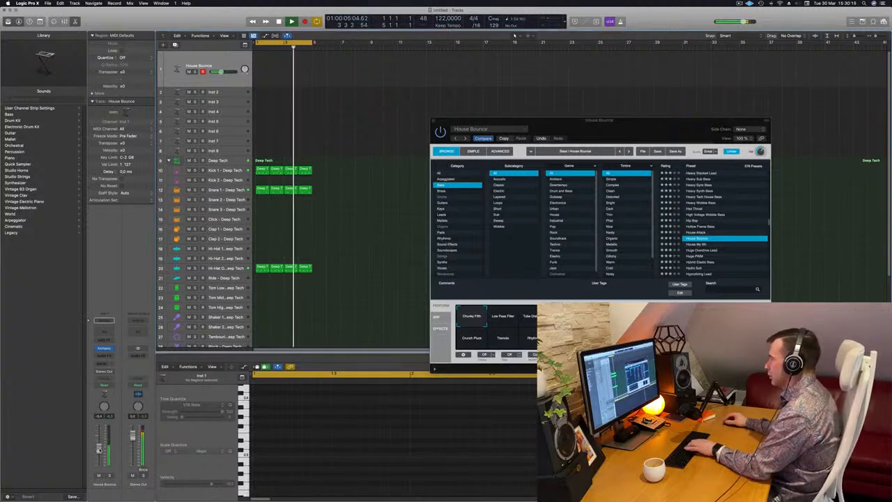
Rearrange the Alchemy and Musical Typing windows so both are reachable and select the Low Pass Filter performance snapshot
drag(647, 122, 615, 170)
drag(666, 150, 668, 82)
drag(501, 168, 469, 142)
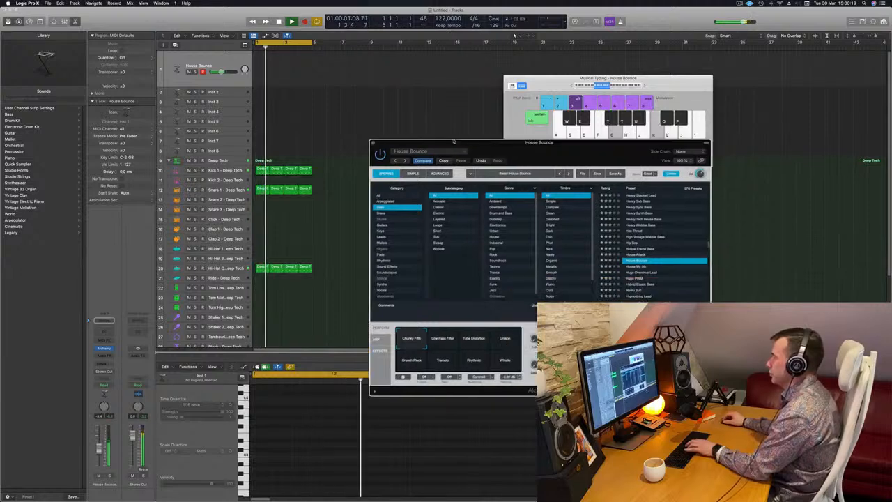
click(434, 339)
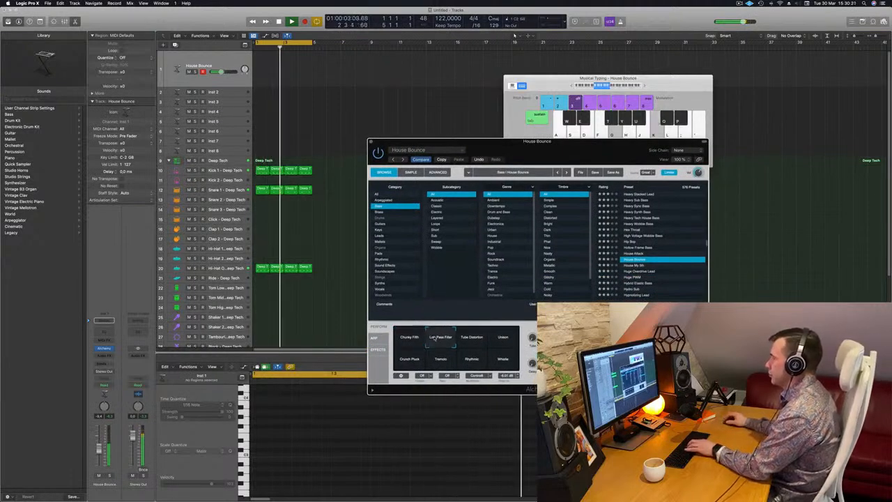
Try recording a bass take on the House Bounce track with the Unison snapshot, and delete the recorded region
click(480, 341)
click(503, 340)
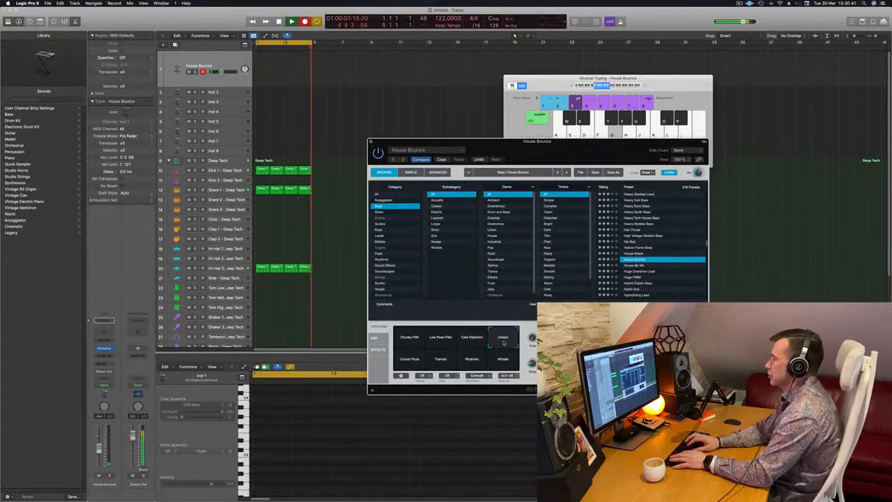
key(g)
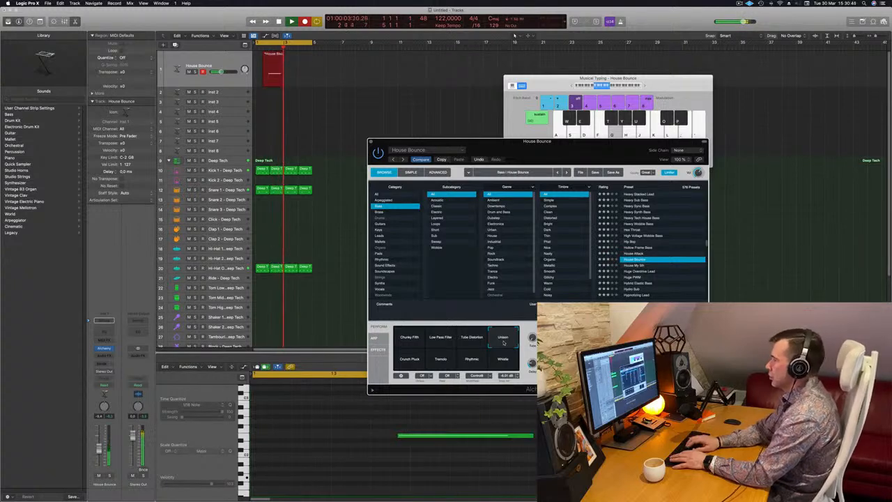
key(space)
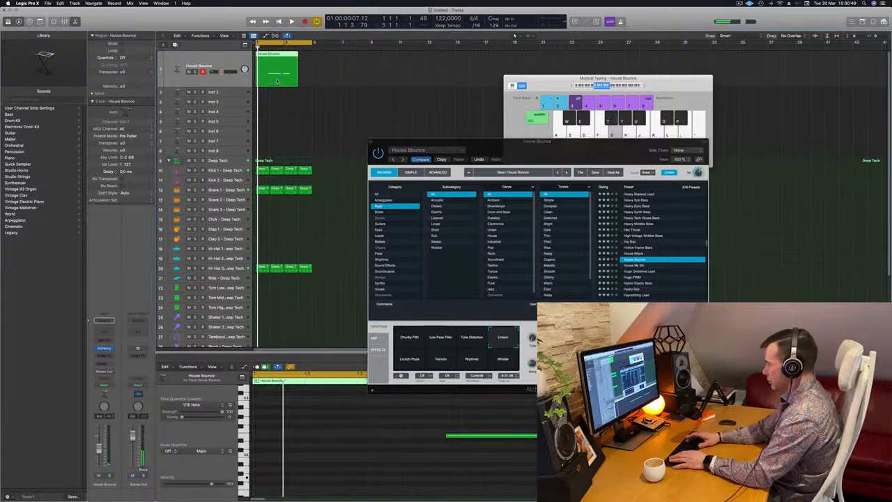
key(Delete)
Repeat all the drum regions up to bar 17, extend the cycle range to match, and start playback
key(super+a)
key(super+r)
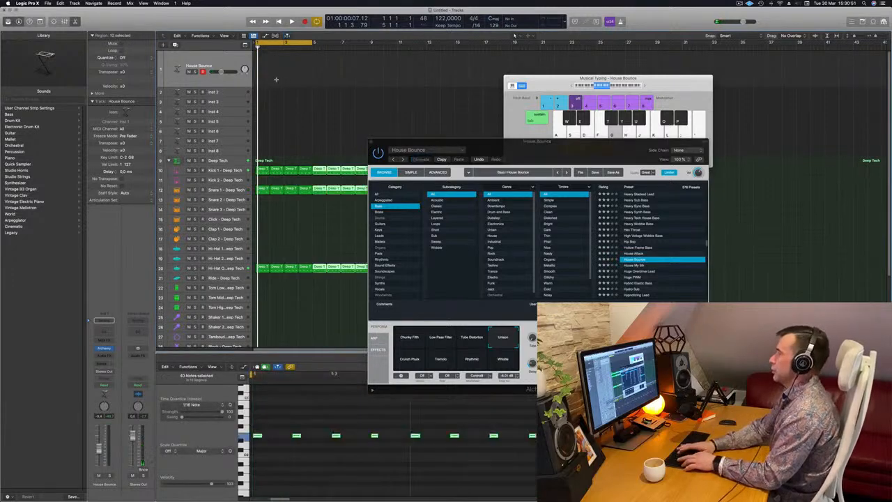
drag(470, 142, 779, 111)
key(space)
drag(314, 43, 485, 43)
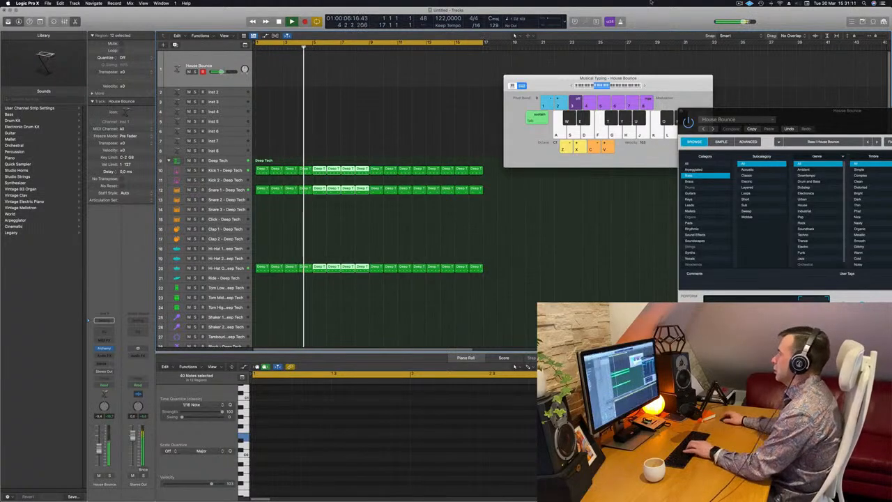
Audition Alchemy's Crunch Pluck, Rhythmic, Tremolo, Whistle and Unison performance snapshots over the looping drums
drag(822, 111, 467, 39)
click(364, 256)
click(426, 256)
click(393, 258)
click(452, 257)
click(459, 240)
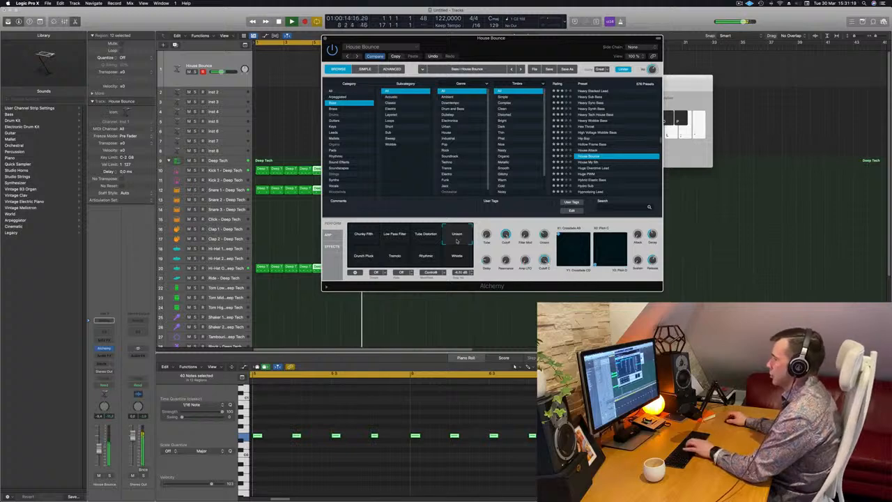
Select the Low Pass Filter snapshot and adjust the bass track's volume and Alchemy's Cutoff to fit the drums
click(396, 241)
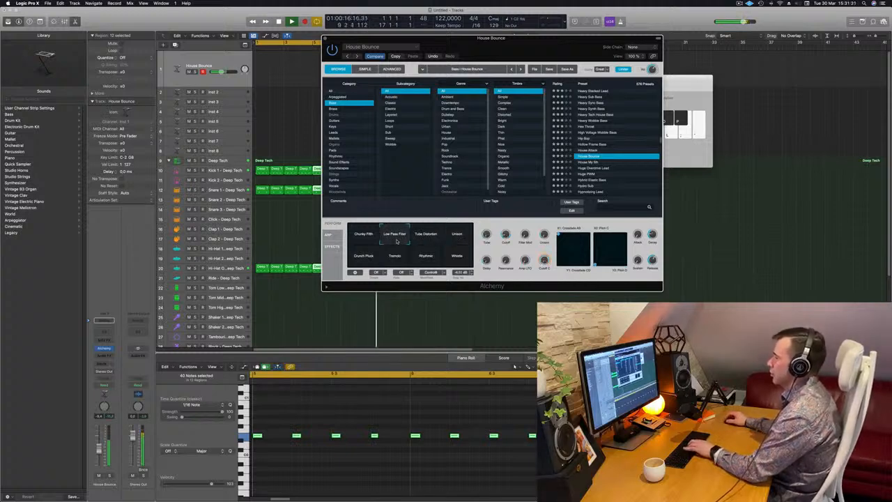
click(99, 442)
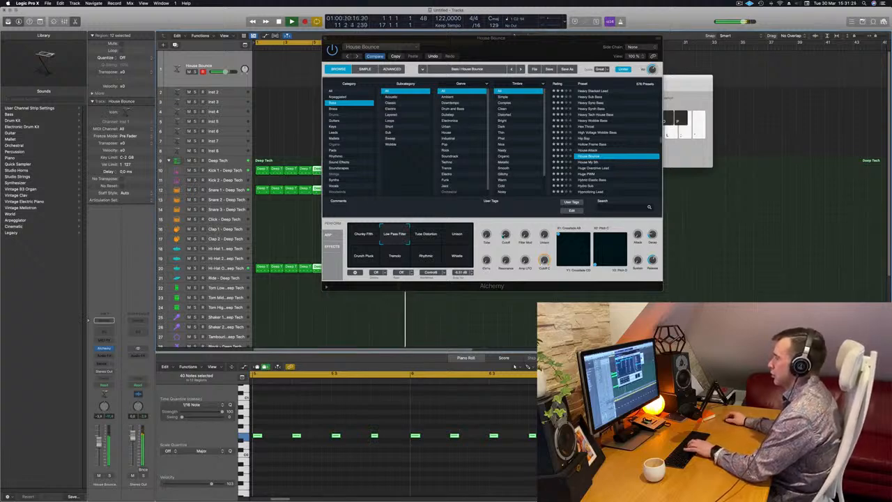
click(506, 234)
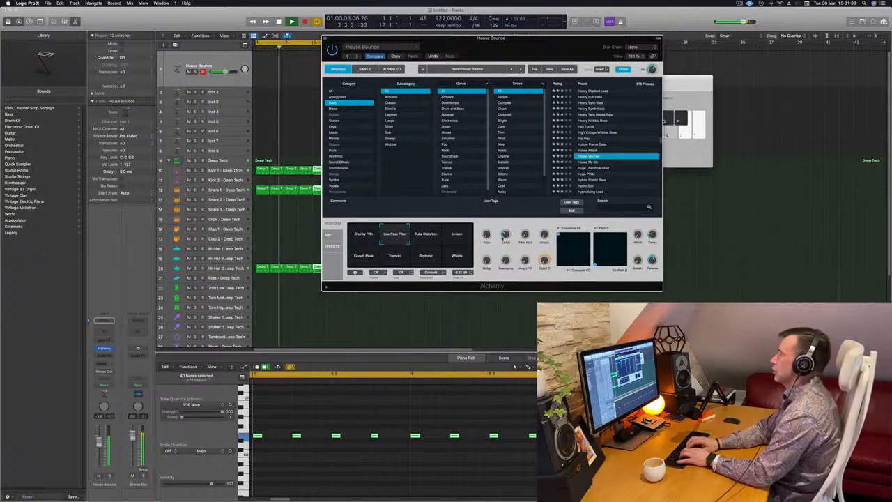
Record a new bass line on the House Bounce track by playing notes on the musical typing keyboard, and stop recording
key(r)
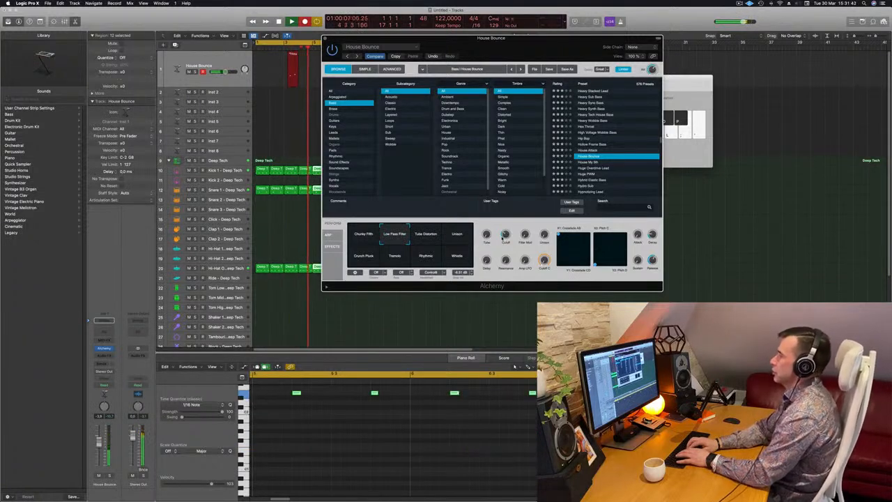
key(a)
key(a)
key(a)
key(a)
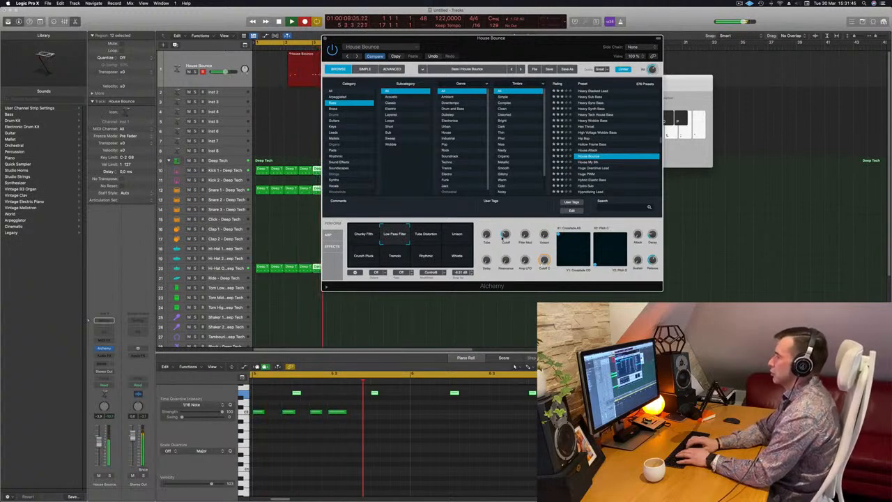
key(j)
key(j)
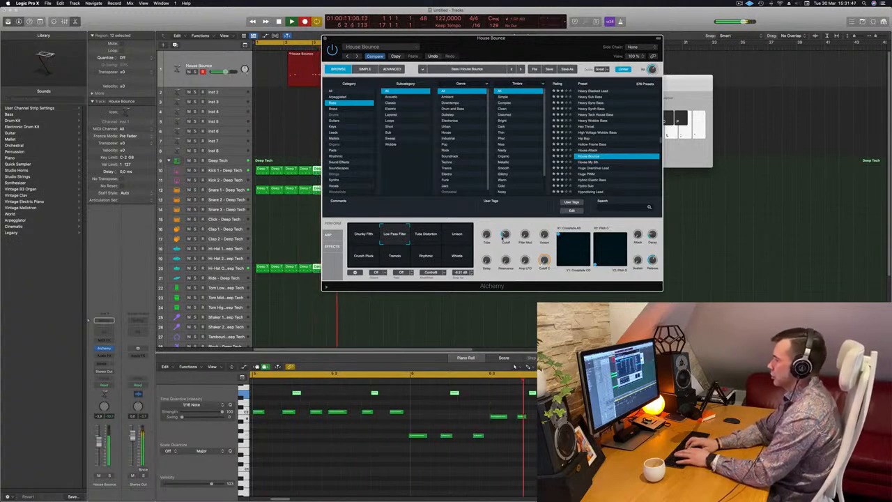
key(space)
Split the recorded bass region, delete its first part, and move the remaining part to bar 1
drag(481, 39, 749, 24)
super+double_click(312, 56)
click(303, 55)
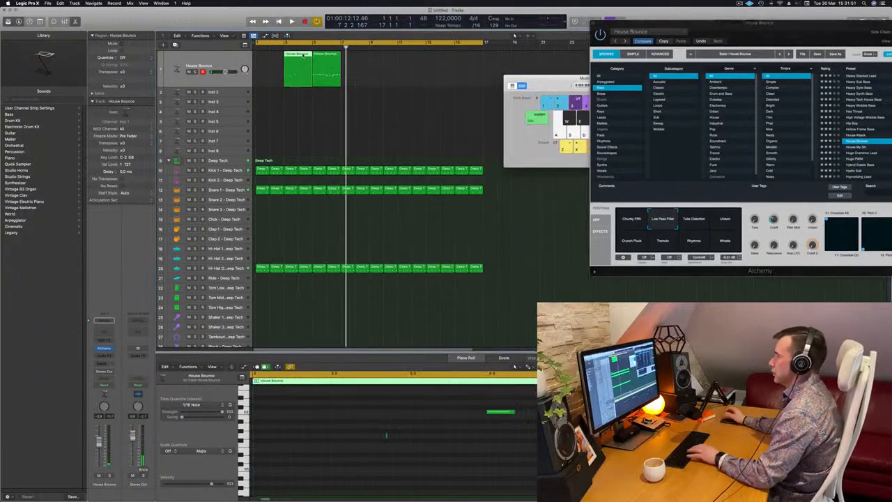
key(Delete)
drag(324, 68, 267, 68)
Quantize all notes of the bass region to 1/16 Note and play the result
key(space)
key(space)
click(341, 474)
key(super+a)
key(q)
key(space)
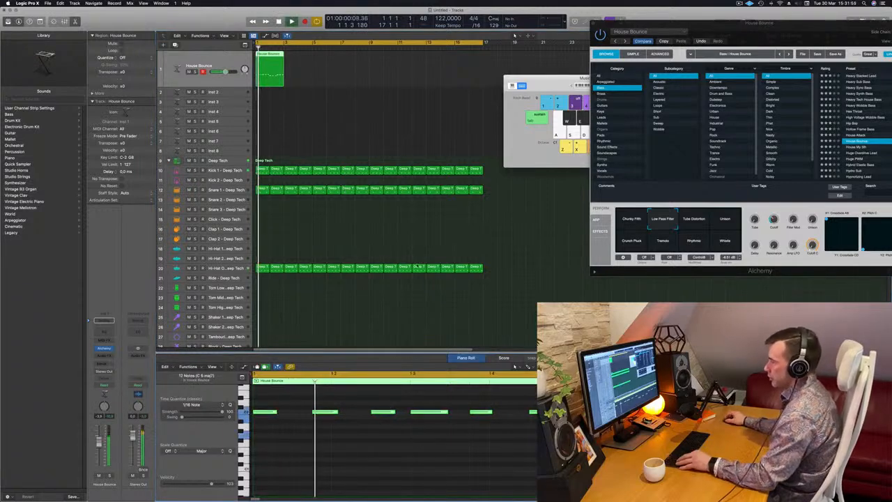
Transpose the last three notes of the bass pattern to a pitch two semitones above its opening notes
scroll(384, 341, left, 3)
scroll(442, 429, left, 10)
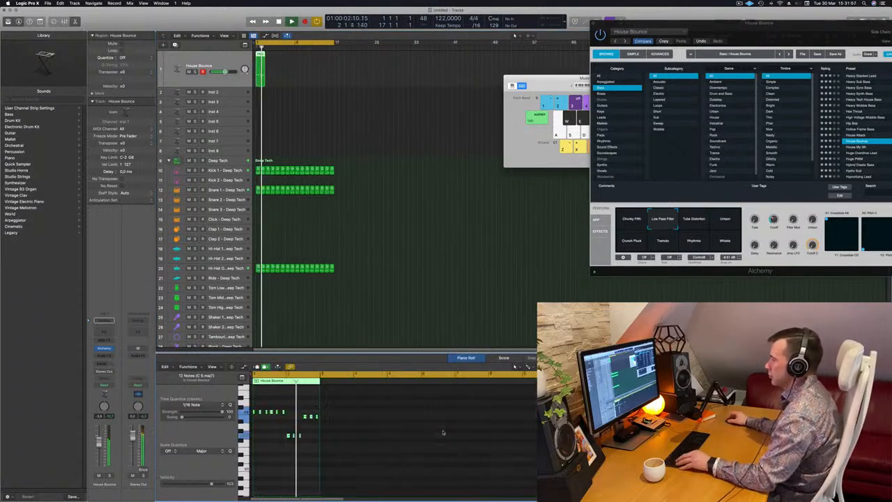
scroll(338, 429, right, 5)
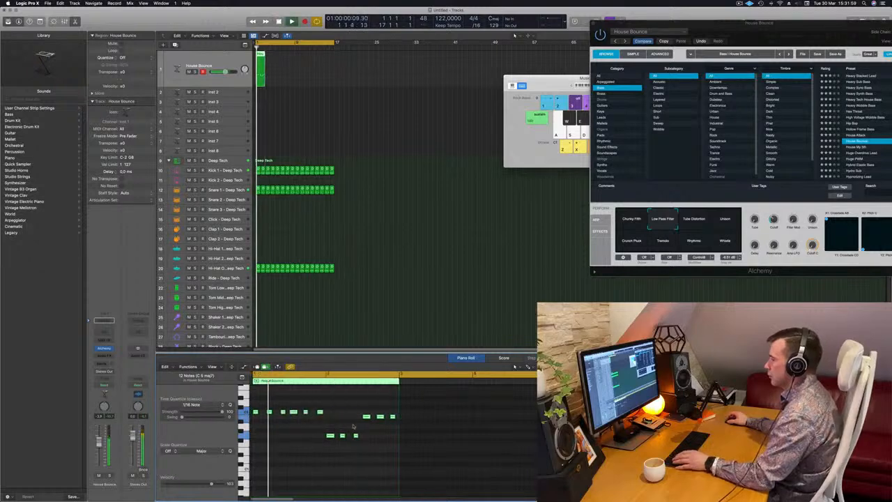
drag(362, 405, 400, 422)
key(shift+alt+Down)
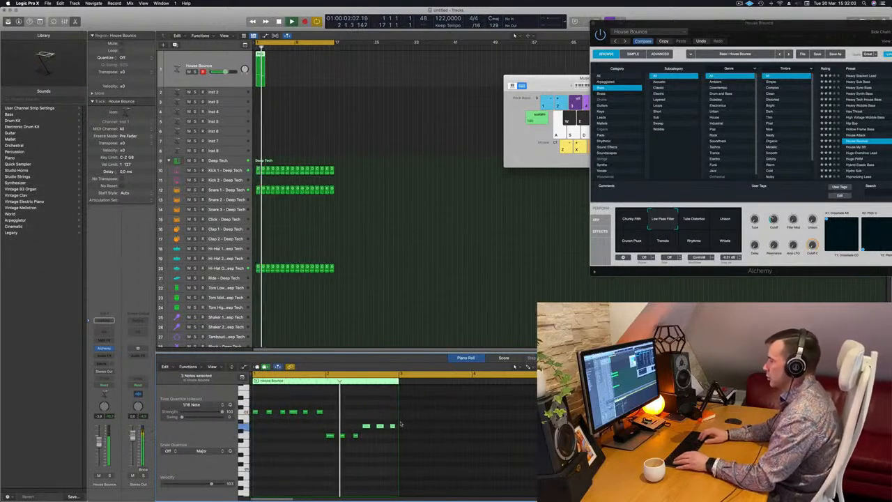
key(alt+Up)
key(alt+Up)
key(alt+Up)
key(alt+Up)
key(alt+Up)
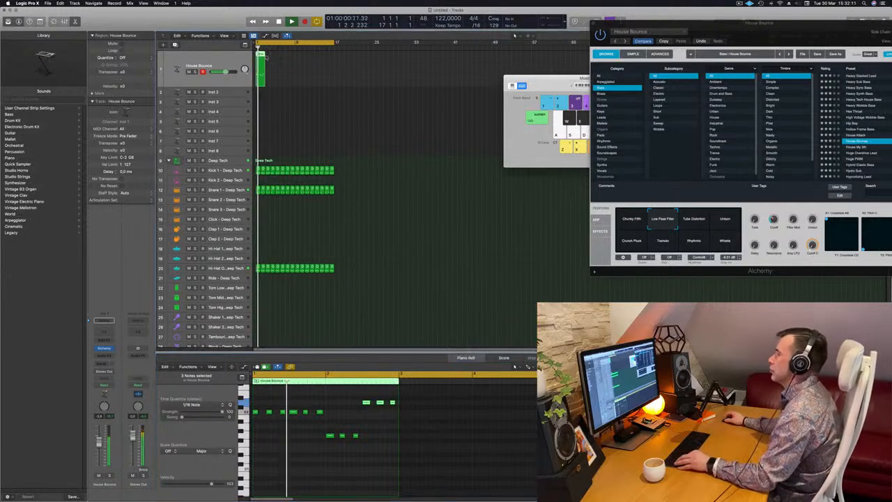
Repeat the House Bounce bass region up to bar 17 and fine-tune Alchemy's Cutoff
key(super+r)
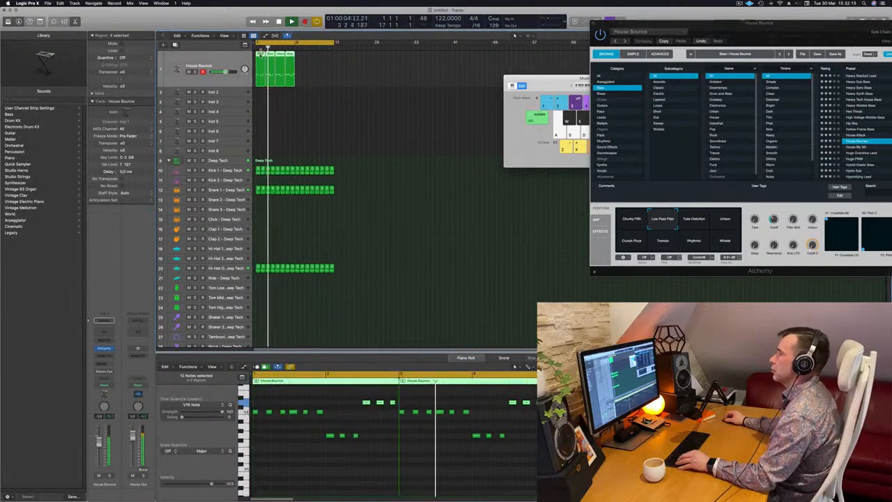
key(super+r)
click(221, 58)
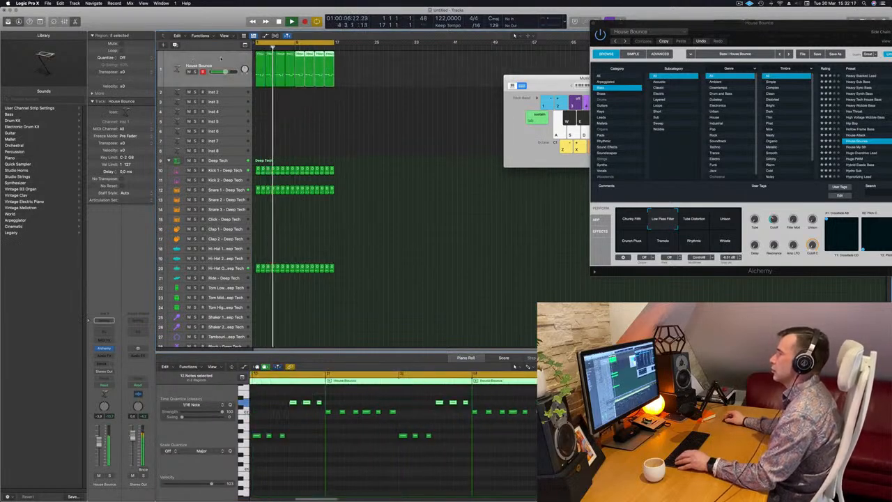
drag(797, 43, 656, 60)
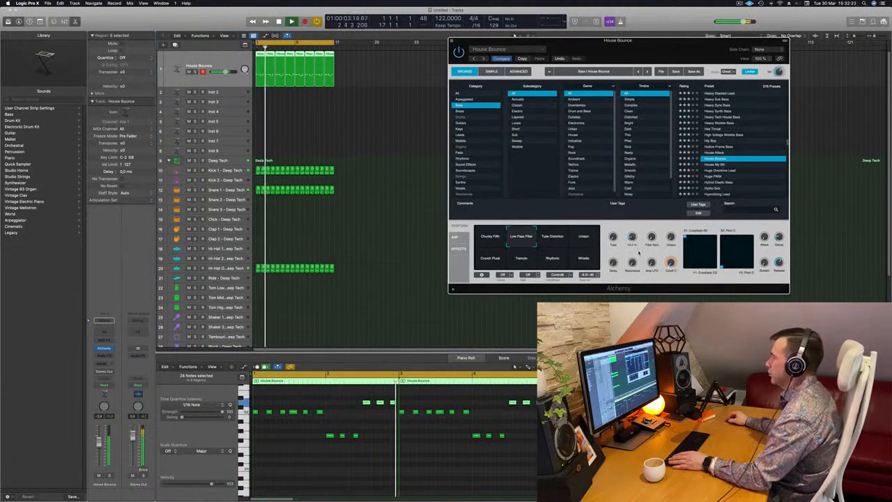
Insert a Compressor on the House Bounce channel strip after Alchemy
click(115, 354)
key(space)
click(107, 357)
mouse_move(111, 374)
click(161, 375)
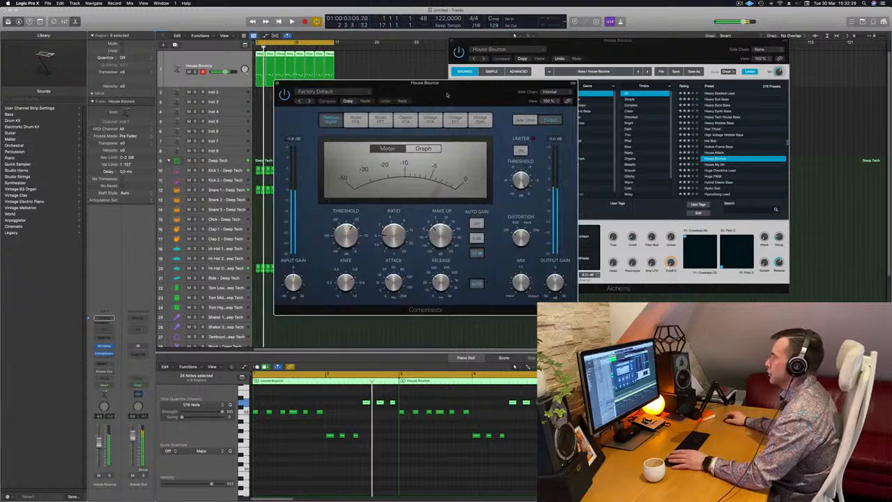
Set the Compressor's side chain source to the Kick 1 - Deep Tech instrument track
click(338, 93)
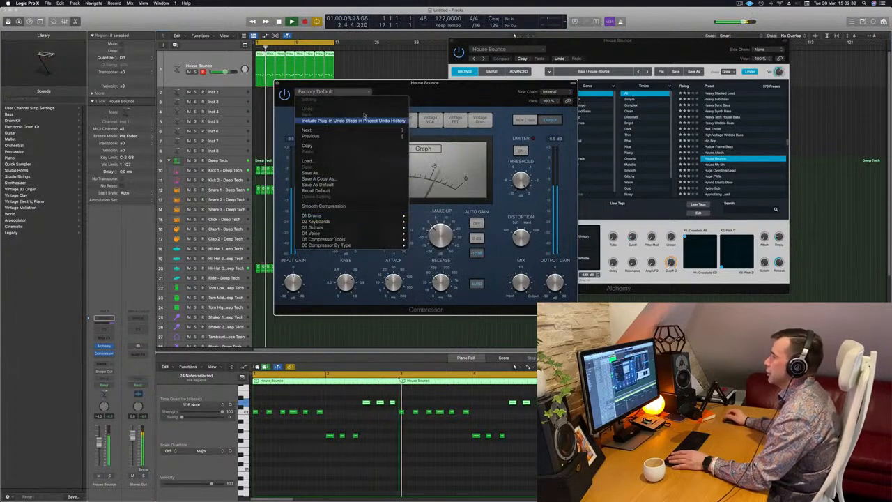
click(472, 92)
click(544, 93)
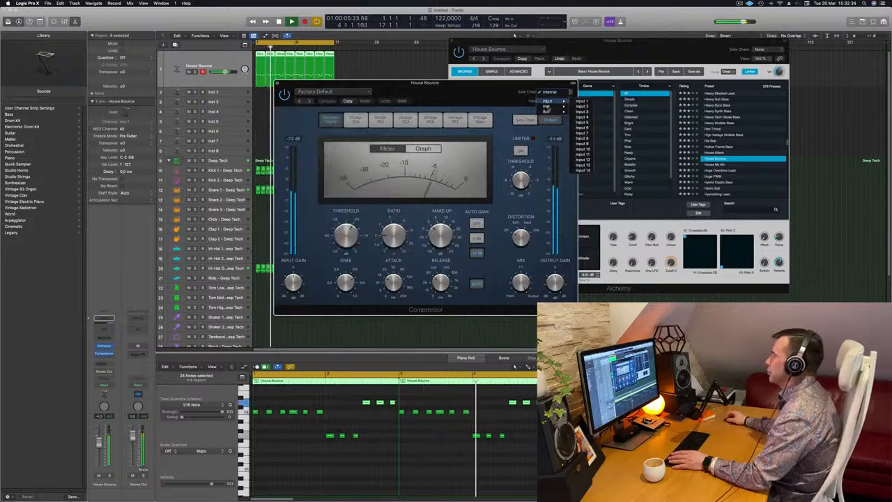
mouse_move(547, 109)
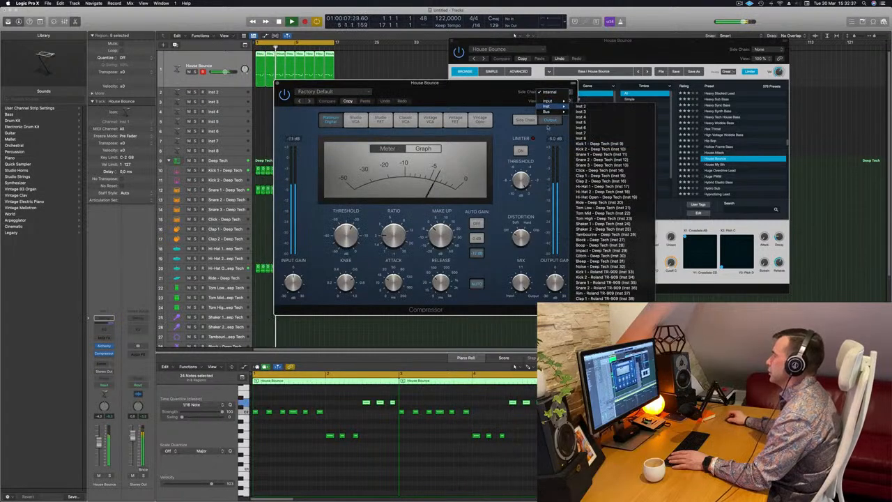
click(599, 144)
Set the Compressor's ratio to about 4.1:1 and threshold to about -17.5 dB, toggle Auto release, and close its window
drag(469, 106, 515, 95)
key(space)
click(524, 274)
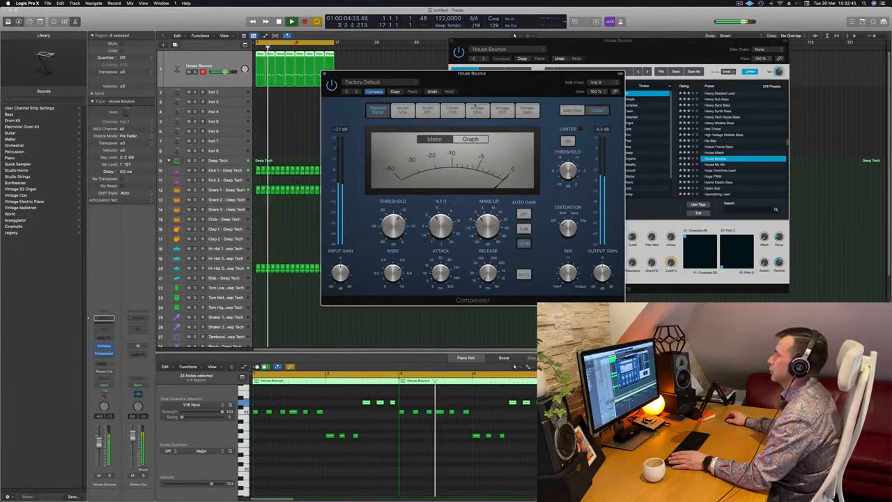
drag(384, 77, 375, 81)
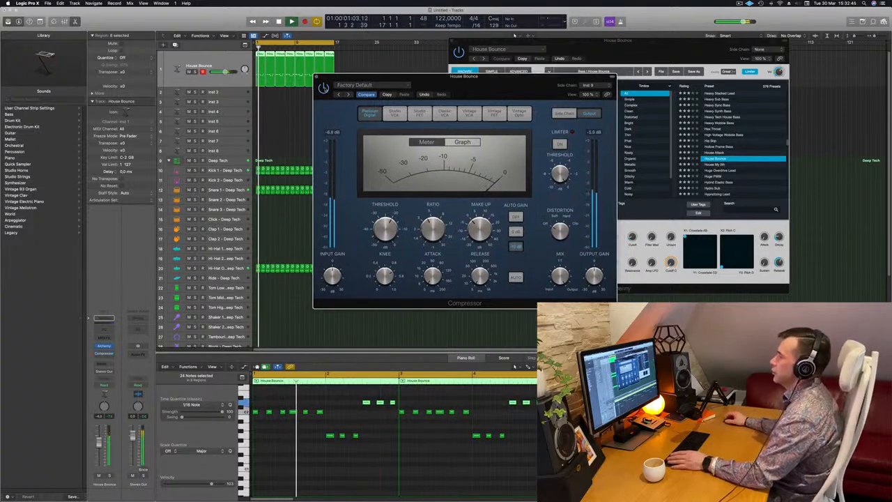
drag(356, 78, 413, 121)
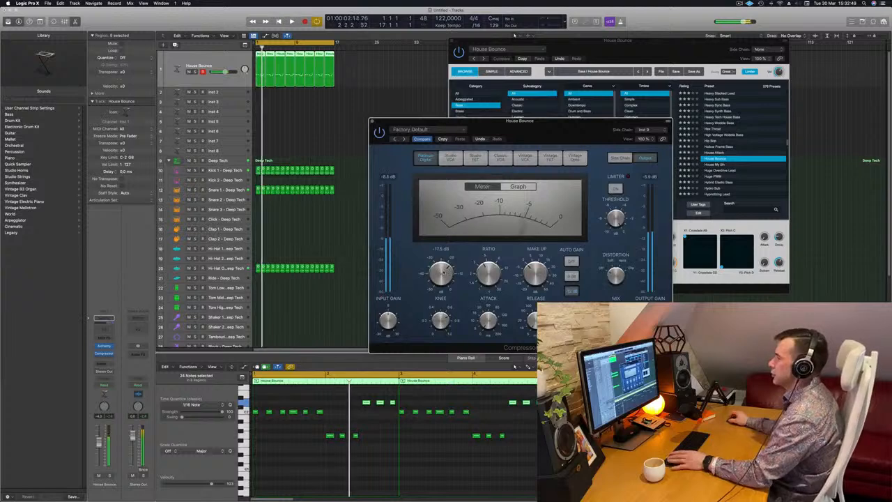
click(372, 122)
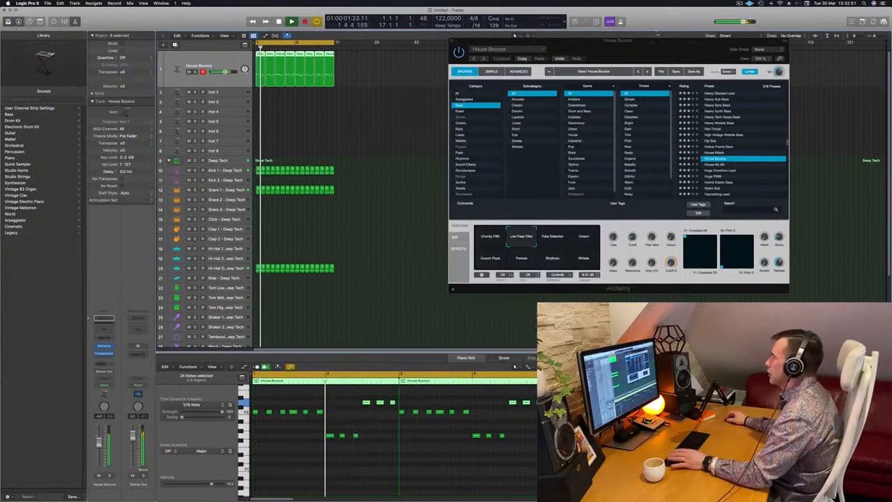
Switch Alchemy to the Unison snapshot and adjust its Unison and Cutoff controls while the loop plays
drag(648, 52, 562, 54)
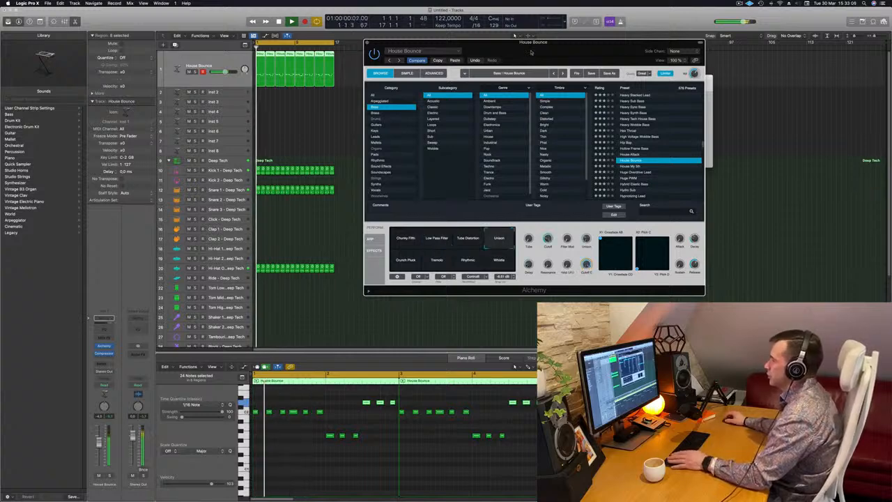
drag(551, 59, 540, 101)
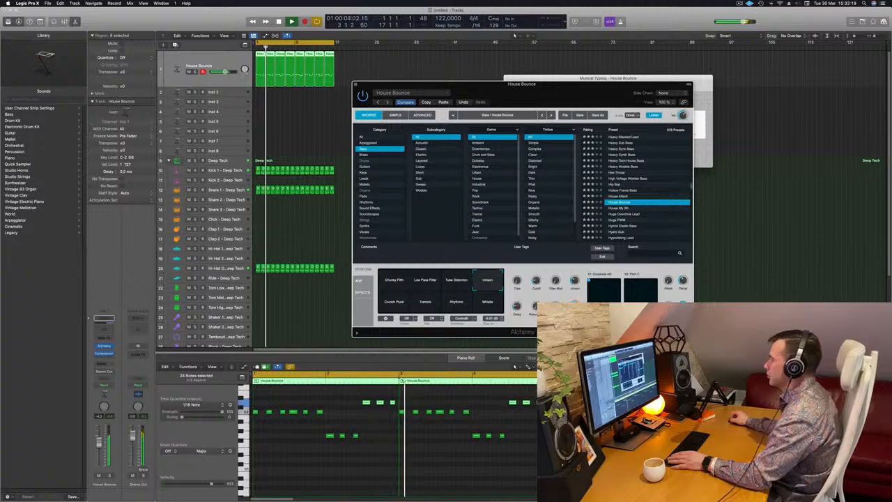
key(Return)
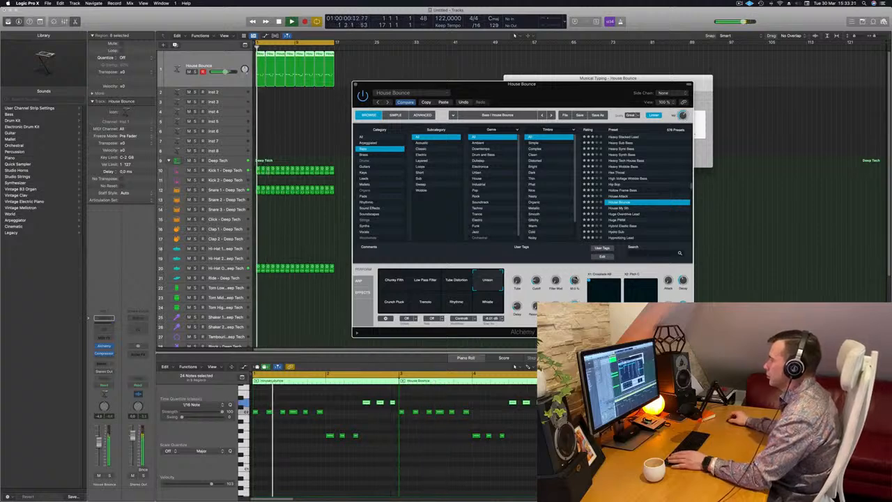
key(Return)
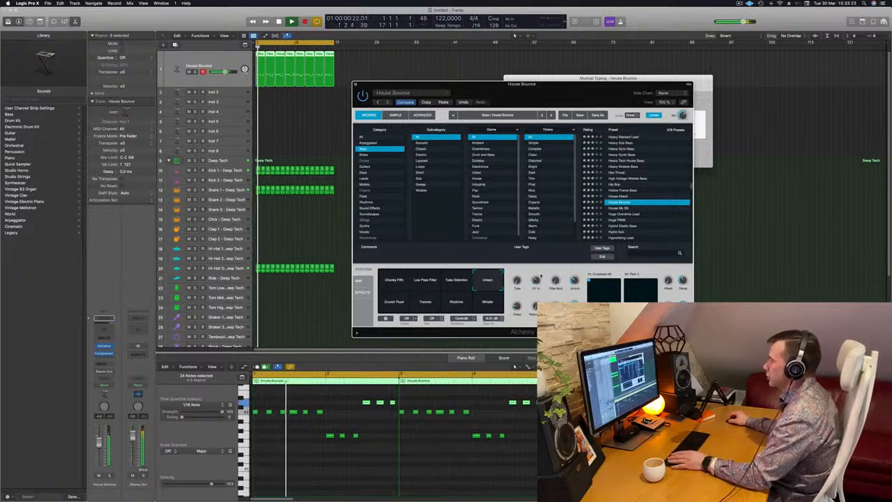
Replay the full loop from the start to check the bass sound, and close the Alchemy window
key(Return)
drag(536, 83, 560, 84)
key(Return)
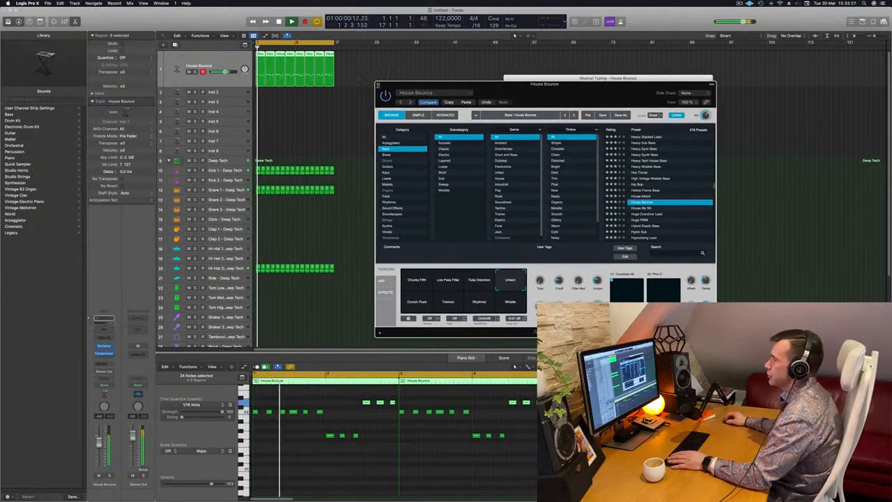
click(378, 84)
key(Return)
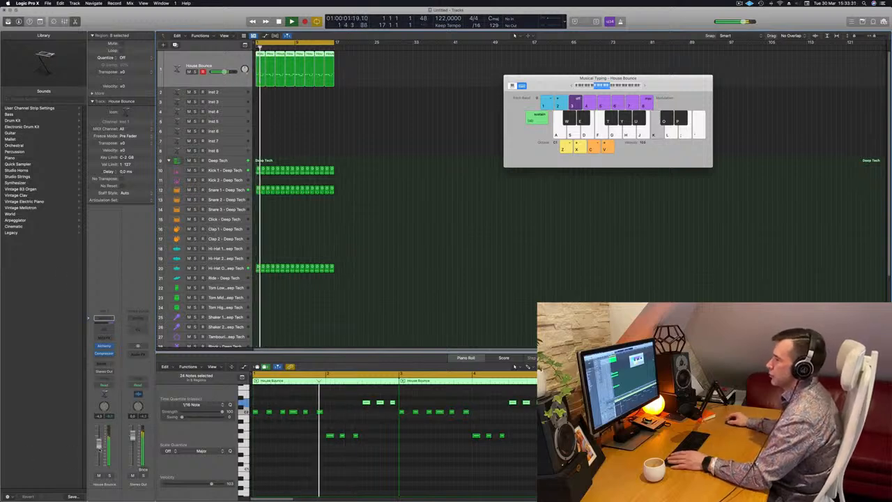
Open Alchemy on the Inst 2 track and filter its presets to the Pads category with the Fast Attack subcategory
key(Down)
key(Return)
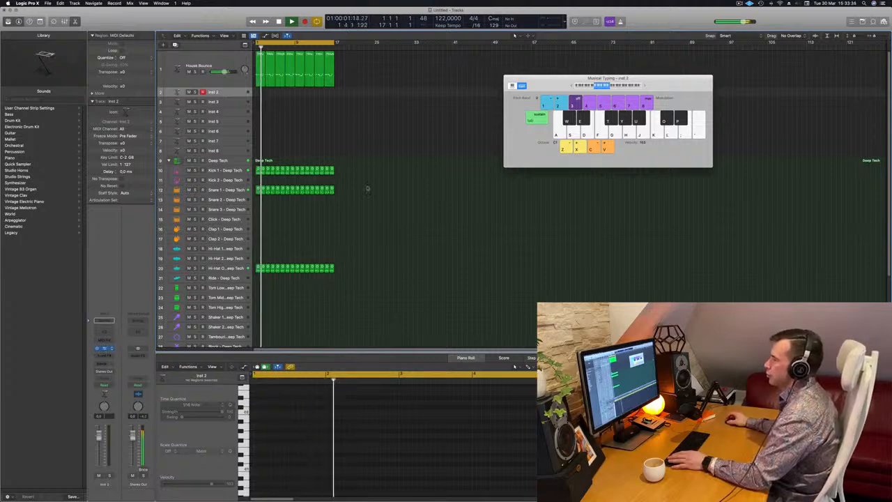
drag(527, 95, 571, 98)
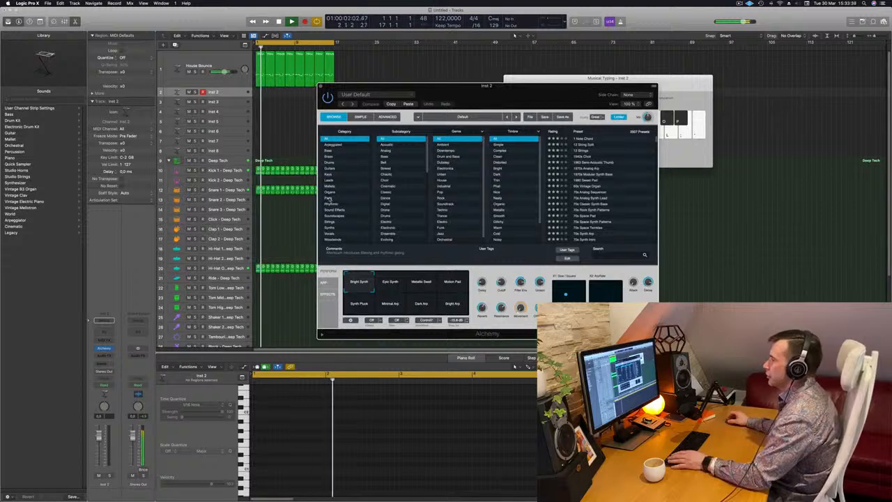
click(328, 199)
click(388, 162)
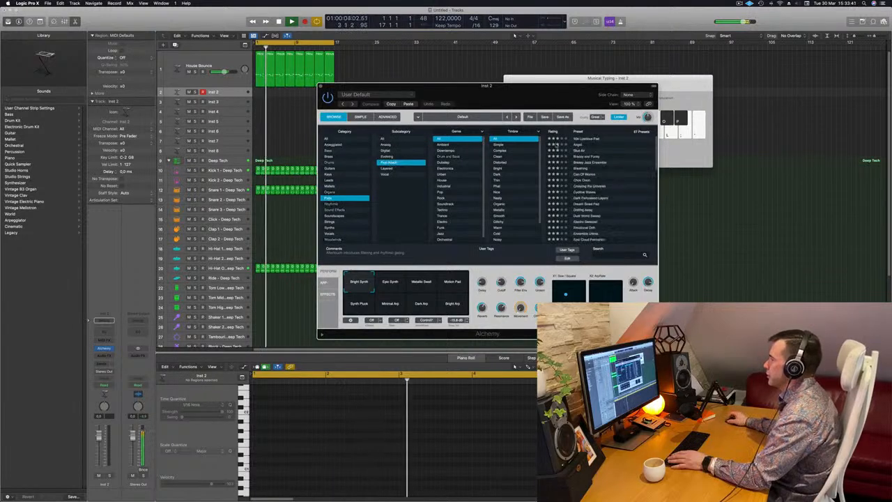
Try the 90s Luscious Pad preset, lower the pad track's volume, and load the Brassy and Funky preset instead
click(588, 139)
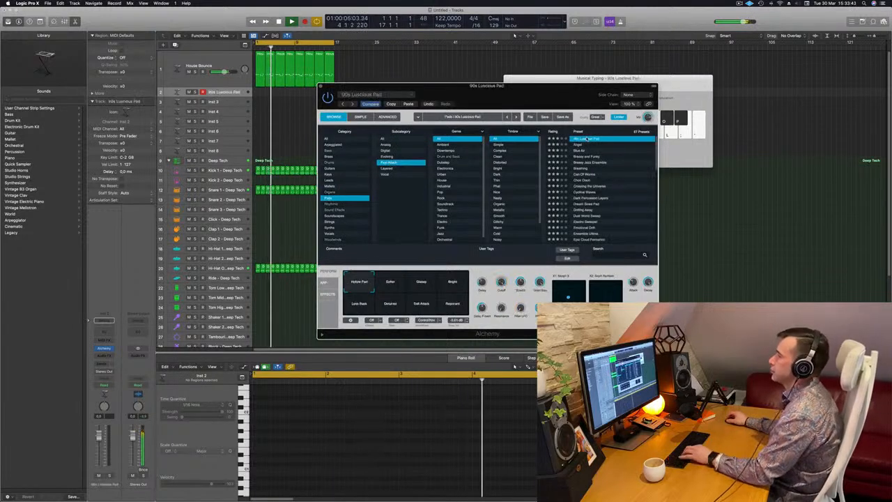
drag(446, 87, 574, 75)
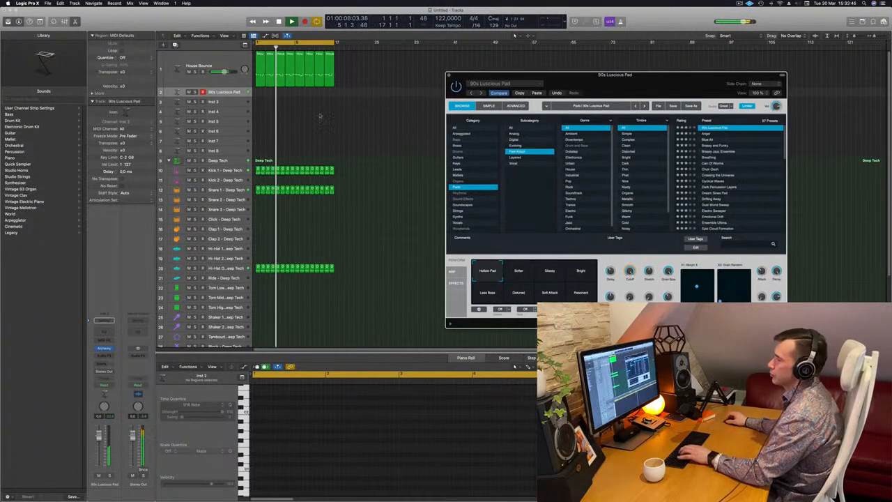
mouse_move(99, 436)
mouse_down()
mouse_move(99, 452)
mouse_move(99, 445)
mouse_up()
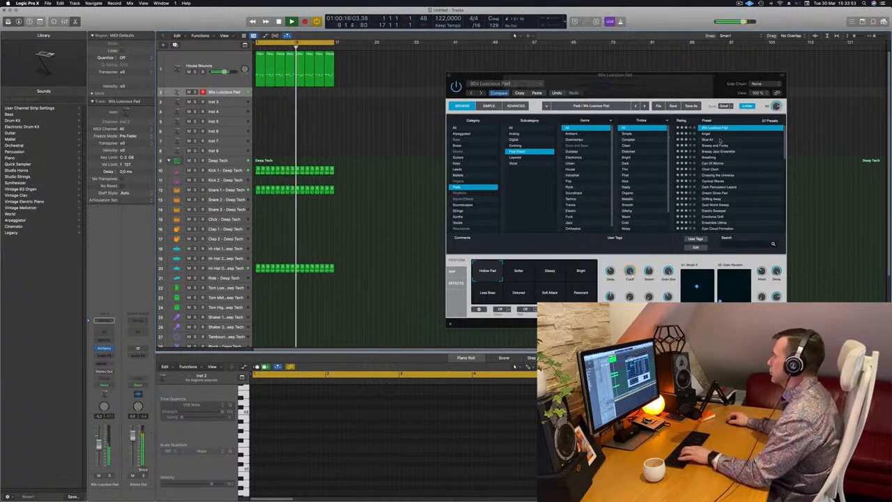
click(719, 145)
drag(674, 85, 640, 104)
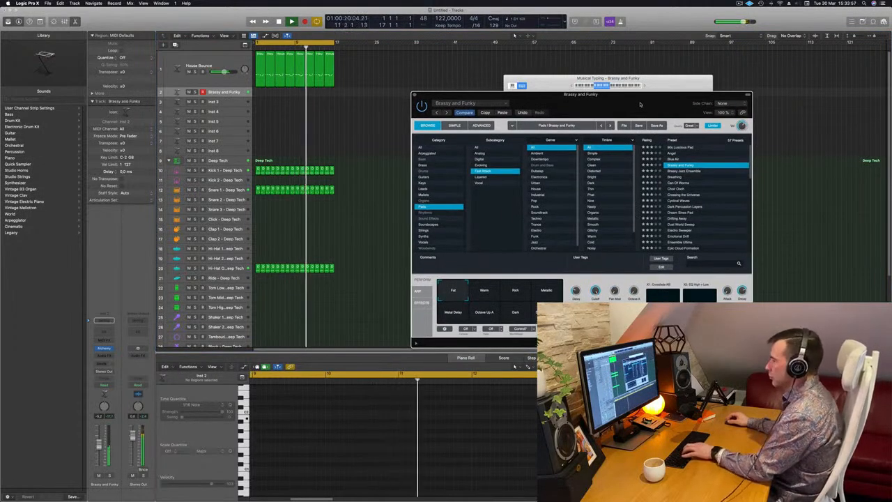
drag(629, 106, 627, 59)
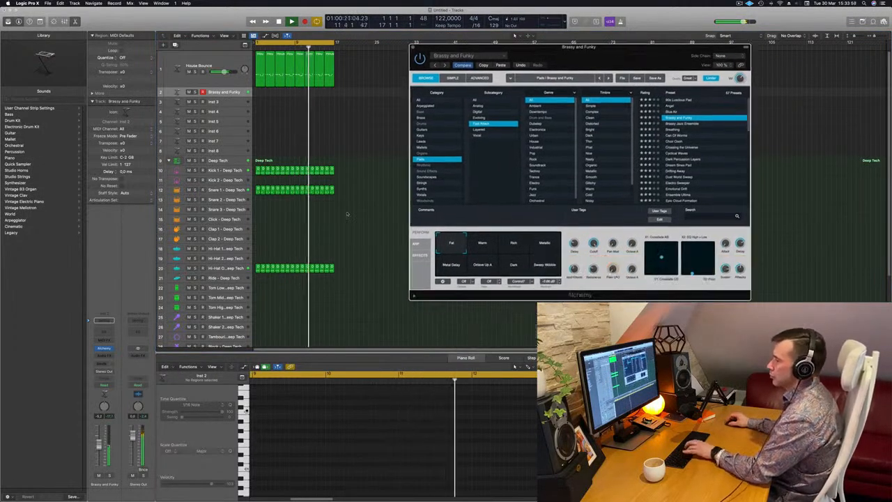
Add a Bus 7 send to the Brassy and Funky track and insert a SilverVerb reverb on its aux channel
click(104, 363)
mouse_move(108, 373)
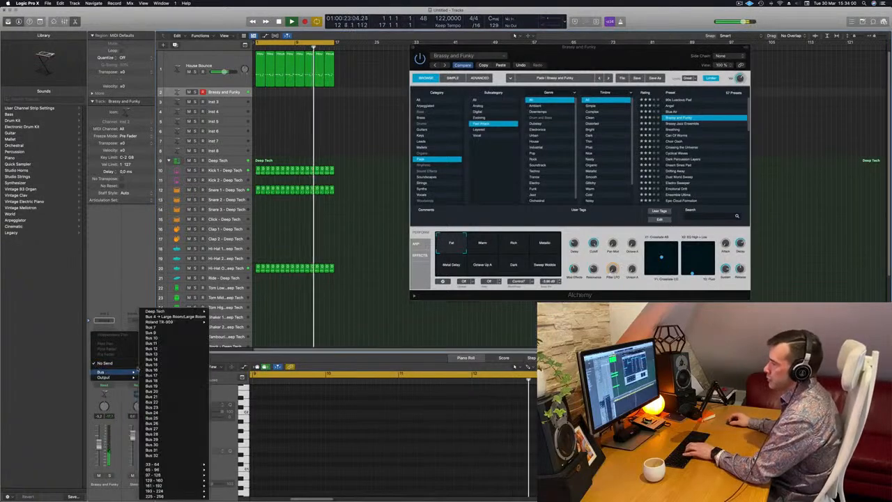
click(149, 326)
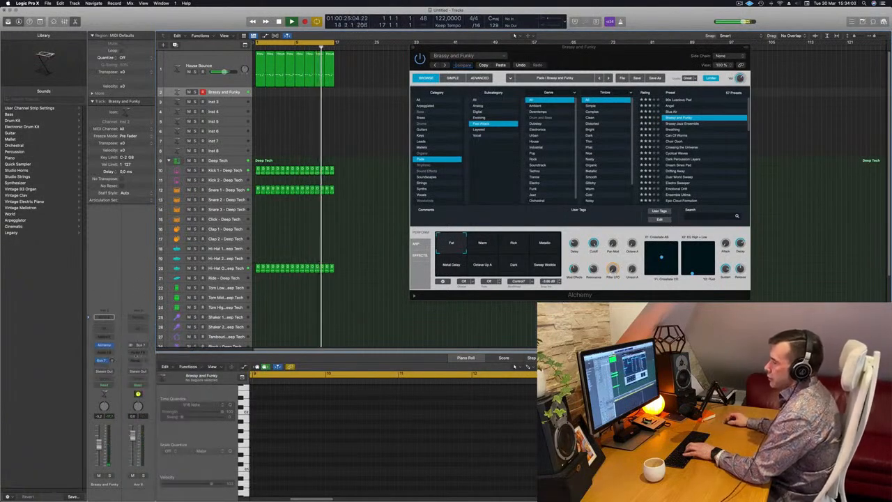
click(144, 352)
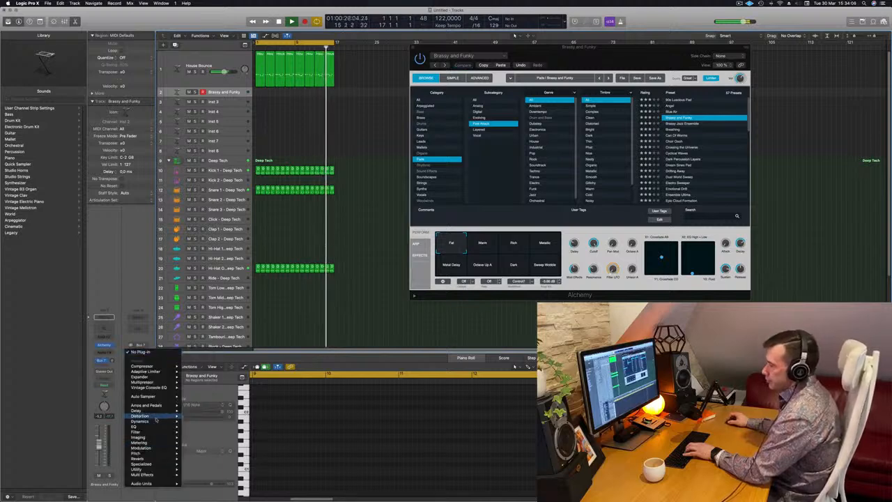
mouse_move(140, 458)
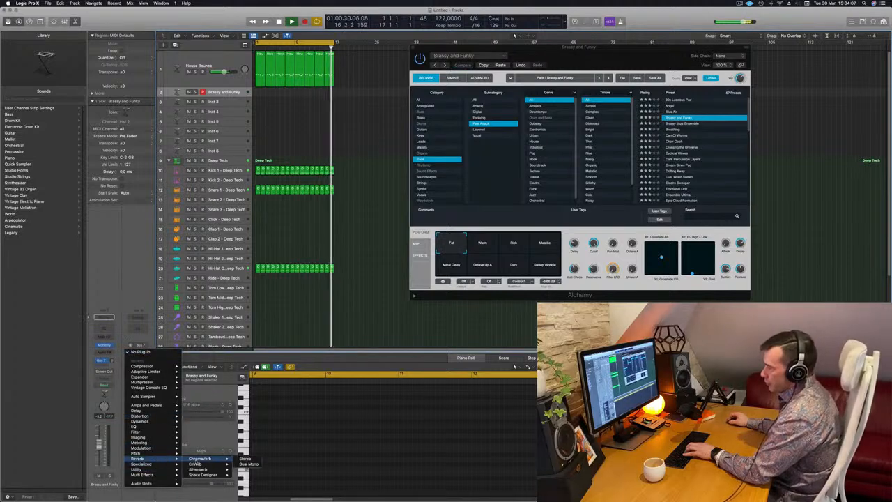
click(245, 470)
Load the grandiose setting in SilverVerb and set its Wet output to 100%
click(315, 91)
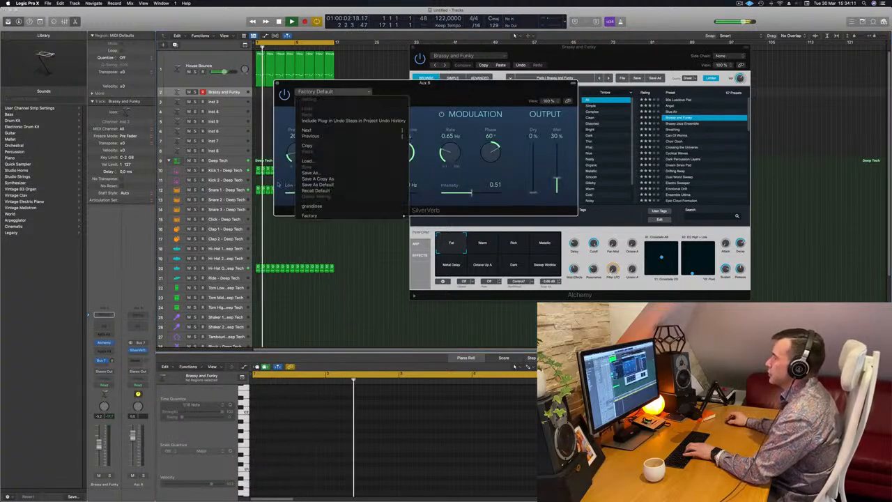
click(324, 206)
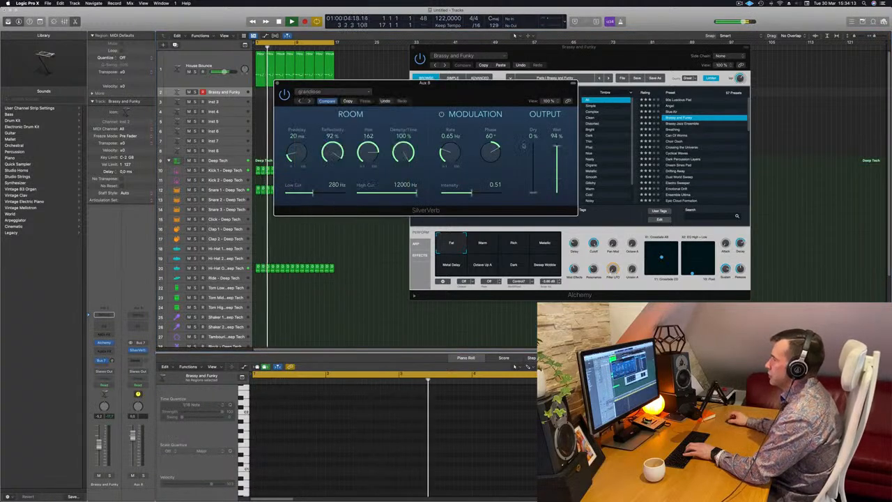
drag(558, 146, 559, 133)
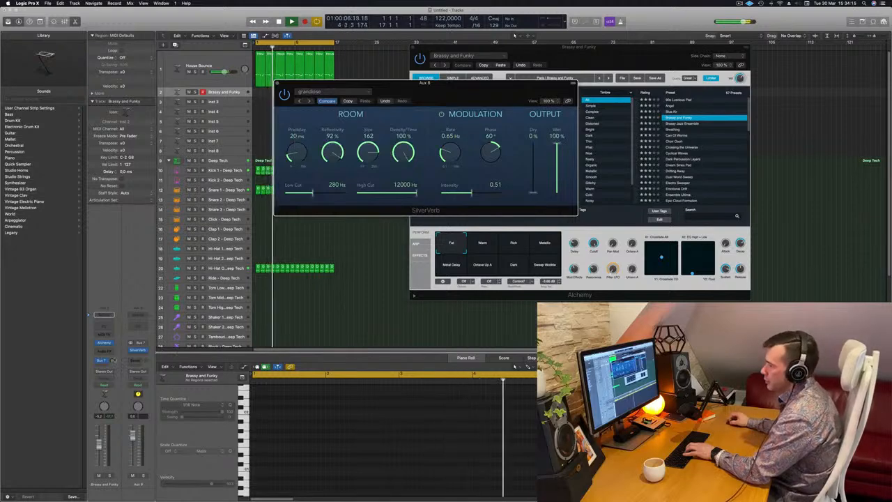
Adjust the pad track's Bus 7 send level while the loop plays, moving the SilverVerb window clear of Alchemy
drag(112, 361, 112, 360)
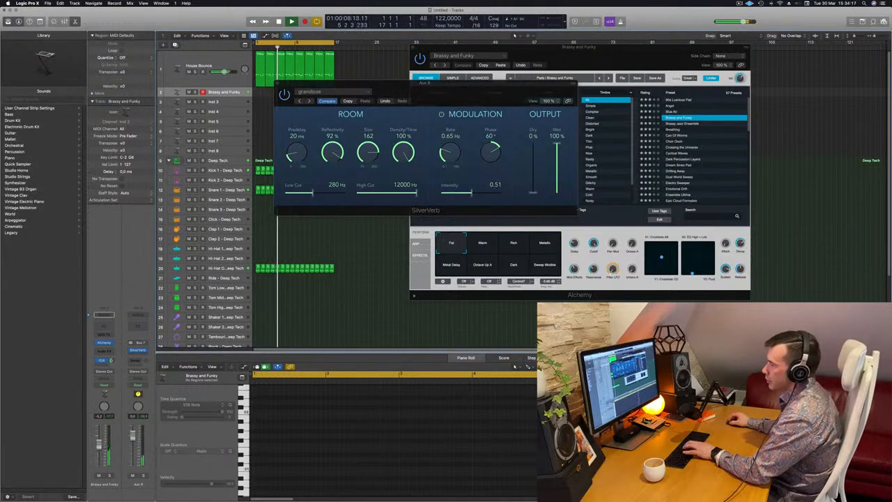
drag(508, 103, 602, 188)
drag(111, 361, 111, 358)
drag(565, 169, 515, 225)
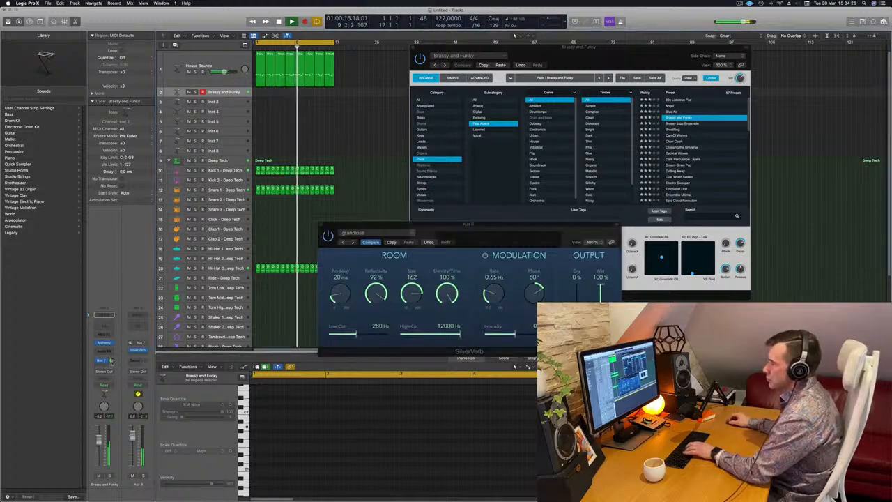
drag(448, 247, 397, 263)
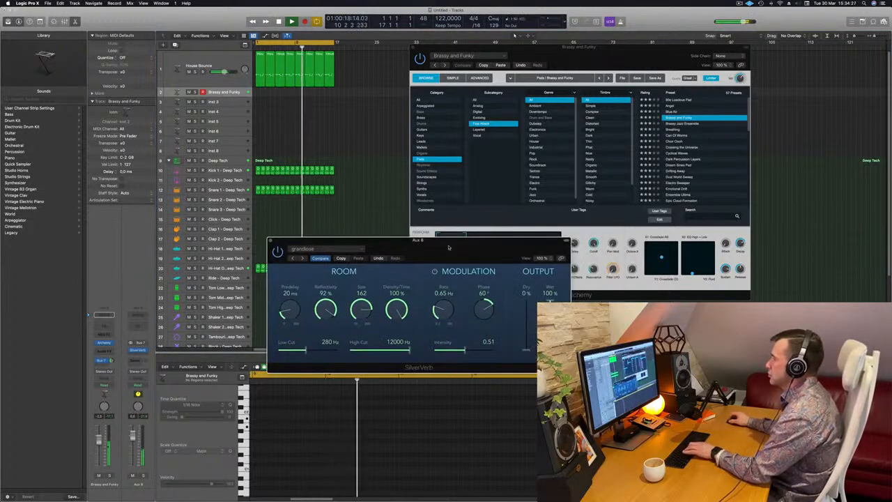
Switch Alchemy to the Warm snapshot and record a pad part on the Brassy and Funky track over the loop
click(525, 224)
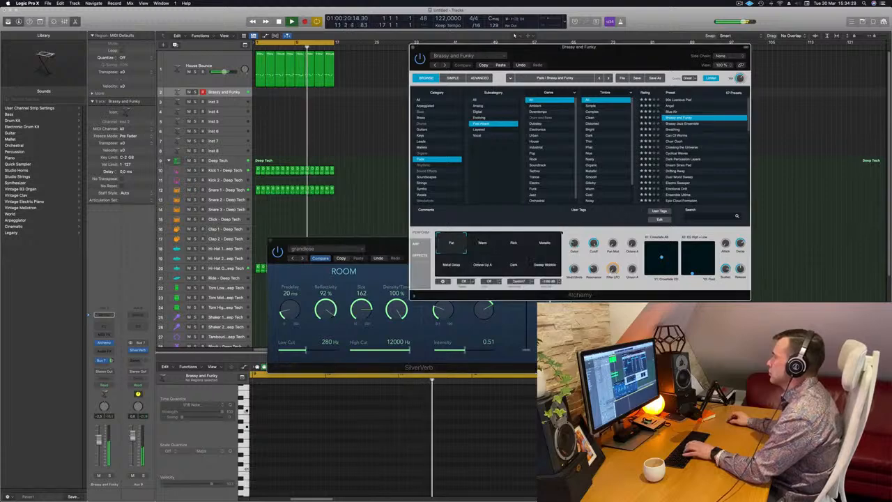
click(490, 243)
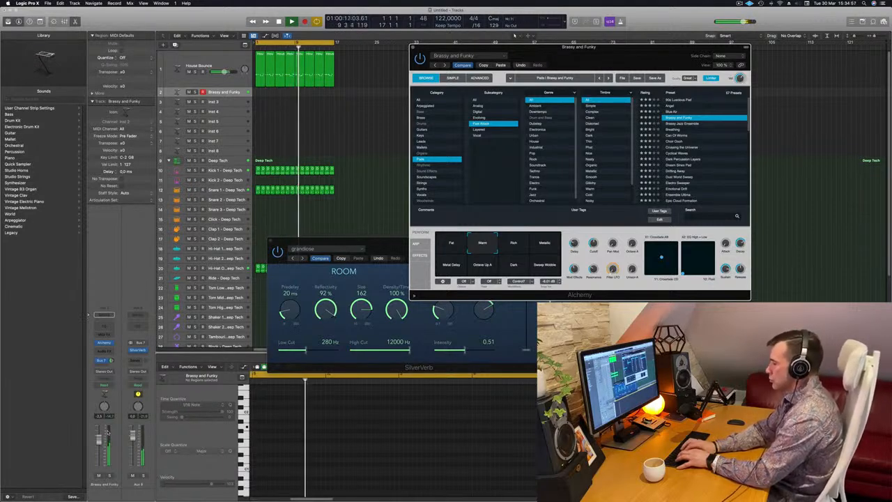
key(r)
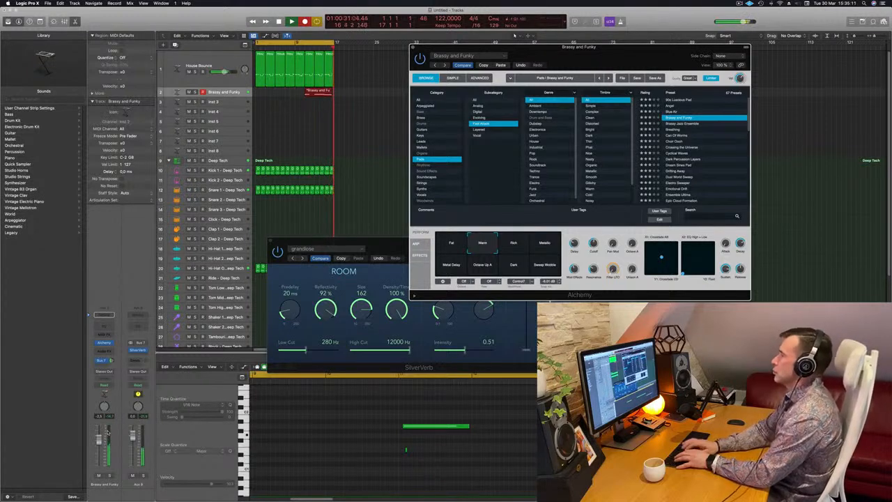
key(space)
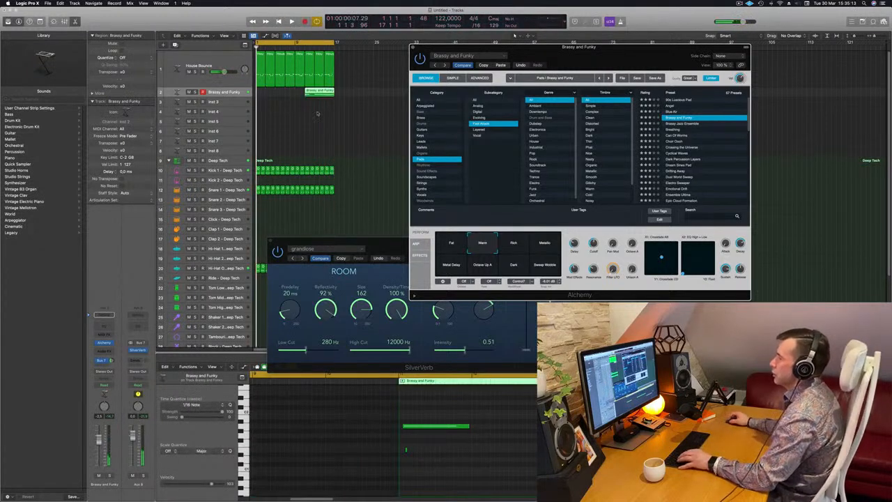
Trim the recorded pad region to four bars, move it to the start of bar 1, and briefly play it
click(305, 105)
drag(305, 92, 266, 91)
click(311, 93)
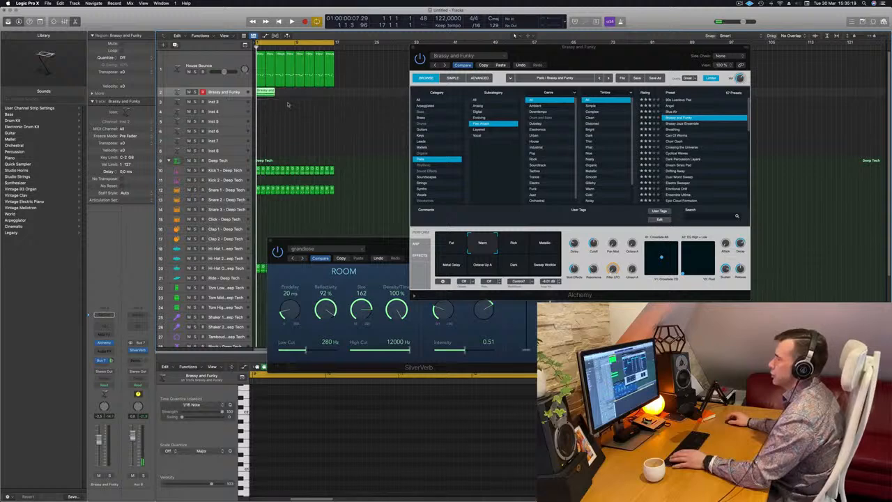
scroll(288, 104, up, 5)
scroll(288, 105, down, 1)
key(space)
key(space)
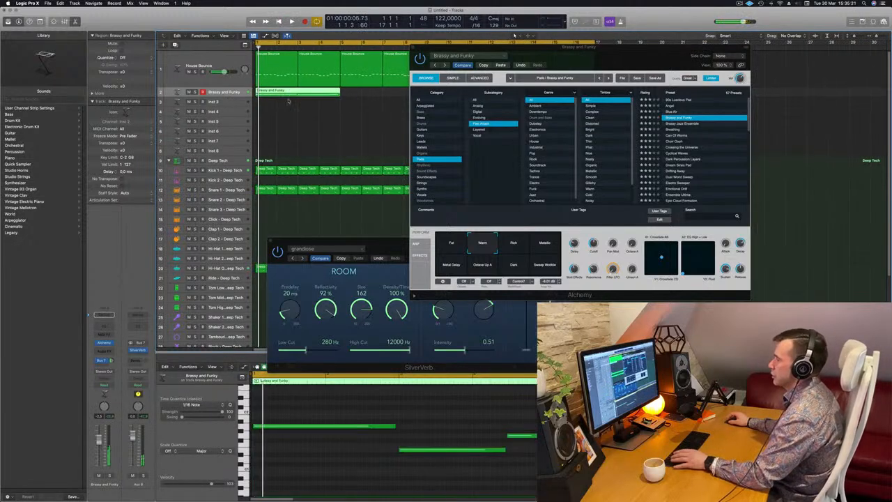
Quantize all notes of the pad region to 1/16 notes
click(398, 409)
key(super+a)
key(q)
click(395, 408)
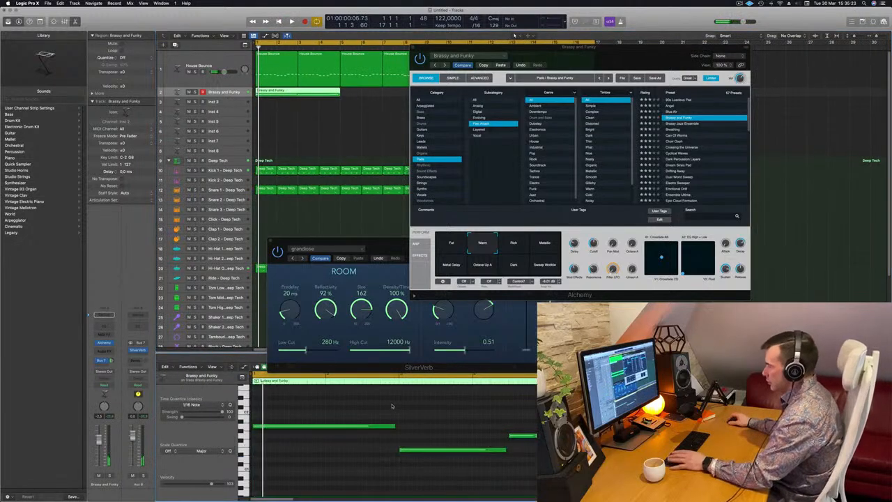
Lengthen the first pad note to meet the second, play the result, and slightly extend the second note's end
key(space)
drag(394, 426, 400, 426)
key(space)
key(space)
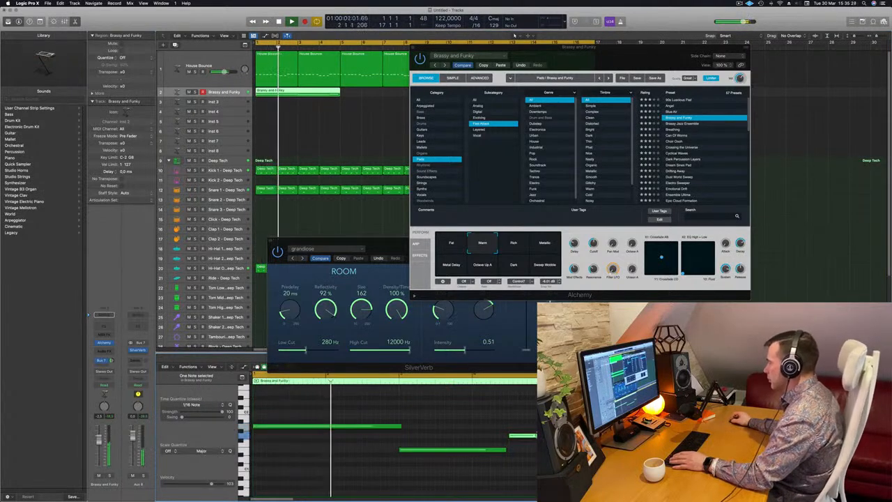
click(504, 450)
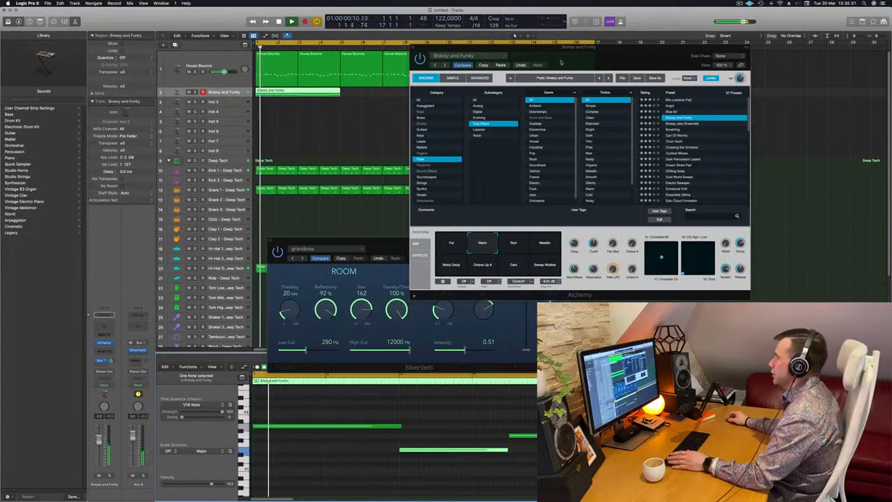
Copy the four-bar pad region until it fills all 16 bars of the loop, and play it back
drag(573, 61, 577, 68)
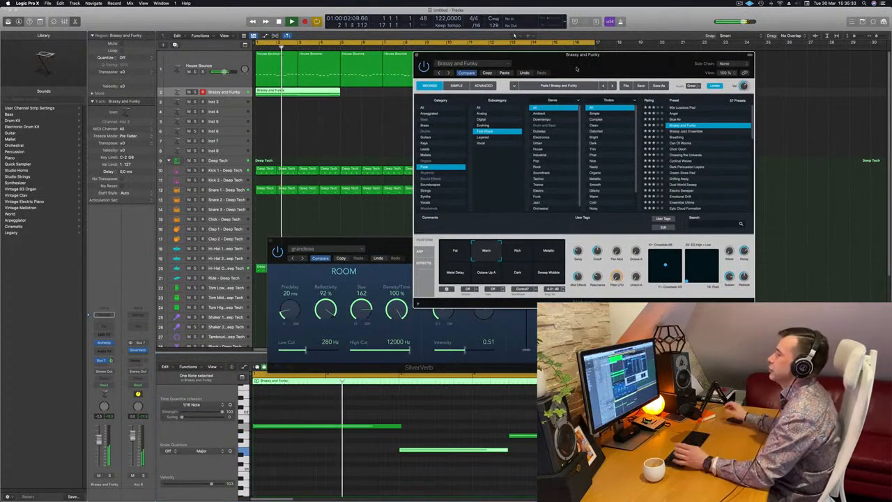
drag(599, 56, 612, 83)
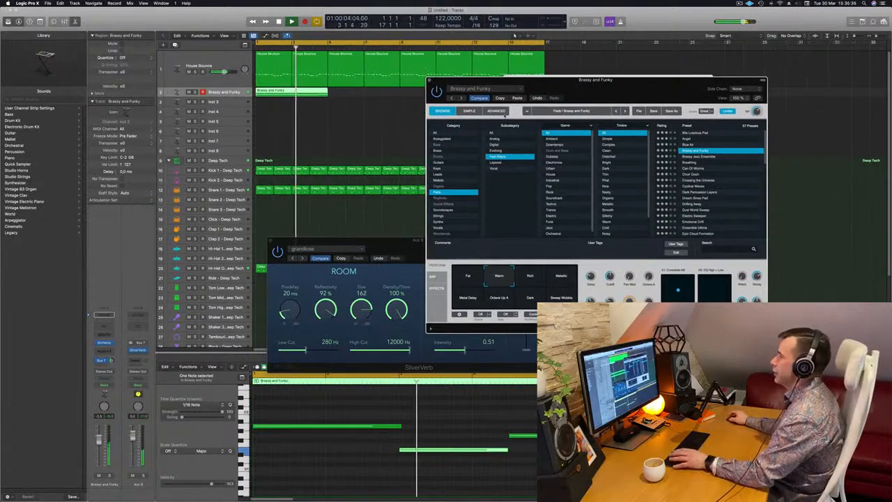
key(super+k)
drag(287, 92, 383, 95)
key(space)
drag(590, 119, 495, 140)
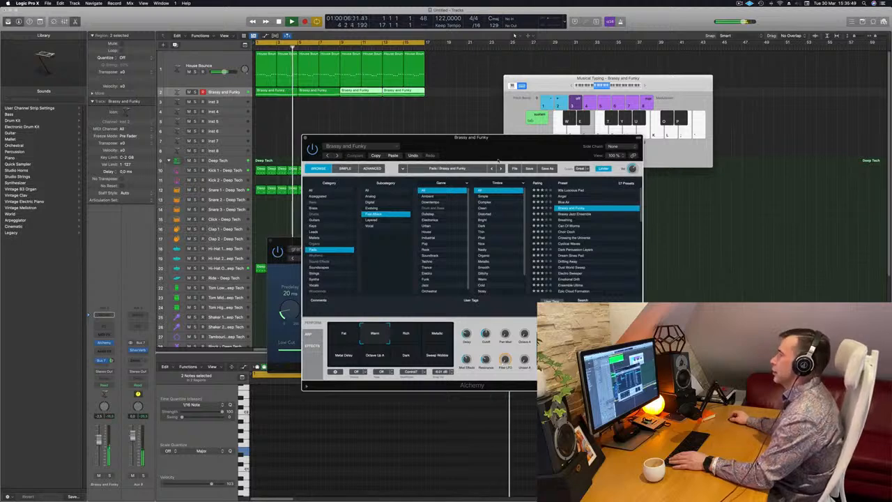
Audition Alchemy's Rich, Metallic, Sweep Wobble, Dark, Octave Up A, Metal Delay and Fat snapshots during playback, and return to Warm
drag(494, 146, 474, 147)
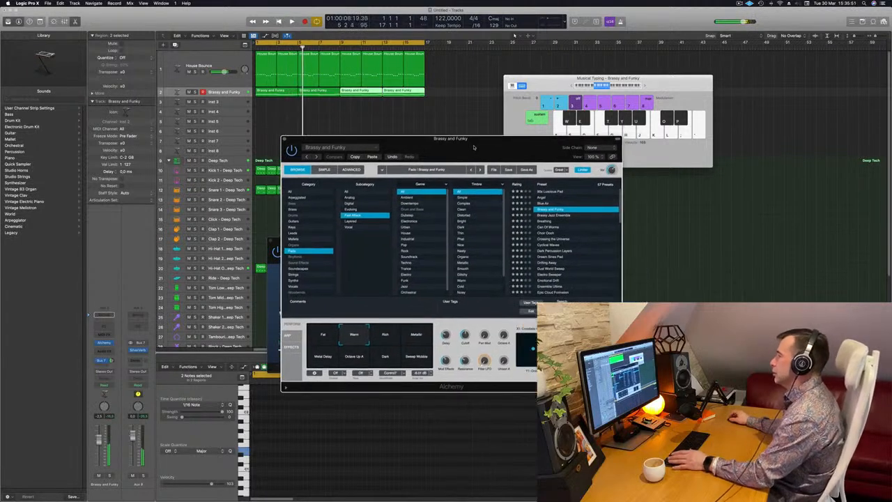
click(386, 337)
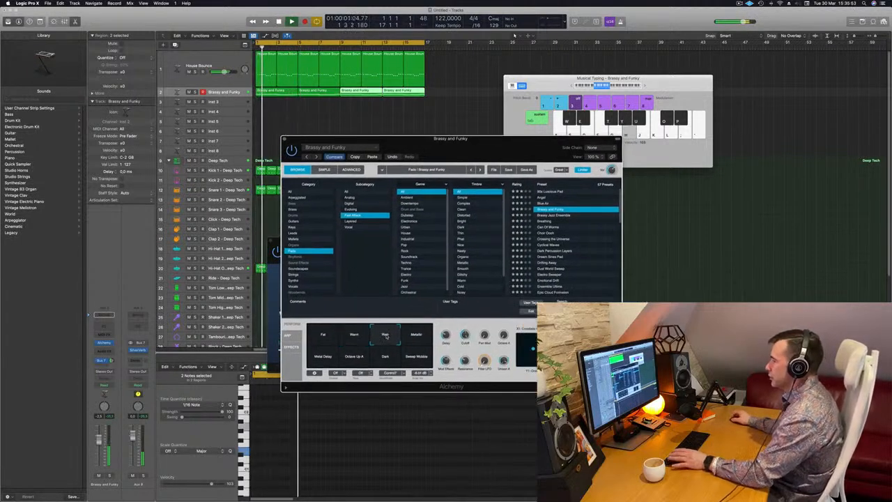
click(415, 338)
click(413, 360)
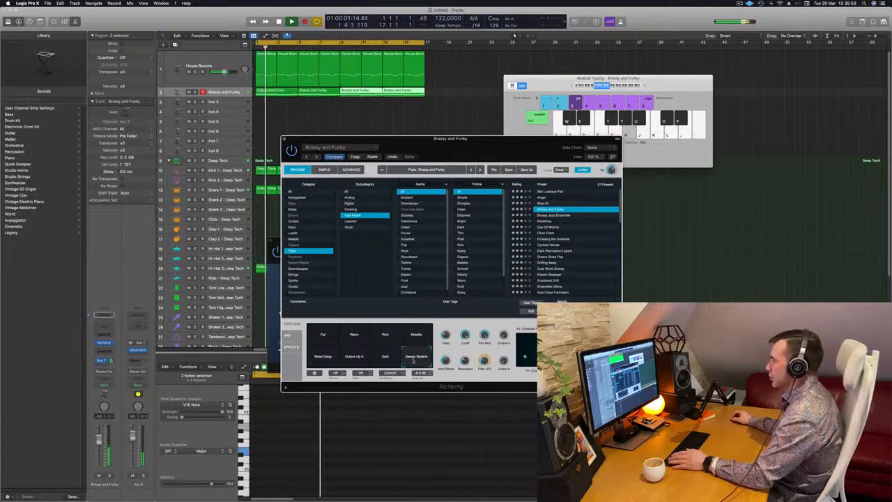
click(386, 357)
click(355, 357)
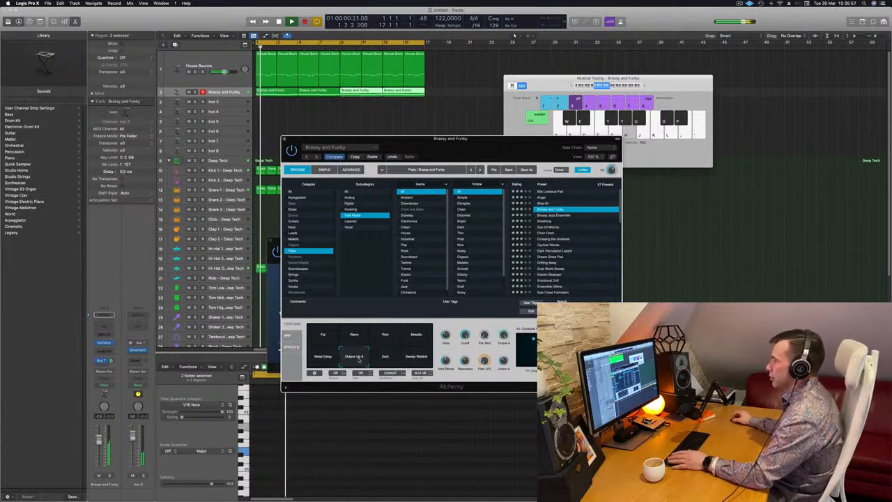
click(329, 358)
click(323, 336)
click(354, 335)
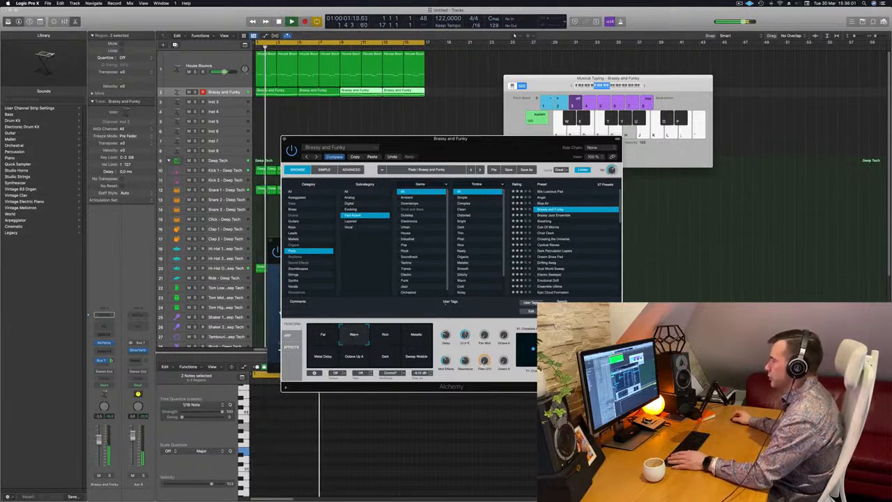
Play the loop and audition Alchemy's Fast Attack pad presets Can Of Worms, Choir Oooh, Dream Sines Pad and Epic Cloud Formation
drag(466, 149, 532, 117)
key(Return)
drag(460, 112, 437, 118)
key(space)
key(space)
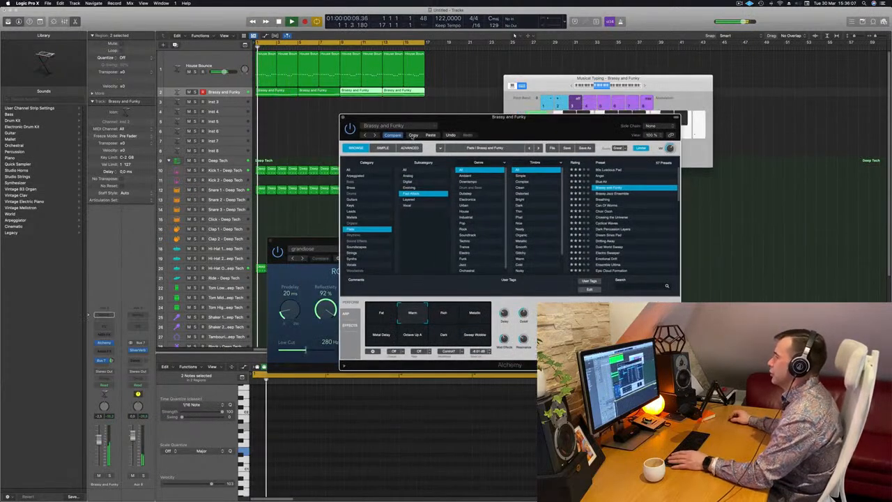
click(601, 199)
click(607, 206)
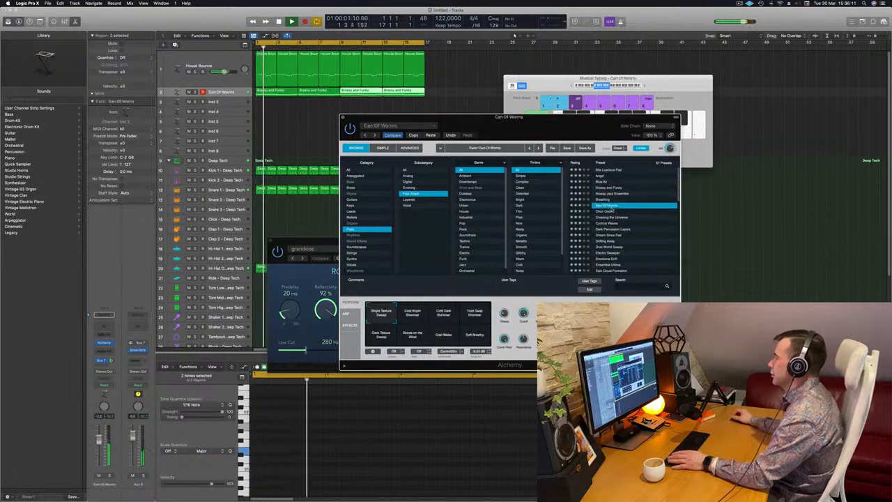
click(609, 211)
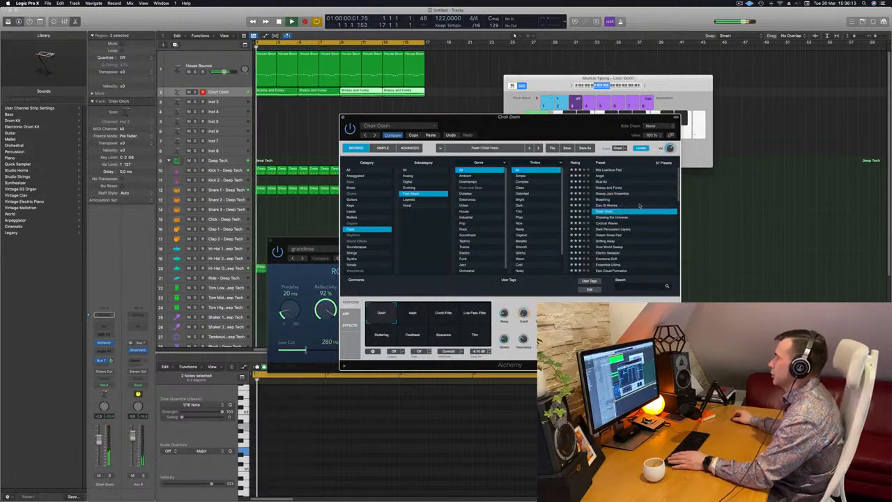
scroll(602, 209, down, 2)
click(599, 202)
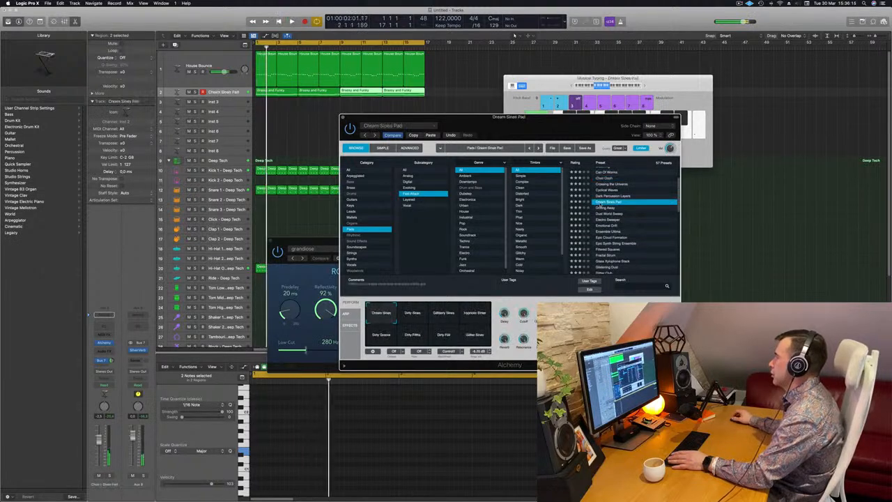
scroll(640, 203, down, 3)
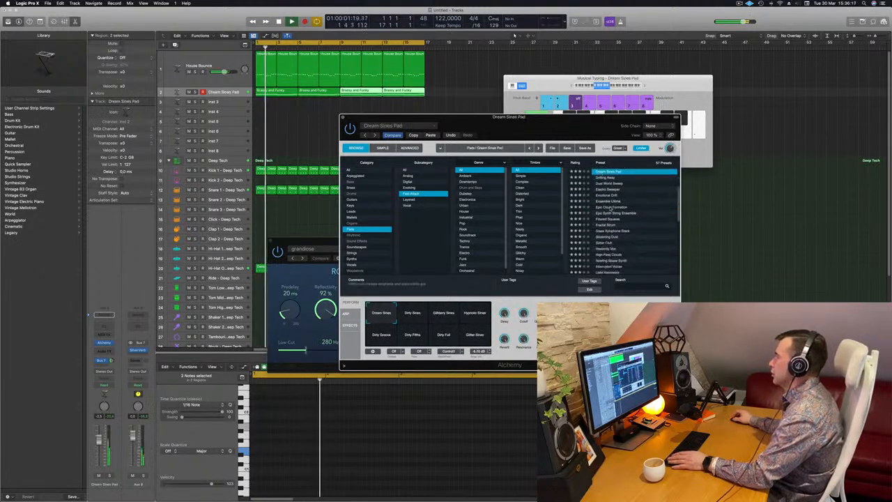
click(609, 207)
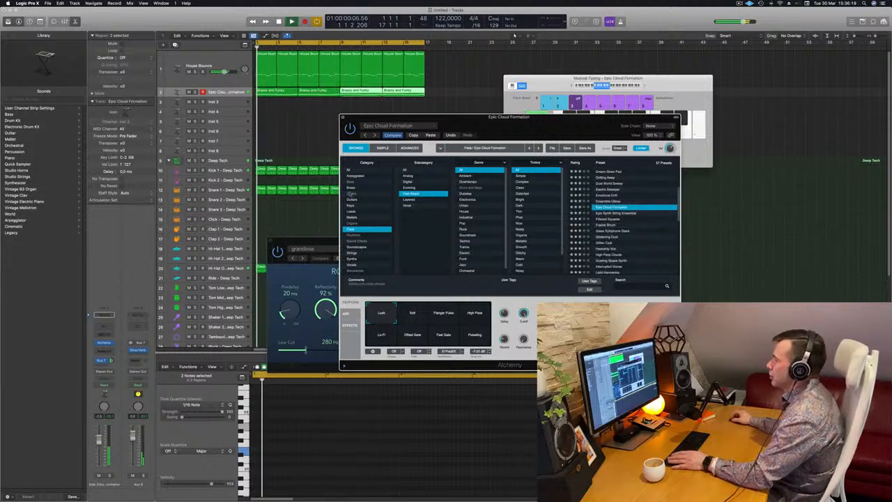
Widen Alchemy's preset list from Fast Attack to all subcategories of Pads and browse it
click(444, 171)
scroll(633, 205, up, 5)
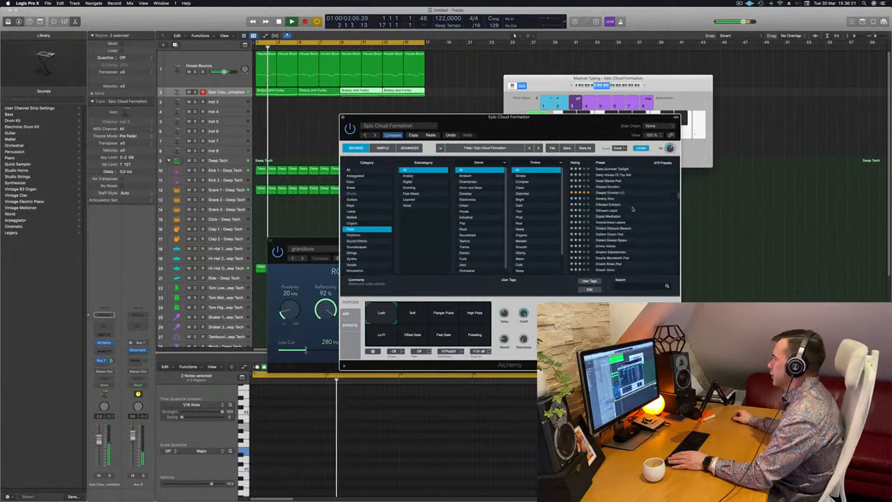
scroll(633, 205, down, 3)
Audition Epic Cloud Formation's Soft, Flanger Pulse, High Pass, Lo-Fi, Offset Gate, Fast Gate and Pulsating snapshots, and return to Soft
click(411, 313)
click(445, 315)
click(475, 313)
click(391, 337)
click(410, 334)
click(444, 336)
click(474, 336)
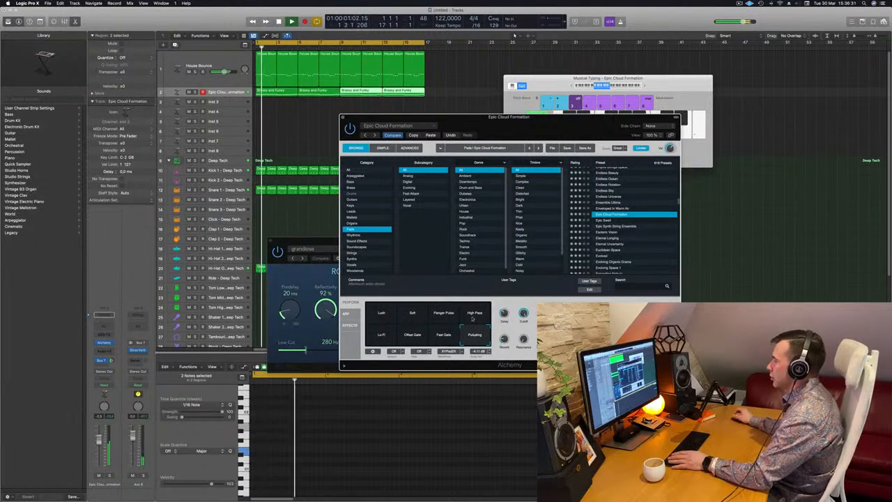
click(412, 314)
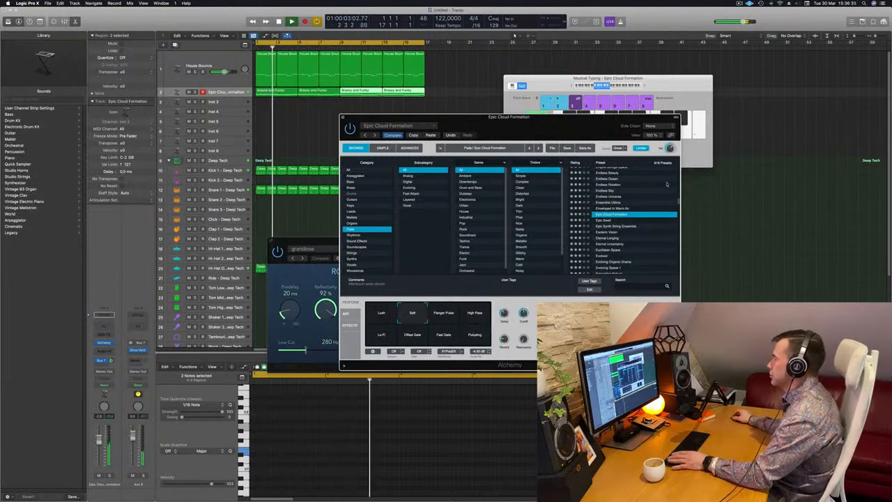
Audition the Eternal Uncertainty and Evolved pad presets in Alchemy during playback
drag(512, 123, 580, 109)
scroll(672, 223, down, 2)
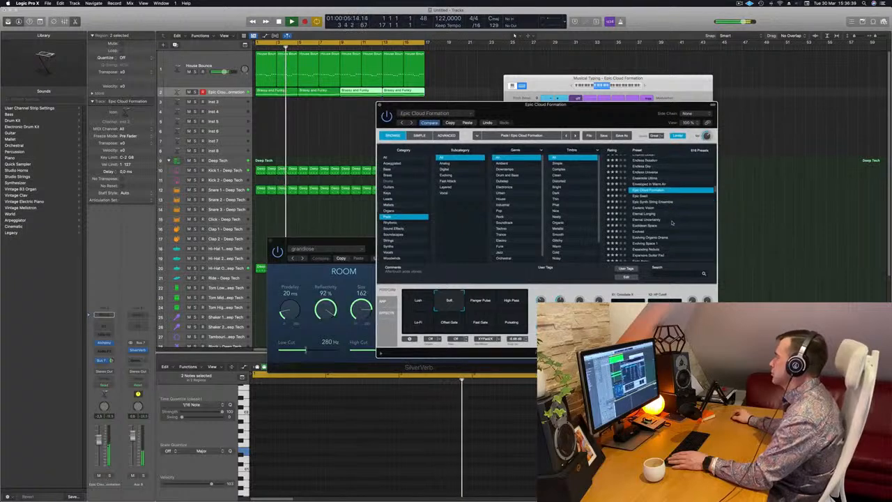
scroll(662, 218, down, 1)
click(646, 213)
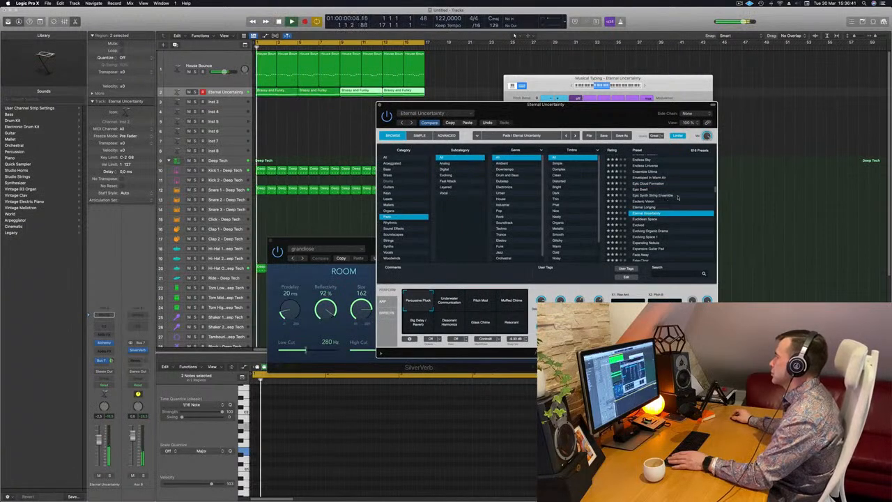
scroll(672, 203, down, 3)
click(643, 204)
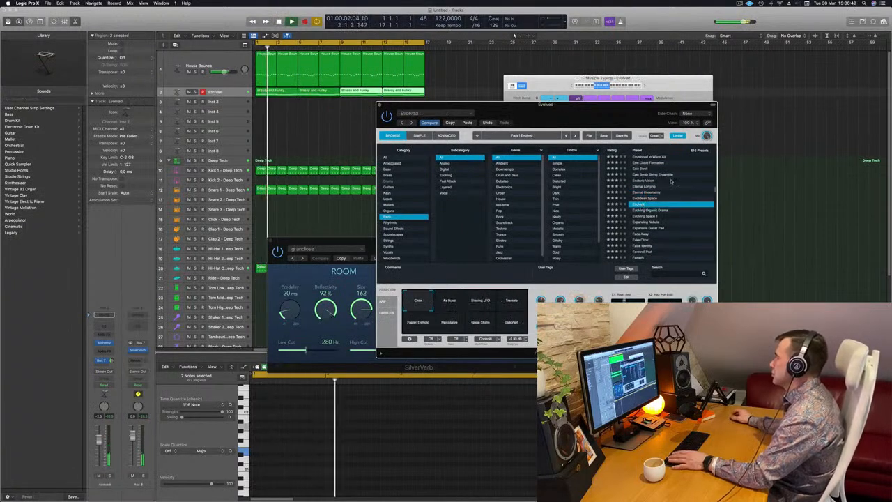
scroll(696, 179, down, 1)
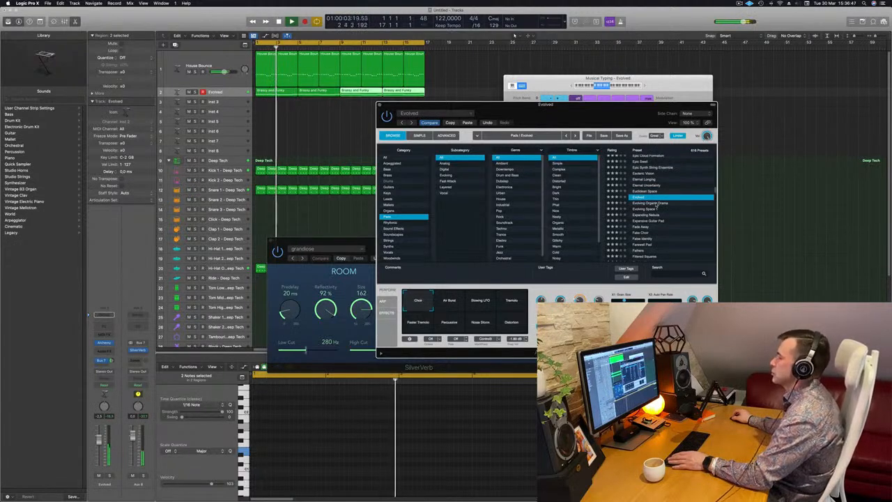
Audition Evolved's Air Burst, Slowing LFO, Tremolo, Faster Tremolo and Percussive snapshots during playback
click(449, 301)
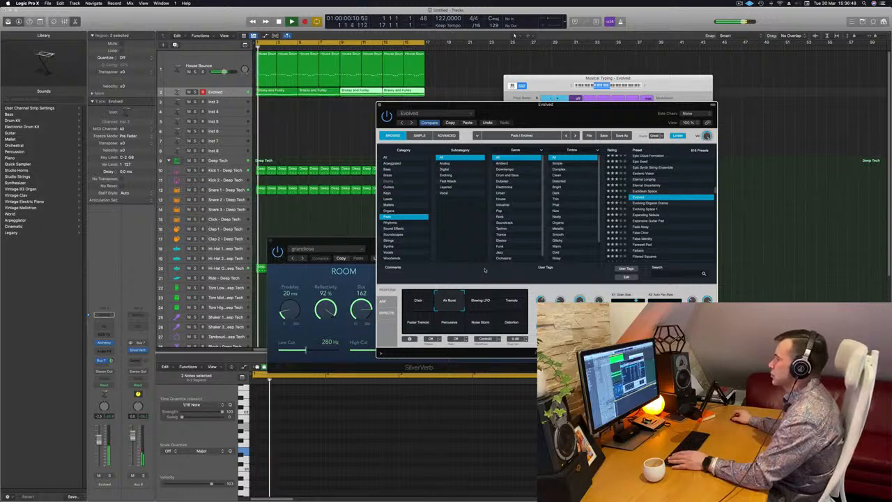
mouse_move(535, 115)
mouse_down()
mouse_move(556, 112)
mouse_move(528, 109)
mouse_move(535, 102)
mouse_up()
click(476, 292)
click(514, 290)
click(423, 312)
click(456, 313)
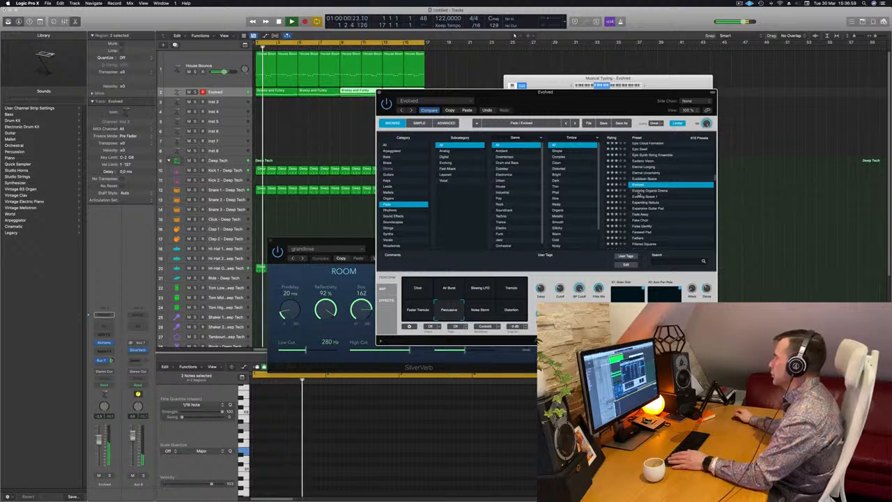
Audition the Evolving Organic Drama, Evolving Space 1, Expanding Nebula, Expansive Guitar Pad and False Identity presets during playback
click(638, 190)
drag(566, 100, 581, 97)
drag(654, 91, 666, 78)
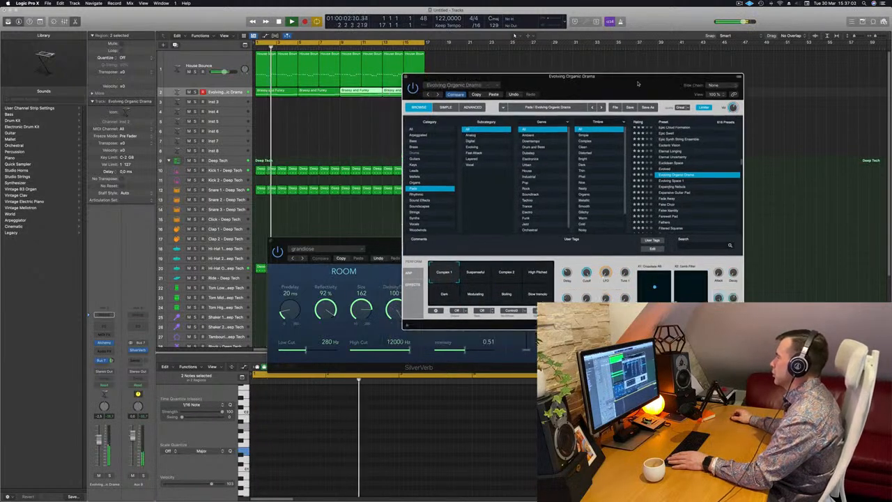
click(670, 181)
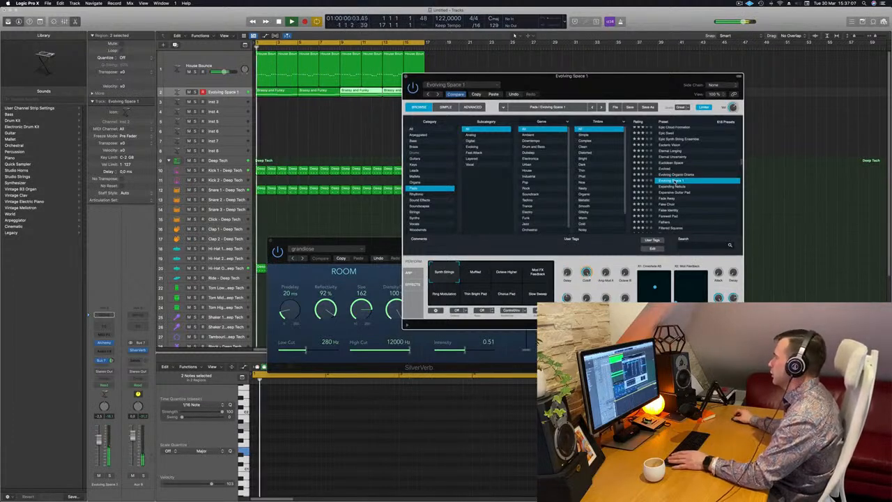
click(671, 187)
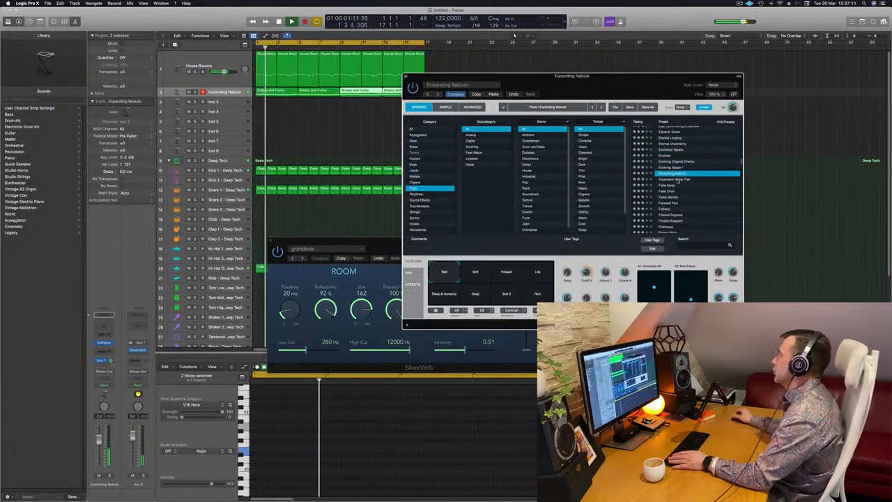
click(677, 180)
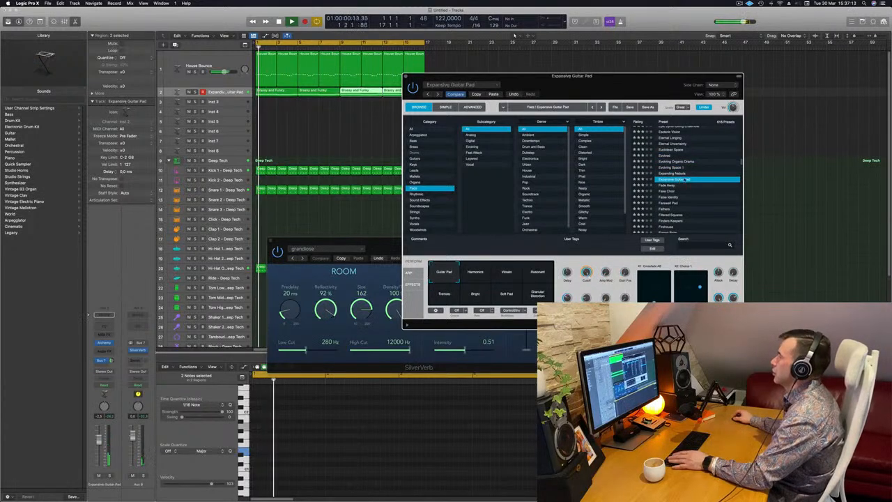
click(666, 183)
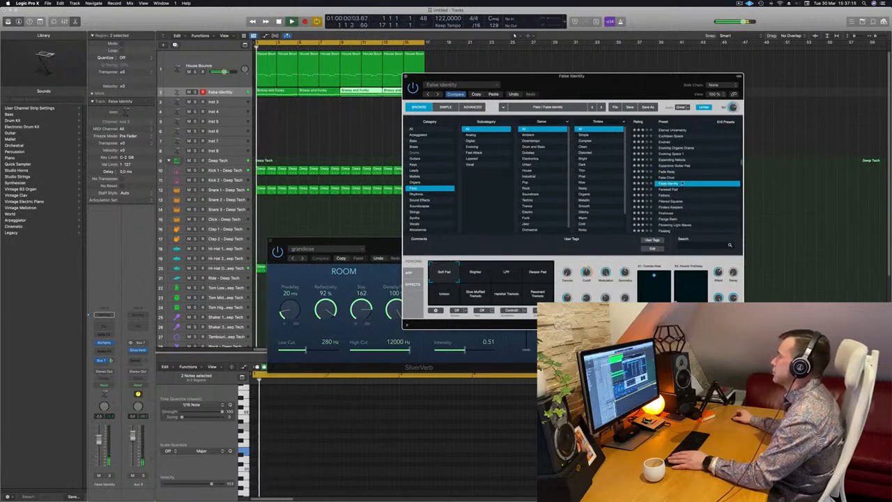
scroll(687, 181, down, 2)
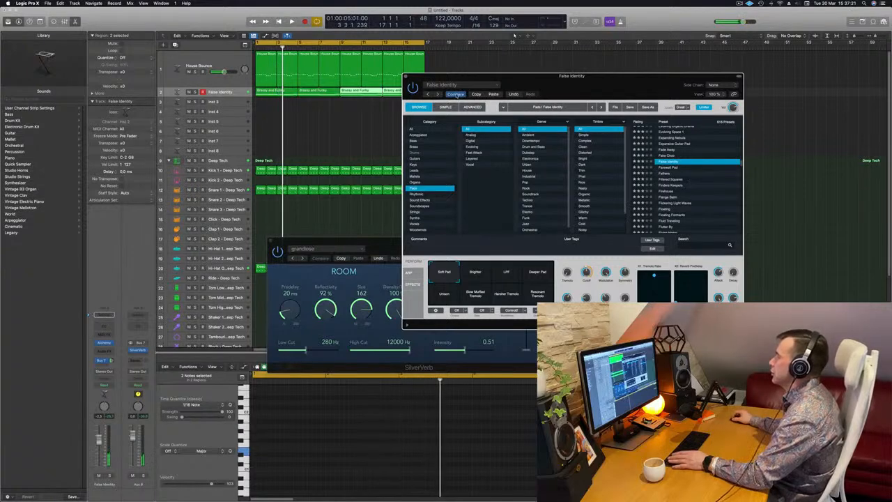
Undo the preset changes to restore the earlier pad sound with its Warm snapshot, and replay the loop
key(super+z)
key(space)
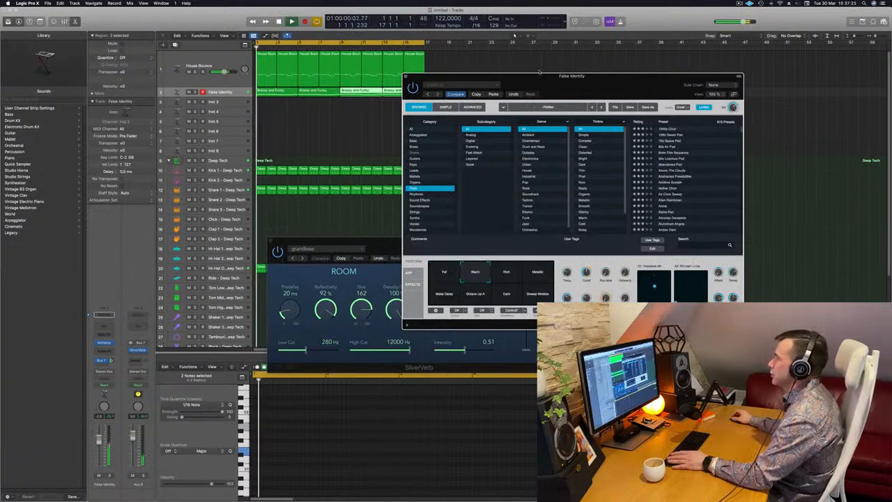
drag(540, 76, 555, 54)
key(space)
key(space)
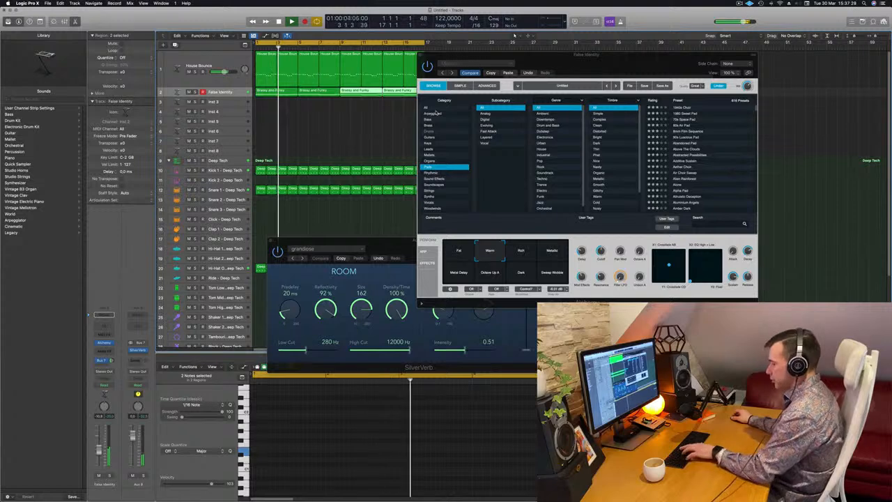
Show the mixer, put a Compressor on the pad channel, and move the SilverVerb and Compressor windows aside
key(x)
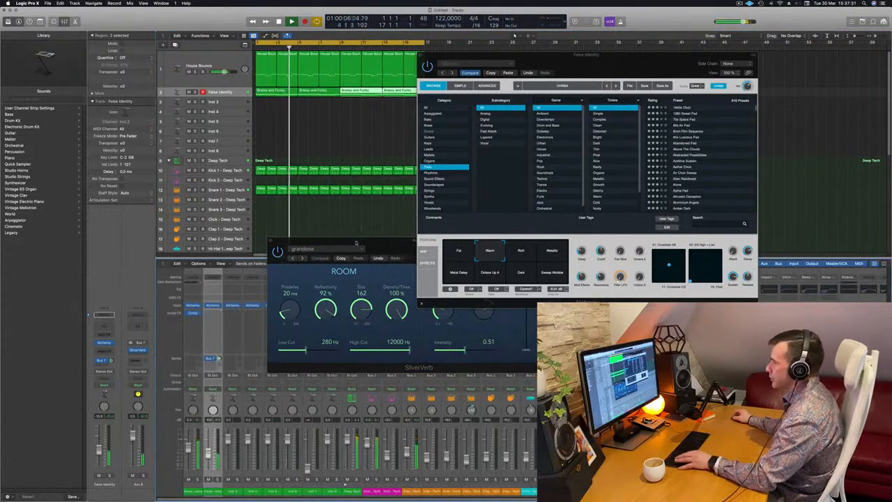
drag(356, 242, 729, 221)
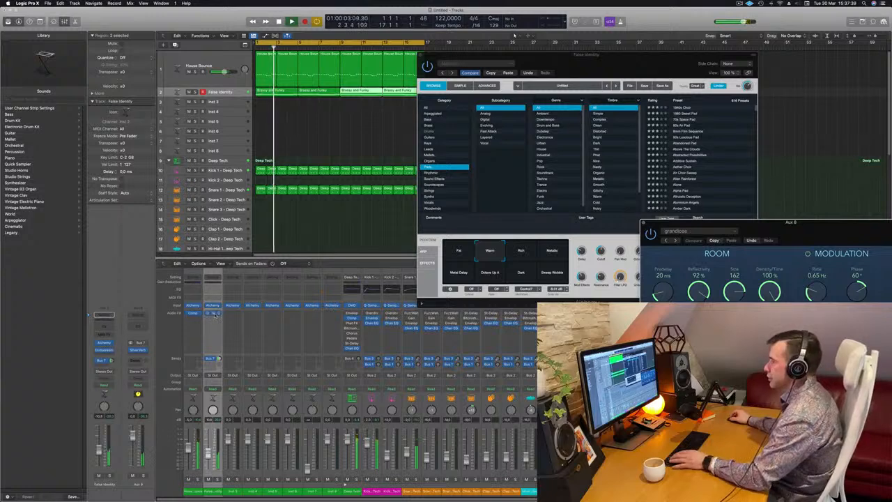
click(212, 314)
drag(465, 129, 825, 236)
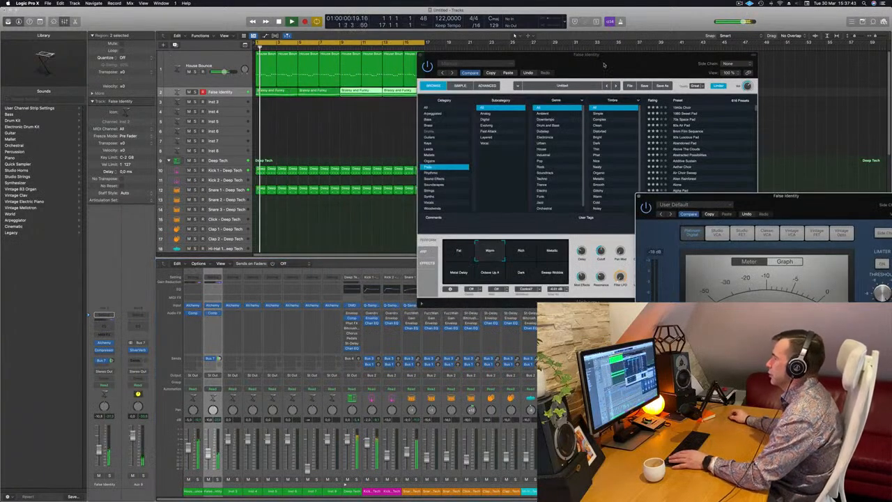
Move the Alchemy window clear of the Compressor and raise the pad channel's volume slightly
drag(605, 63, 560, 90)
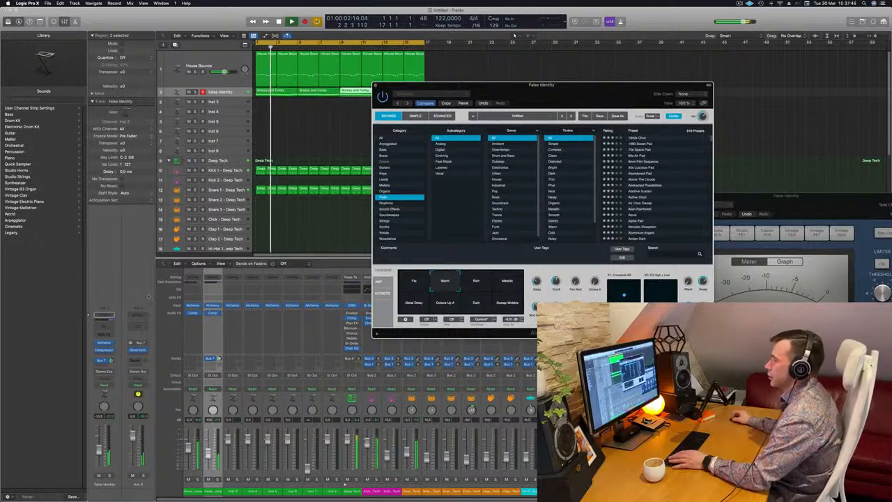
click(107, 343)
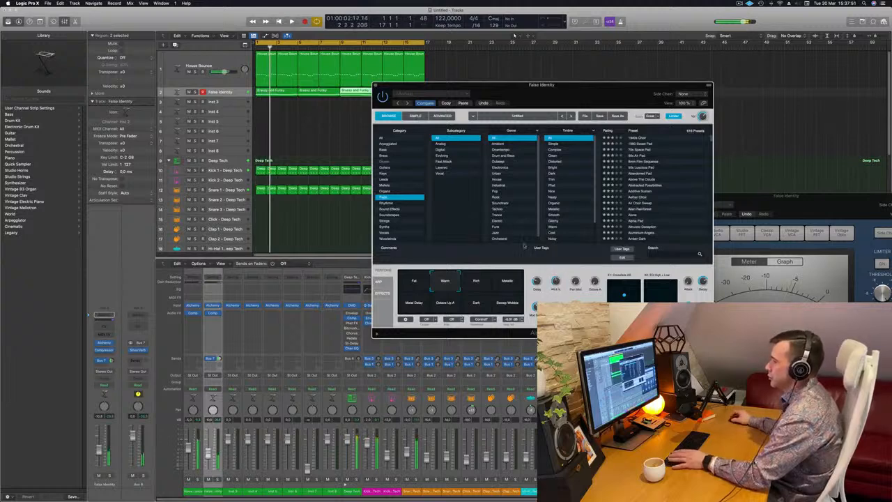
drag(100, 450, 99, 449)
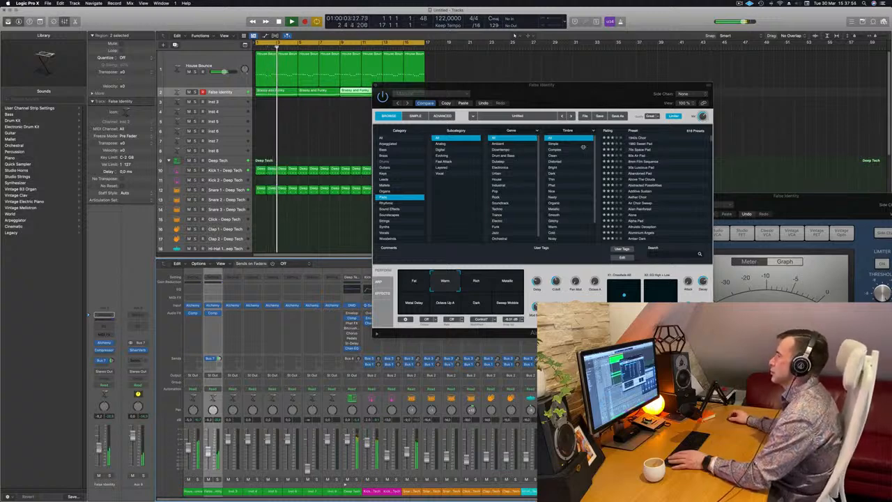
Audition the pad's Rich, Metallic, Metal Delay, Octave Up A, Dark, Sweep Wobble and Fat snapshots in Alchemy with the Compressor active
drag(582, 99, 514, 126)
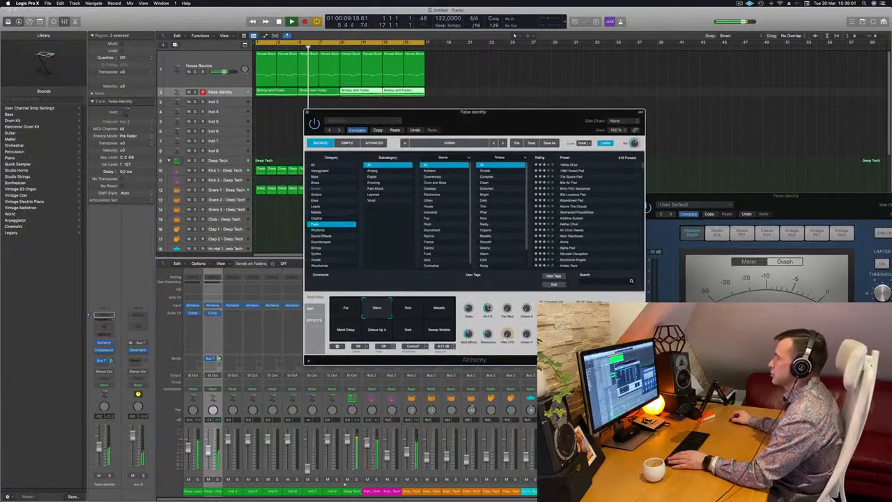
click(415, 312)
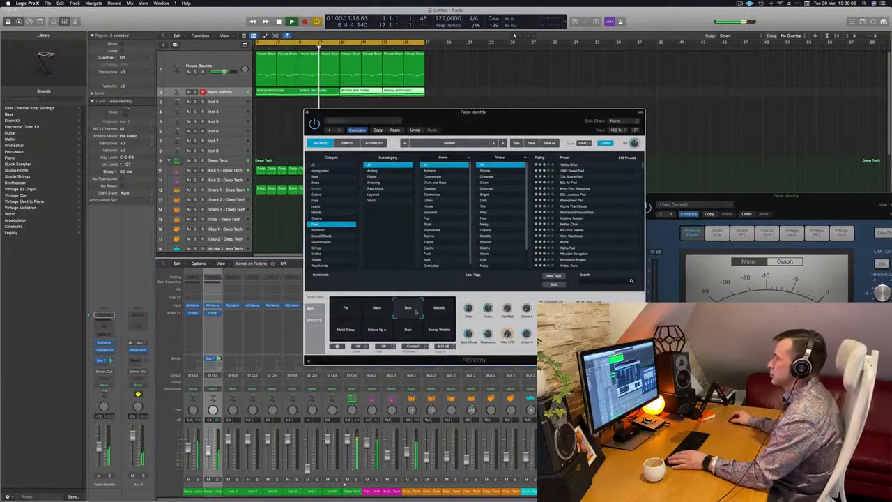
click(433, 312)
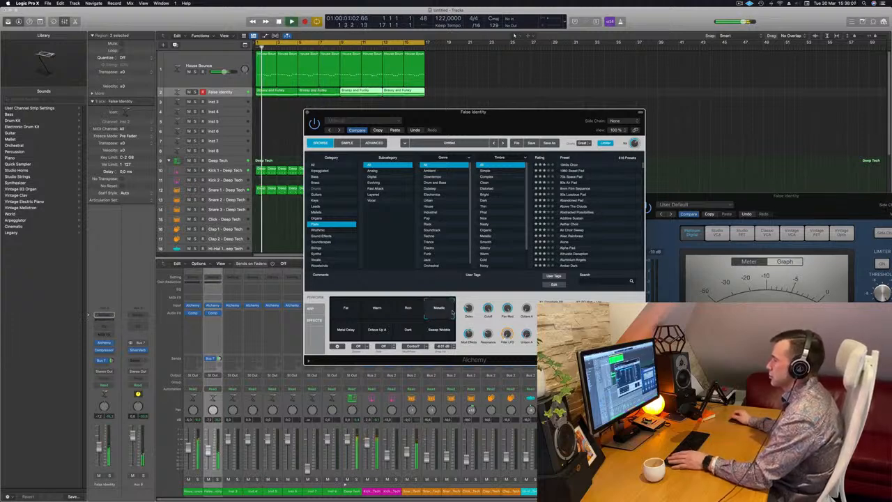
click(367, 337)
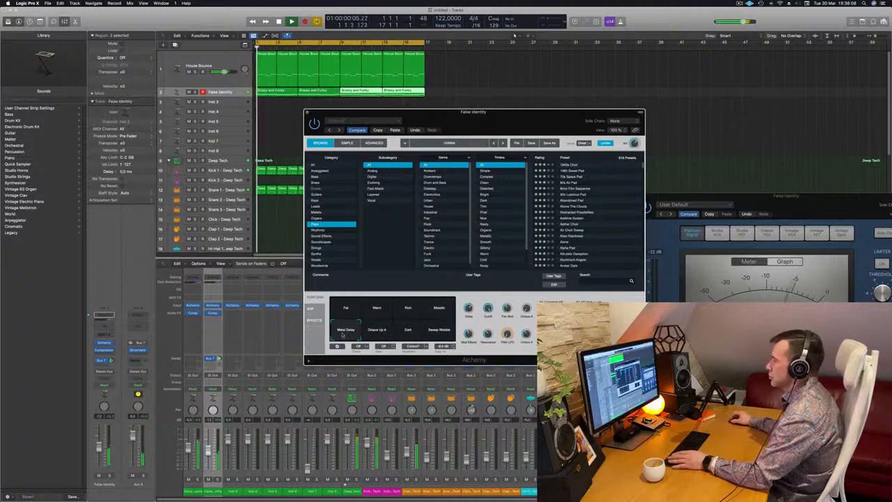
click(378, 333)
click(406, 335)
click(428, 337)
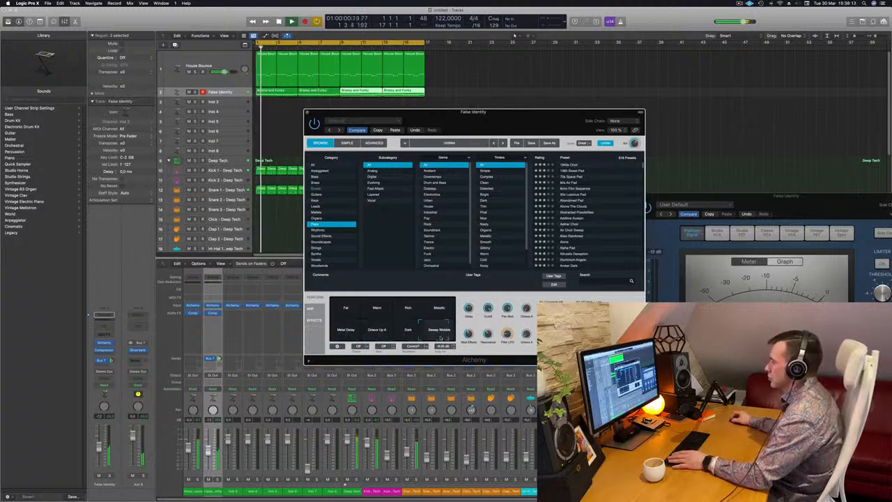
key(space)
click(344, 320)
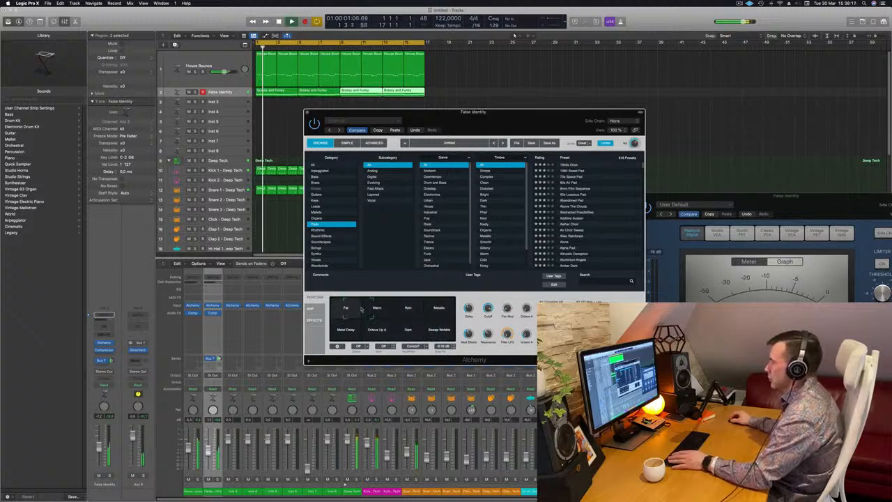
Return the pad to the Warm snapshot with a slightly lower channel volume, and close its Alchemy window
drag(360, 309, 368, 309)
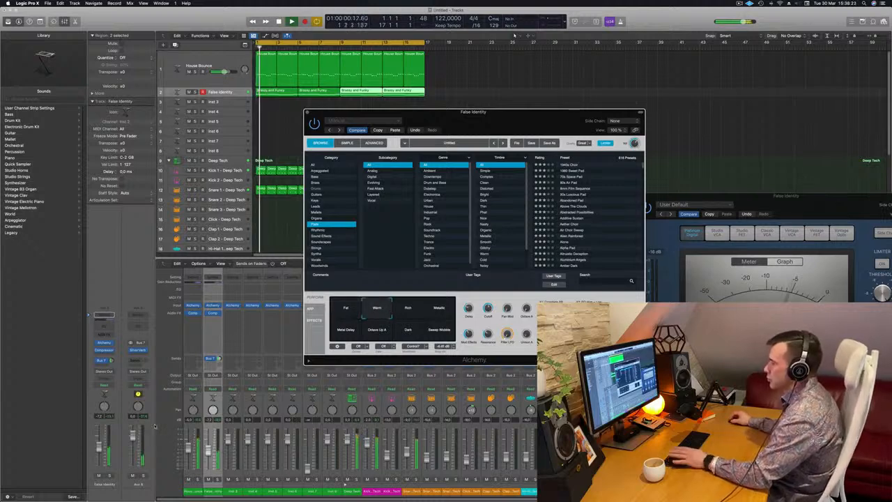
click(100, 451)
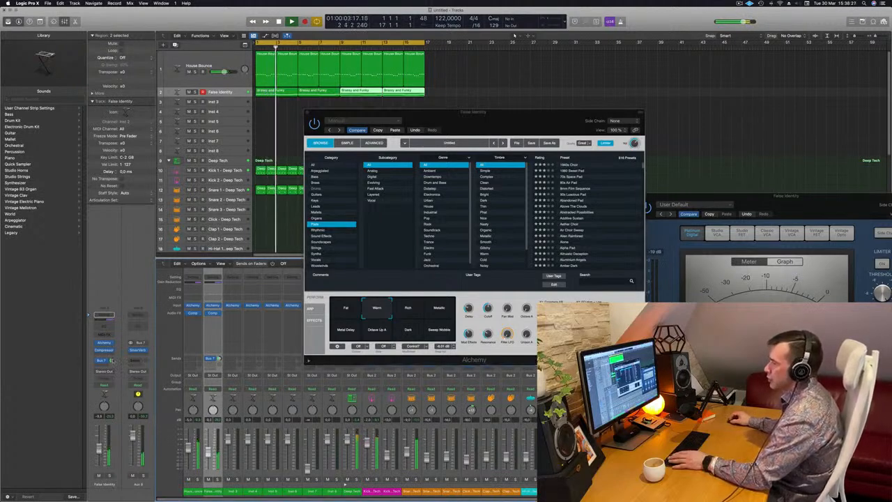
drag(510, 113, 472, 119)
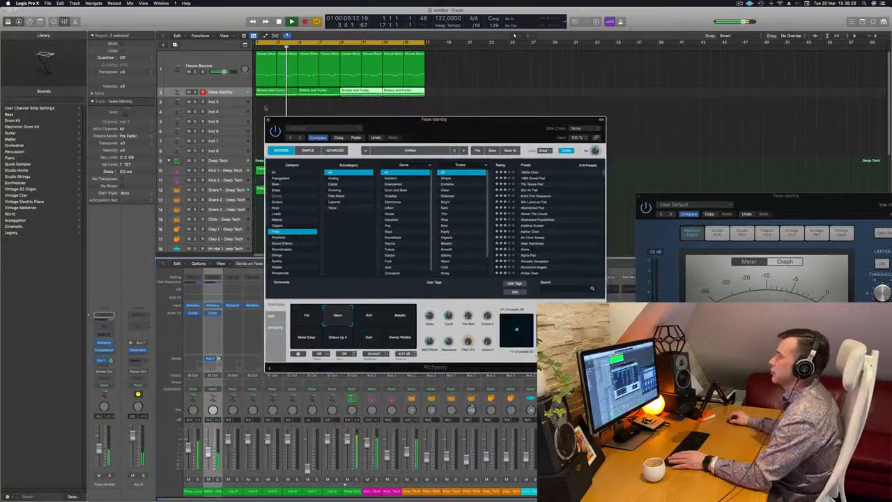
click(267, 119)
Select the Inst 3 track, increase its height and replay the loop from the start
click(222, 102)
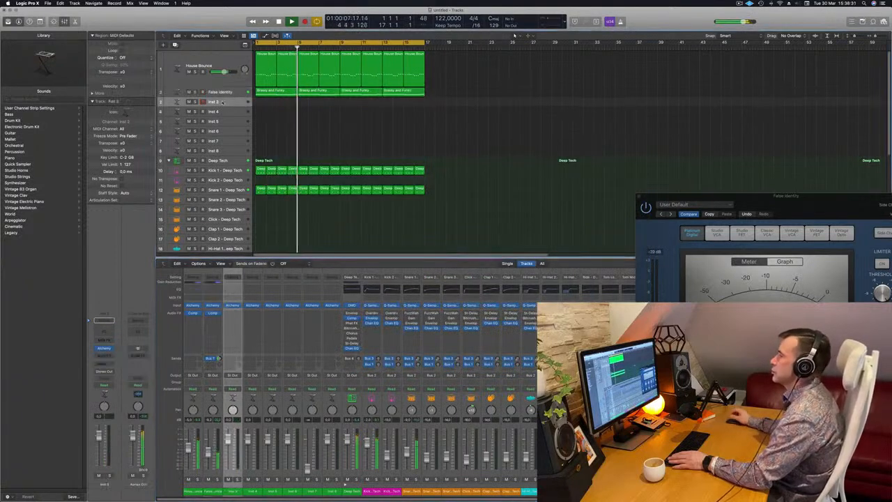
drag(229, 106, 231, 131)
key(space)
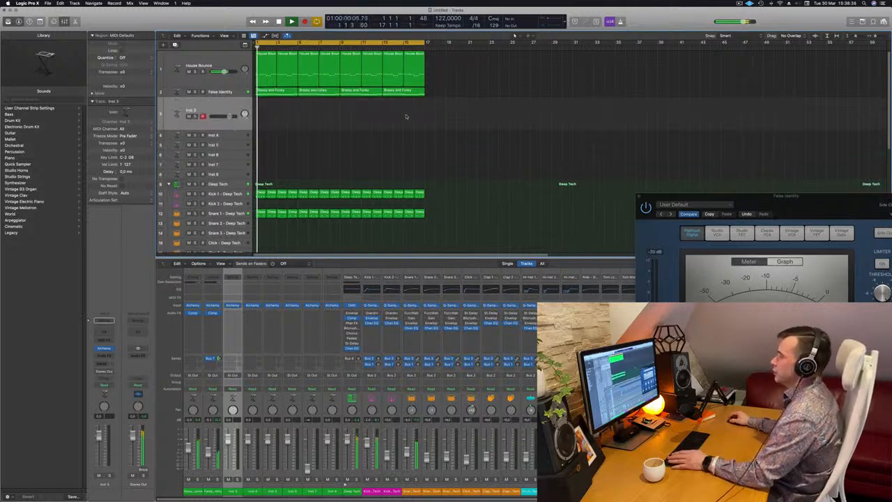
Copy the first region of the playing Hi-Hat track to the Tom Low track at bar 1 and show its notes
scroll(406, 114, down, 5)
scroll(300, 146, down, 1)
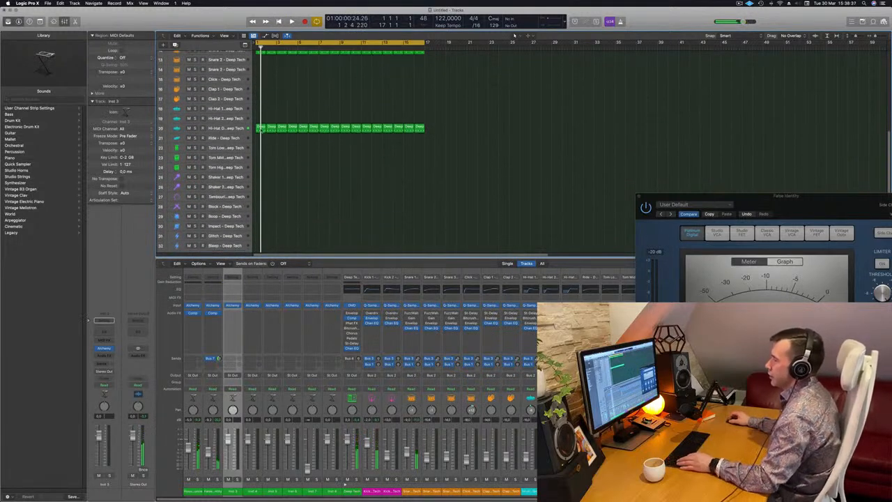
drag(260, 127, 262, 153)
click(239, 147)
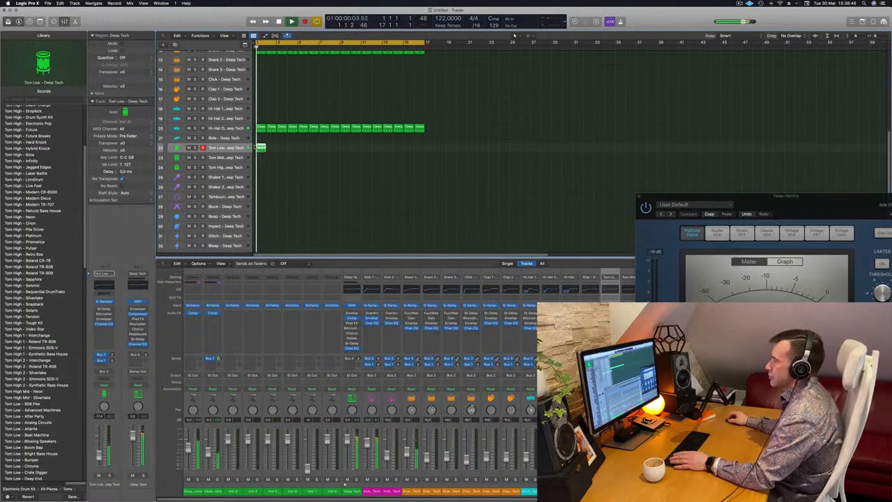
double_click(261, 147)
key(space)
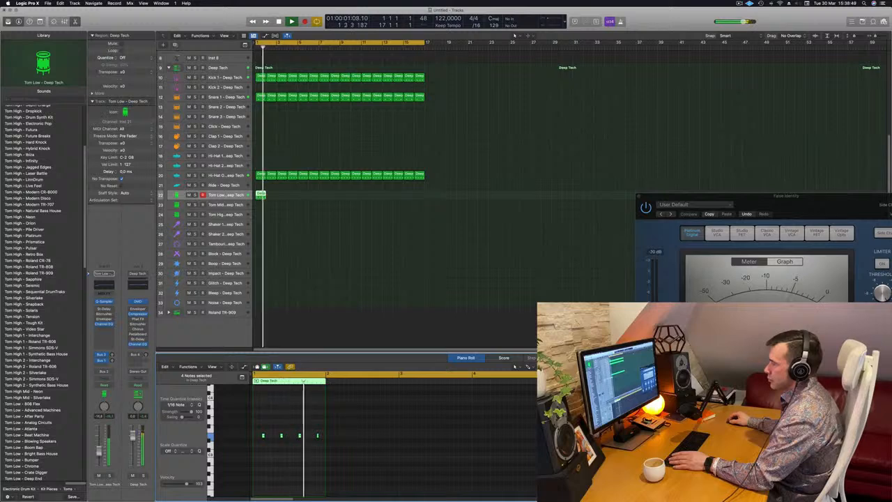
Remove the third note from the Tom Low region and repeat the region to fill all 16 bars
key(space)
key(space)
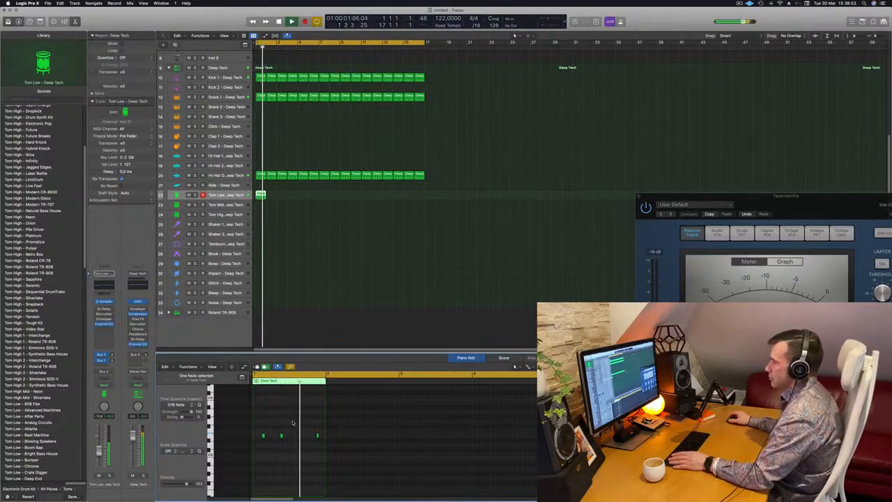
mouse_move(262, 195)
mouse_down()
mouse_move(328, 196)
mouse_move(263, 195)
mouse_up()
shift+click(264, 196)
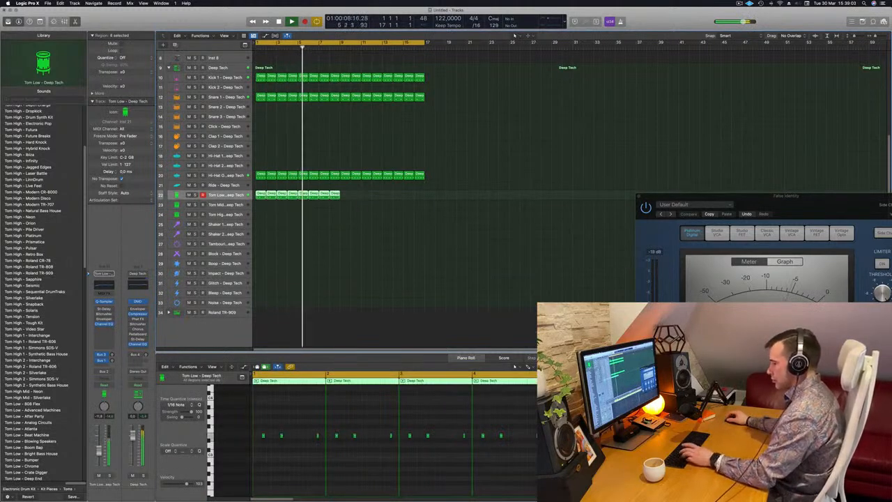
key(super+r)
Audition the Tom Low pattern from the start, in solo and with the full loop
key(space)
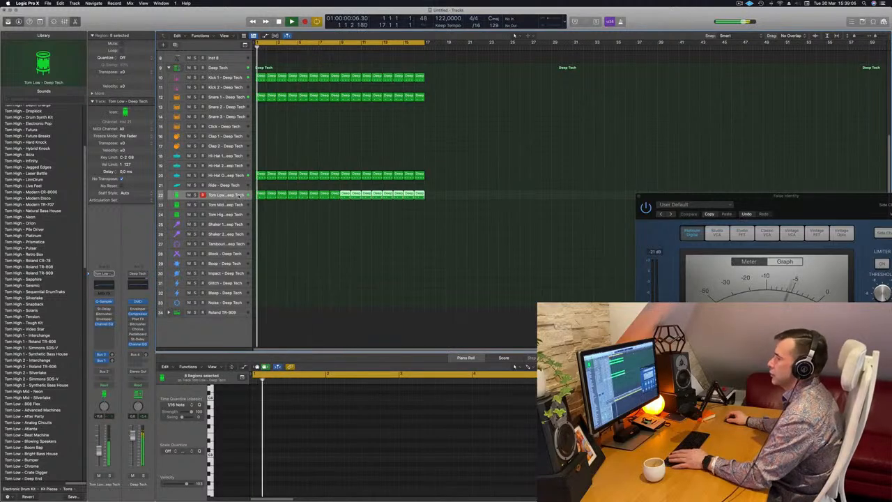
key(s)
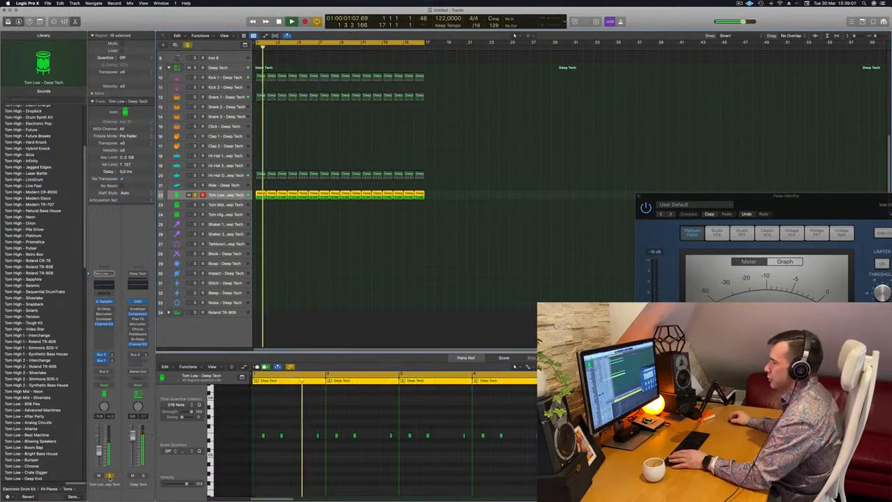
key(s)
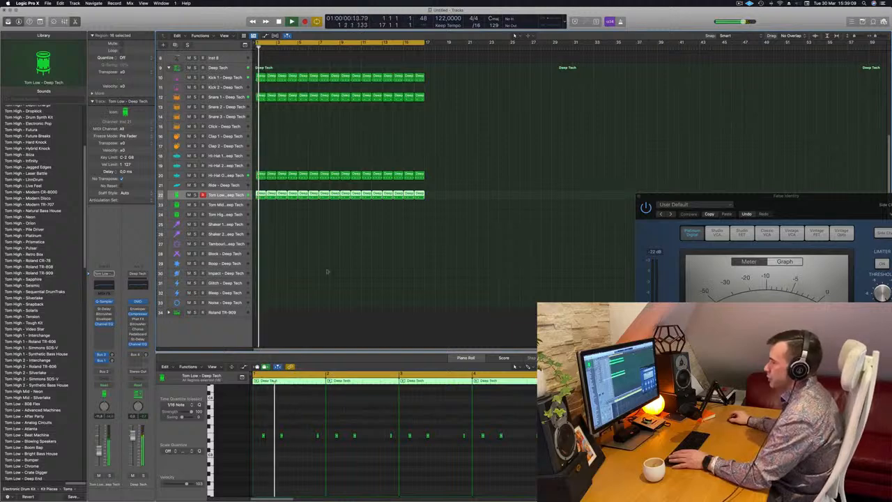
Copy the first Tom Low region to the Tom Mid track at bar 1 and delete its last note
click(258, 195)
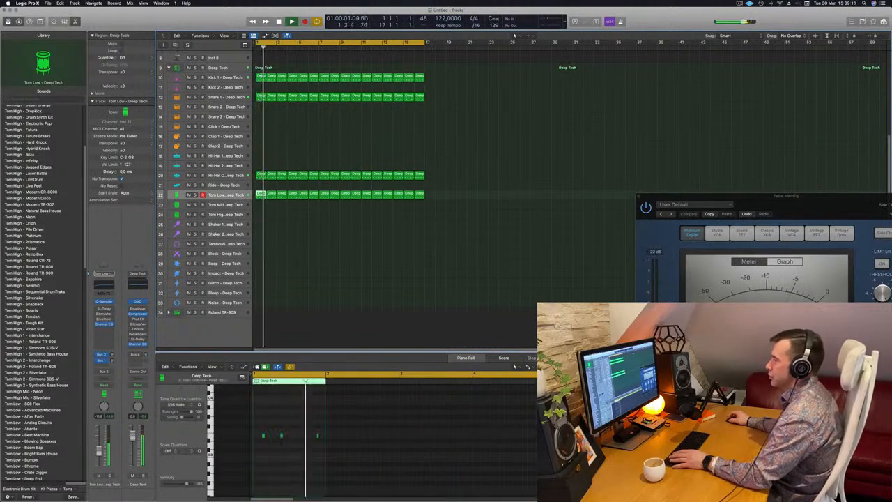
drag(260, 197, 260, 207)
drag(297, 416, 347, 461)
key(Delete)
Nudge the two remaining notes of the Tom Mid region later, into the second half of the bar
drag(311, 423, 246, 450)
key(alt+Right)
key(alt+Right)
key(alt+Right)
key(alt+Right)
key(alt+Right)
key(alt+Right)
key(alt+Right)
key(Return)
Transpose both notes of the Tom Mid region down two octaves and replay the loop
drag(279, 427, 317, 447)
key(alt+shift+Down)
key(alt+shift+Down)
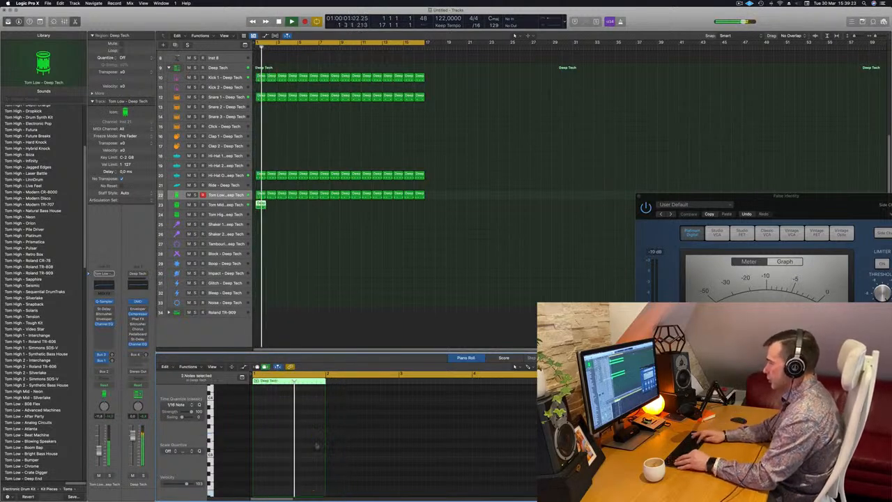
scroll(309, 413, down, 5)
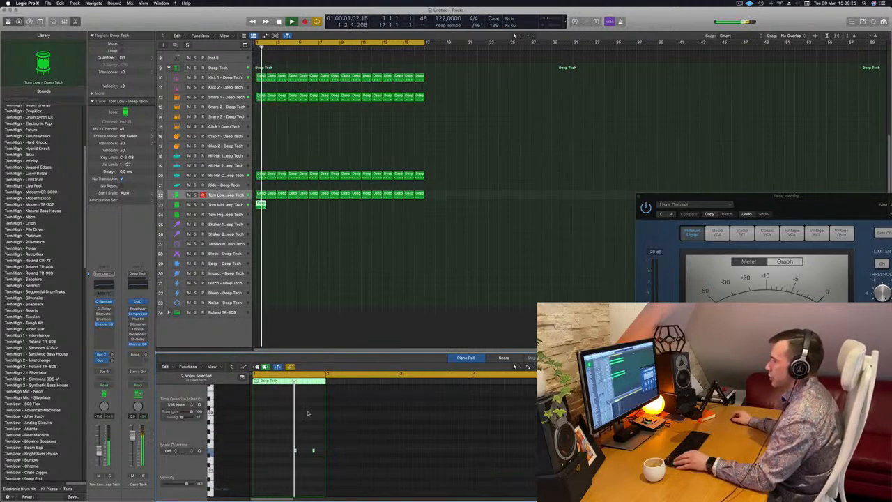
scroll(308, 427, up, 1)
key(space)
key(space)
Nudge the second Tom Mid note later, close to the end of the bar, and replay the loop
drag(307, 428, 327, 446)
key(space)
key(space)
key(alt+Right)
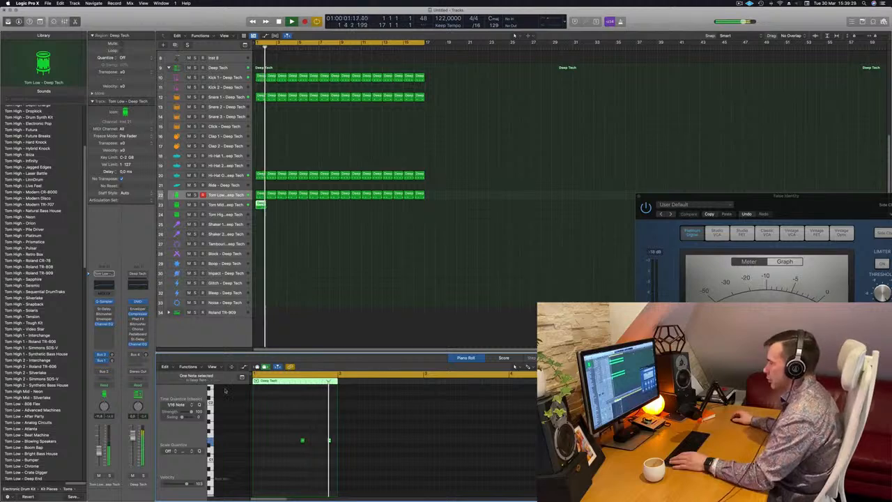
key(space)
key(space)
Lower both Tom Mid notes another octave and check the track in solo
key(Down)
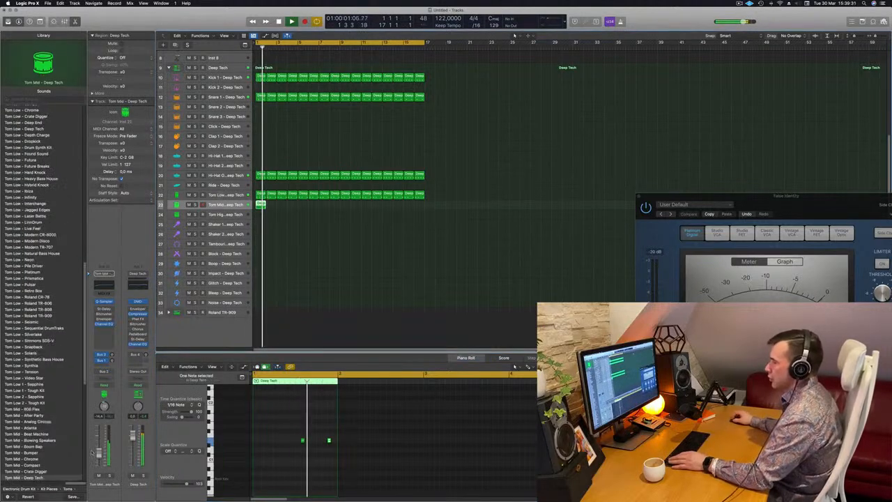
drag(268, 433, 353, 458)
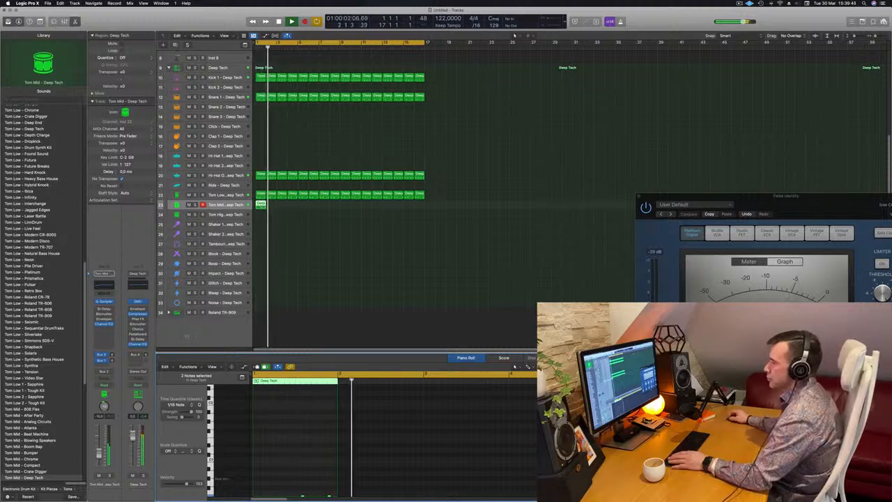
key(s)
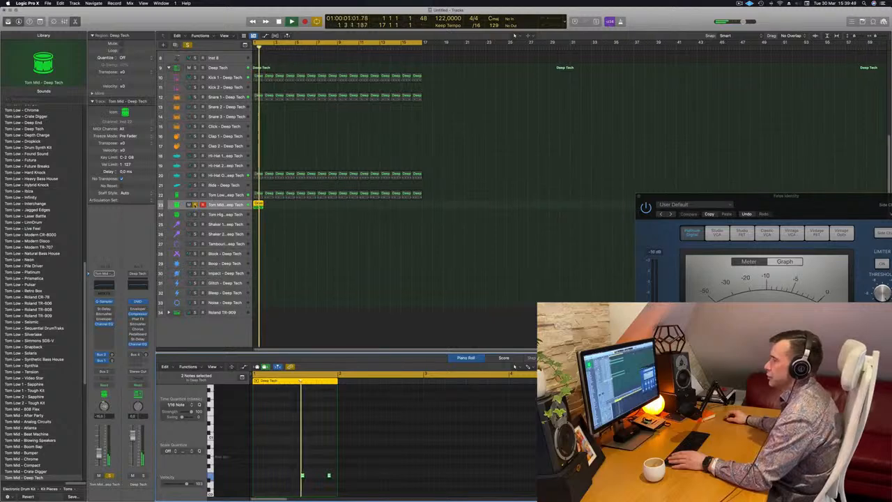
click(195, 204)
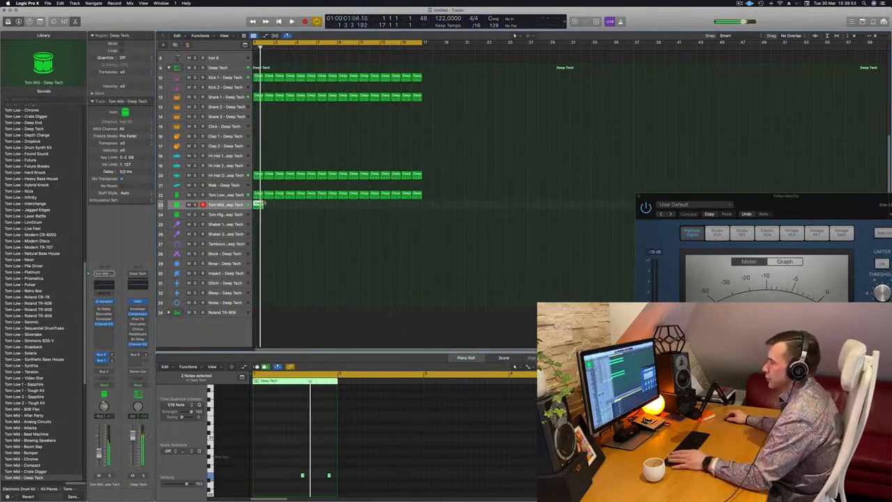
Move the Tom Mid region to the Boop track at bar 1, raise its two notes an octave and select that track
drag(257, 226, 260, 264)
key(space)
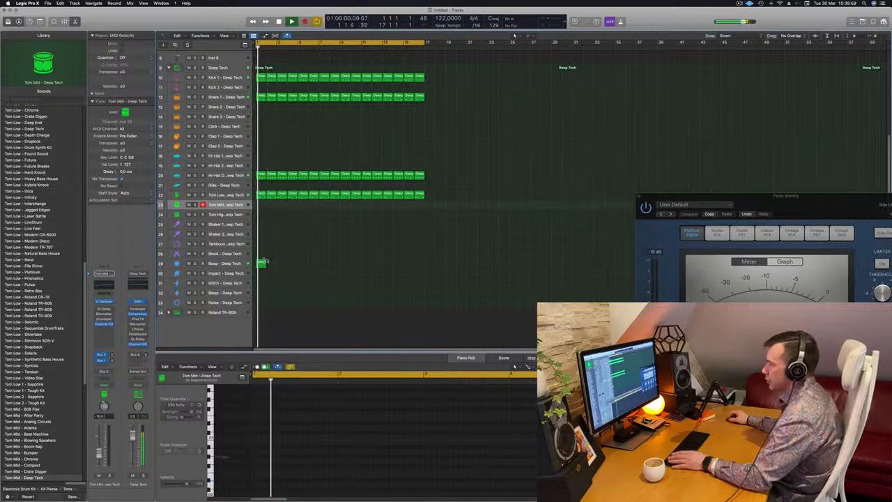
drag(283, 460, 331, 489)
key(Return)
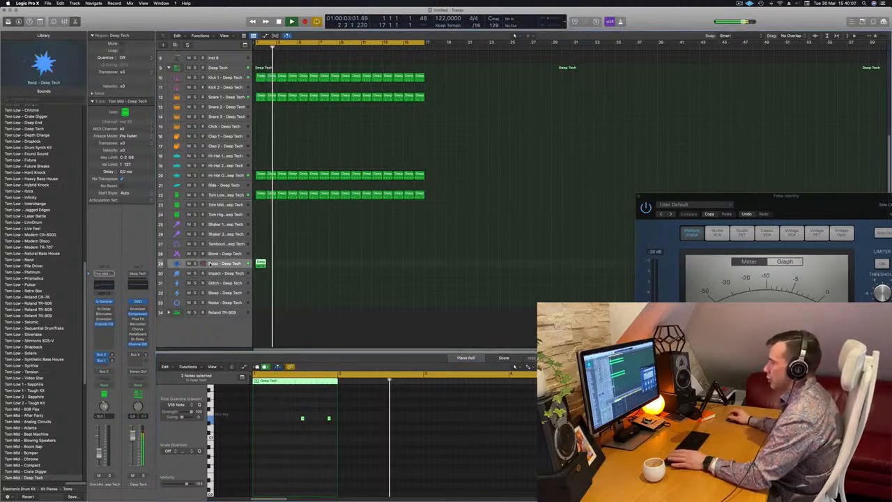
click(209, 264)
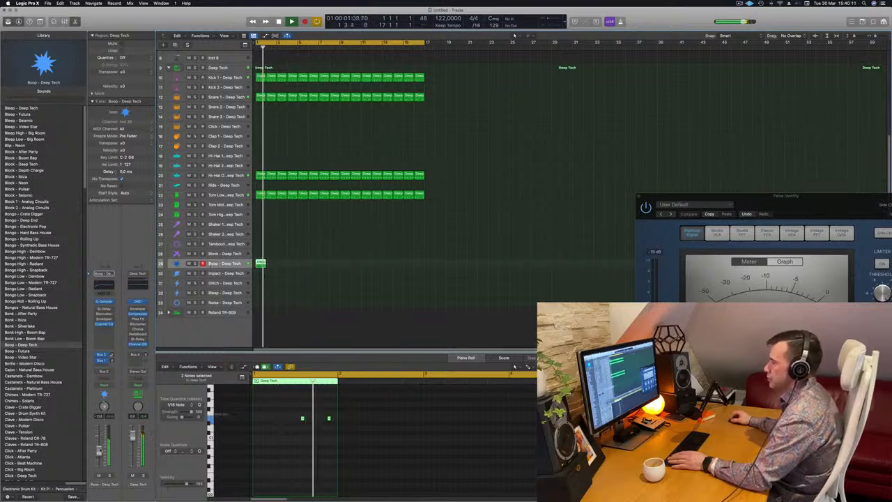
Repeat the one-bar Boop region until it fills all 16 bars
drag(272, 264, 252, 266)
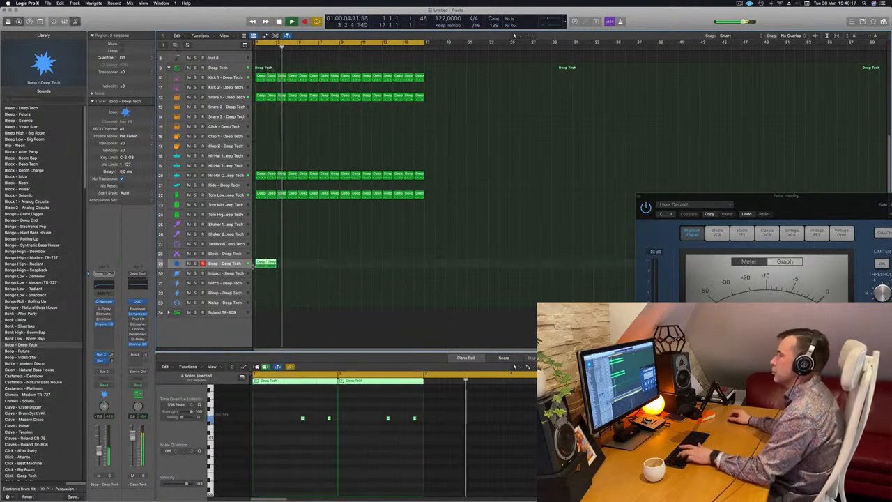
key(super+r)
key(super+r)
key(super+r)
key(super+r)
key(super+r)
key(super+r)
key(super+r)
click(485, 204)
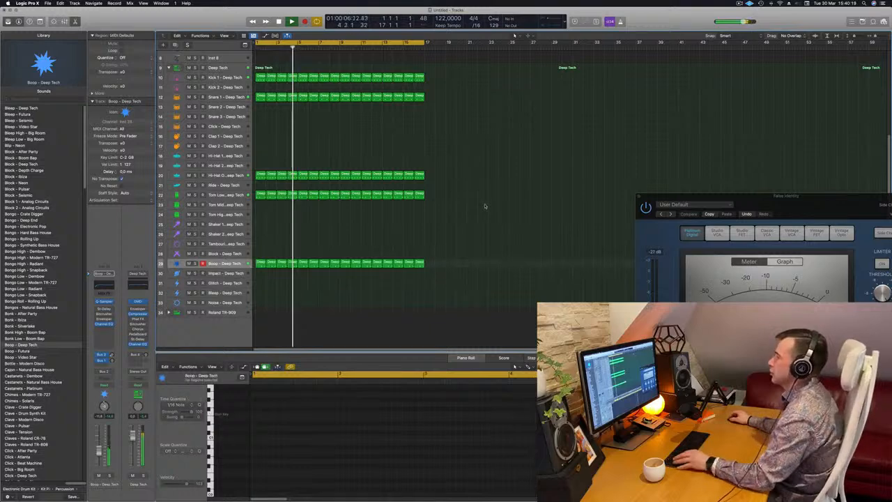
Open Alchemy on the Inst 3 track, filter its presets to Fast Attack pads, and move the window clear of the track headers
scroll(485, 204, up, 2)
scroll(464, 223, up, 5)
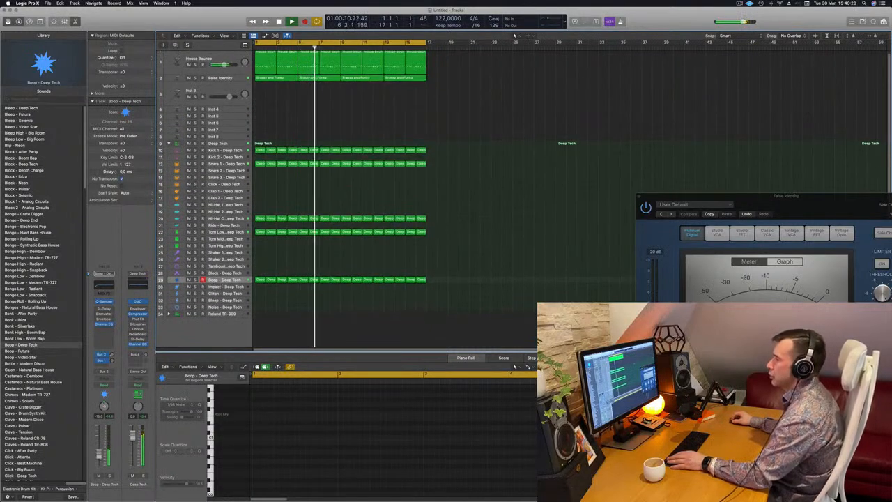
scroll(287, 110, up, 1)
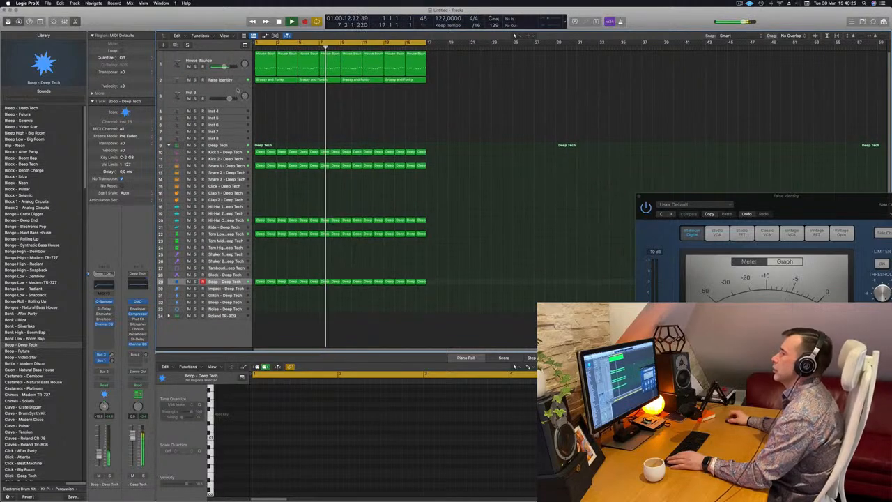
click(213, 93)
key(space)
key(space)
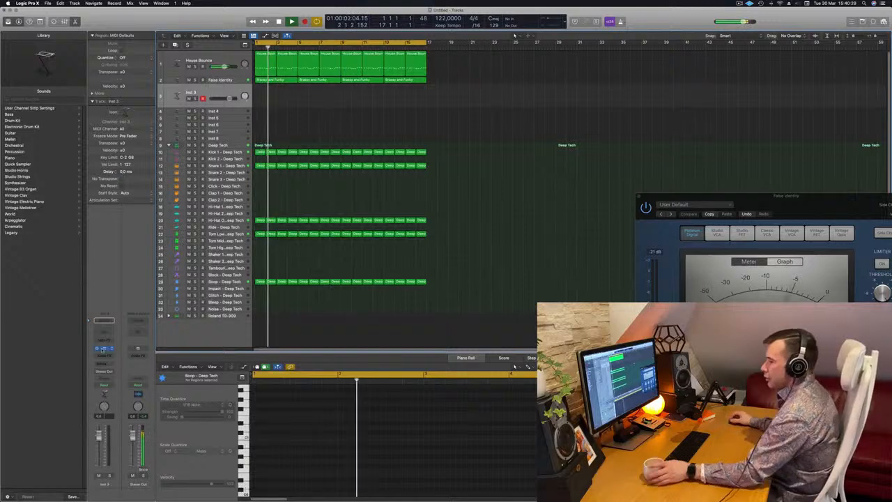
click(103, 348)
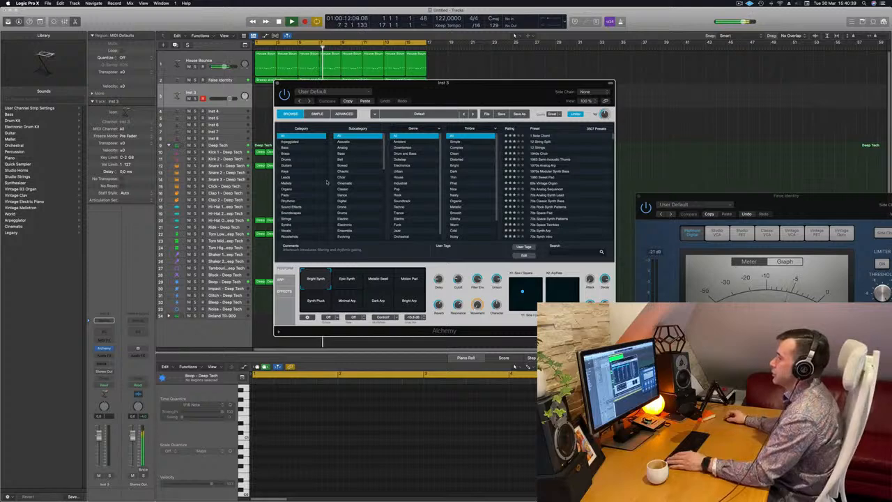
click(293, 194)
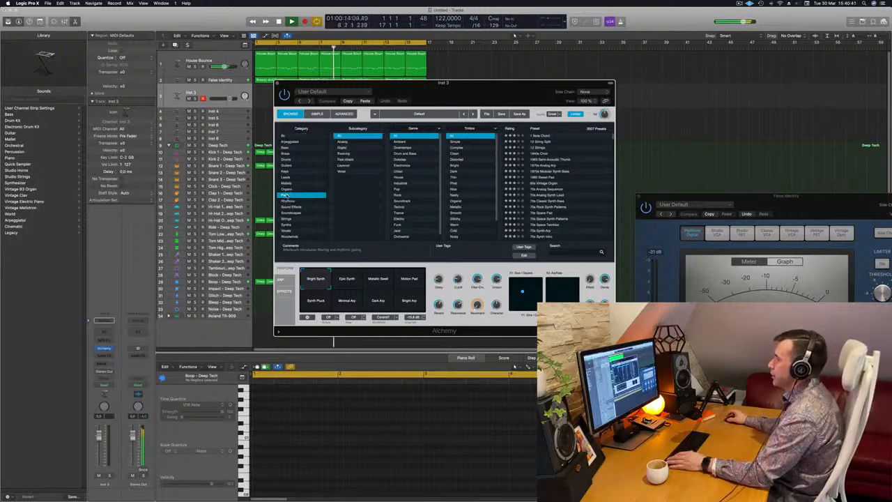
click(349, 160)
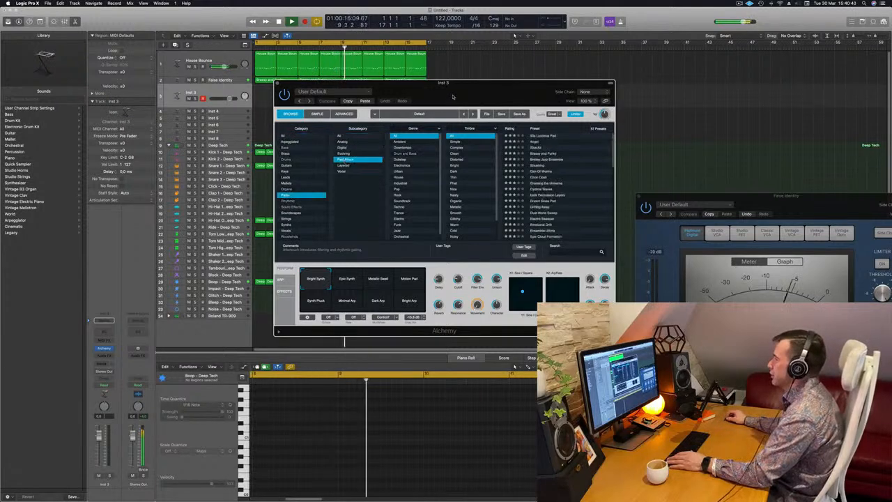
drag(418, 83, 543, 79)
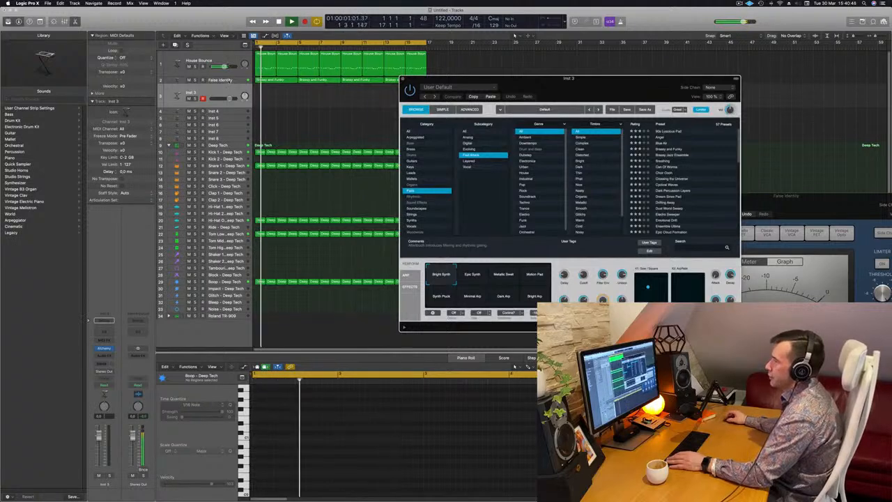
Duplicate the False Identity track with its settings, enlarge the new track's height and replay the loop from the start
click(221, 80)
click(175, 45)
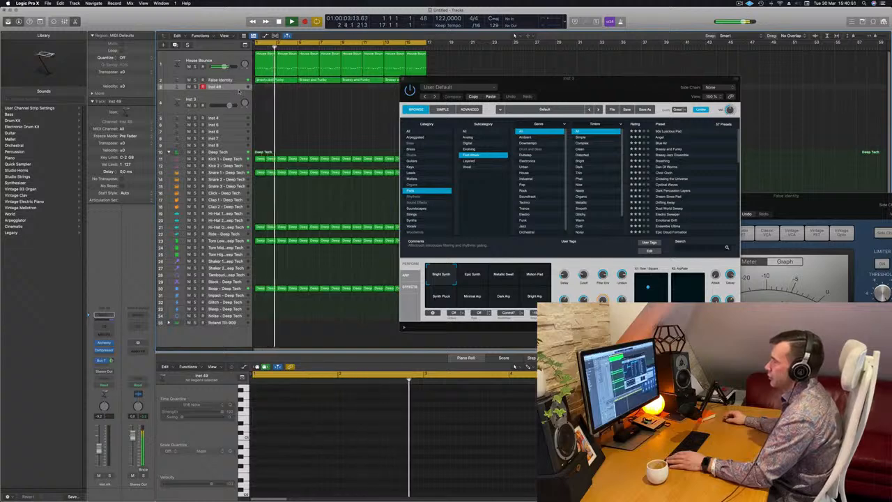
drag(237, 91, 235, 132)
key(space)
key(Return)
key(space)
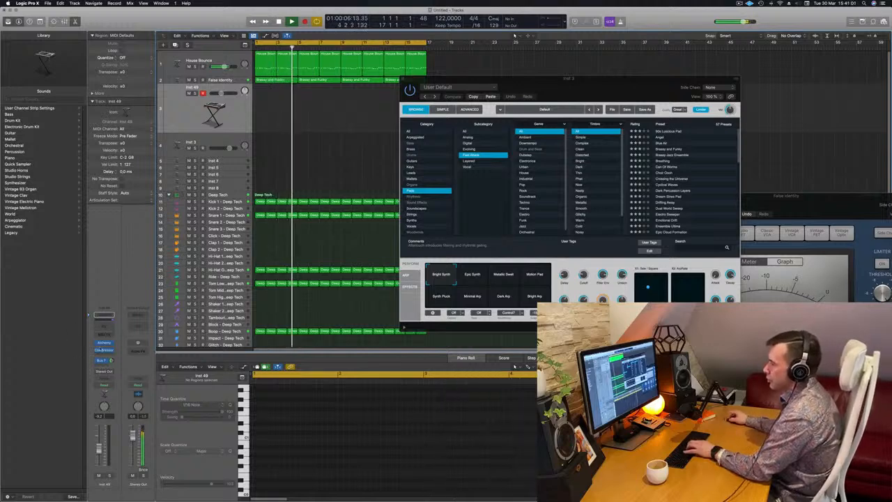
Open Alchemy on the Inst 49 track, filter its presets to Fast Attack pads and load Crossing the Universe
click(104, 343)
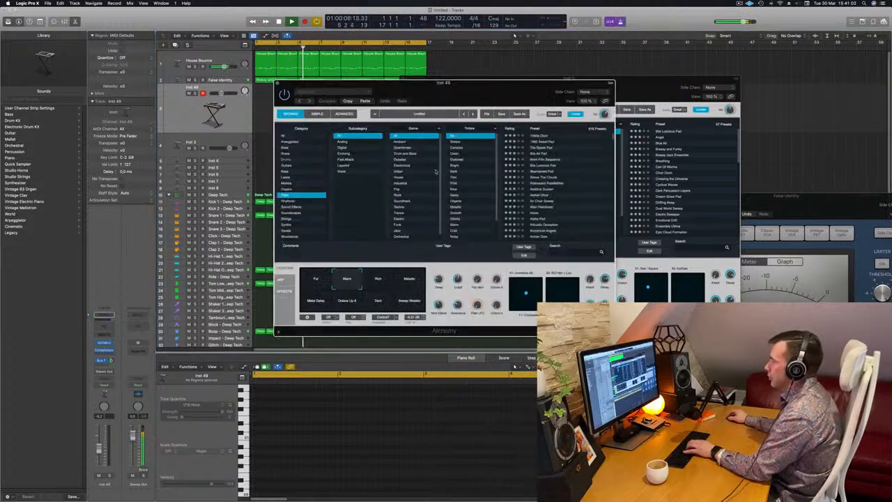
click(345, 160)
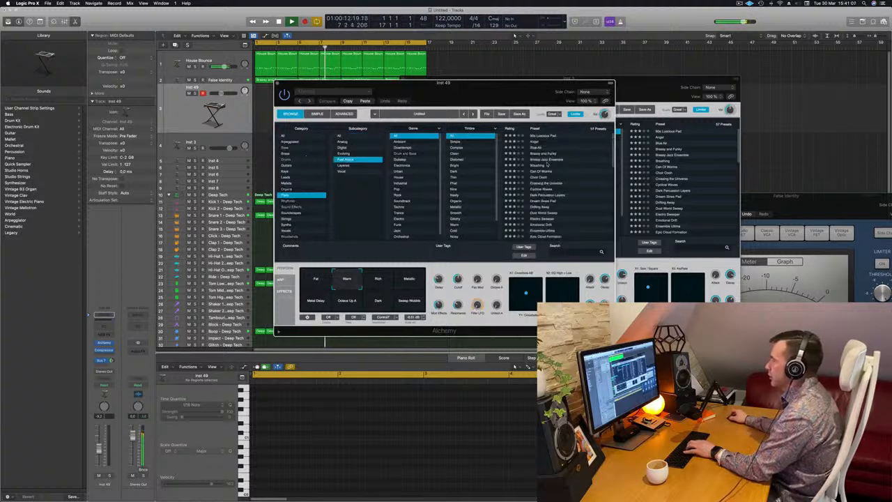
click(539, 183)
drag(496, 87, 628, 99)
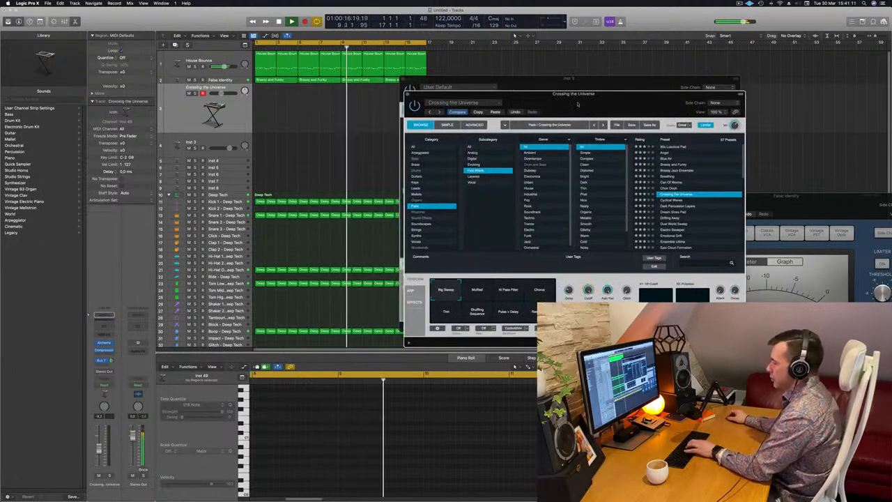
Open Musical Typing, arrange it alongside the Alchemy window and play test notes with the Crossing the Universe pad
key(super+k)
drag(680, 76, 811, 112)
drag(544, 93, 413, 144)
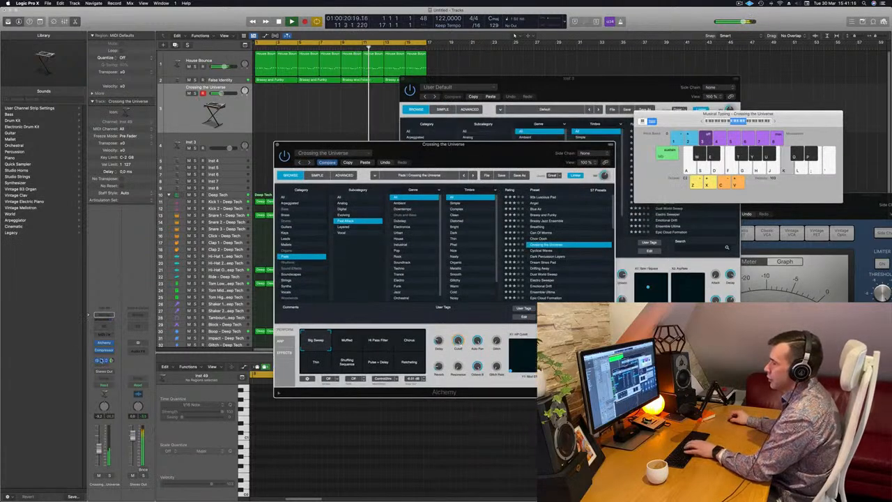
key(j)
key(j)
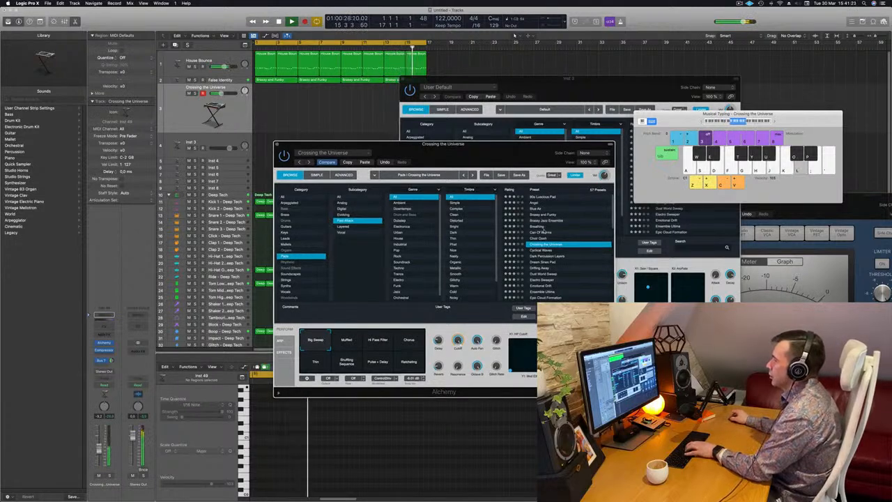
Audition the Dream Sines Pad, Dust World Sweep, Electro Sweeper and Emotional Drift presets while the loop plays
click(542, 262)
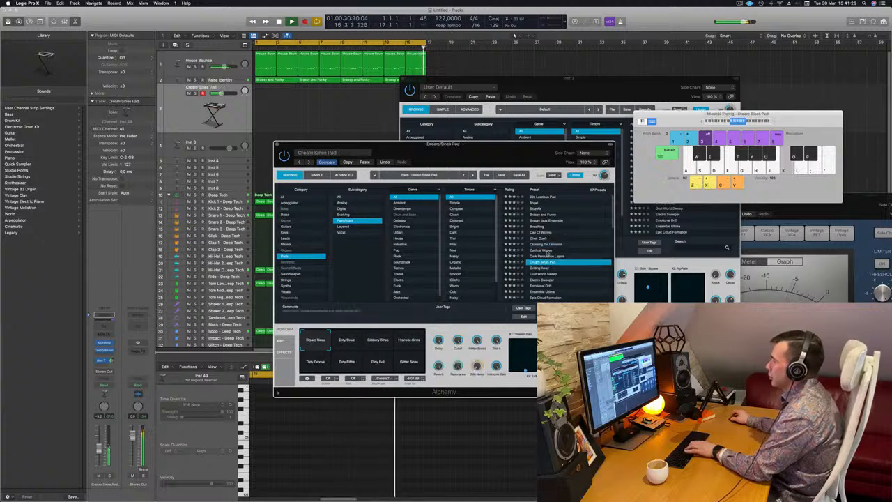
scroll(545, 259, down, 2)
click(545, 249)
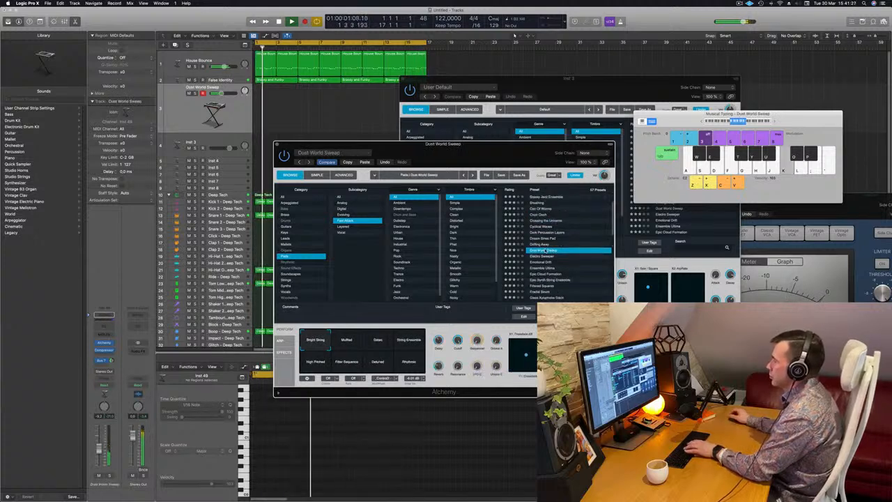
click(548, 256)
scroll(559, 240, down, 2)
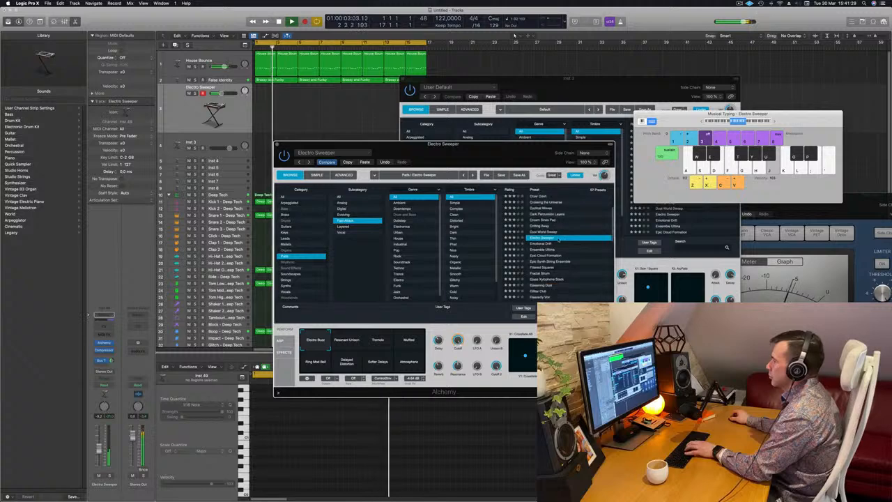
click(549, 244)
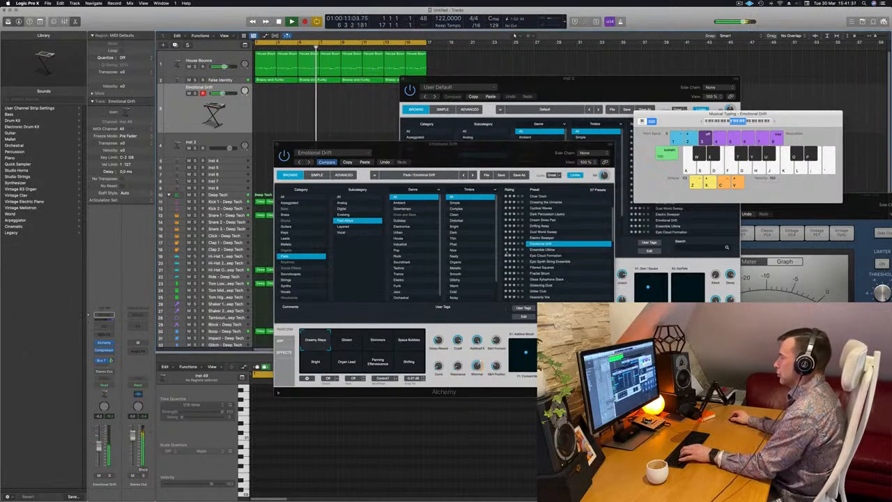
Try Emotional Drift's Glisten, Shimmers, Space Bubbles and Bright variations
click(347, 341)
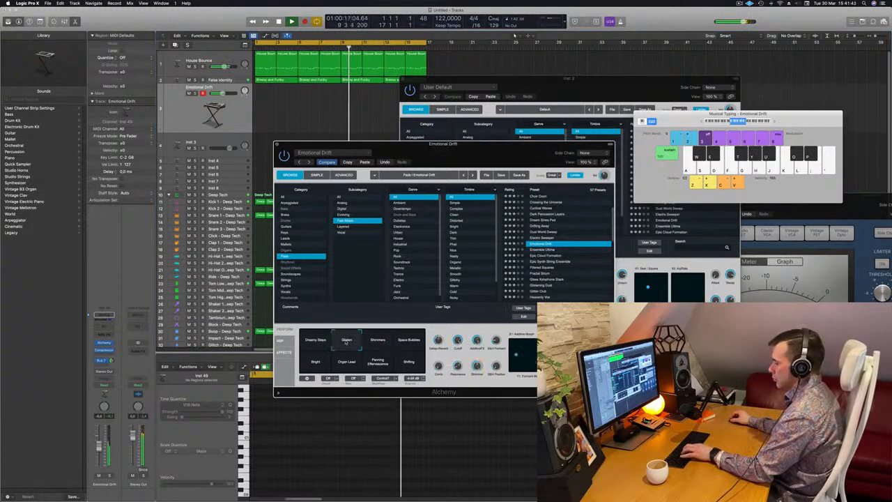
click(386, 342)
click(410, 341)
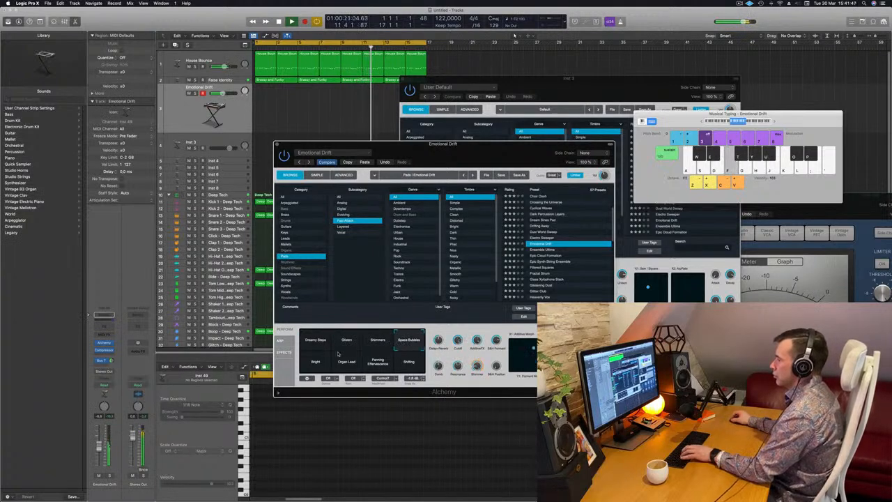
click(316, 361)
Load the Epic Cloud Formation preset and play a few test notes with it
click(542, 257)
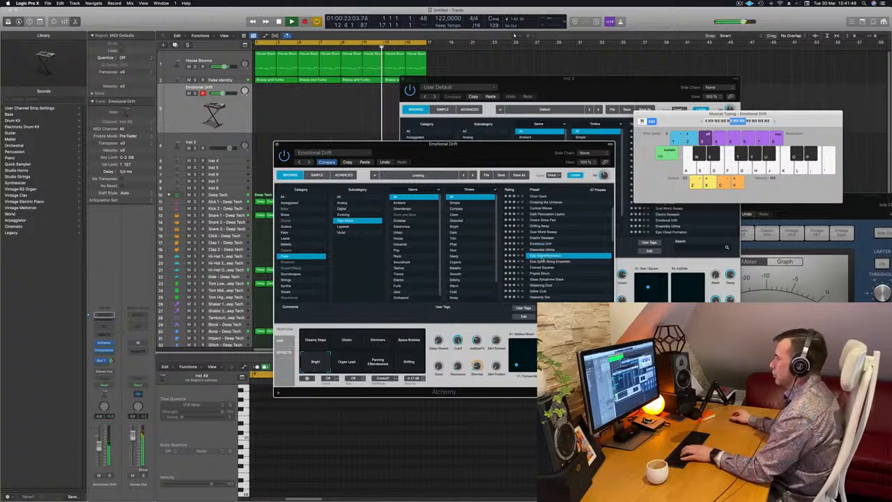
key(f)
key(g)
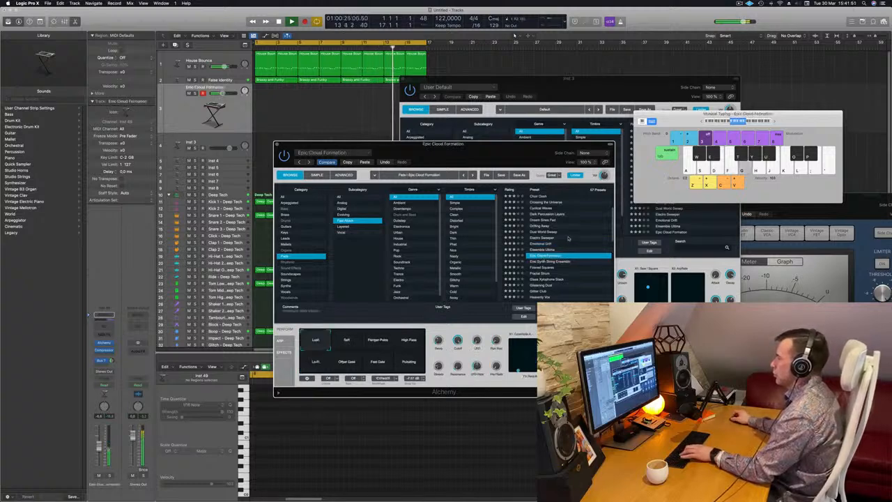
scroll(566, 238, down, 4)
key(h)
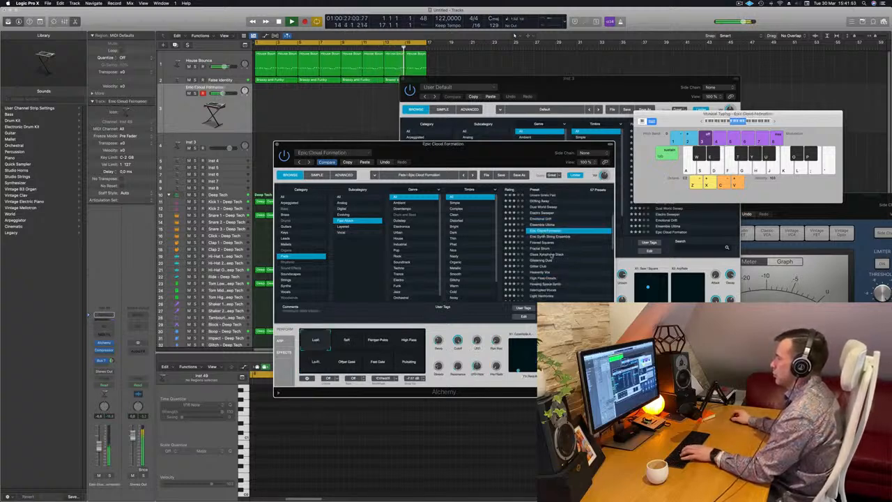
Load the Glass Xylophone Stack preset and look through the neighbouring pads in the preset list
click(551, 254)
scroll(557, 250, down, 2)
scroll(558, 253, up, 5)
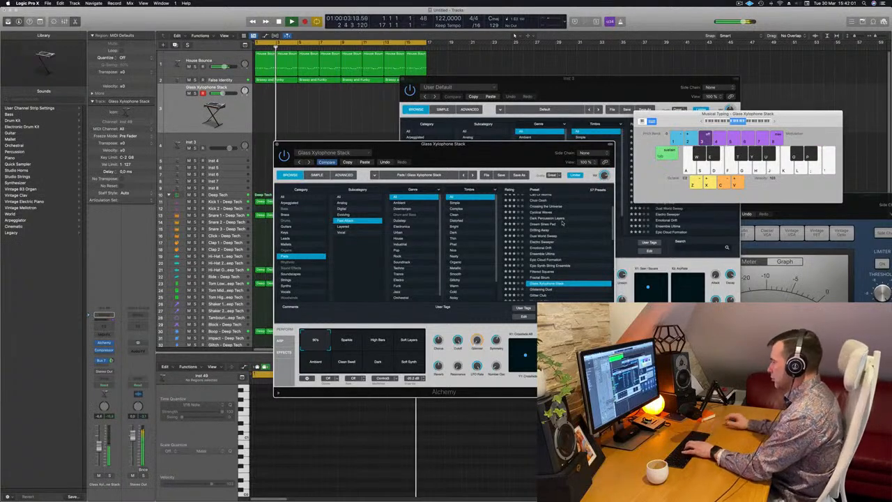
scroll(552, 287, down, 1)
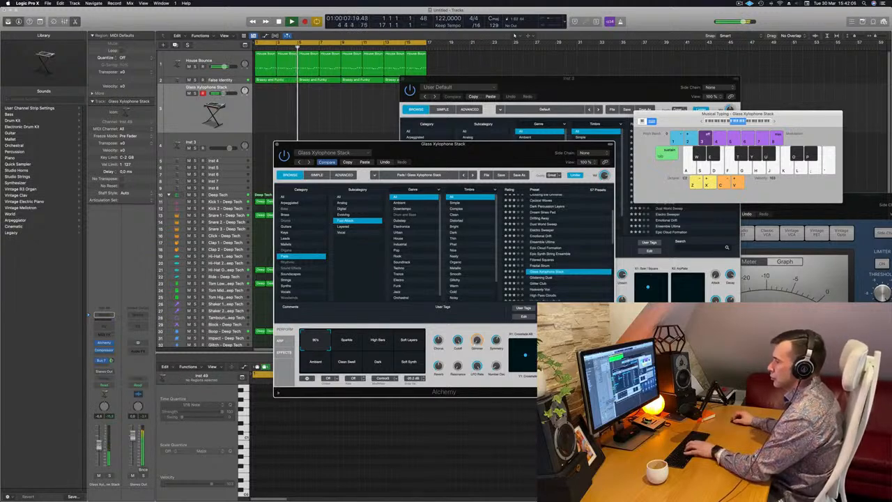
scroll(557, 279, down, 1)
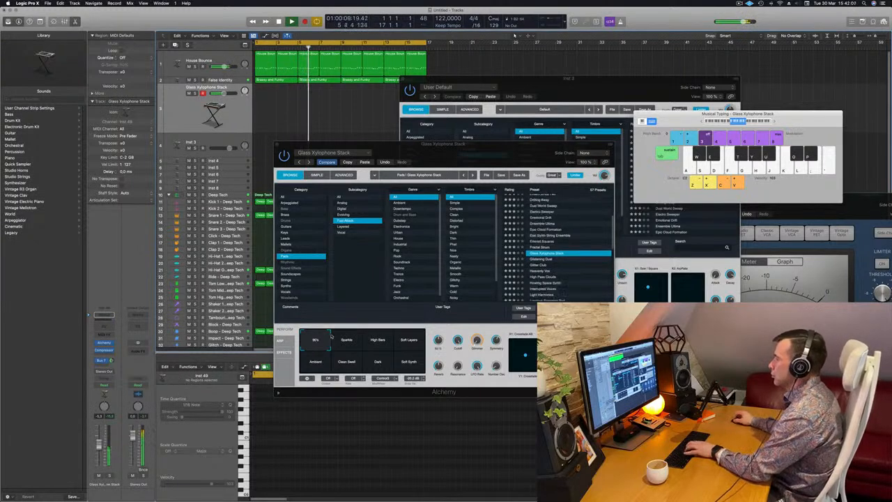
Compare Glass Xylophone Stack's Soft Layers, Ambient and Dark variations by playing notes over the loop
click(411, 341)
key(j)
key(k)
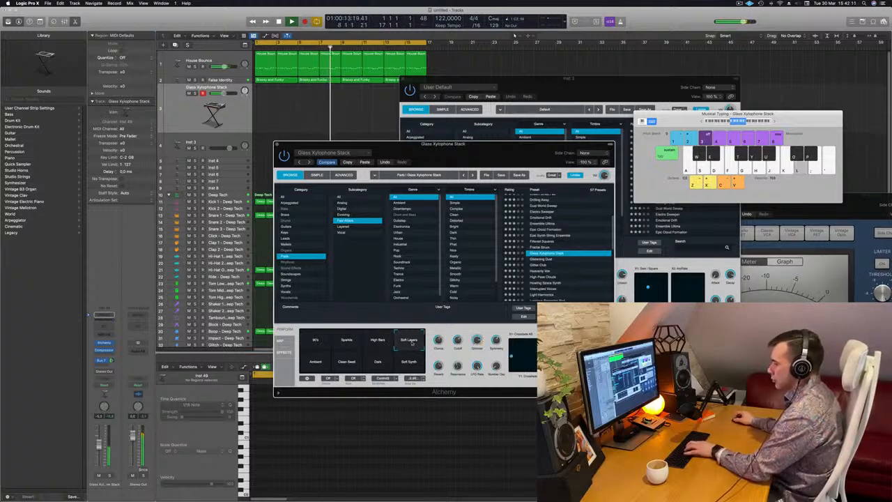
key(f)
click(331, 362)
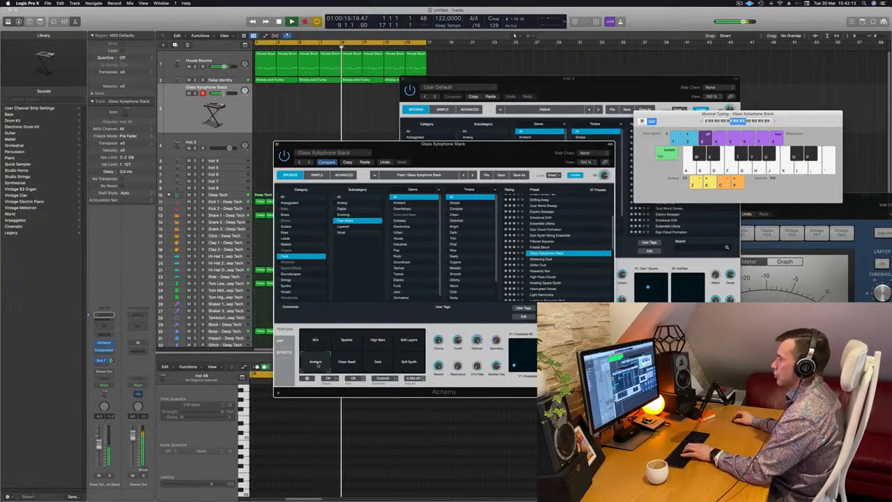
key(k)
click(378, 361)
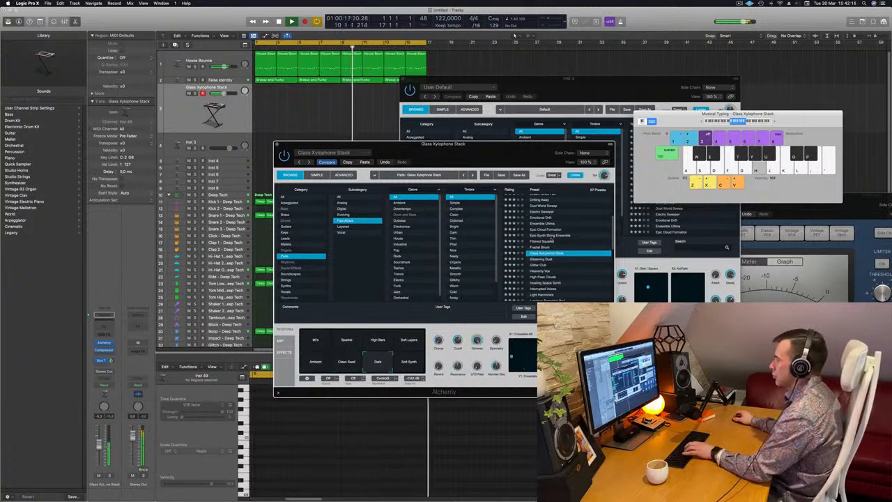
Audition the presets from Glistening Dust and Glitter Club through to High Pass Clouds
scroll(572, 230, down, 1)
click(542, 238)
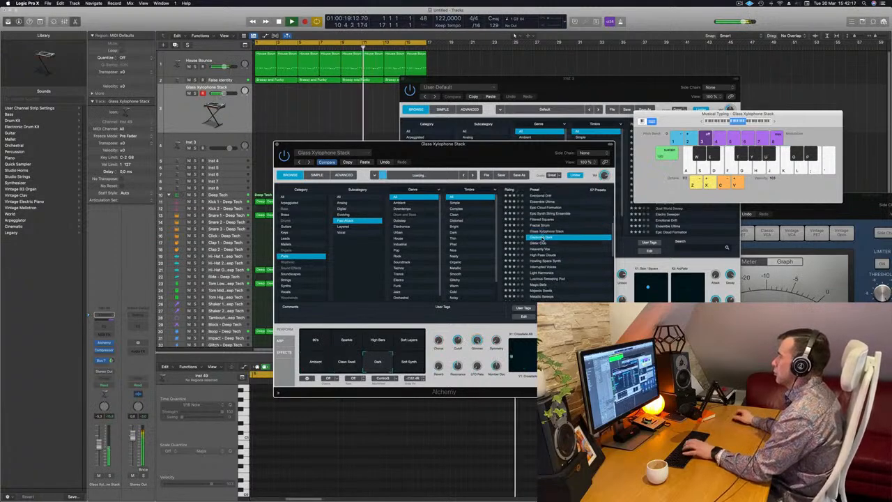
key(h)
click(536, 244)
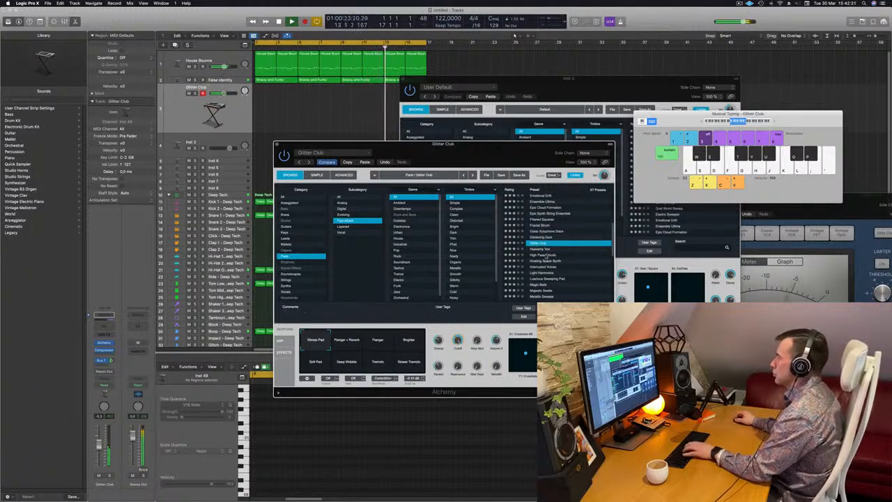
key(Down)
key(Down)
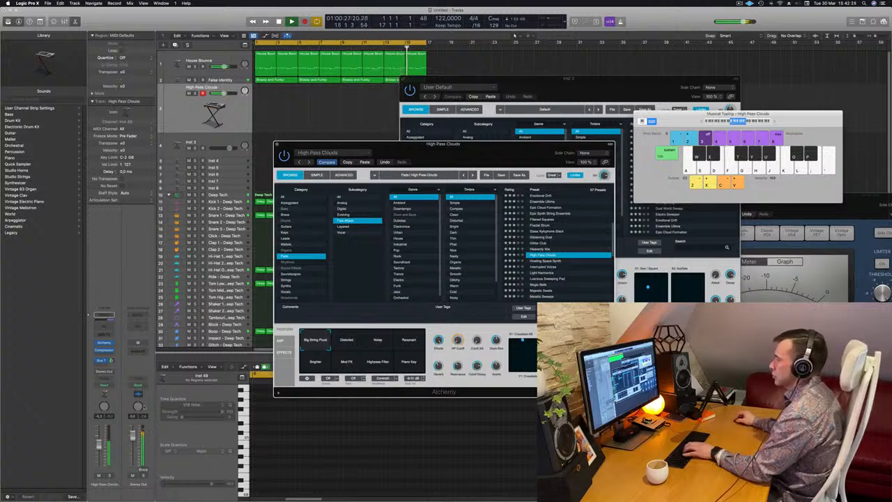
Try High Pass Clouds' Noisy and Resonant variations, returning to Noisy to play test notes
click(374, 345)
key(h)
click(405, 341)
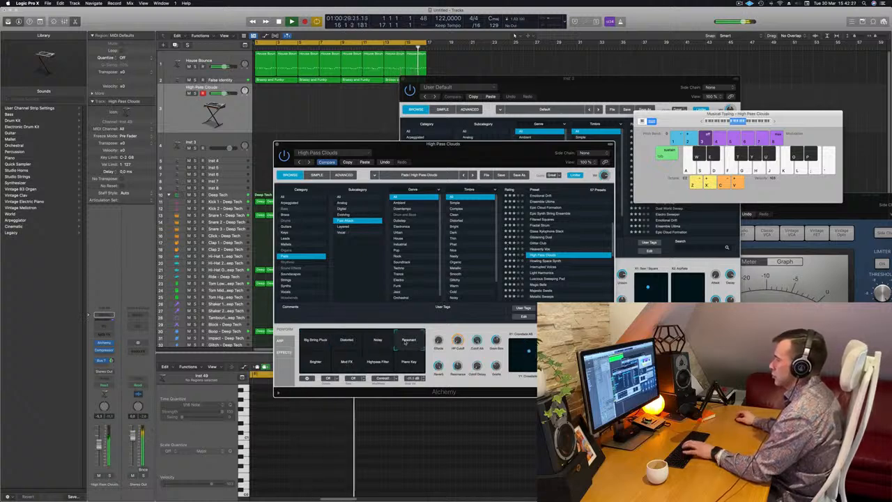
click(386, 341)
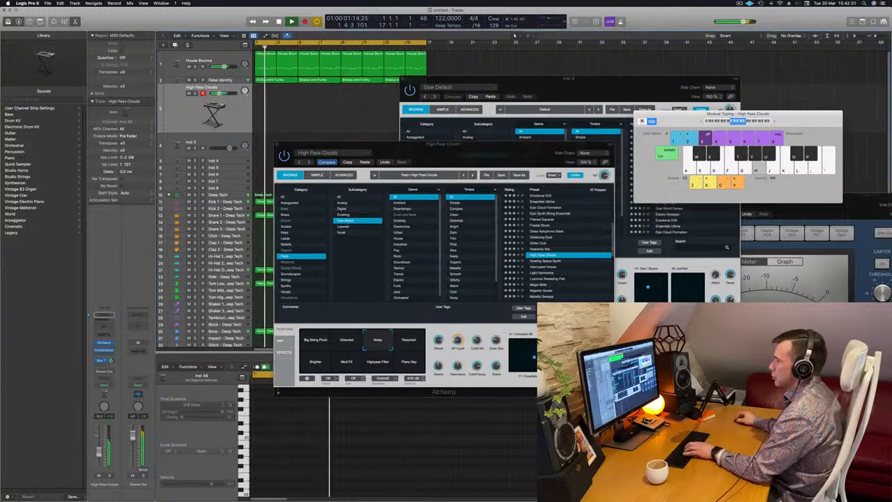
key(j)
key(k)
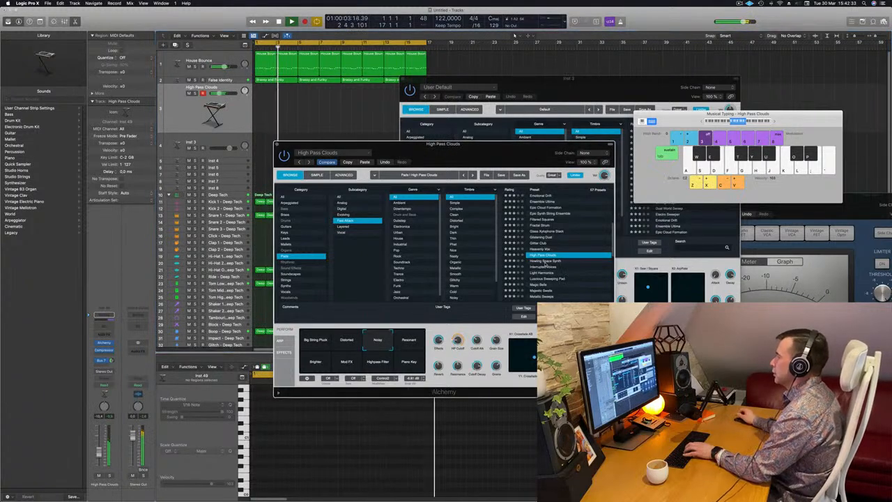
Audition further Fast Attack pads, including Light Harmonics, and load Magic Bells
click(547, 262)
scroll(546, 261, down, 3)
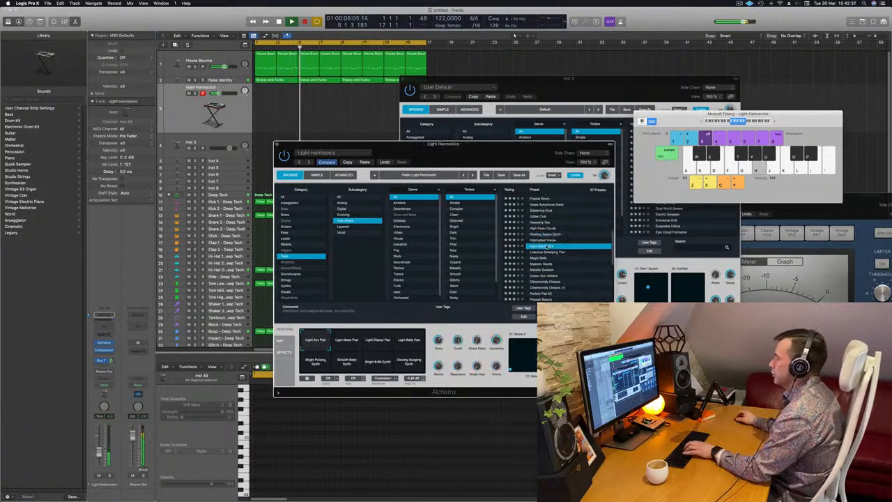
click(550, 247)
scroll(549, 250, down, 1)
scroll(547, 247, down, 2)
click(543, 242)
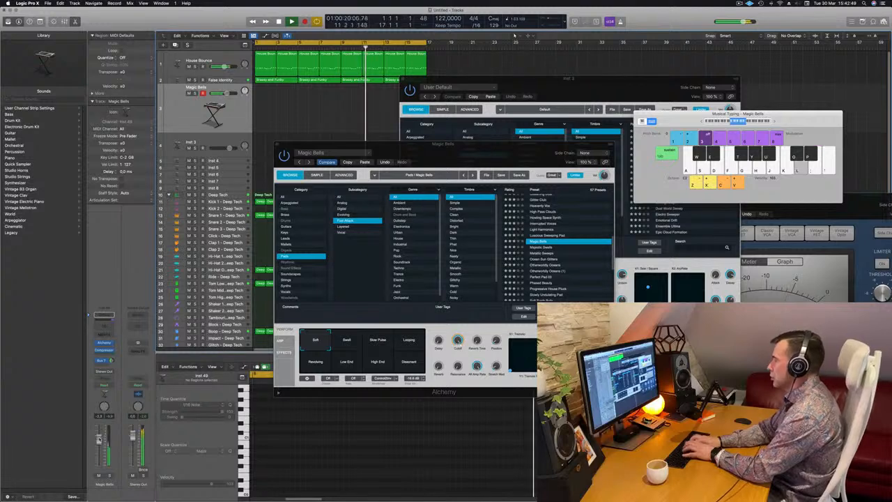
Start recording on the Magic Bells track at bar 13 and play a sparse melody towards the loop's end
key(r)
key(semicolon)
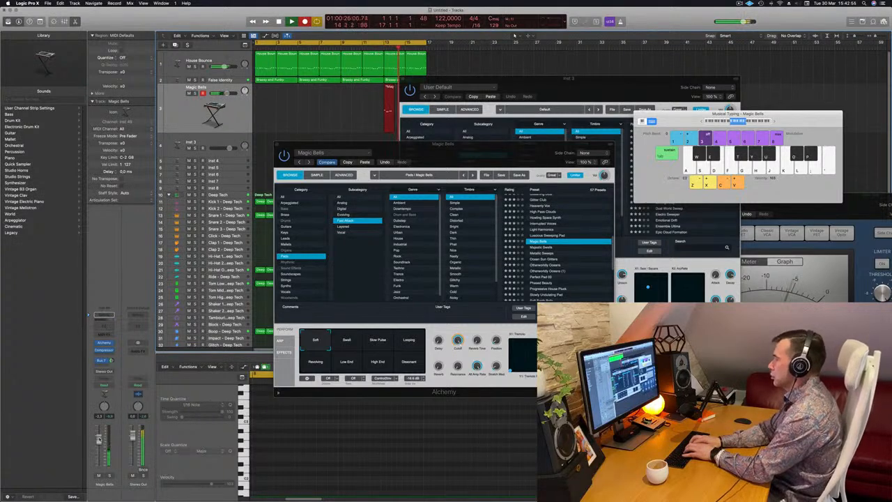
key(j)
key(l)
key(k)
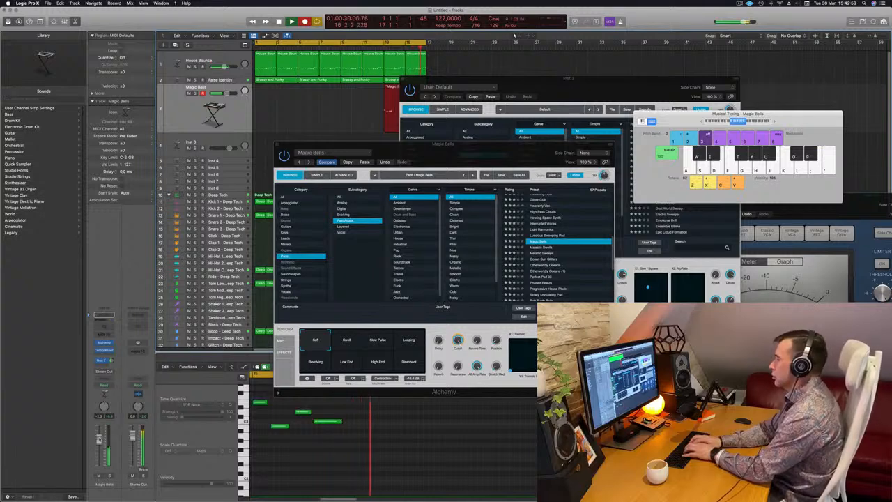
Continue recording the sparse Magic Bells melody across the loop restart to about bar 10, and return playback to the start
key(k)
key(h)
key(j)
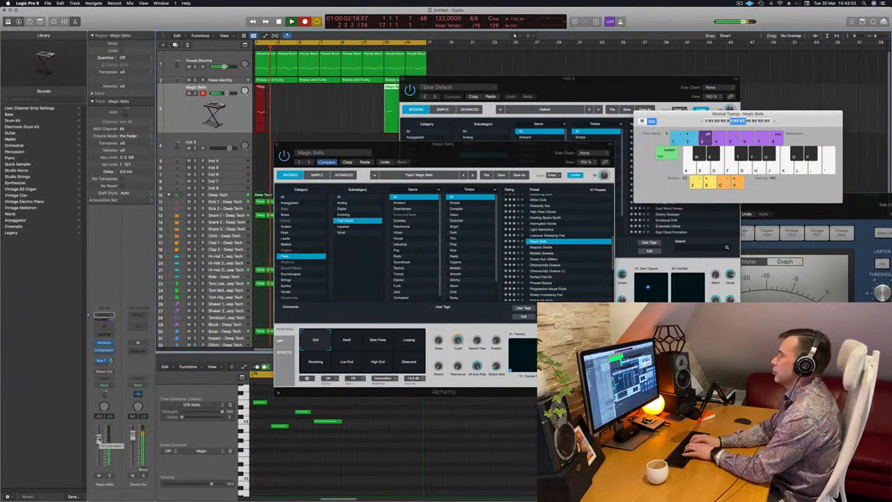
key(l)
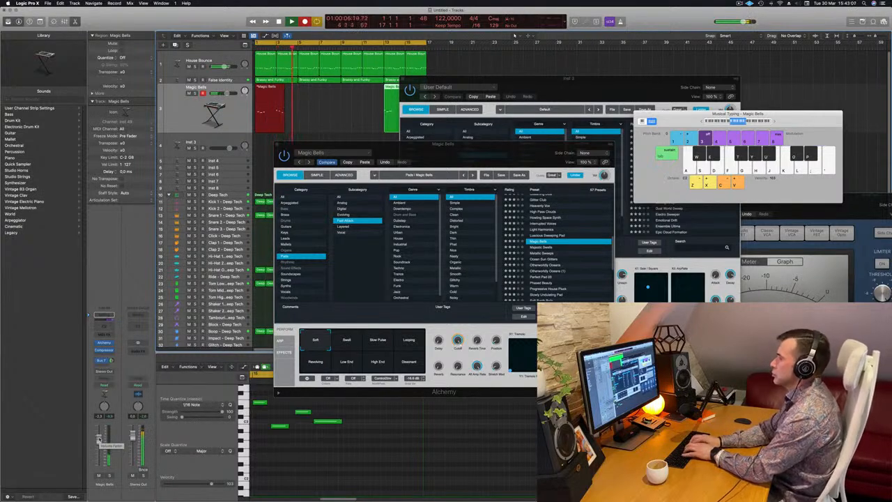
key(semicolon)
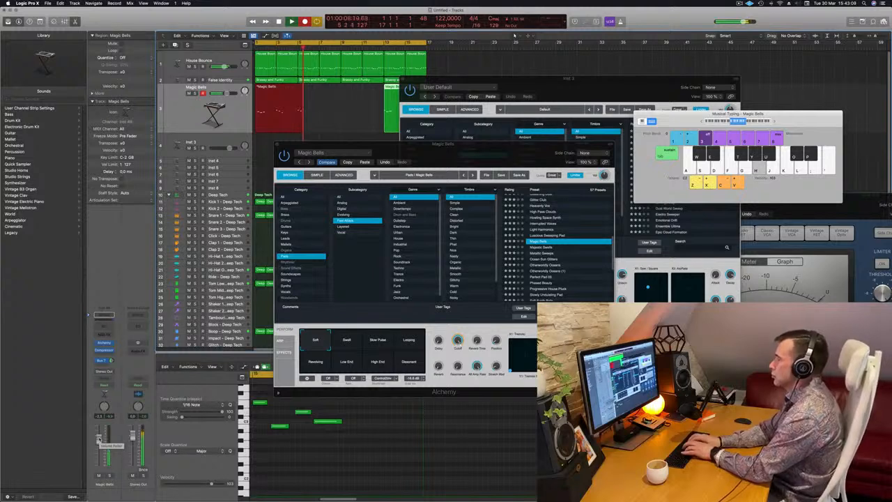
key(j)
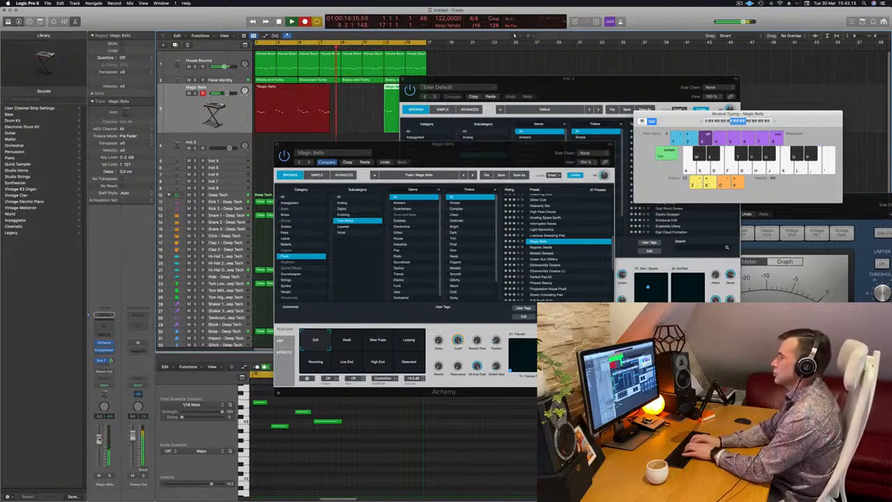
key(j)
key(h)
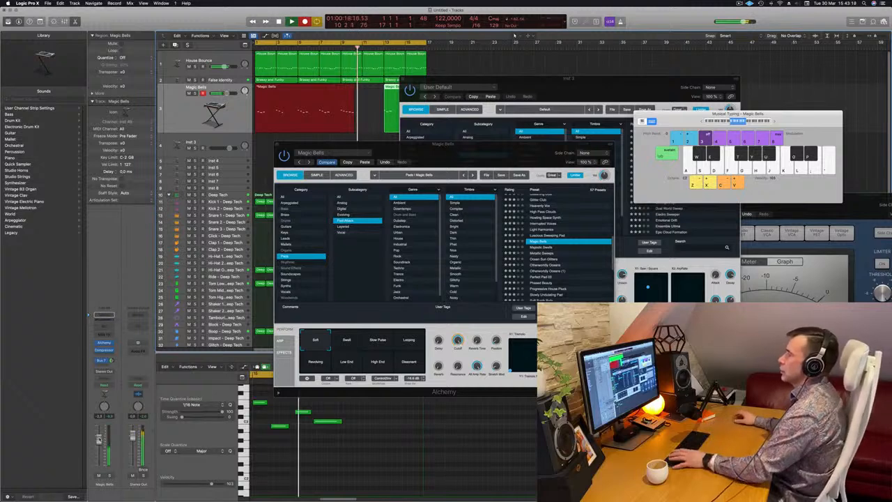
key(Return)
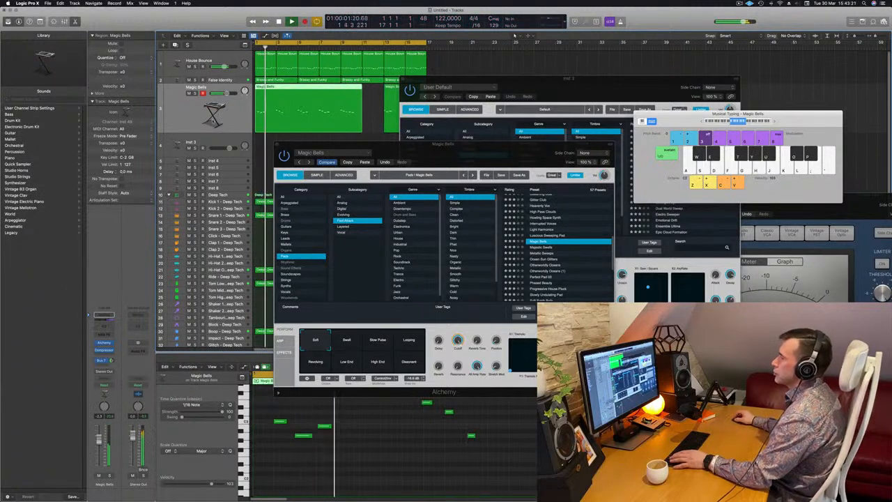
Split the long Magic Bells region at bar 7, delete its first part and move the remaining part to bar 1
super+double_click(319, 88)
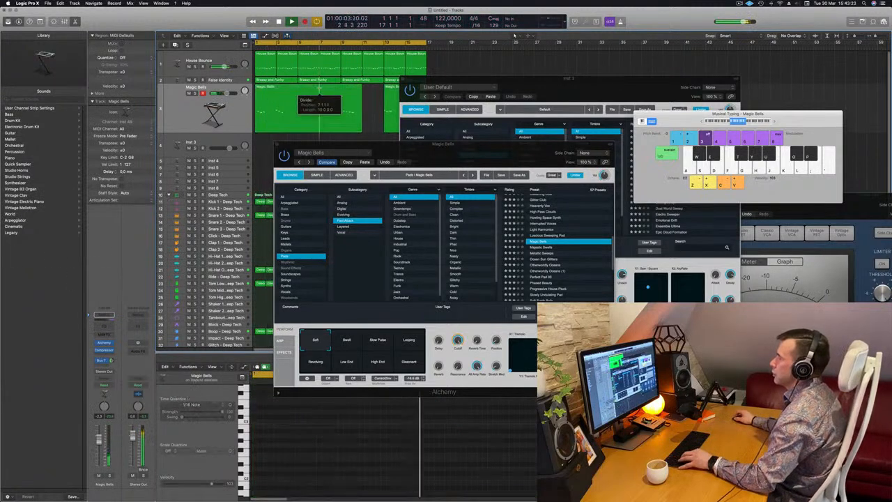
click(492, 167)
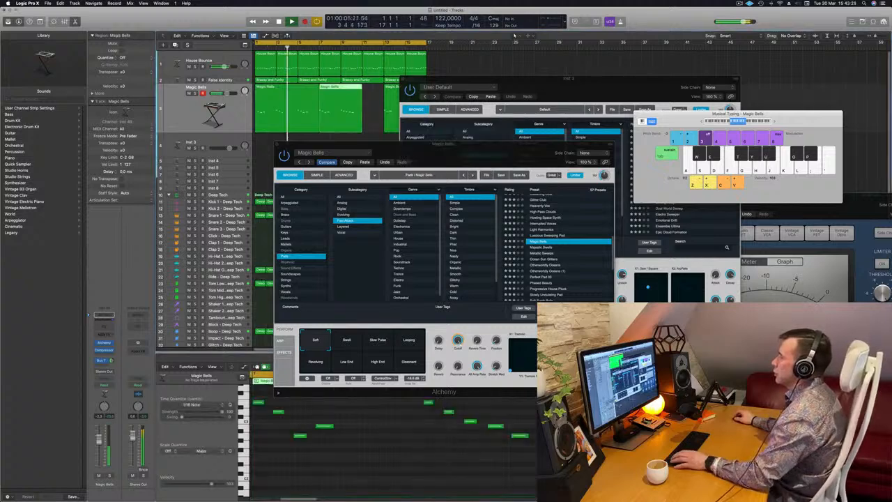
click(285, 97)
key(Delete)
drag(341, 108, 277, 108)
key(space)
Move the Inst 3 synth window aside and delete the Magic Bells region at bar 13
drag(467, 80, 637, 80)
click(423, 98)
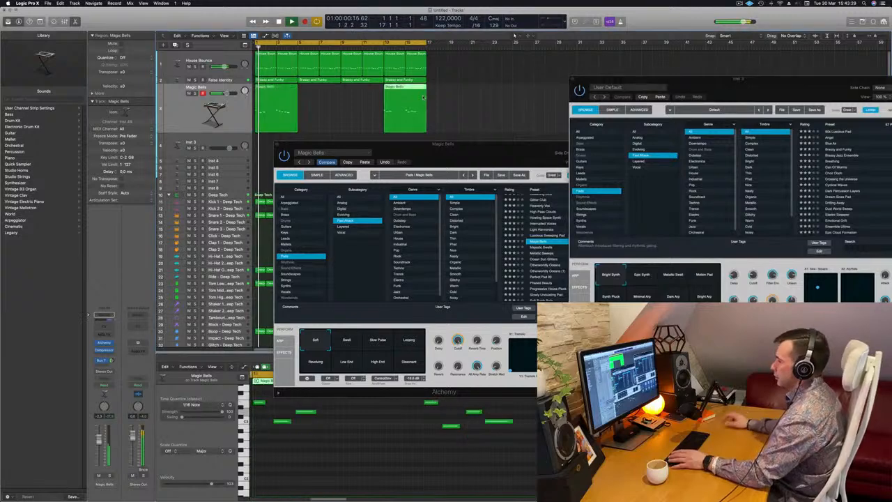
key(Delete)
Quantize all notes in the remaining Magic Bells region to 1/16 notes
click(281, 93)
key(Return)
click(336, 458)
key(Return)
key(super+a)
key(q)
click(353, 455)
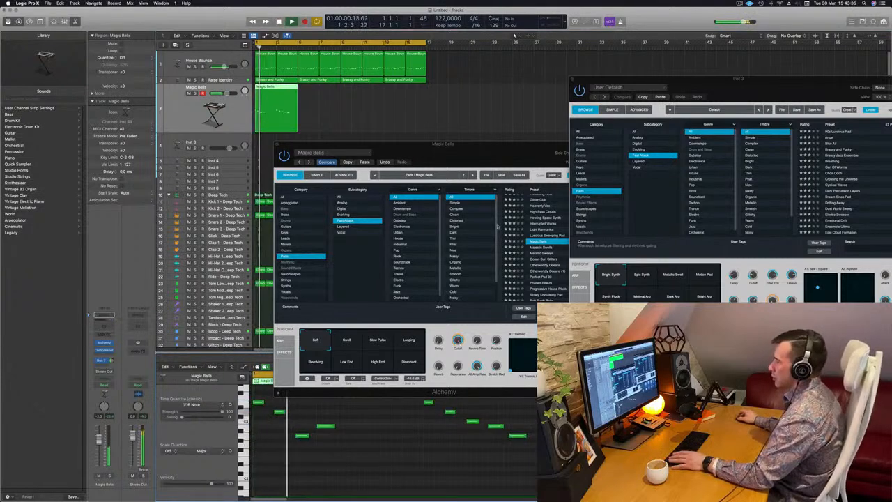
Move the Magic Bells synth window off the piano roll and delete the last note of the melody
drag(472, 154, 808, 138)
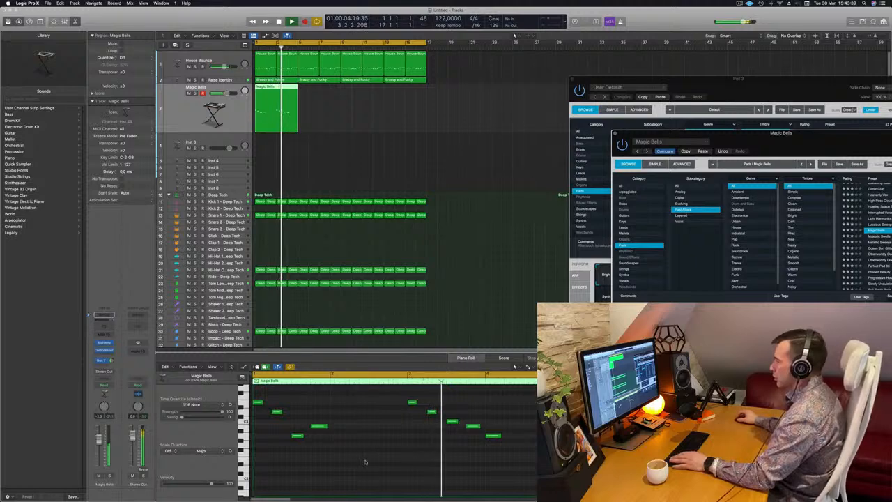
click(492, 435)
key(Delete)
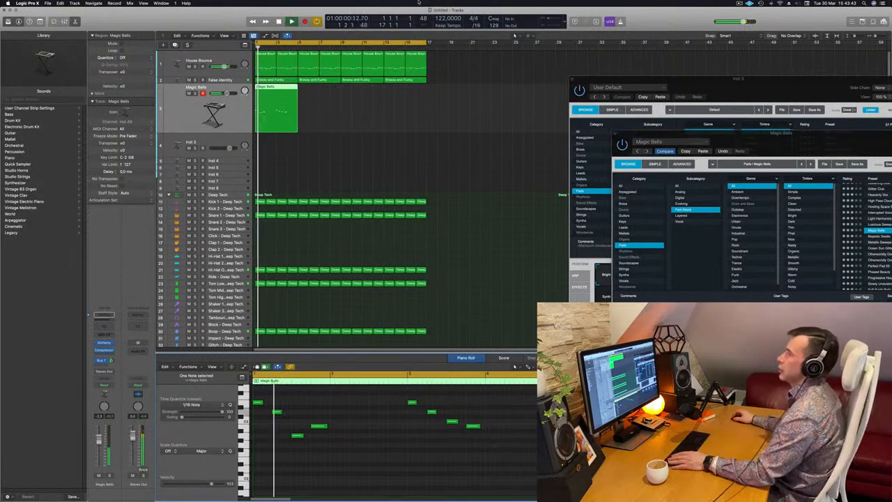
Duplicate the four-bar Magic Bells region to bar 5 and play the loop from the start
drag(276, 88, 333, 125)
key(space)
key(space)
key(space)
key(space)
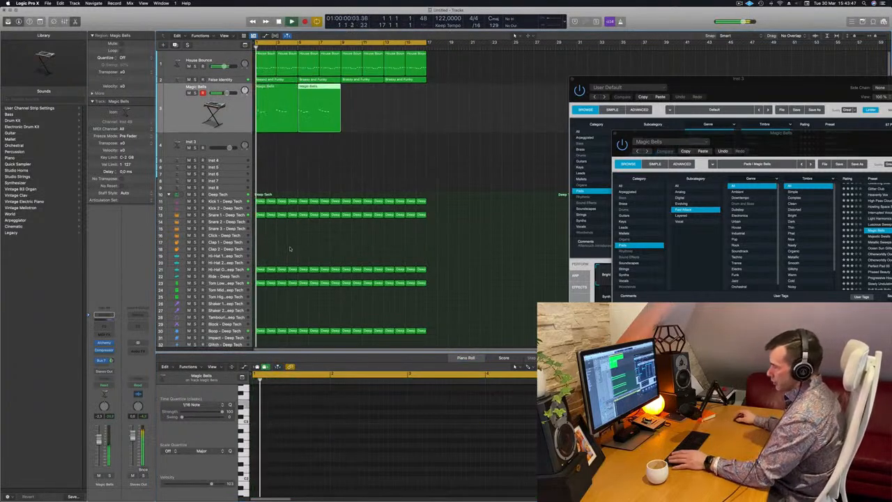
Replay the loop while checking the patterns of the open hi-hat and Snare 1 tracks
key(space)
key(space)
click(243, 268)
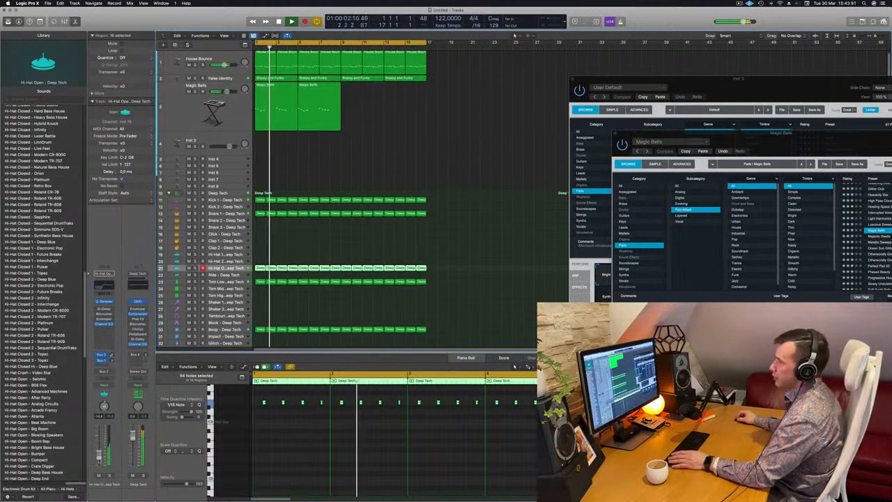
click(227, 213)
key(space)
key(space)
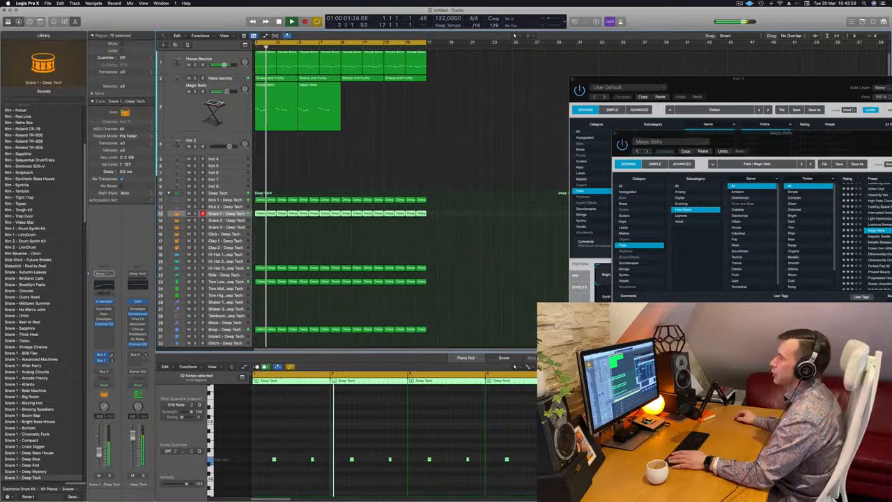
Bring the Magic Bells synth window back, reselect its track and switch the preset to its Swell variation
drag(751, 138, 457, 136)
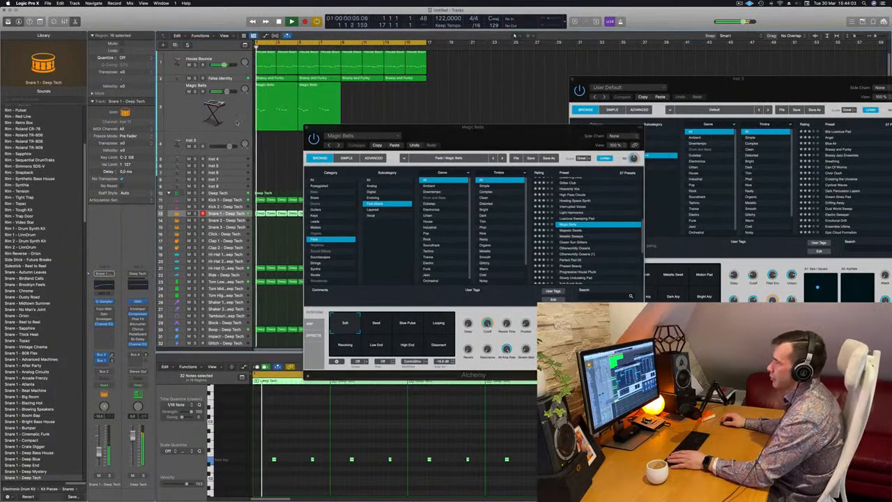
click(214, 113)
click(224, 214)
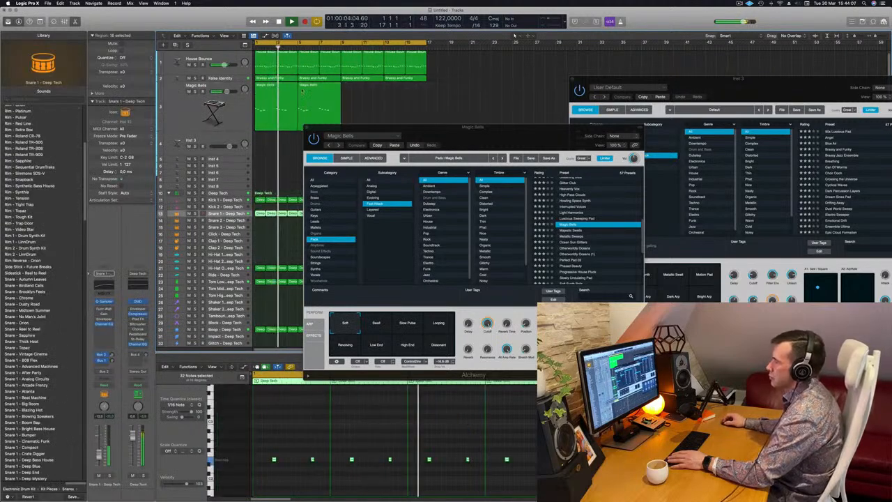
click(228, 103)
key(Return)
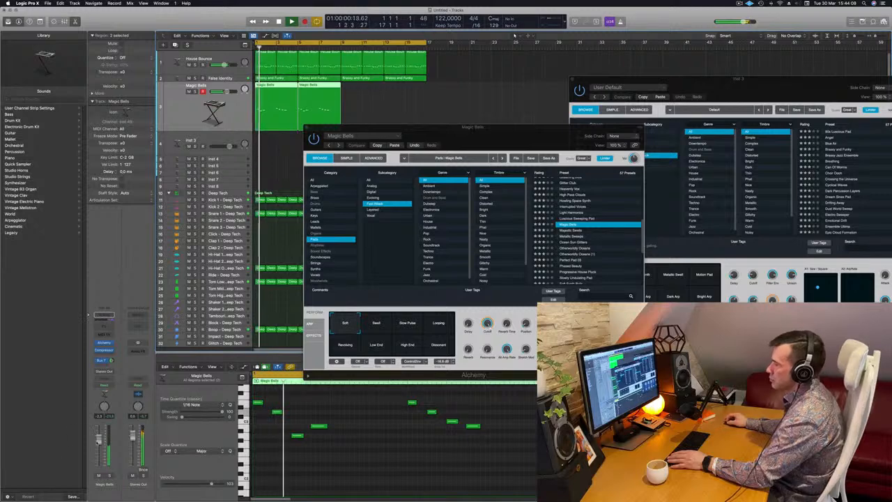
click(376, 323)
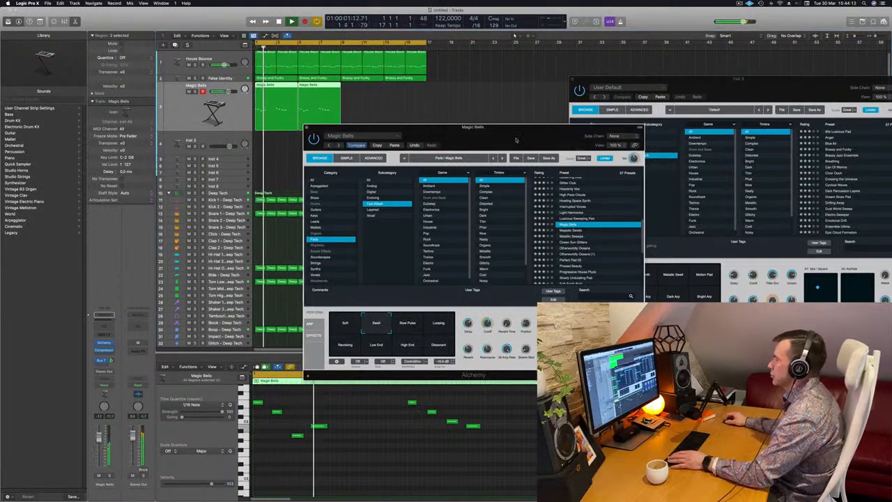
Audition the Slow Pulse, Looping, Revolving, Low End, High End and Dissonant performance variations of the Magic Bells preset
drag(513, 149, 508, 150)
click(402, 325)
click(434, 328)
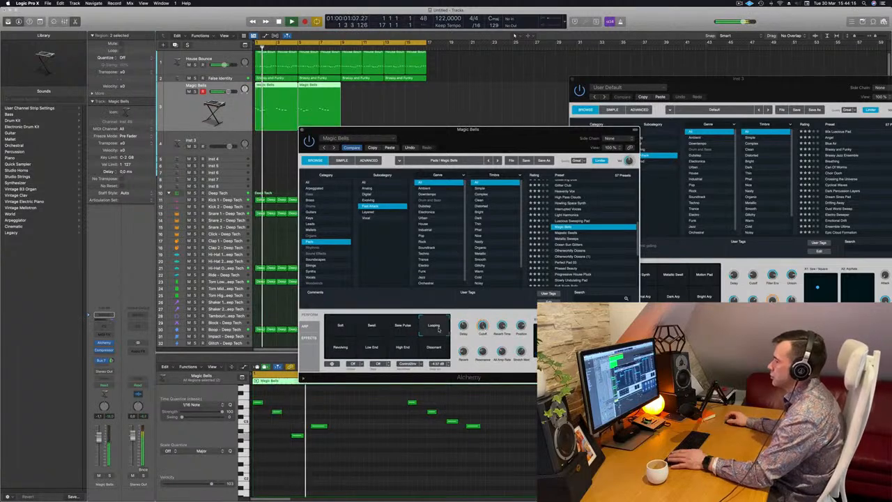
click(340, 348)
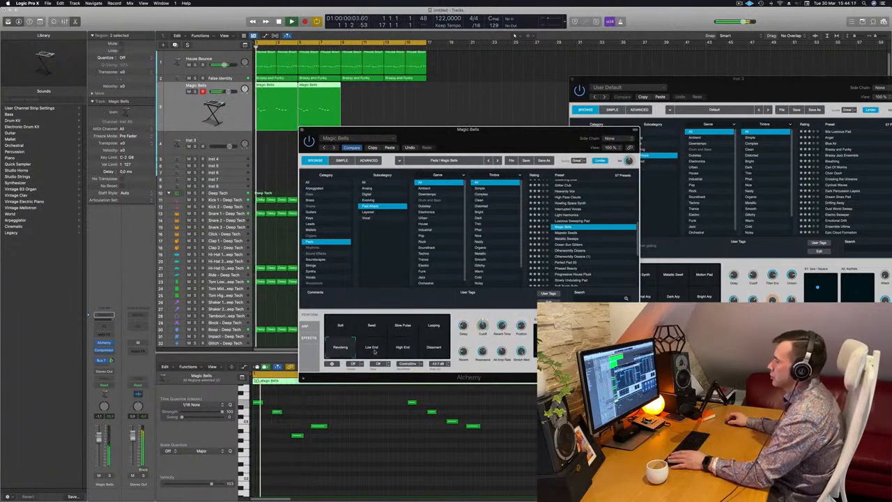
click(381, 349)
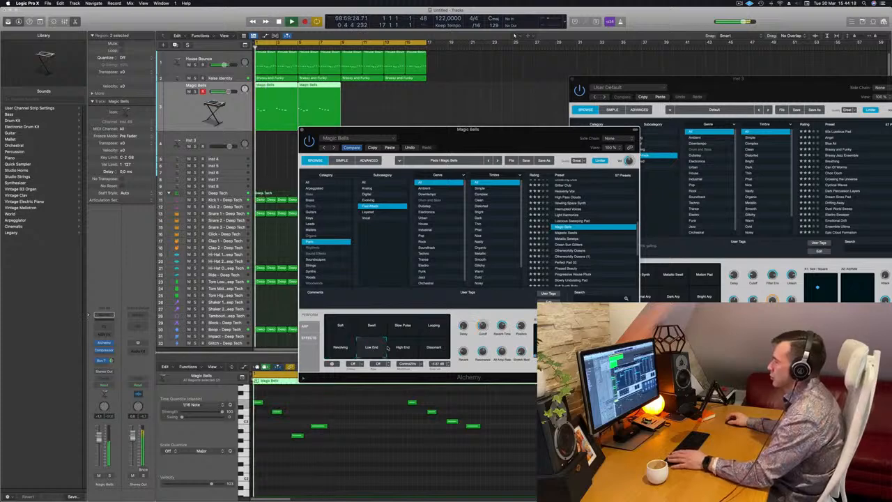
click(399, 348)
click(430, 348)
drag(513, 131, 553, 97)
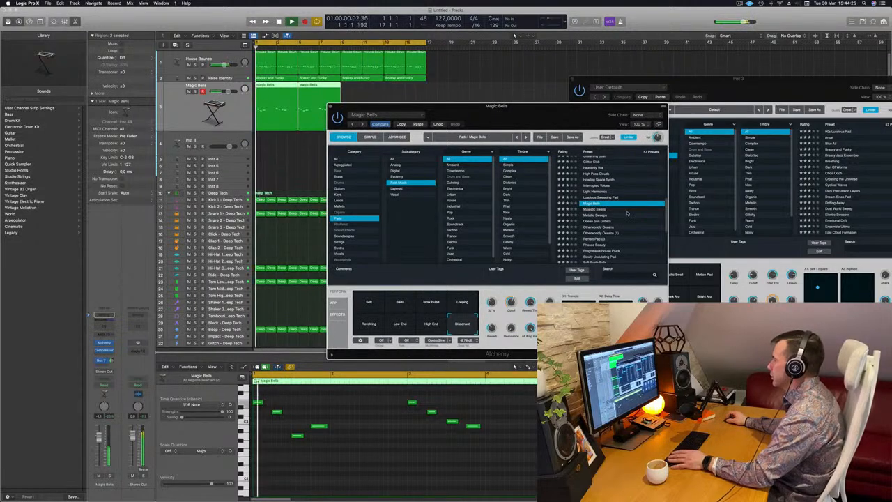
Select the Soft performance variation of Magic Bells and replay the loop from the beginning
click(375, 301)
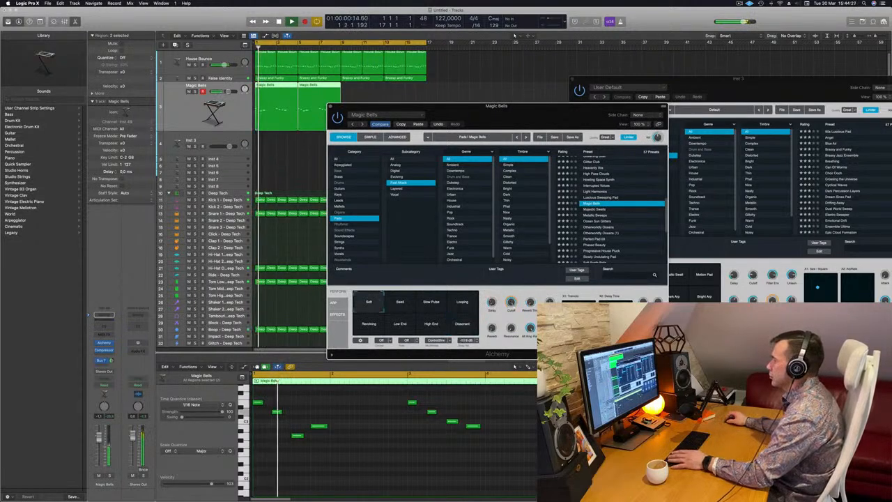
drag(536, 276, 533, 302)
key(Return)
key(Return)
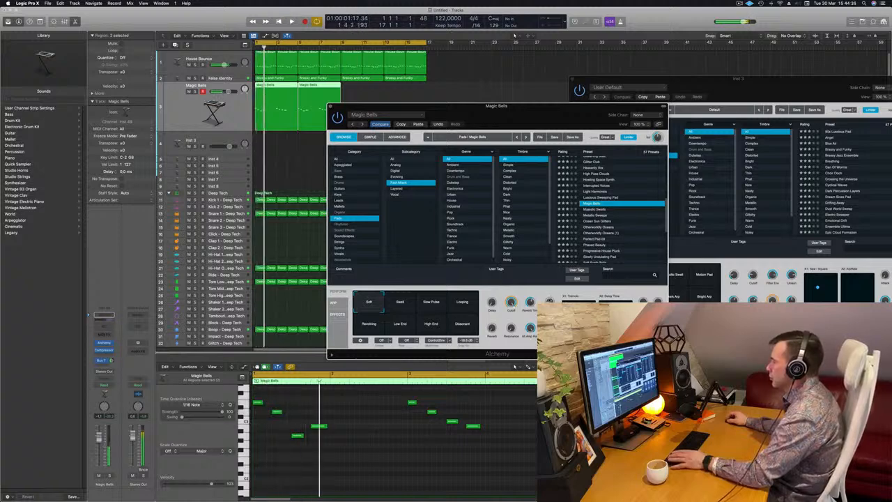
key(Return)
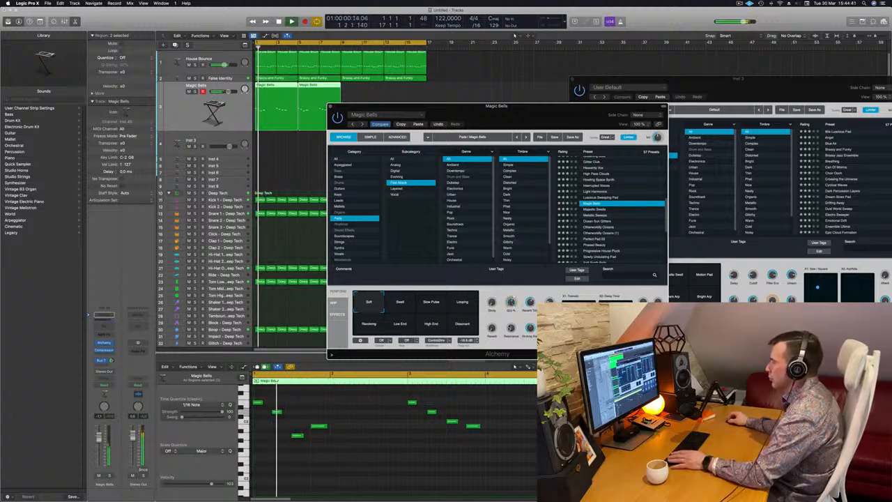
Audition the presets Majestic Swells, Metallic Sweeps, Ocean Sun Glitters and Otherworldly Oceans against the playing loop
key(Down)
drag(539, 110, 620, 89)
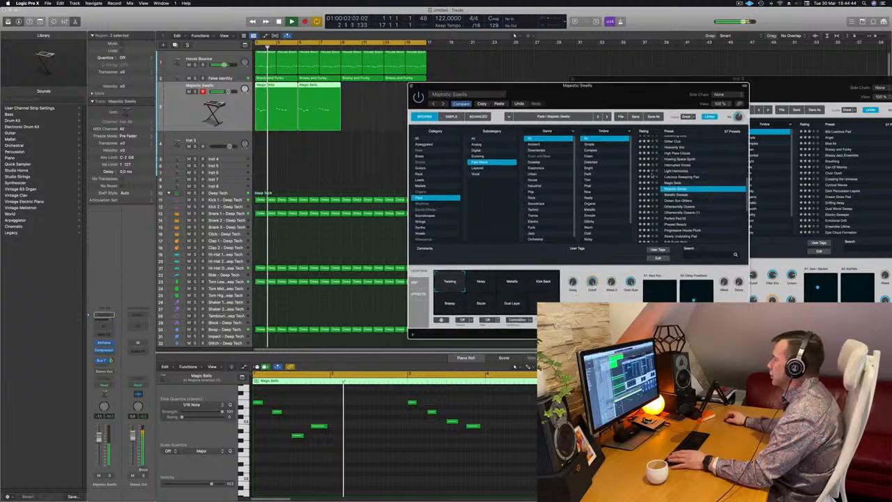
click(674, 195)
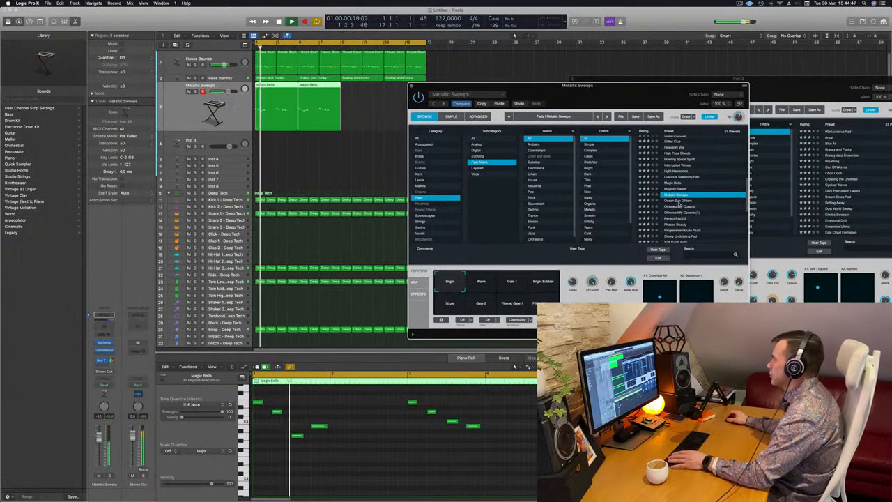
click(677, 201)
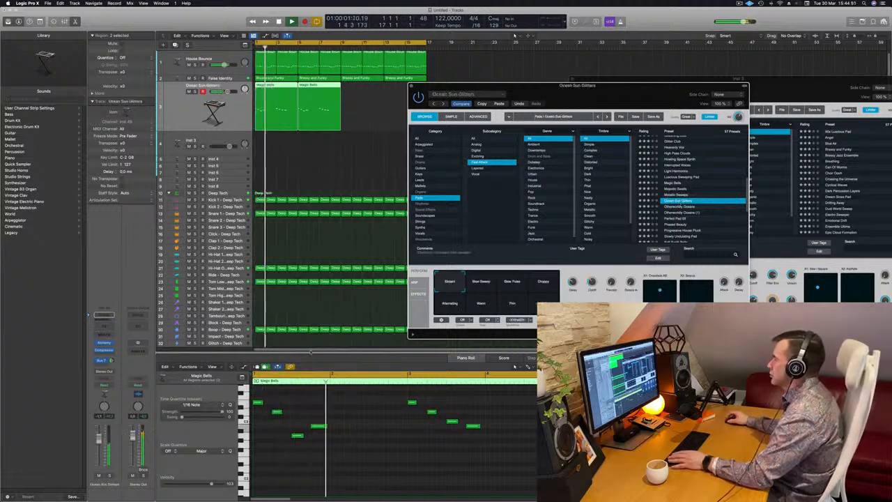
click(680, 207)
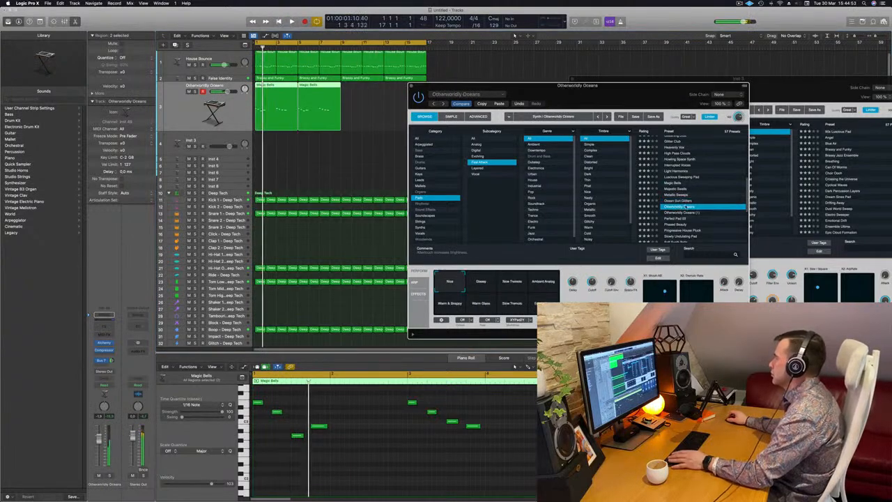
Load the Perfect Pad 03 preset from the fast attack pads and move the synth window aside
scroll(683, 207, down, 2)
click(681, 207)
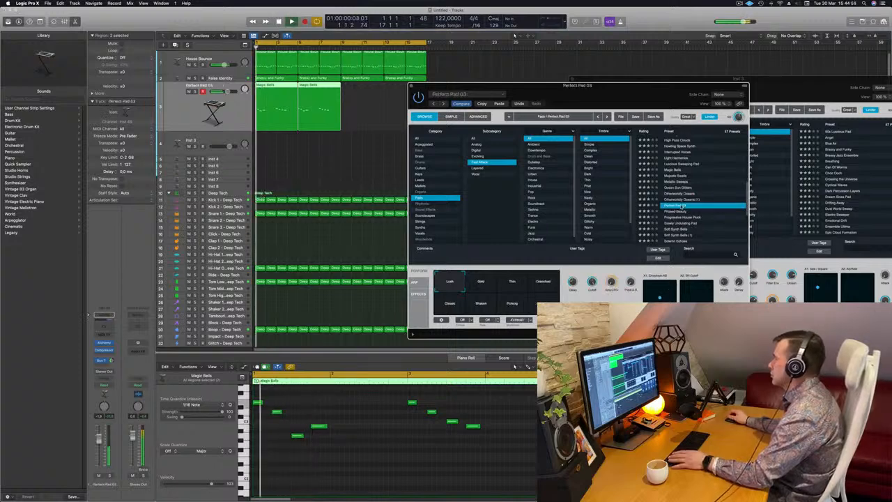
scroll(686, 206, down, 2)
drag(590, 86, 625, 81)
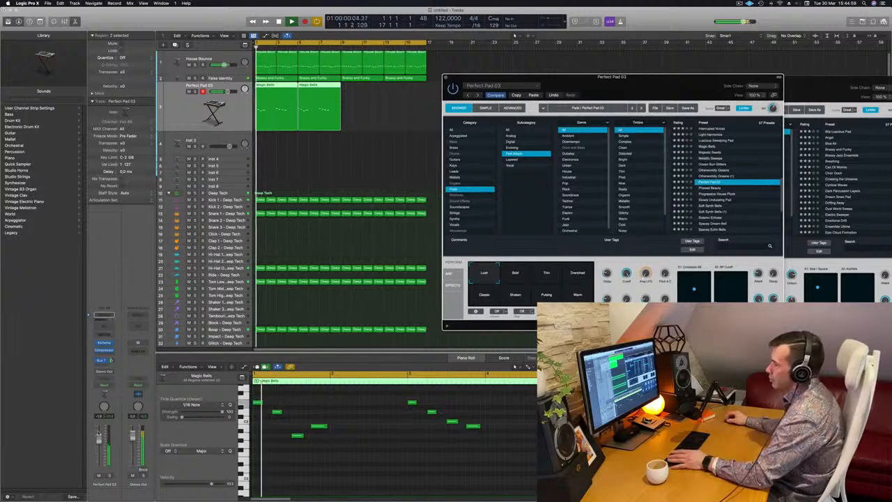
Lower the Perfect Pad 03 channel volume and shift the synth window away from the note editor
drag(99, 438, 99, 445)
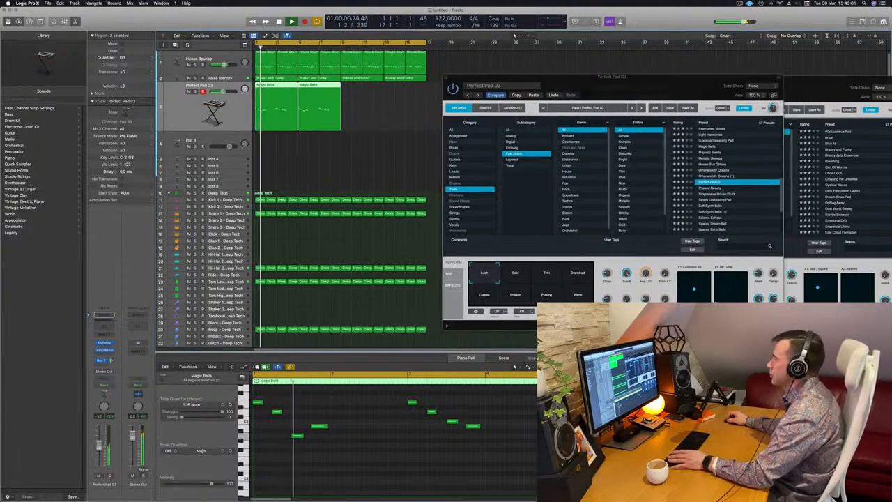
drag(645, 89, 569, 178)
drag(657, 137, 681, 122)
Copy the melody's last note to a lower pitch just after it and delete the second Magic Bells region
click(472, 425)
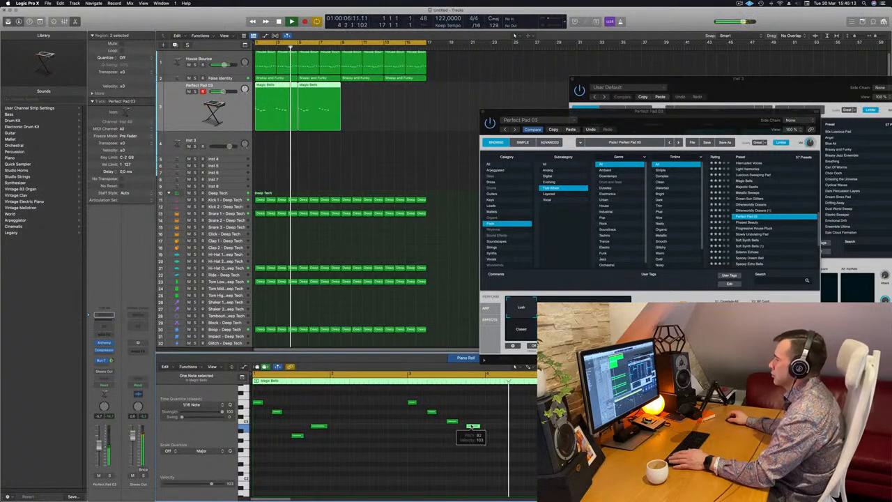
drag(473, 426, 491, 437)
scroll(463, 425, left, 3)
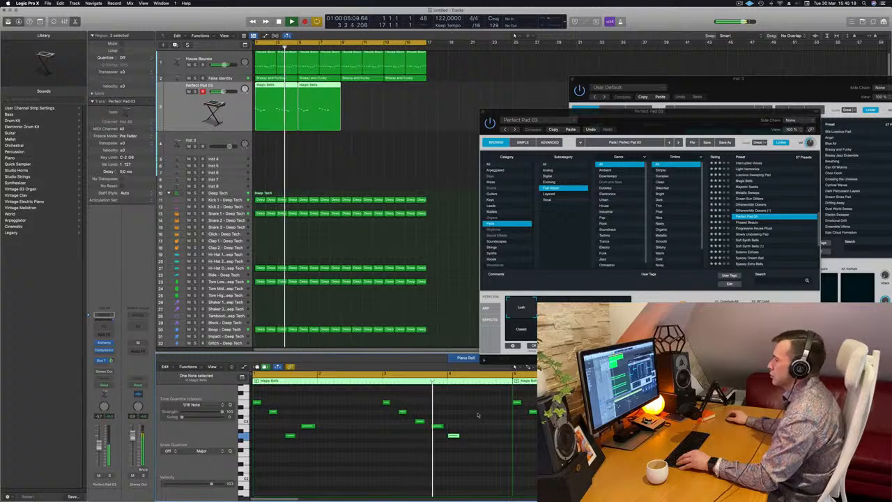
scroll(474, 416, left, 2)
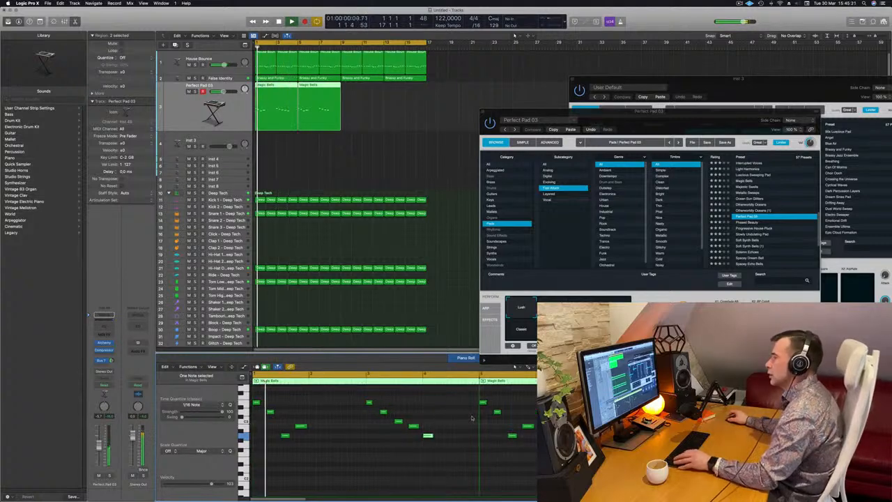
click(324, 105)
key(Delete)
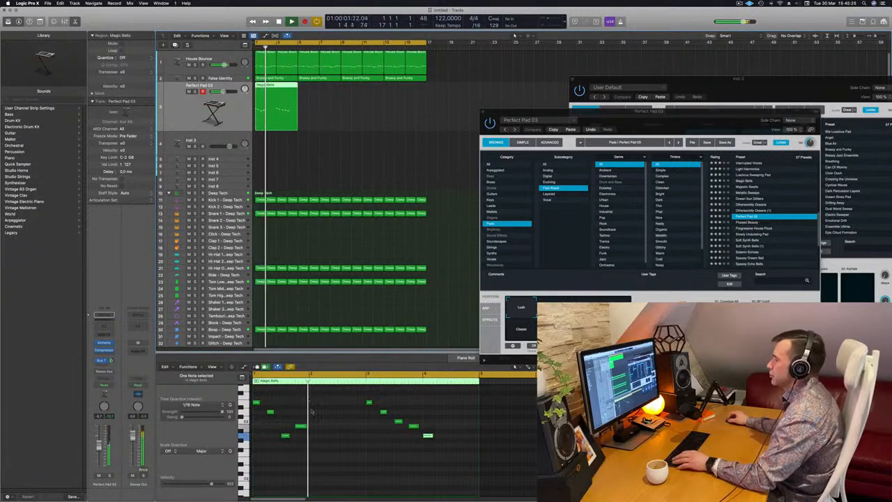
Try moving the low third note of the Magic Bells melody past the fourth note, and undo each attempt
key(Return)
click(286, 436)
drag(286, 436, 314, 437)
scroll(337, 426, right, 2)
scroll(337, 426, left, 2)
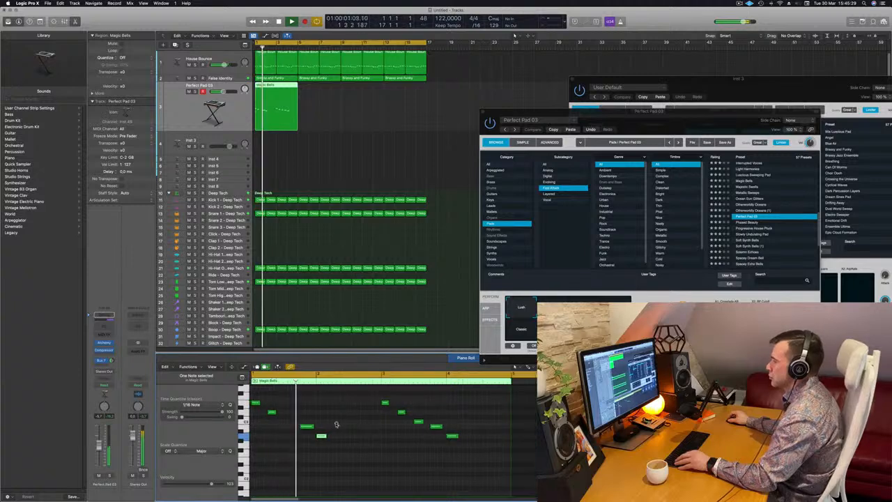
key(super+z)
key(Return)
drag(289, 437, 320, 436)
key(Return)
key(space)
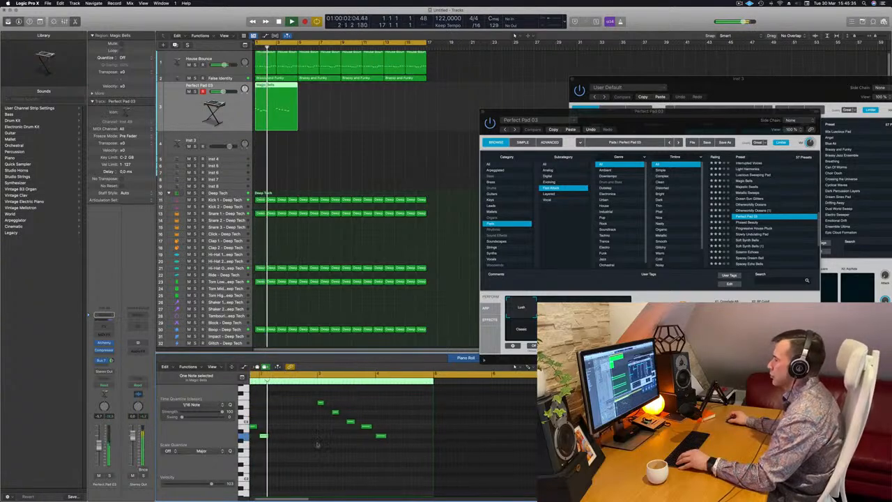
key(super+z)
Set Perfect Pad 03 to its Classic performance variation while the loop plays
drag(655, 130, 611, 145)
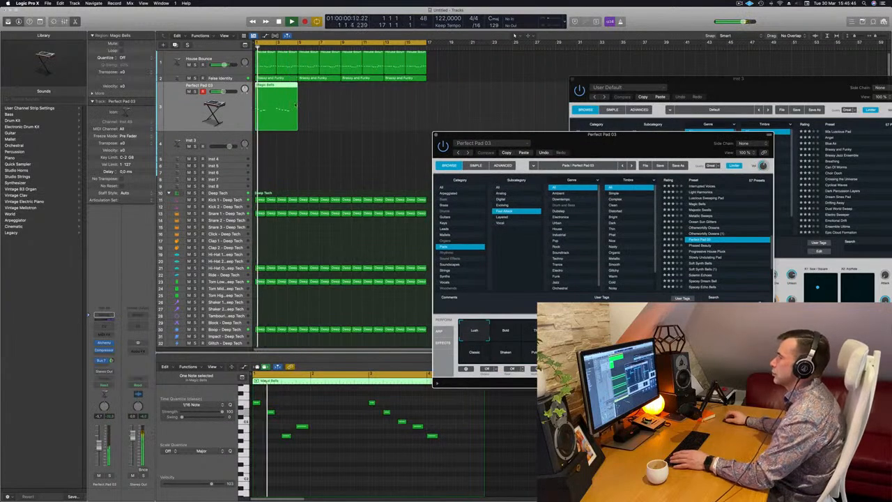
click(513, 339)
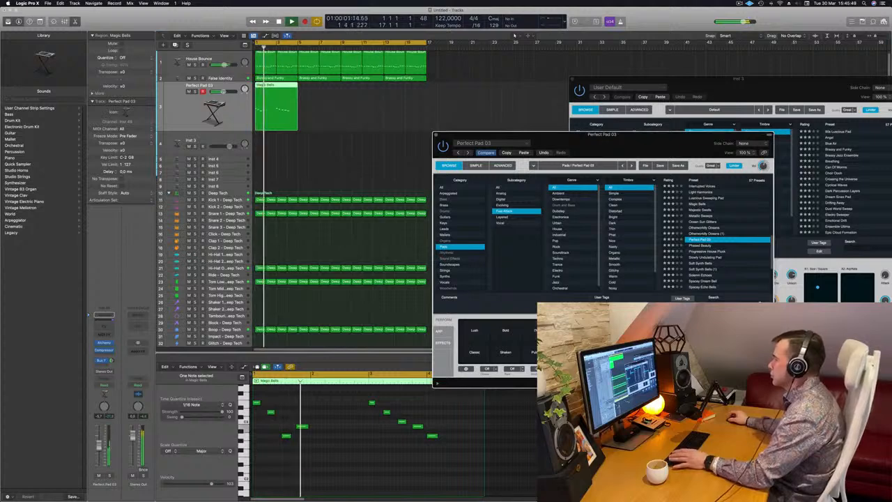
click(473, 352)
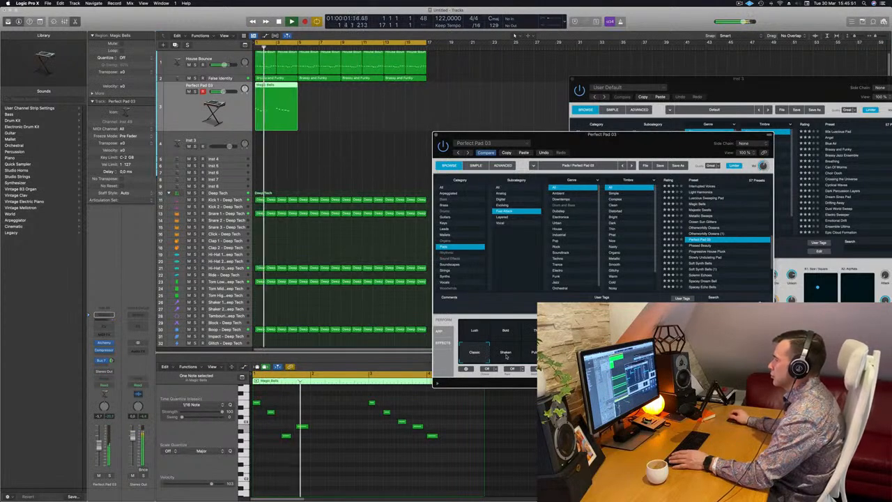
key(space)
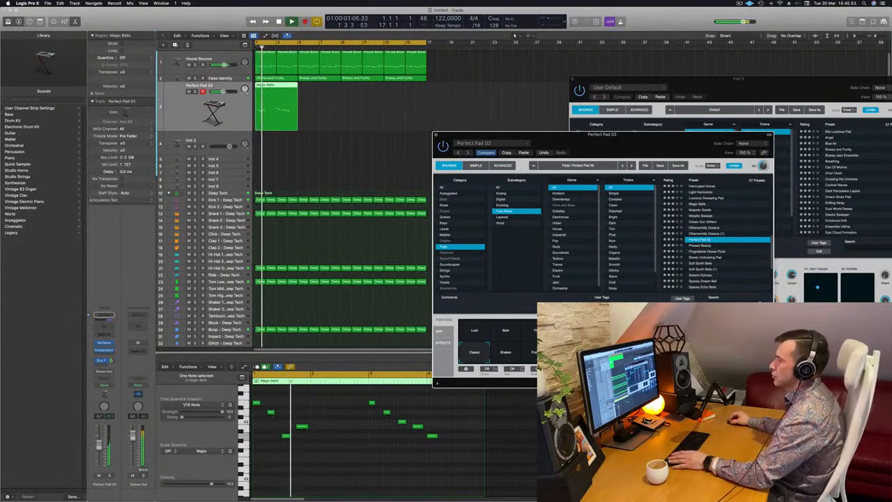
Add a Channel EQ to the Perfect Pad 03 track and enable a low-cut filter at 350 Hz
click(104, 315)
key(space)
key(space)
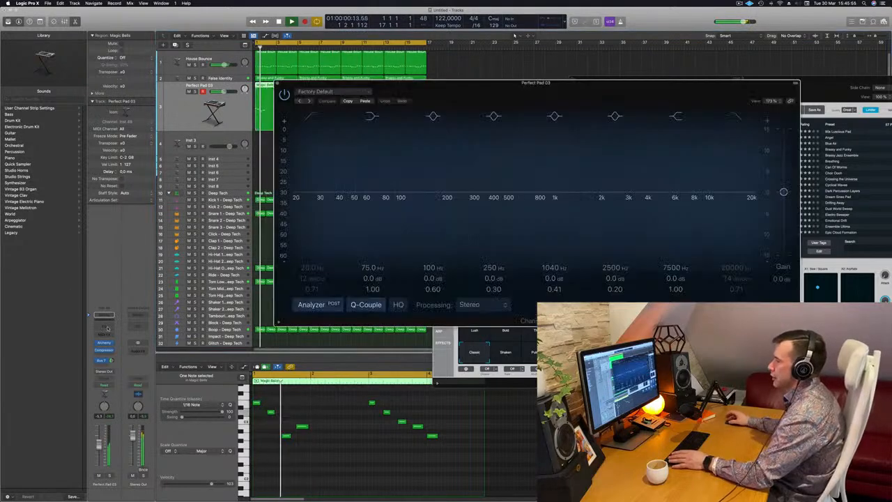
key(space)
click(312, 116)
drag(335, 155, 520, 138)
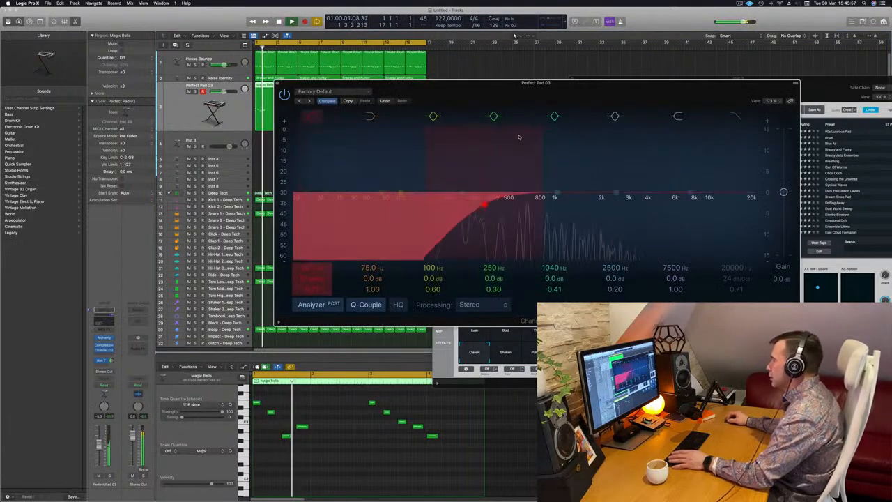
key(space)
key(space)
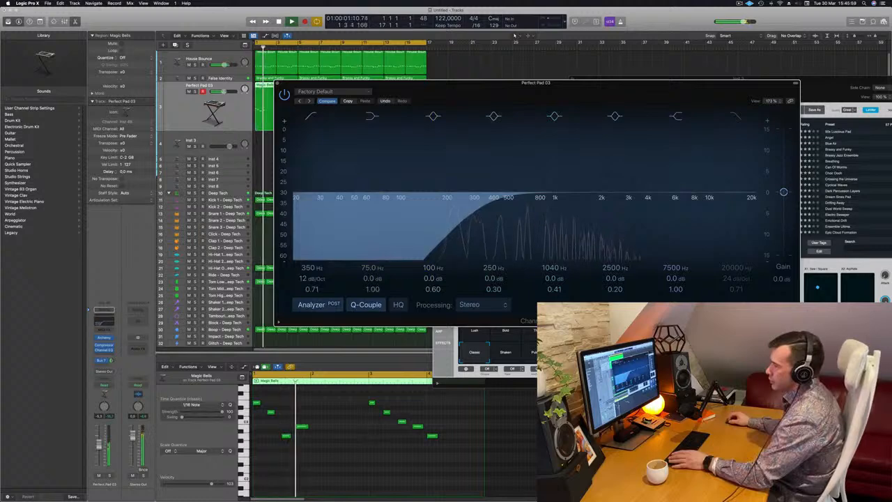
key(space)
key(space)
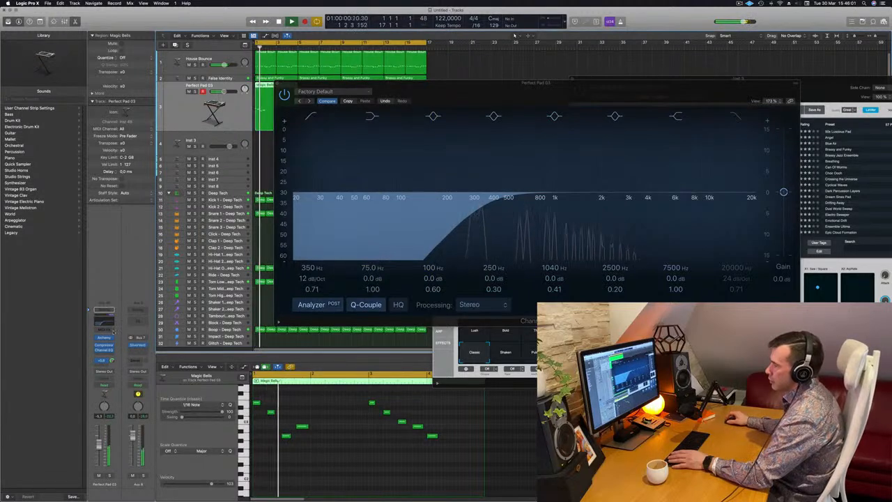
Lower the Bus 7 send level on the Perfect Pad 03 channel strip
drag(112, 360, 112, 369)
key(space)
key(space)
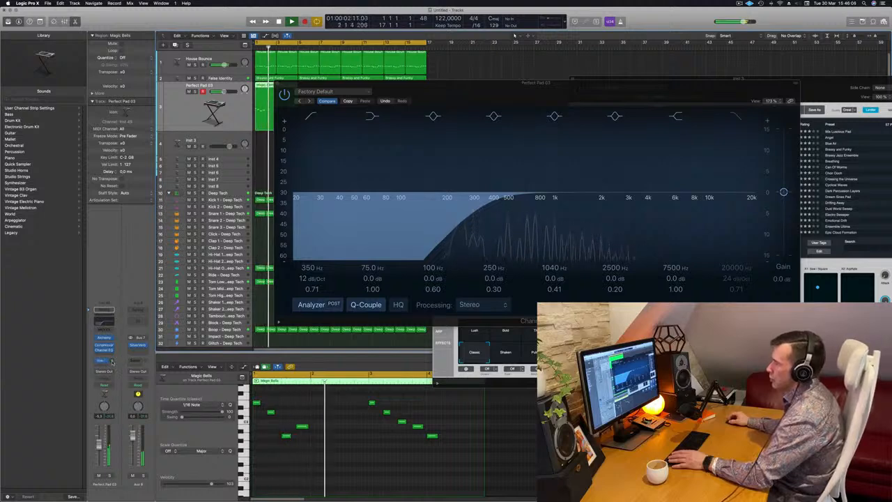
Close the Channel EQ and duplicate the Magic Bells region directly after the first one
drag(281, 85, 370, 102)
click(370, 101)
drag(275, 94, 324, 90)
key(Return)
key(space)
Delete the low last note from the first Magic Bells region and move the synth window aside
click(431, 434)
key(space)
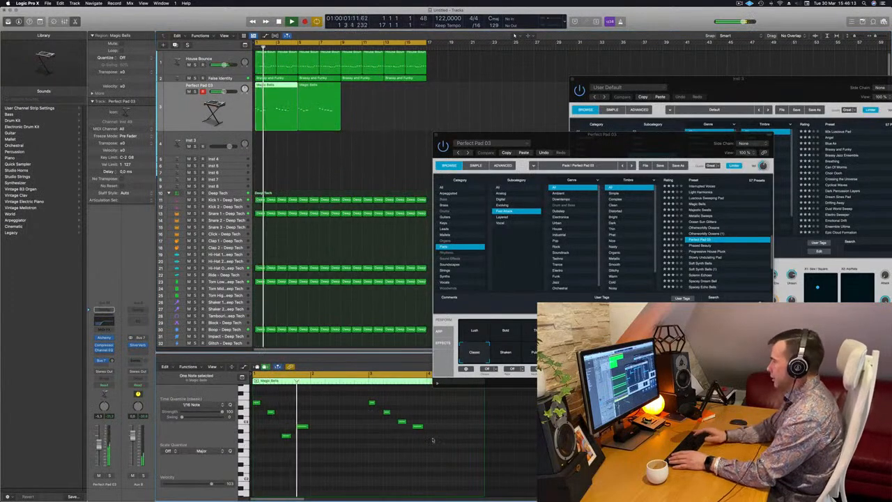
drag(611, 143, 654, 130)
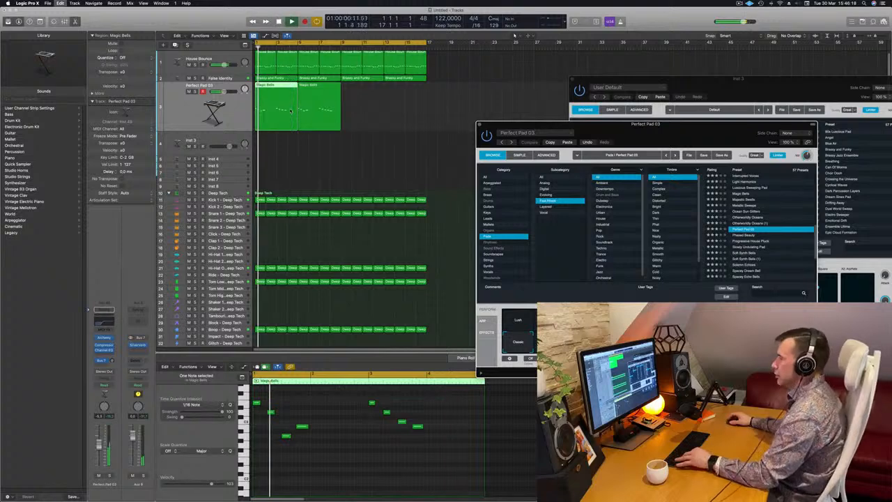
Place the low closing note of the first Magic Bells region slightly past its original position
click(332, 104)
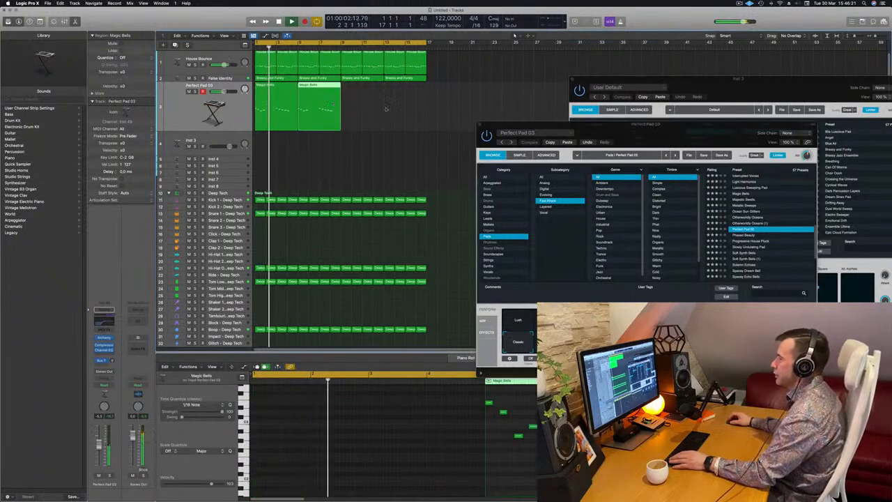
drag(618, 124, 586, 128)
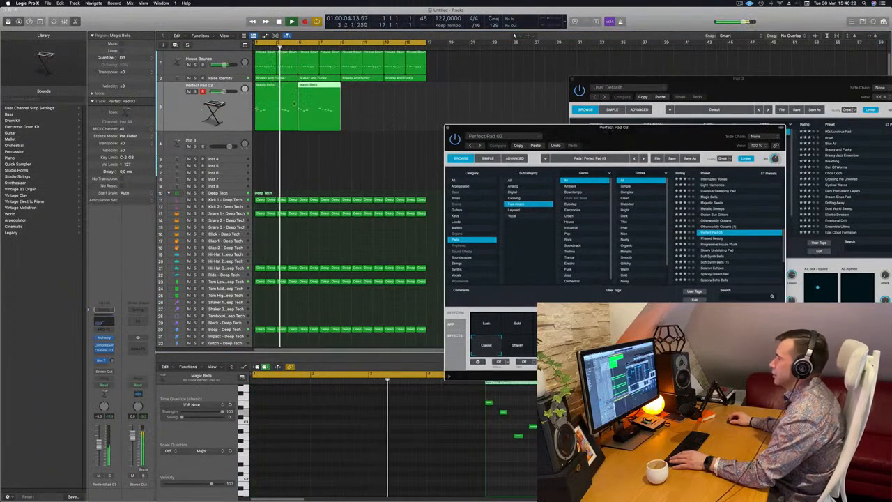
click(278, 104)
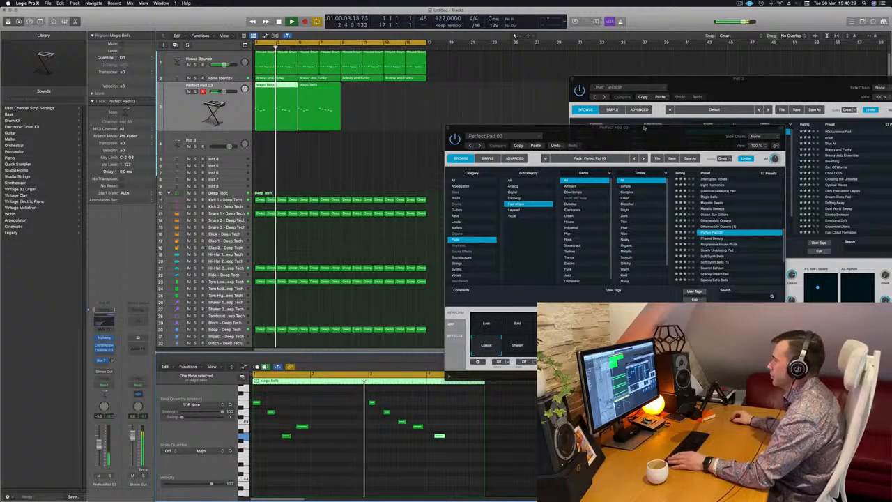
drag(643, 129, 657, 124)
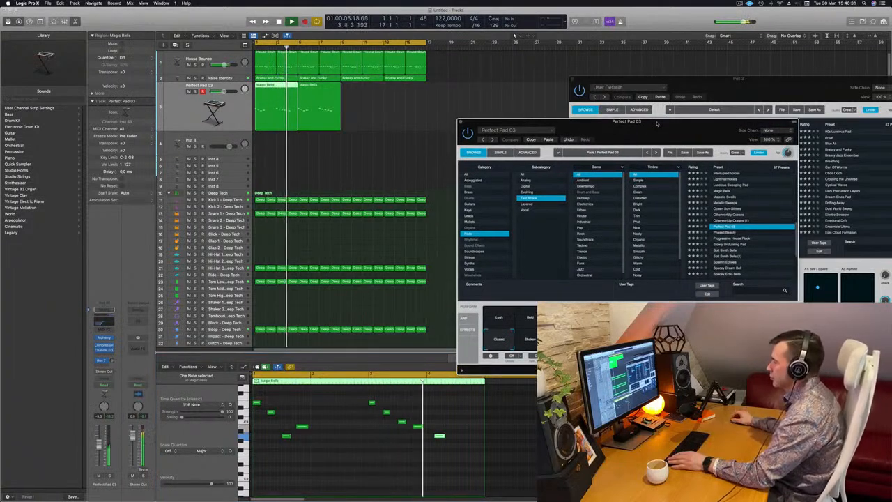
Undo the last move of the first Magic Bells region's closing note and shift the synth window aside
key(Return)
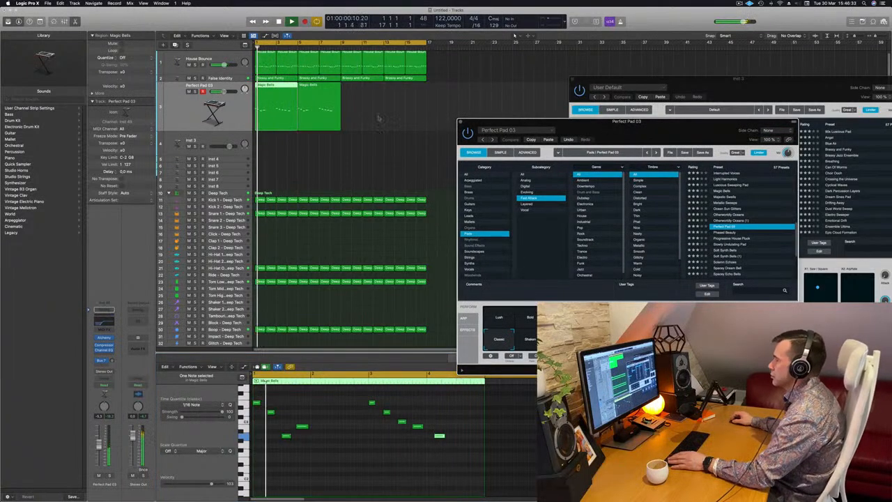
key(Return)
key(super+z)
drag(560, 130, 634, 125)
key(Return)
Duplicate both Magic Bells regions directly after themselves so the melody fills the whole cycle range
drag(383, 111, 362, 87)
scroll(361, 157, down, 5)
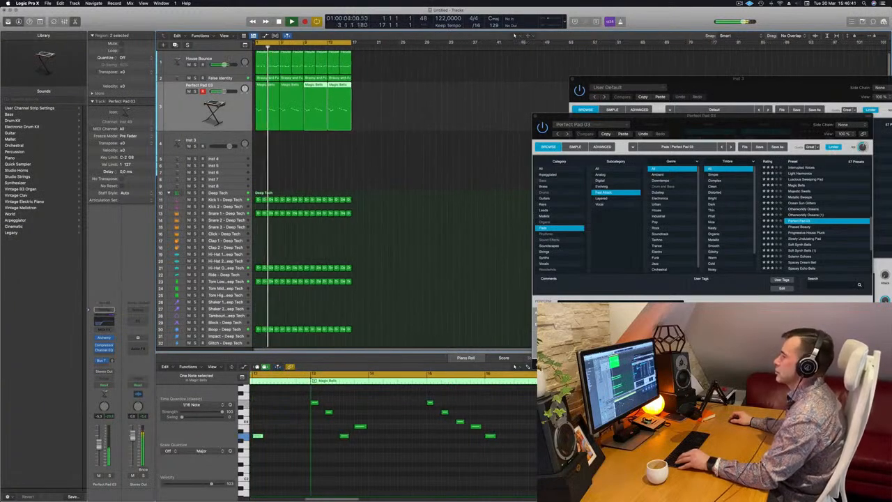
scroll(365, 156, up, 3)
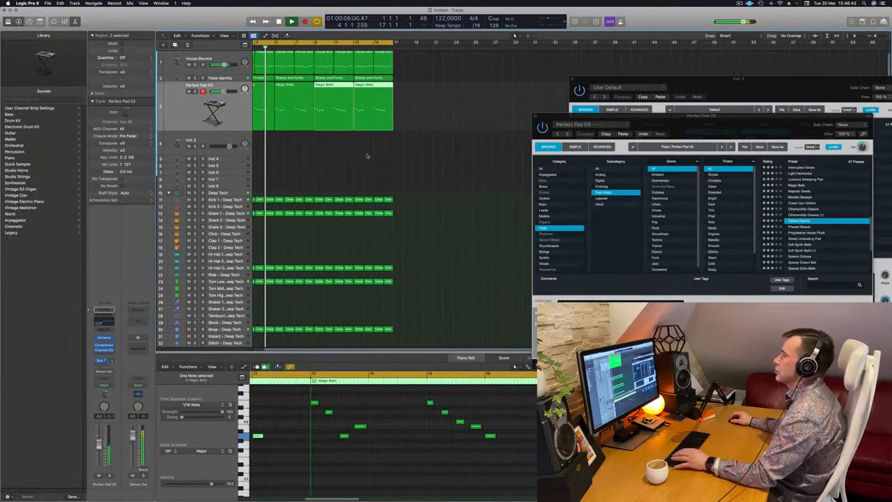
scroll(366, 154, up, 1)
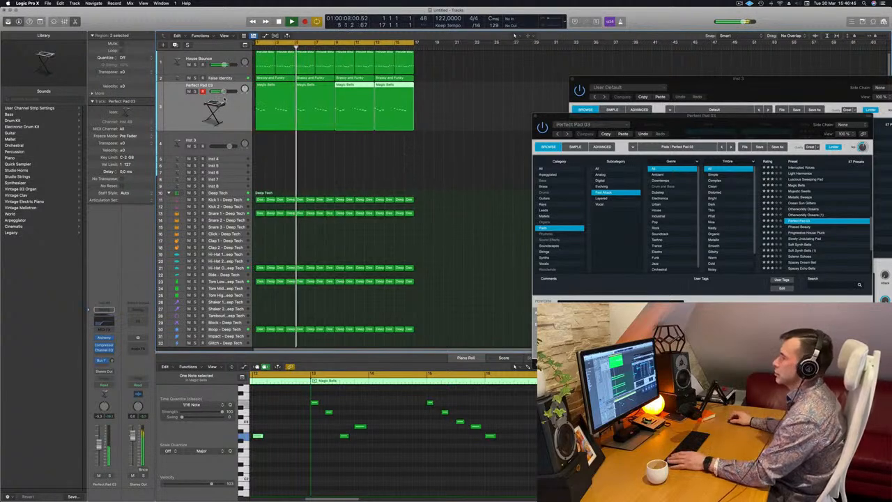
Try the performance snapshots in the Perfect Pad 03 synth and choose Warm
click(677, 121)
key(Return)
drag(676, 121, 469, 134)
click(404, 347)
click(441, 348)
click(459, 348)
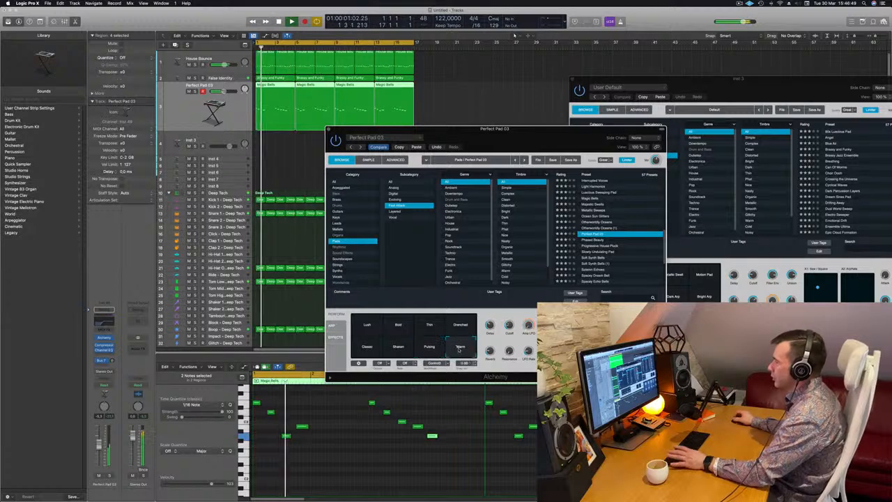
Raise the Perfect Pad 03 track volume during playback and mute the False Identity track
drag(99, 444, 99, 439)
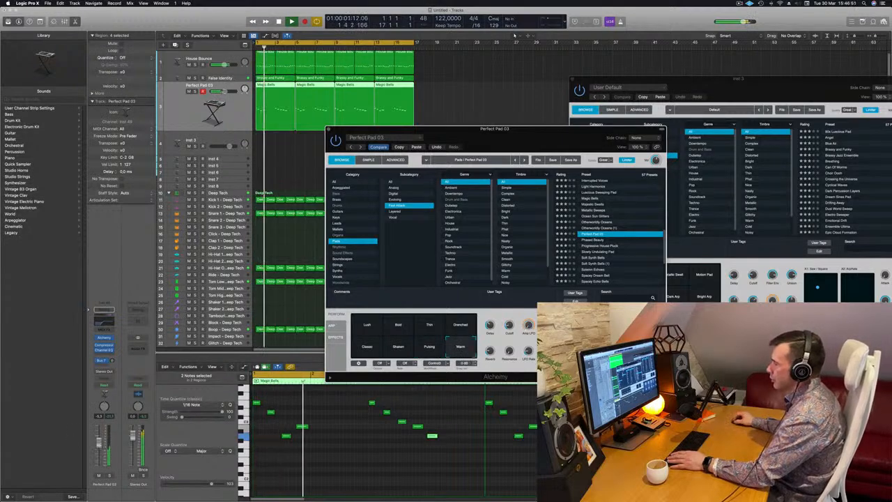
key(Return)
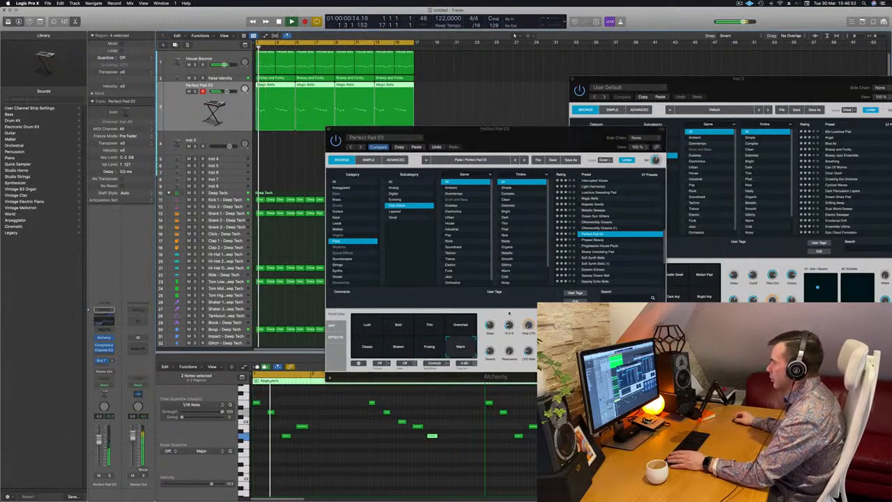
click(509, 314)
drag(502, 151, 511, 126)
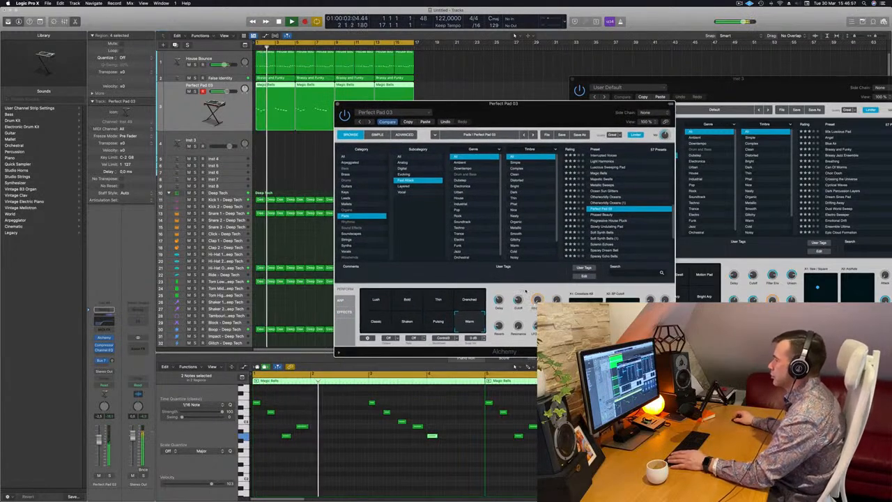
key(Return)
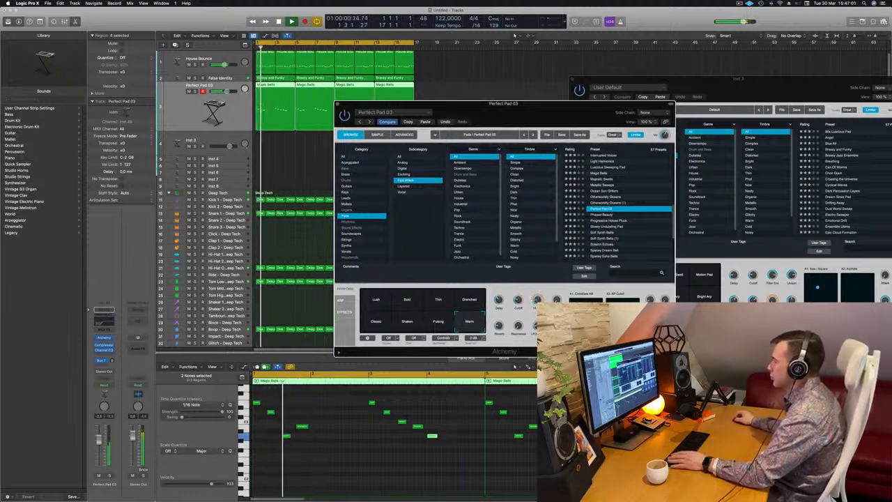
key(Return)
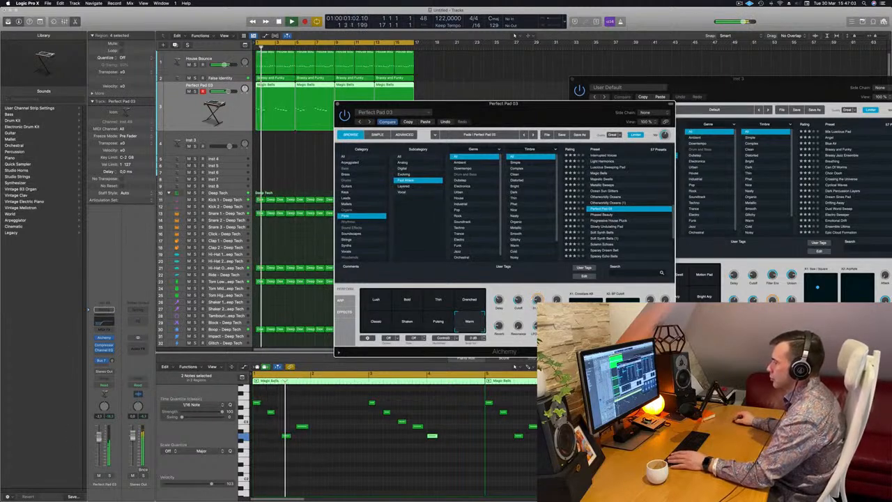
key(Return)
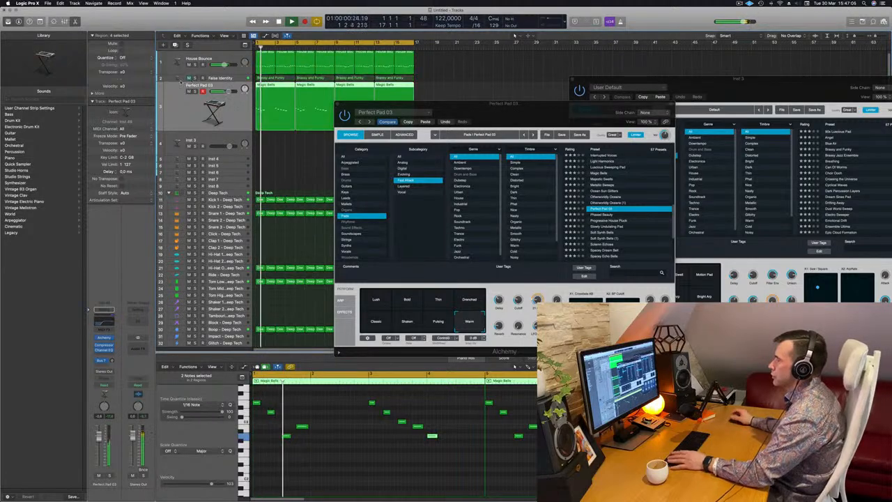
Raise the Bus 7 send level on the Perfect Pad 03 channel strip
drag(494, 115, 544, 109)
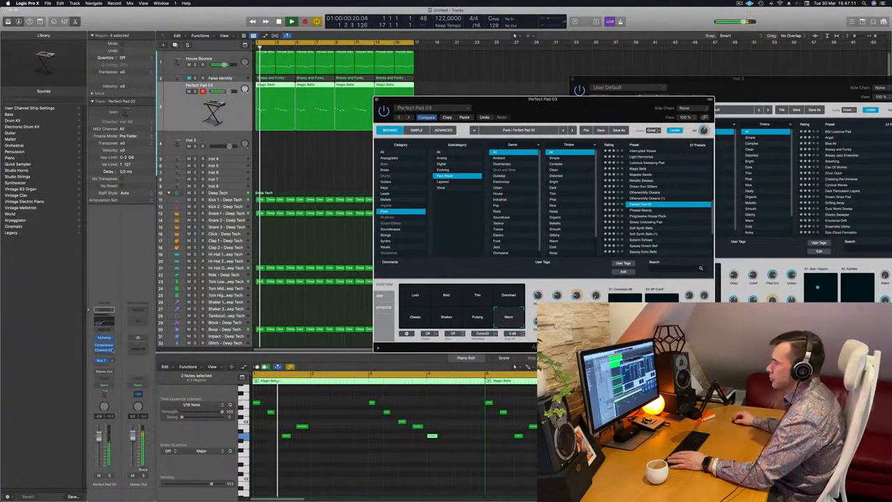
key(Return)
drag(112, 360, 114, 328)
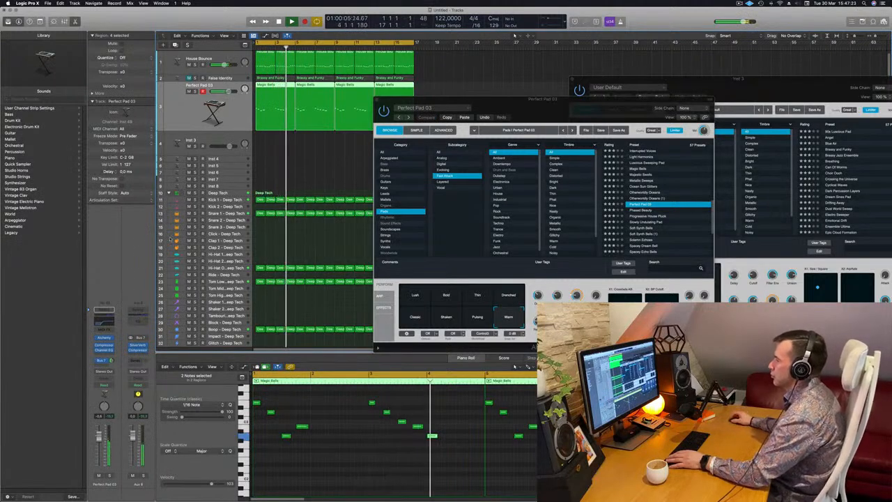
click(517, 130)
drag(537, 104, 590, 101)
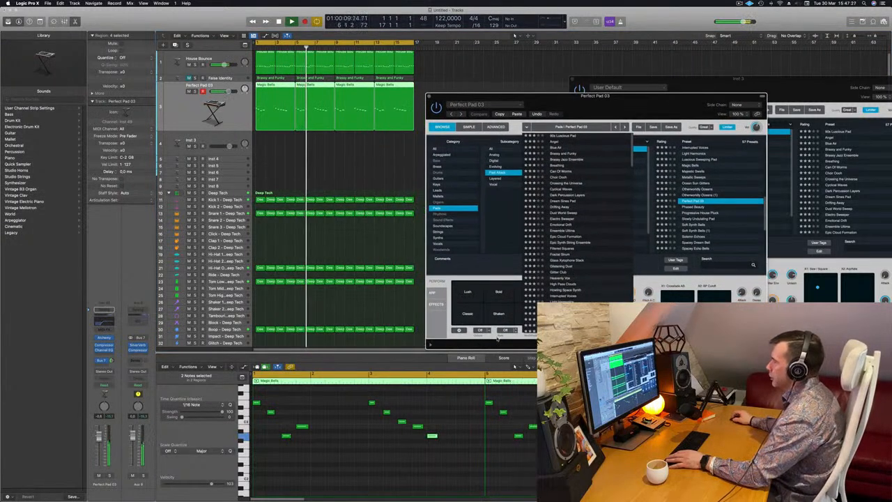
click(528, 128)
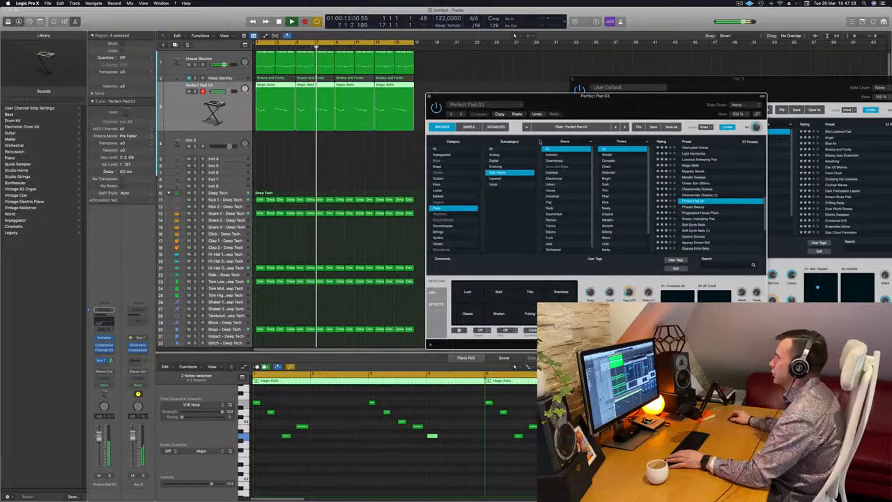
Replay the pad melody from the start to judge the Warm sound, and close the synth window
drag(643, 98, 581, 129)
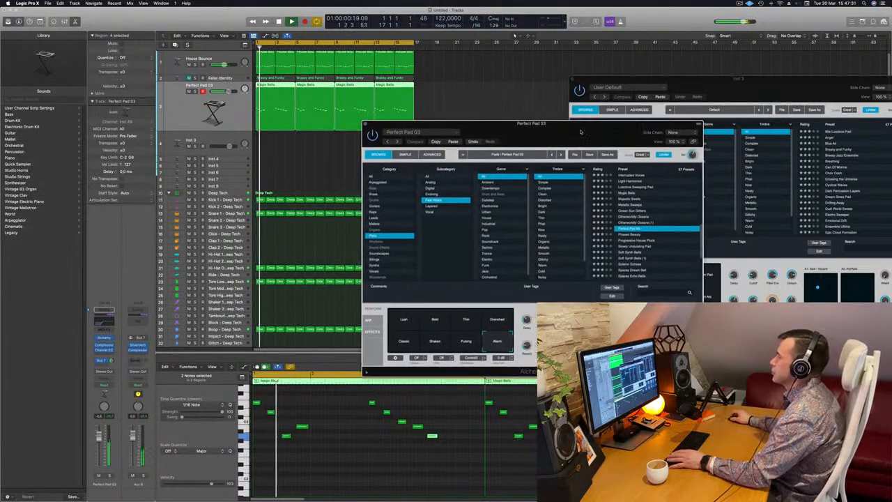
key(Return)
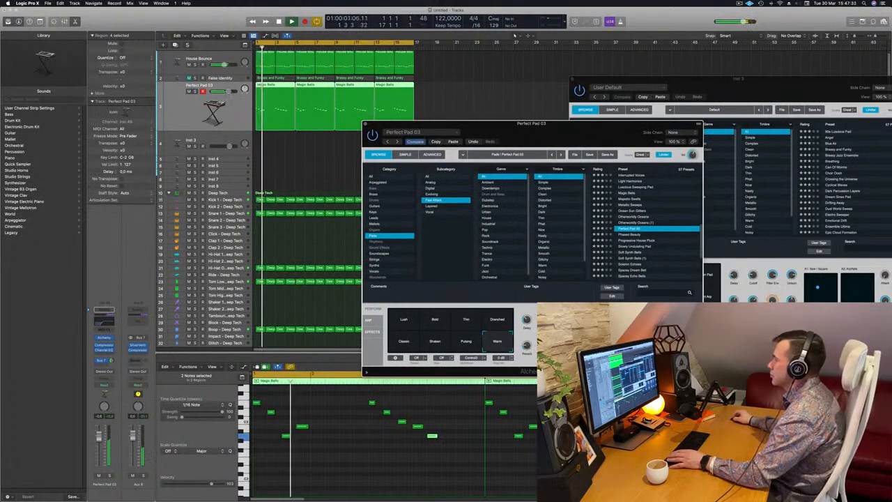
key(Return)
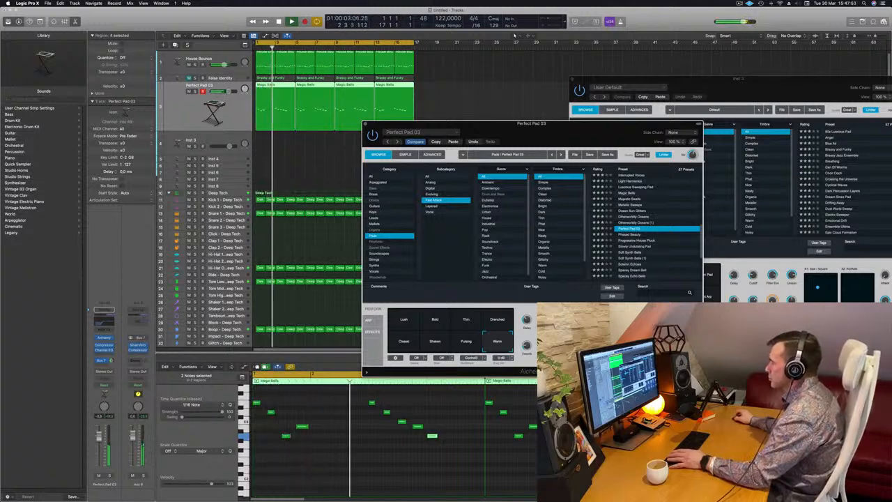
drag(555, 287, 572, 263)
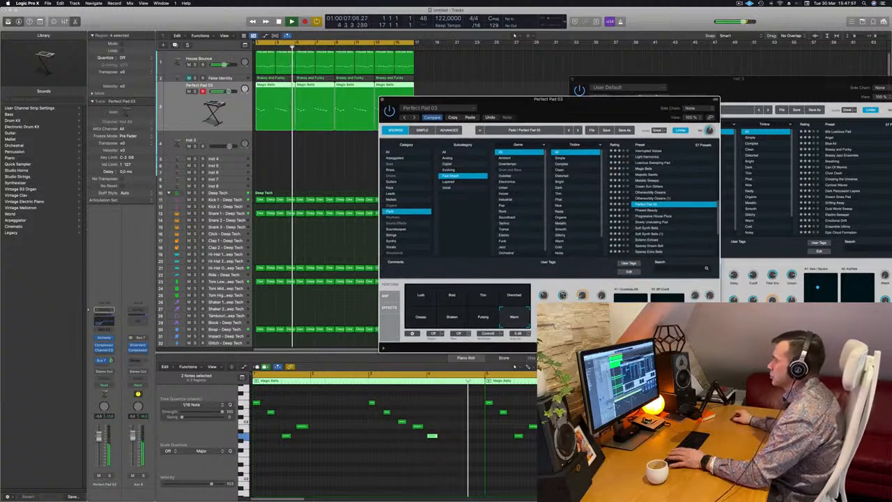
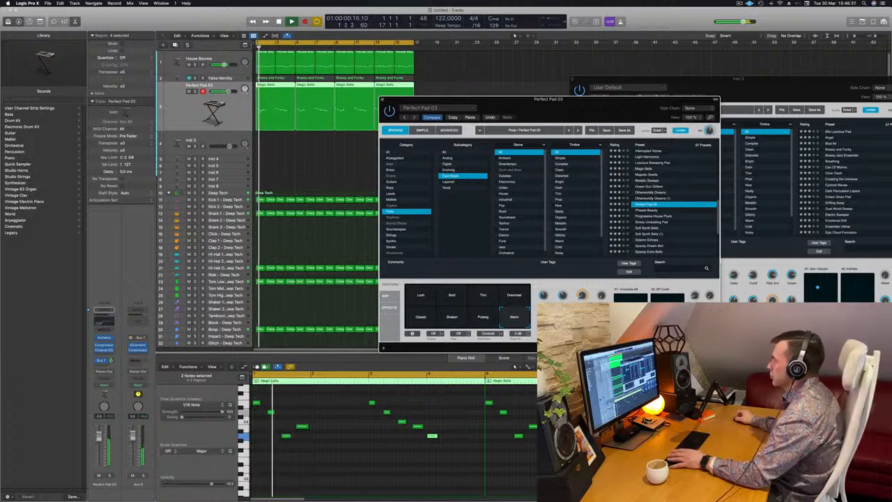
drag(606, 117, 663, 102)
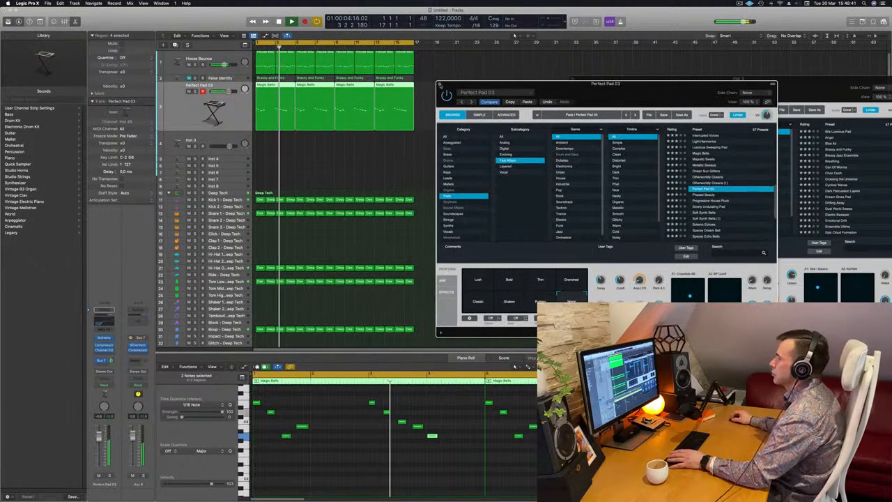
click(439, 85)
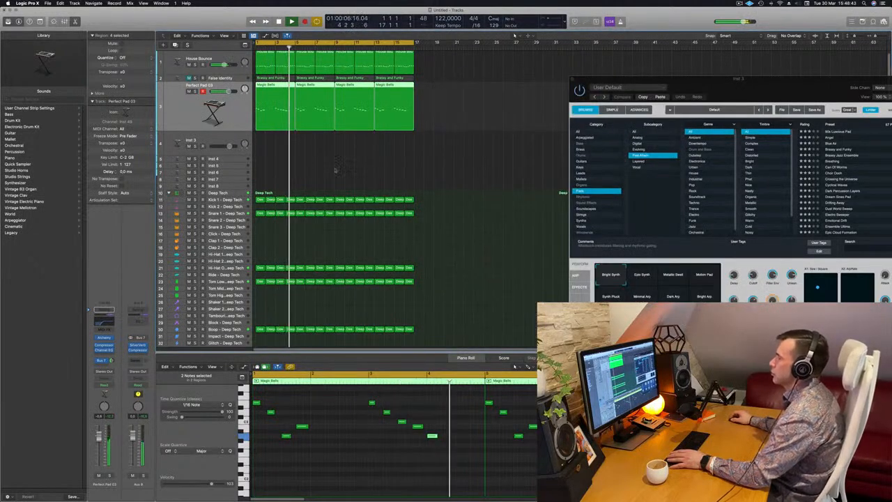
In the Perfect Pad 03 Channel EQ, set the low cut to 193 Hz and cut 2.1 dB at 3500 Hz
click(335, 169)
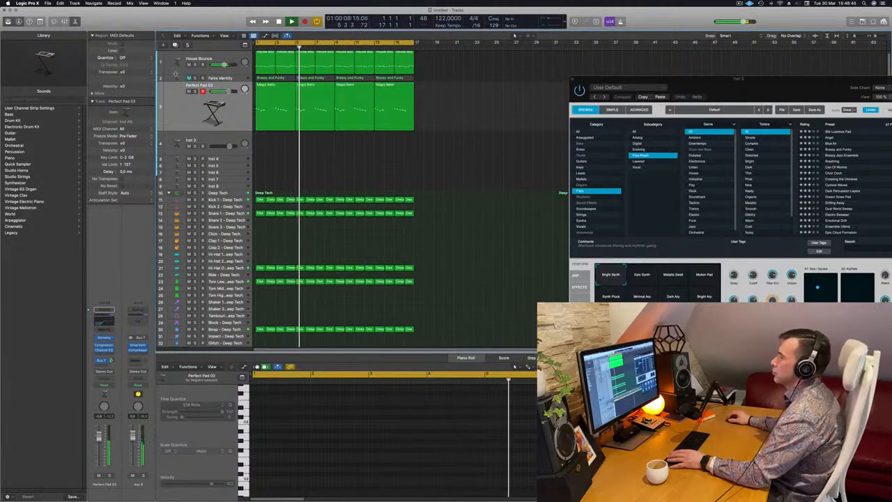
click(176, 103)
key(Return)
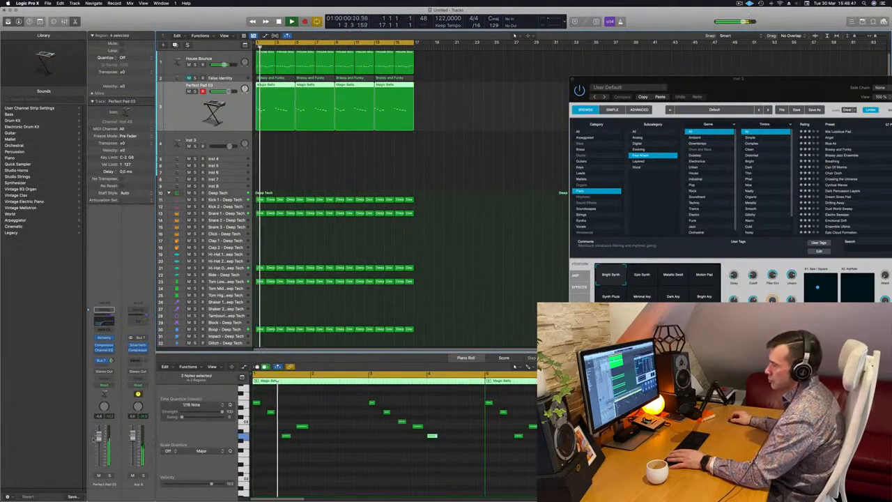
click(104, 325)
drag(577, 224, 536, 226)
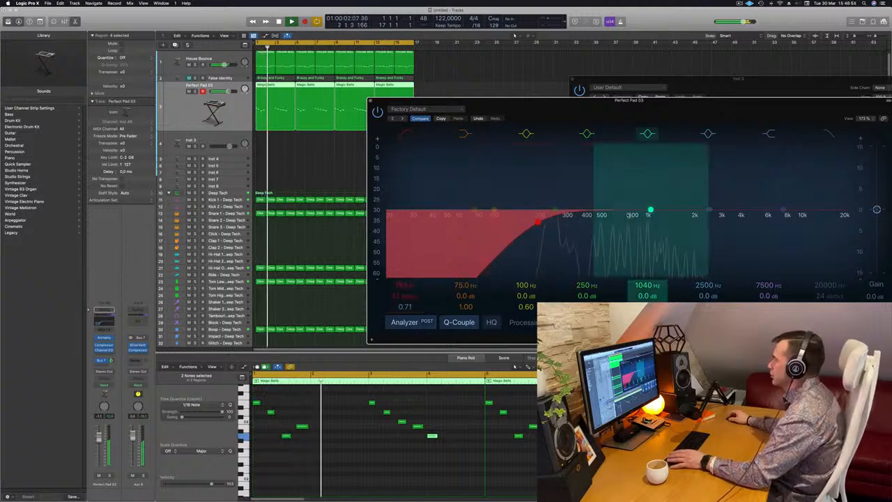
drag(708, 211, 694, 209)
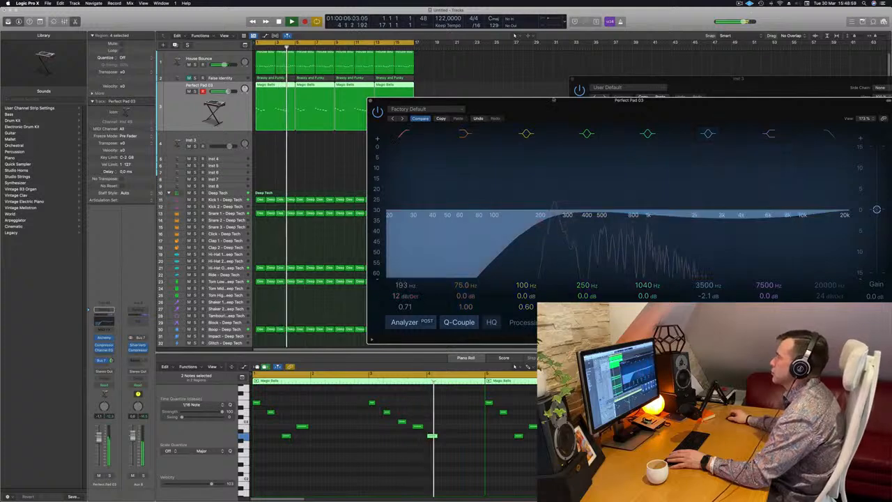
drag(498, 110, 653, 108)
key(Return)
click(72, 365)
key(Return)
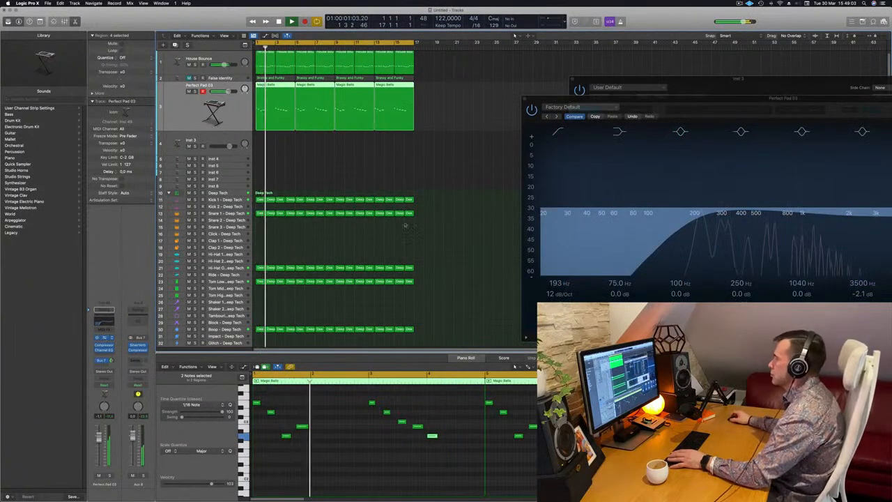
Reopen the Perfect Pad 03 synth window and raise the track's volume slightly
click(103, 337)
key(Return)
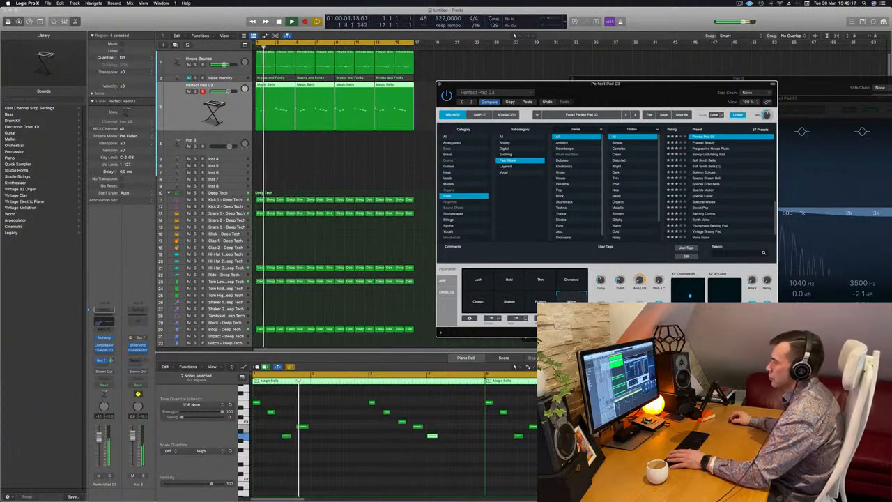
click(99, 437)
key(Return)
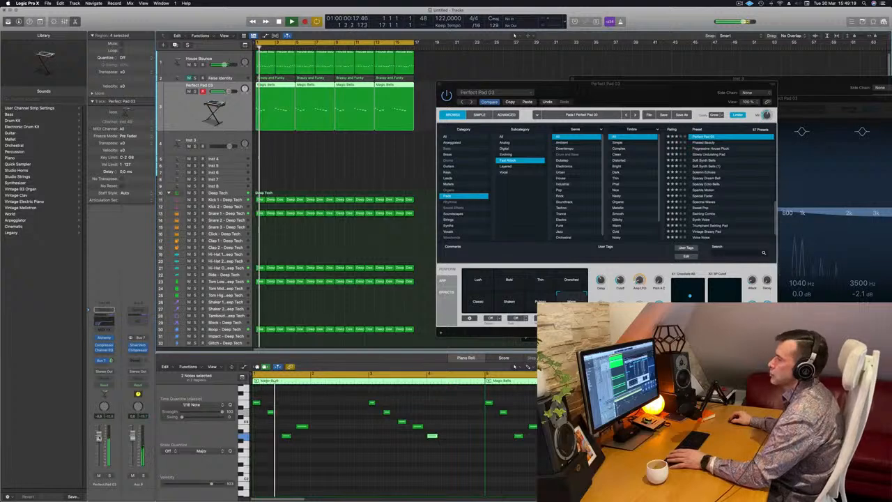
drag(653, 83, 733, 158)
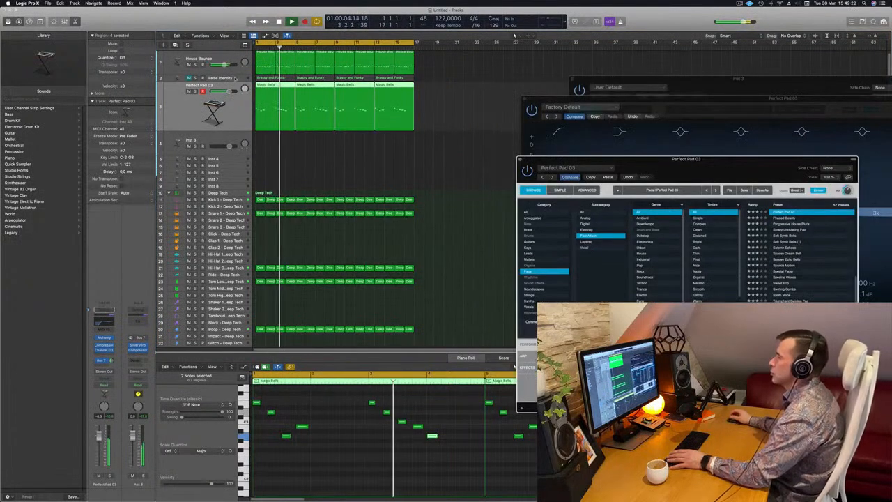
Unmute the False Identity track and add a Channel EQ to it with a low cut at 240 Hz
click(236, 78)
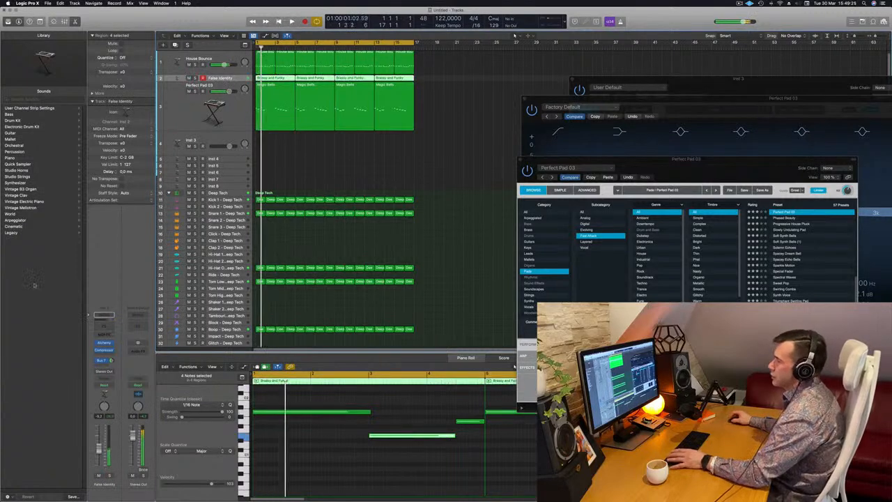
click(103, 326)
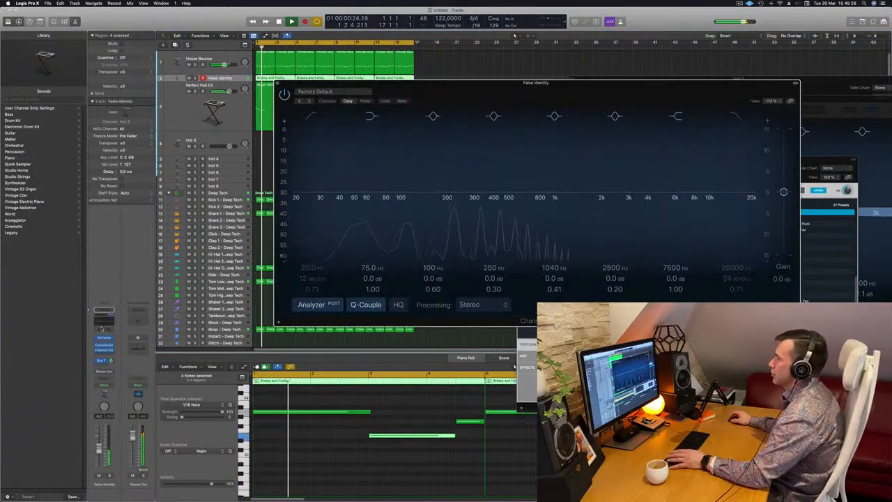
click(311, 117)
drag(314, 147, 478, 145)
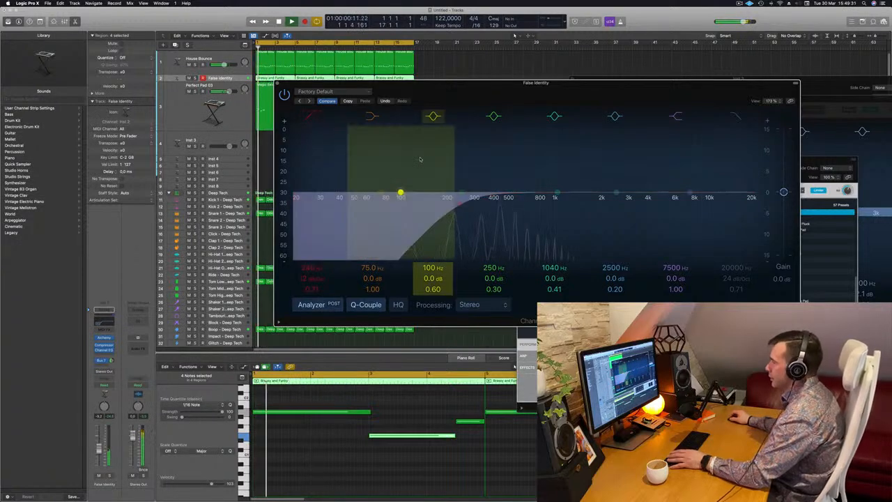
Move the False Identity EQ window lower and bring the Perfect Pad 03 EQ window to the front
drag(581, 90, 560, 147)
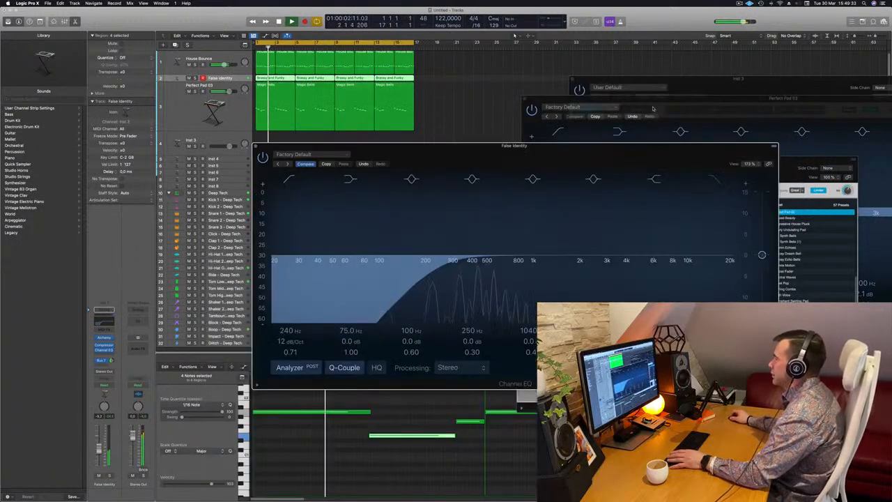
click(652, 108)
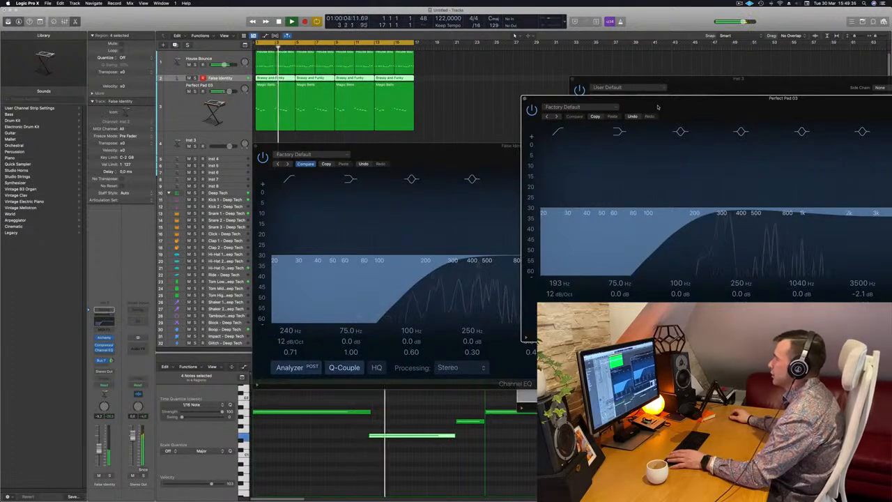
Solo the False Identity and Perfect Pad 03 tracks, and increase the height of the False Identity track
drag(429, 152, 363, 146)
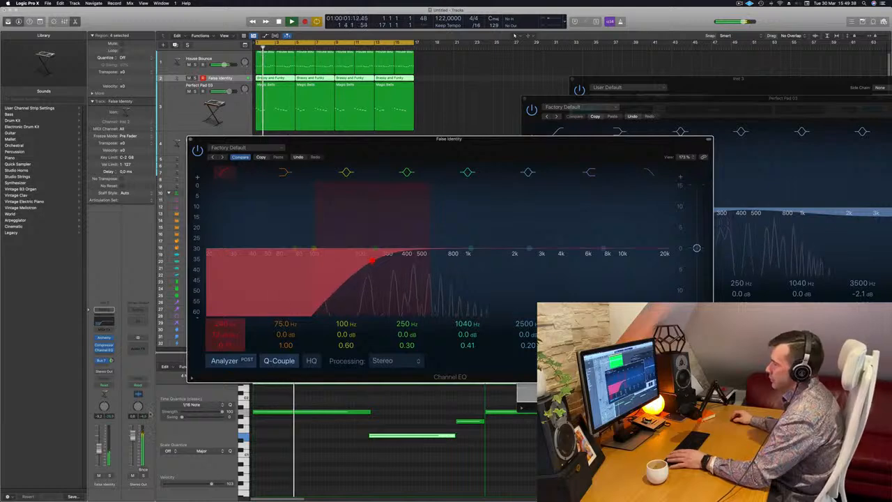
click(110, 476)
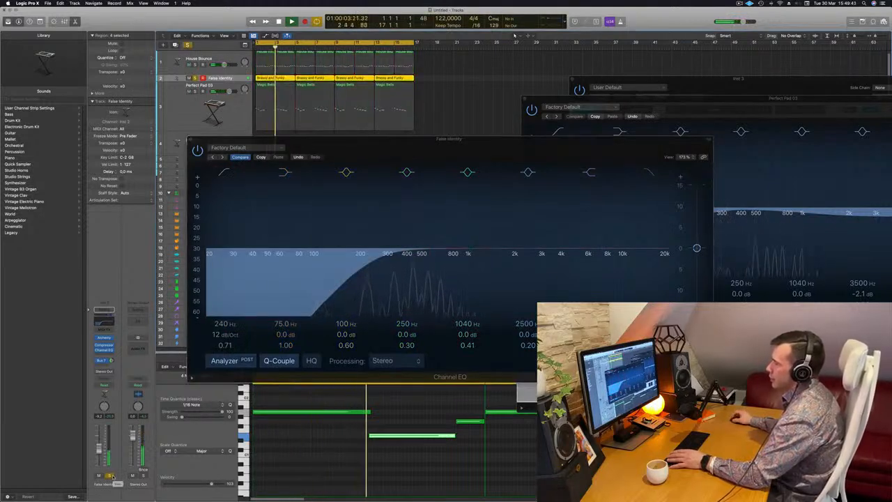
scroll(349, 84, down, 3)
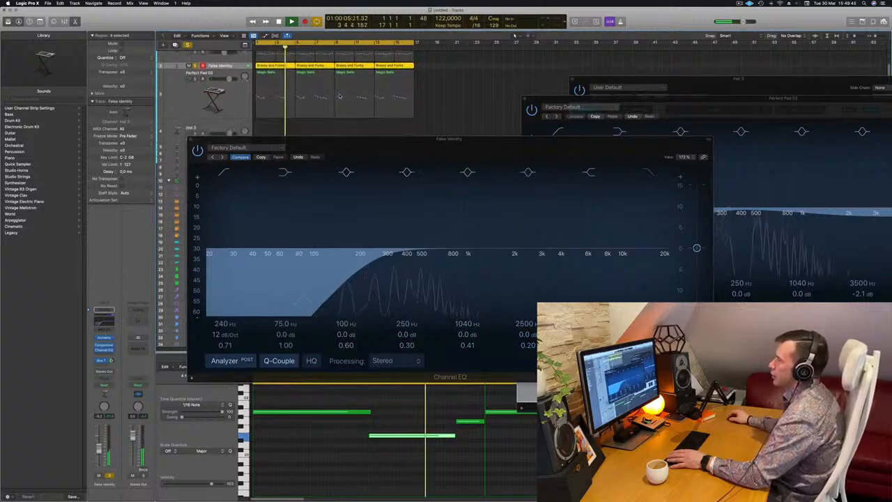
scroll(325, 96, up, 3)
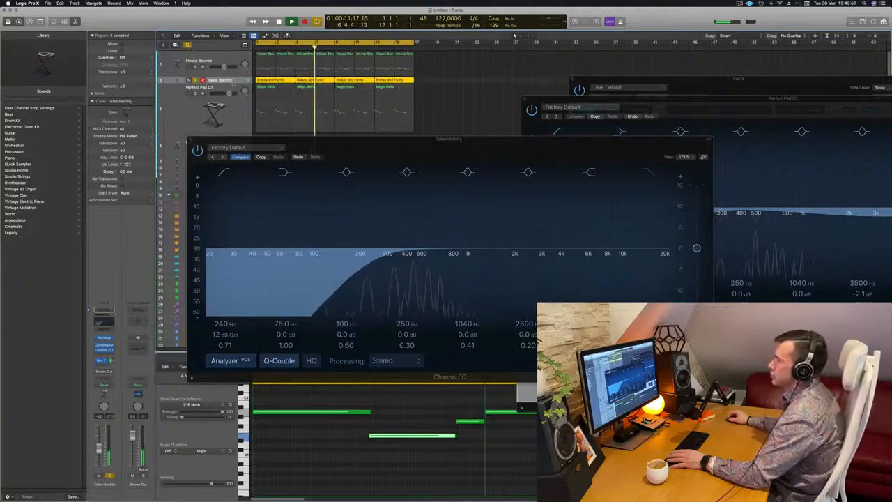
drag(231, 82, 231, 105)
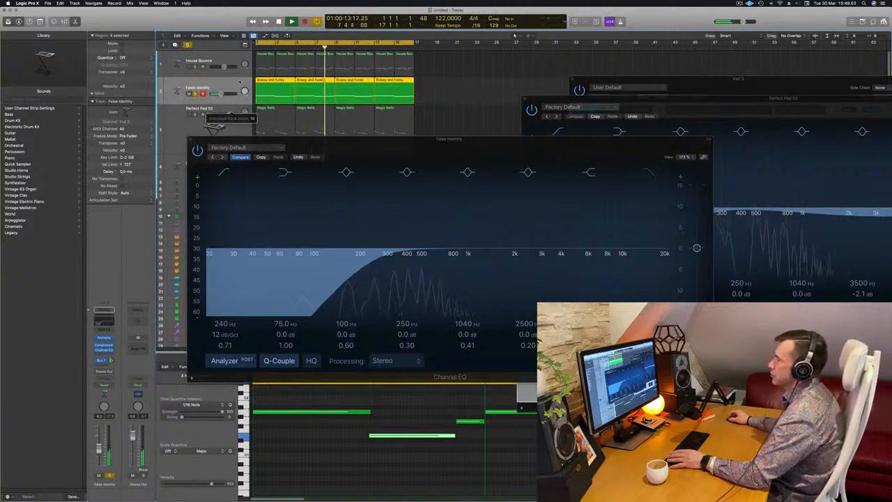
click(195, 114)
key(Return)
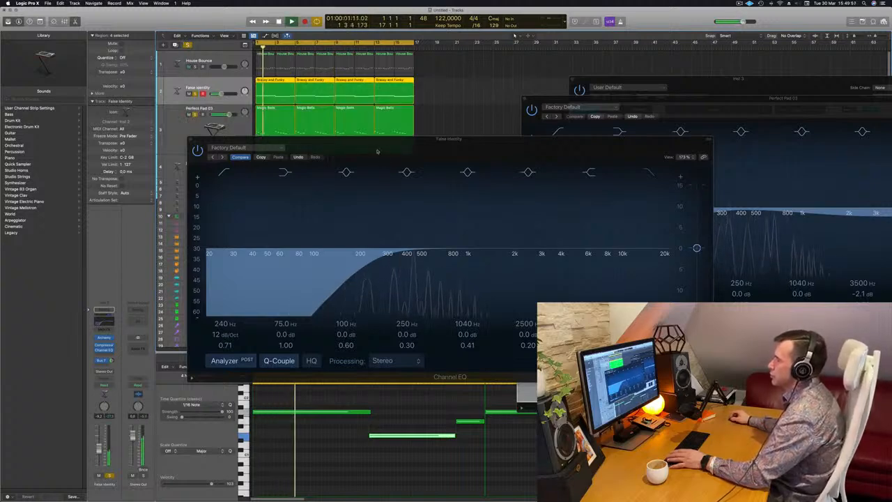
Lower the low cut in the False Identity Channel EQ to 102 Hz and close the EQ window
drag(377, 151, 299, 152)
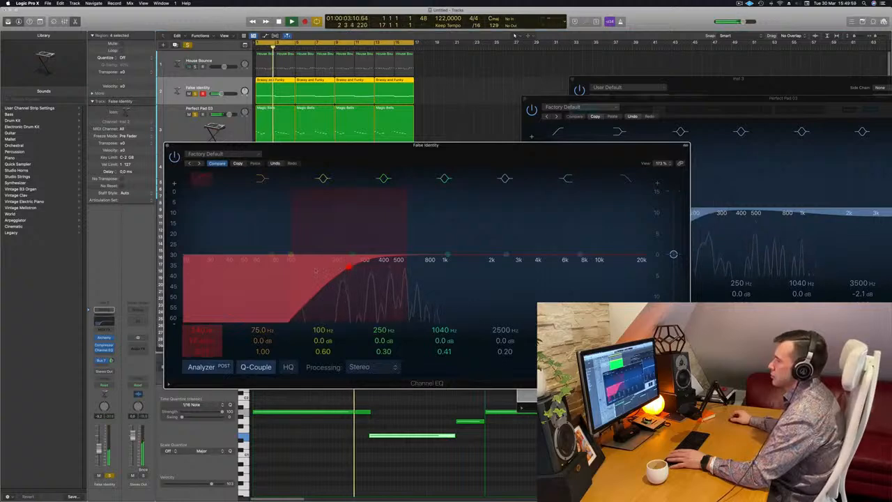
drag(350, 268, 319, 263)
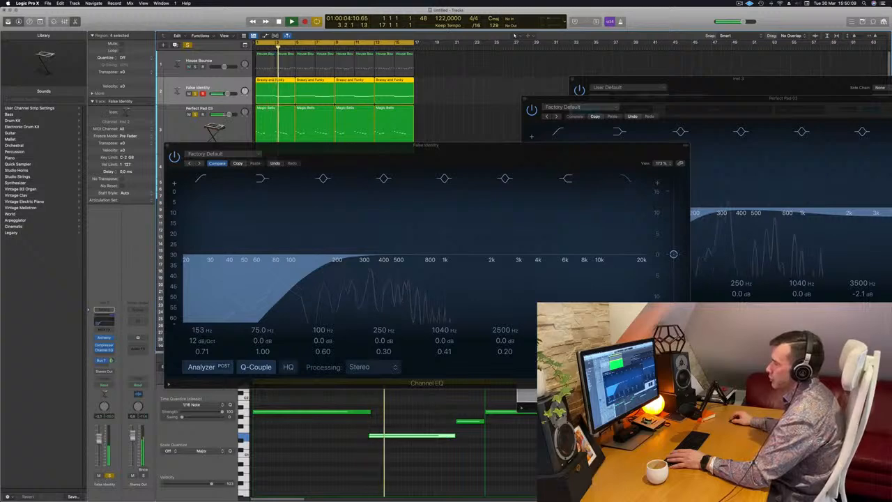
drag(318, 266, 290, 267)
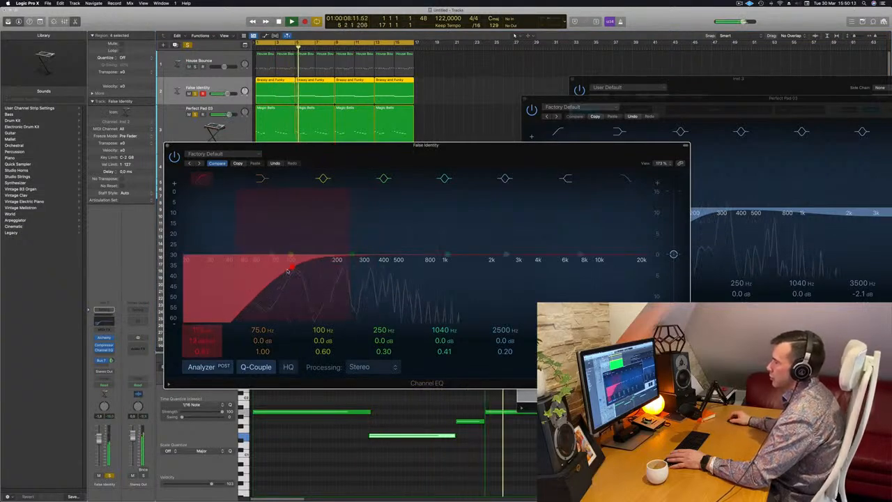
drag(531, 146, 658, 148)
key(Return)
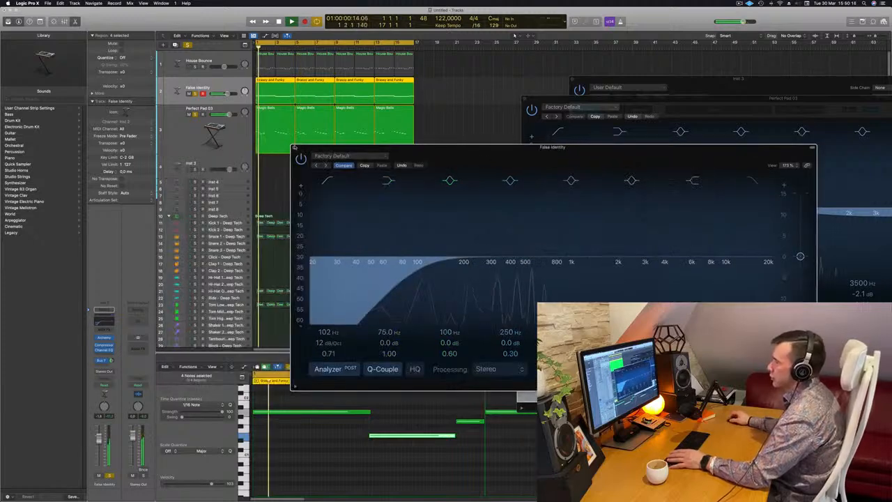
click(295, 146)
Select the Perfect Pad 03 track, open its Alchemy synth and replay the loop from the start
key(Return)
click(221, 147)
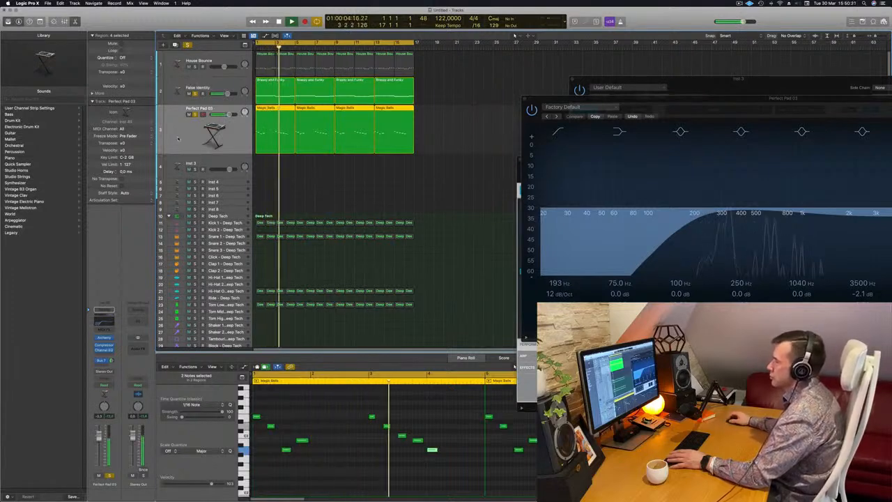
key(Return)
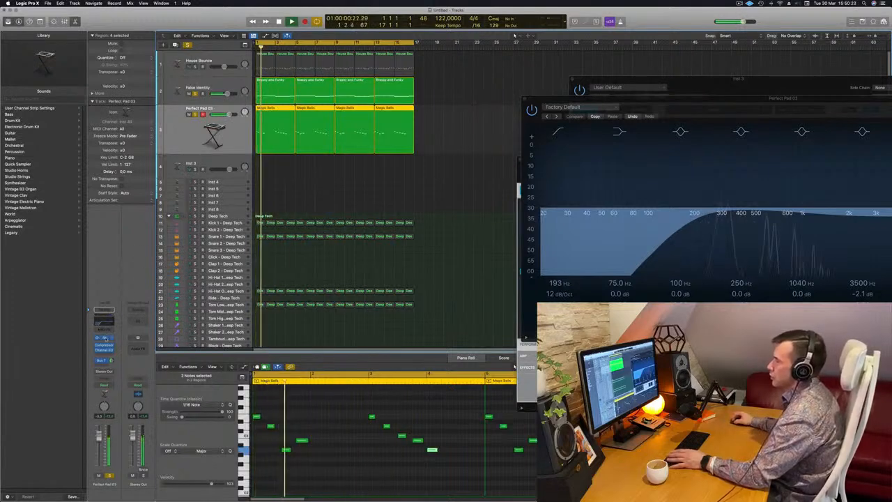
click(106, 338)
click(106, 338)
key(Return)
drag(715, 169, 528, 162)
key(Return)
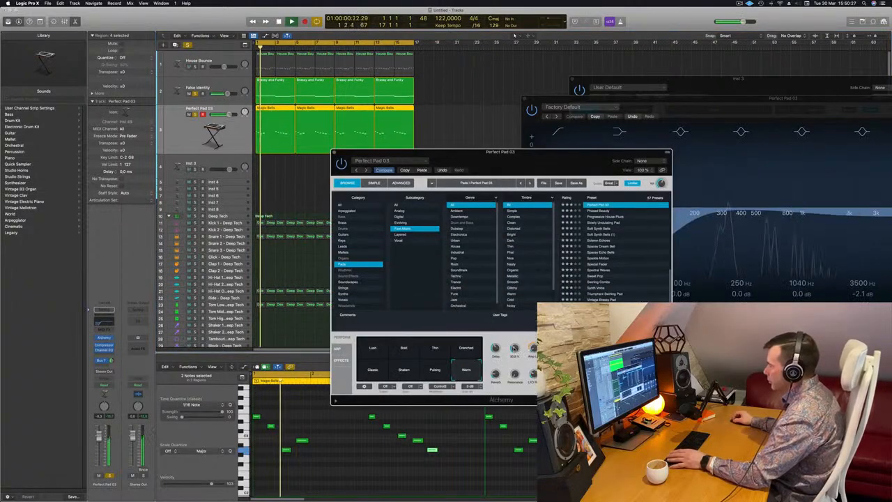
key(Return)
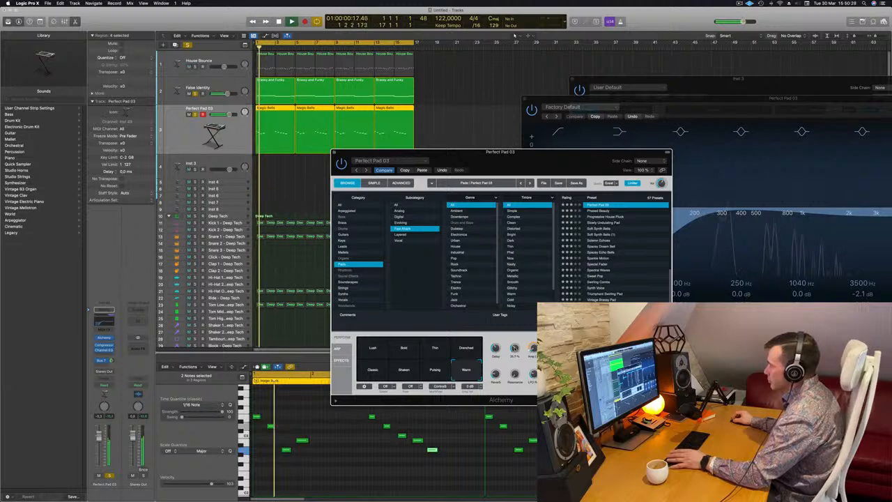
Add Kick 1 and House Bounce to the soloed tracks, close the Perfect Pad 03 synth, and replay from the start
drag(548, 152, 693, 153)
key(Return)
click(195, 223)
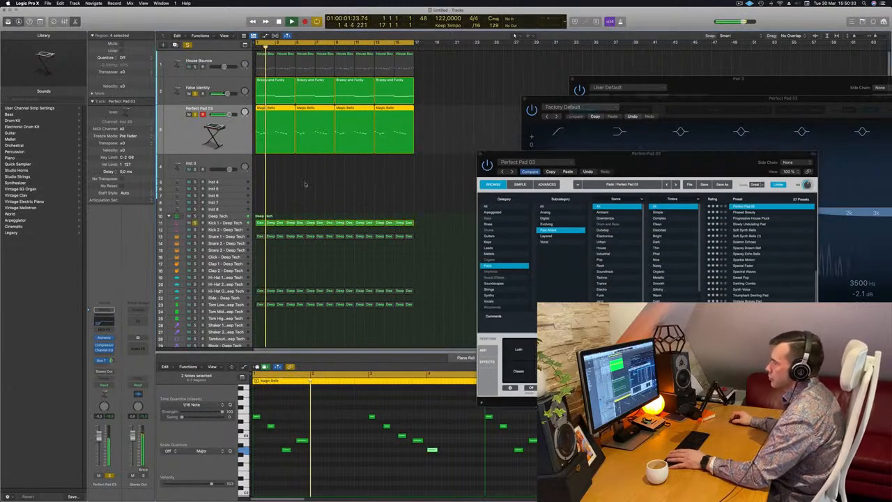
drag(676, 165, 616, 179)
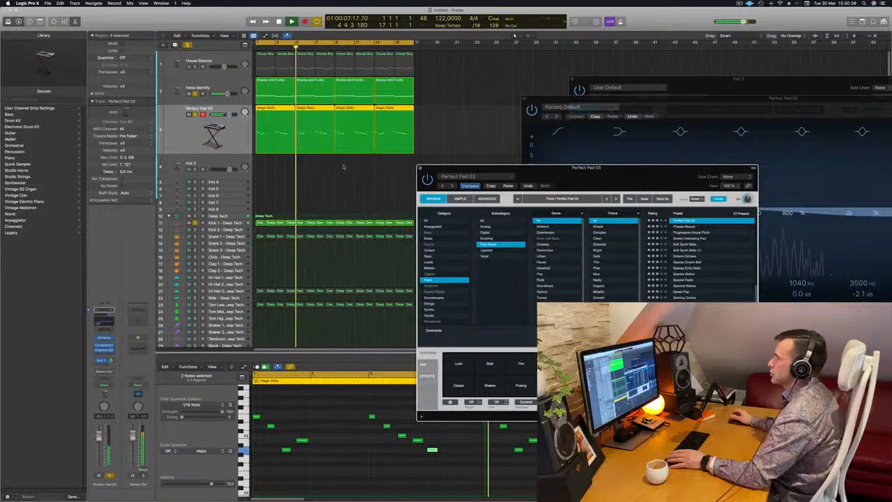
click(420, 169)
click(195, 62)
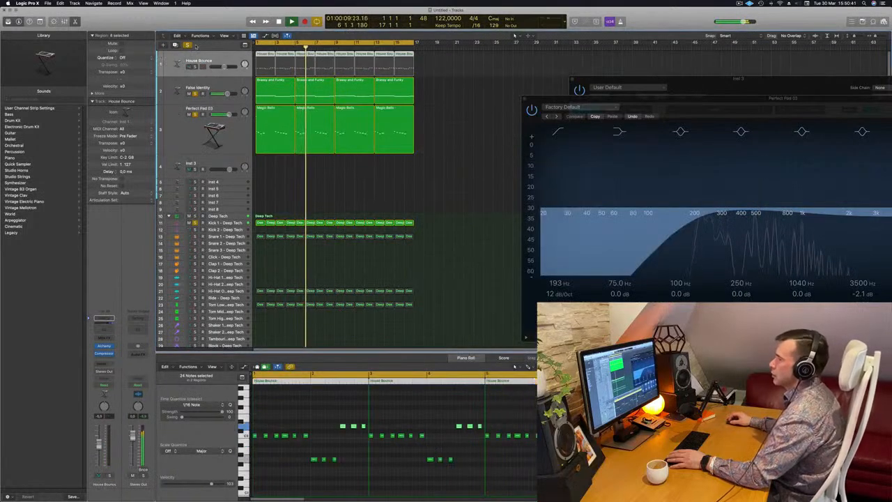
click(195, 67)
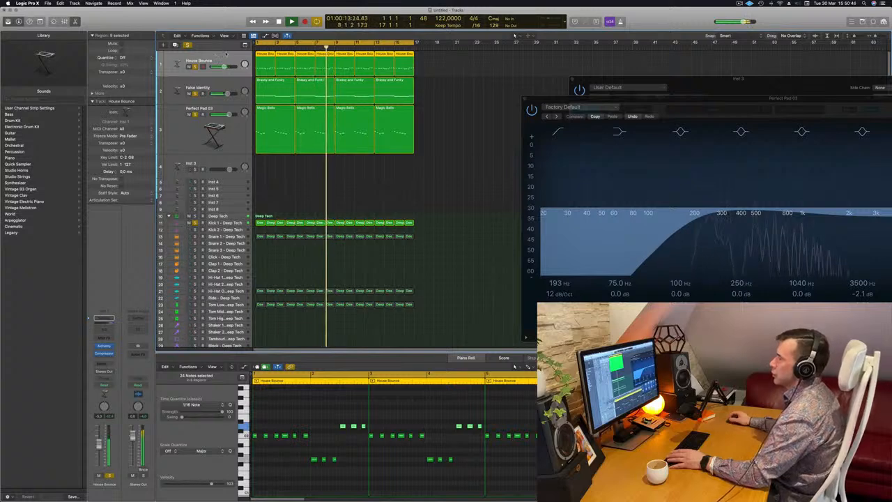
key(Return)
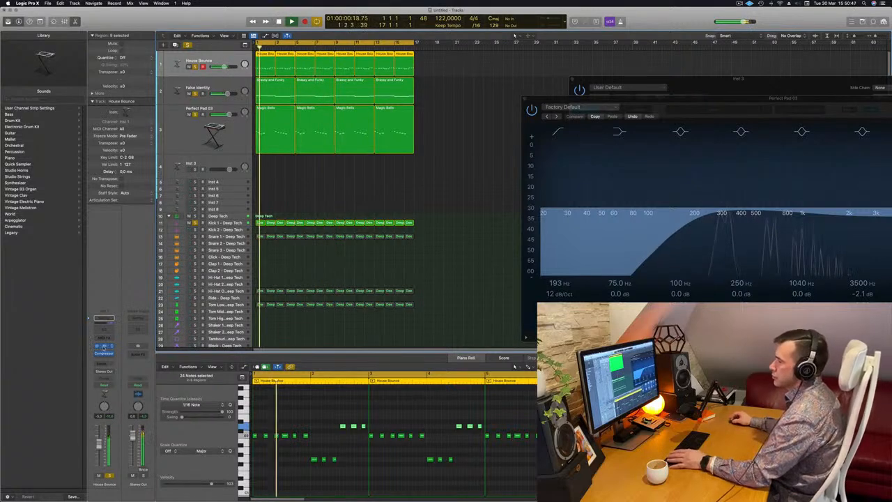
Open the House Bounce synth, clear all solos and duplicate the House Bounce track with the same settings
click(104, 345)
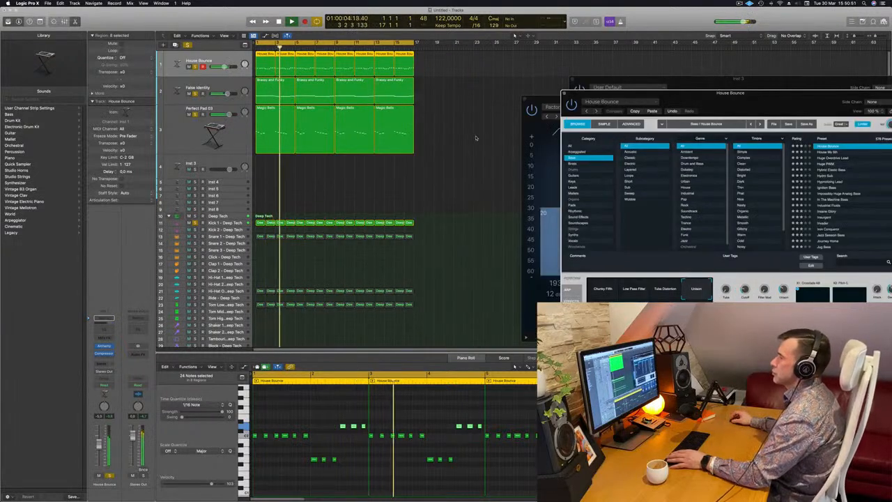
click(452, 127)
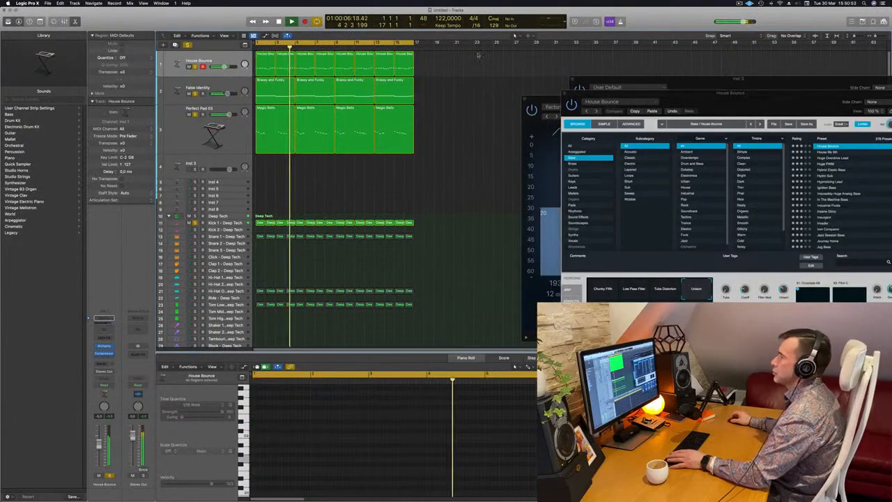
click(220, 59)
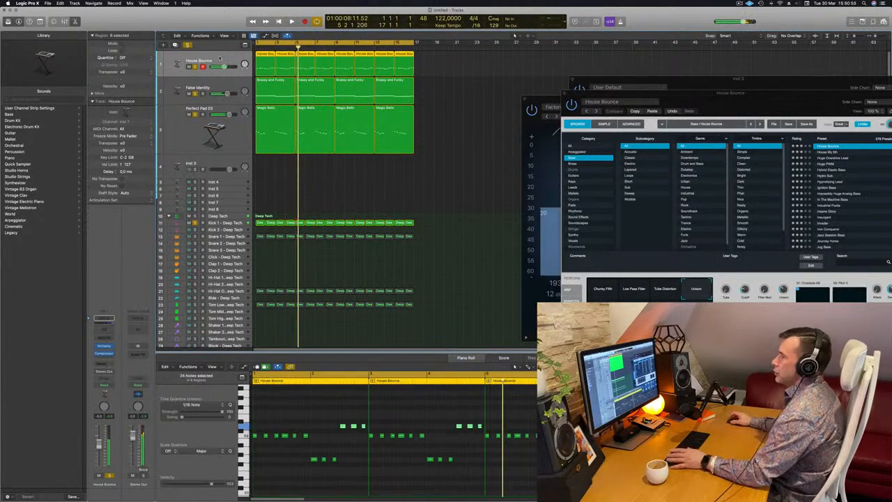
key(Return)
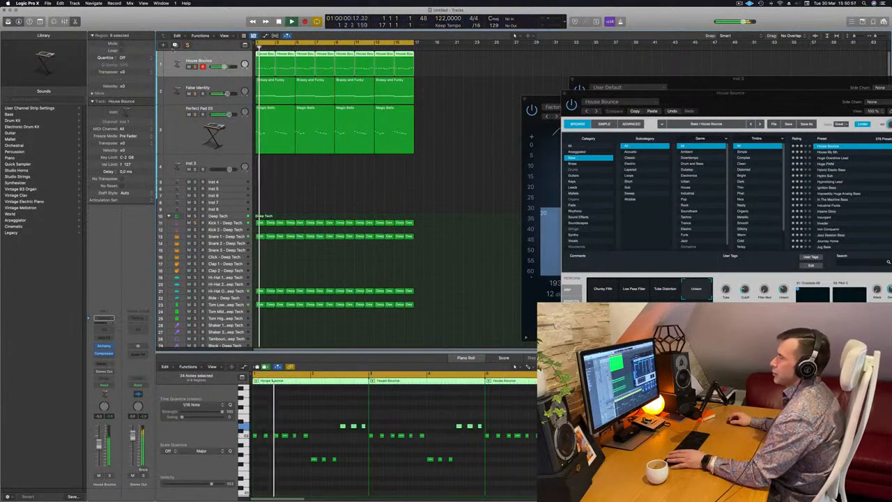
key(super+d)
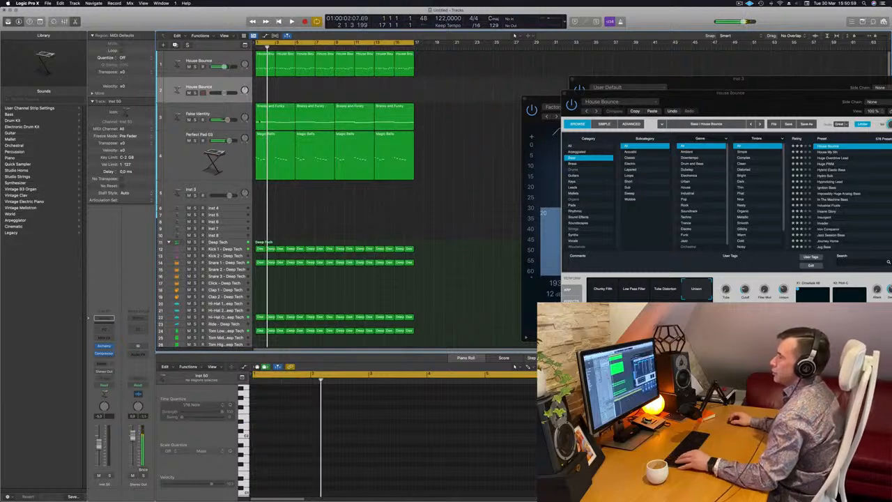
Copy the first Brassy and Funky region onto the duplicated House Bounce track and mute the original House Bounce track
click(276, 107)
drag(281, 107, 281, 82)
scroll(321, 409, down, 2)
click(359, 434)
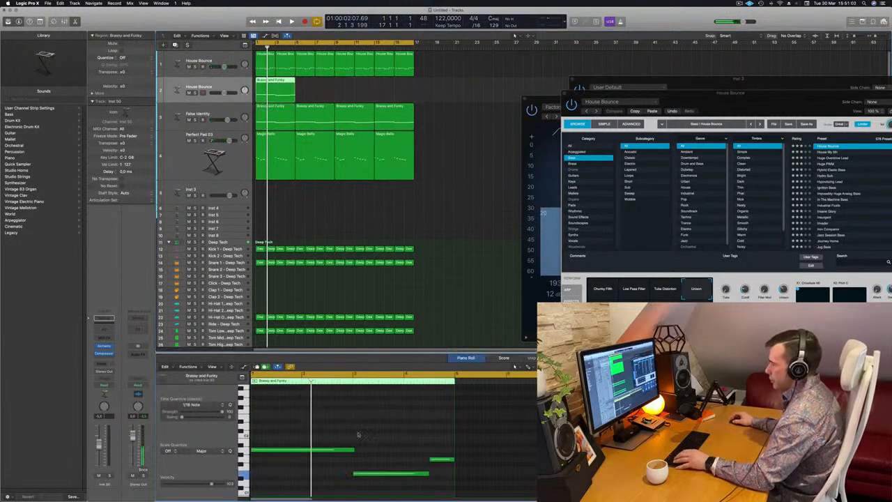
click(188, 66)
key(space)
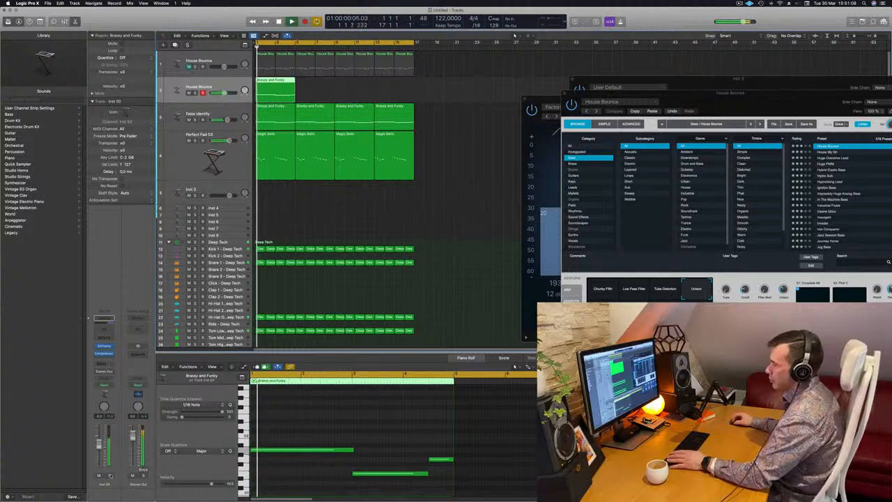
click(110, 474)
click(109, 475)
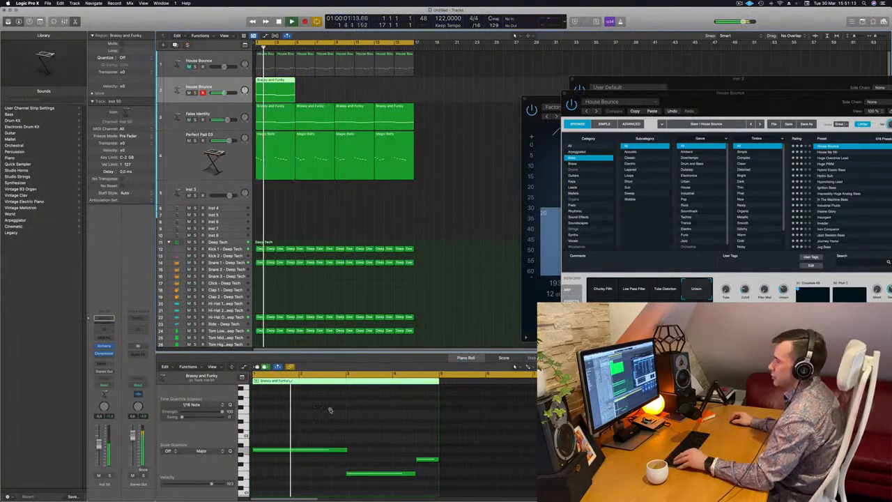
Repeat the Brassy and Funky region on the duplicated House Bounce track up to bar 17 and replay the loop
scroll(326, 412, left, 1)
scroll(319, 414, left, 1)
scroll(301, 416, left, 1)
scroll(302, 417, left, 1)
scroll(302, 417, left, 2)
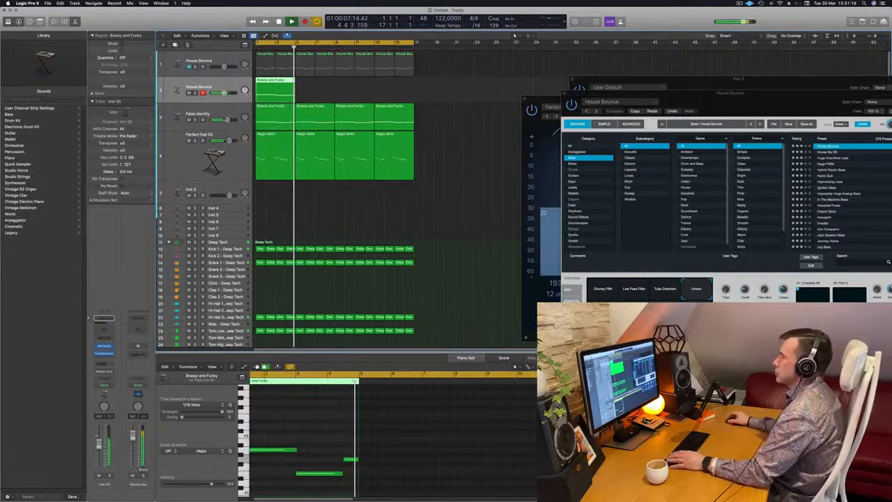
key(space)
drag(267, 81, 376, 87)
key(Return)
key(space)
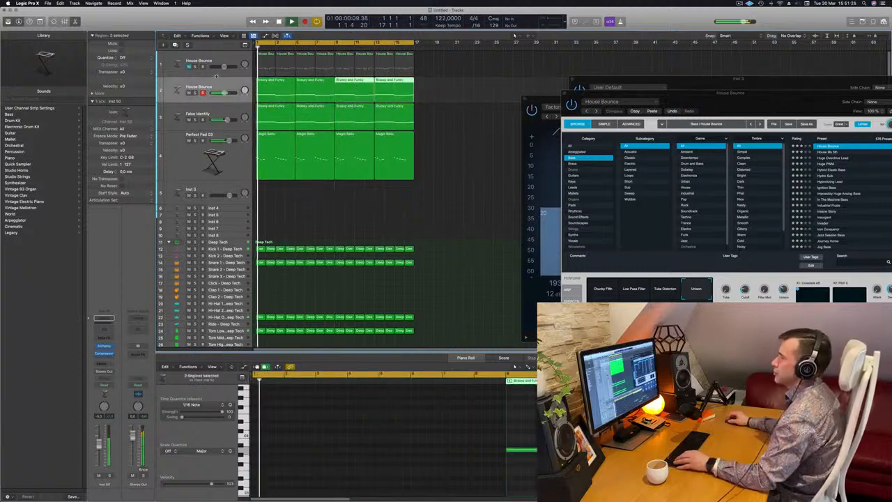
Move the House Bounce synth window lower, select all regions on the duplicated track and lower its volume slightly
drag(725, 101, 525, 214)
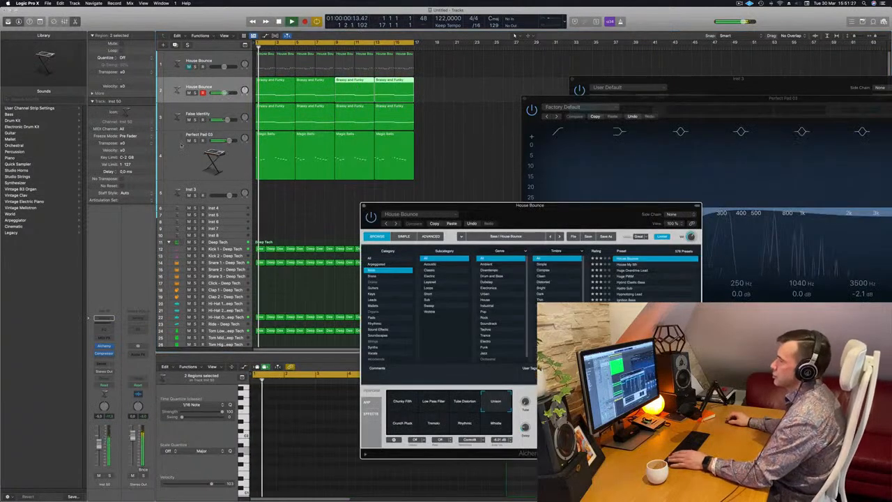
click(183, 86)
key(space)
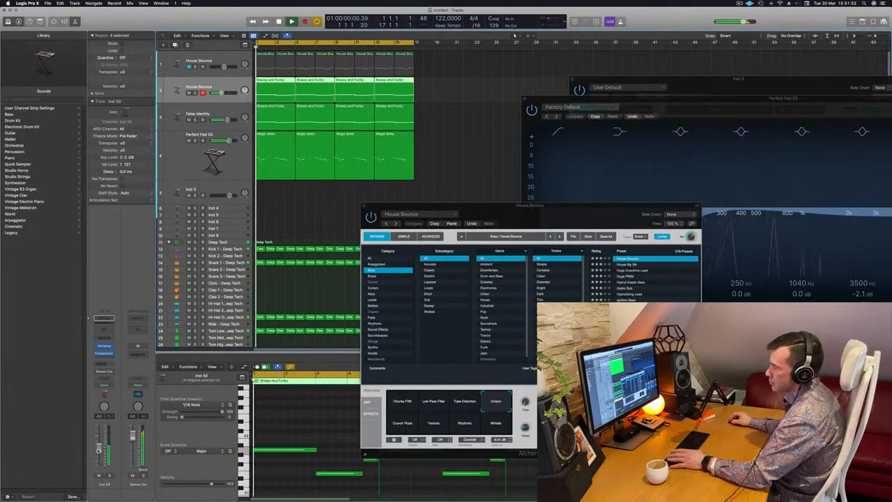
Add a Channel EQ to the duplicated House Bounce track, cutting 0.5 dB at 103 Hz and boosting the 75 Hz low shelf by 7.2 dB
click(107, 332)
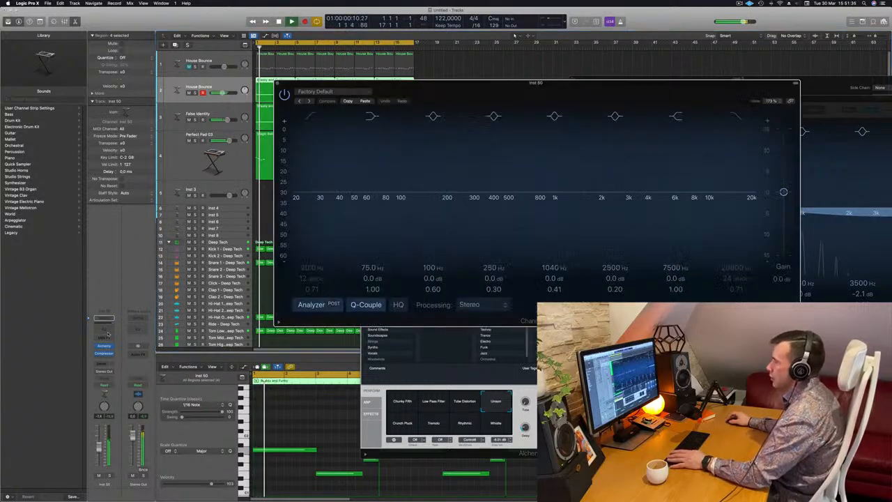
drag(400, 190, 401, 197)
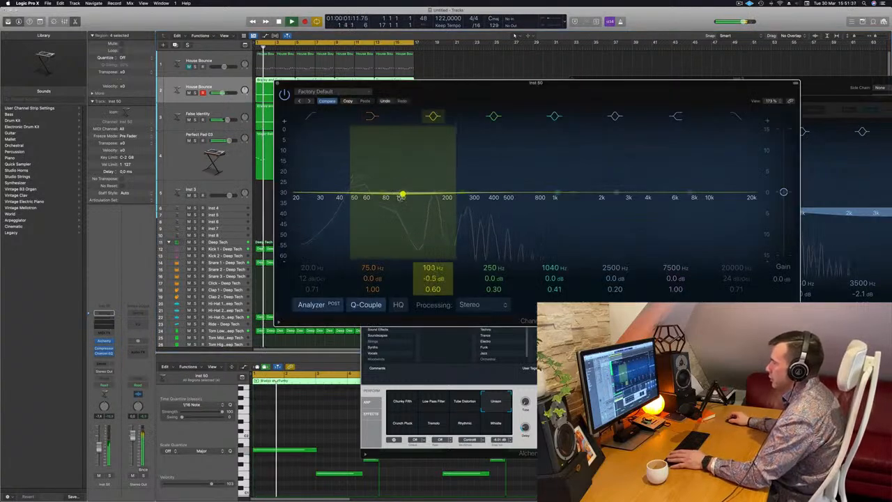
scroll(370, 278, up, 5)
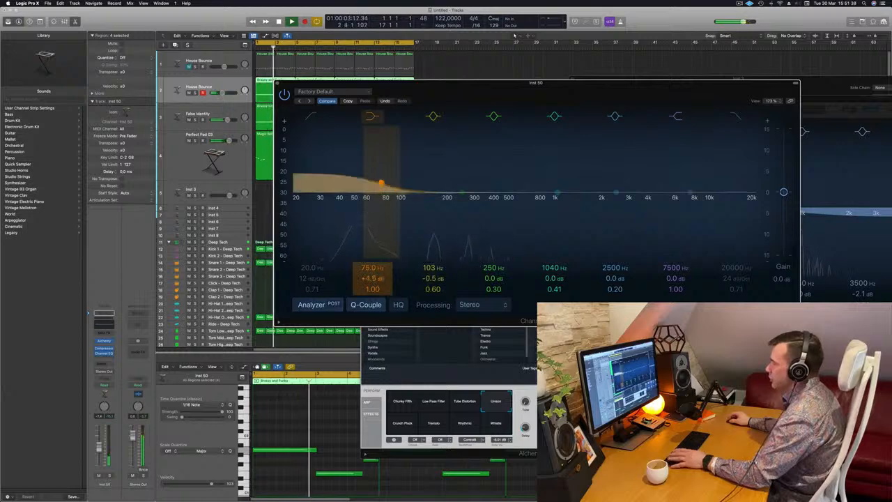
scroll(370, 278, up, 5)
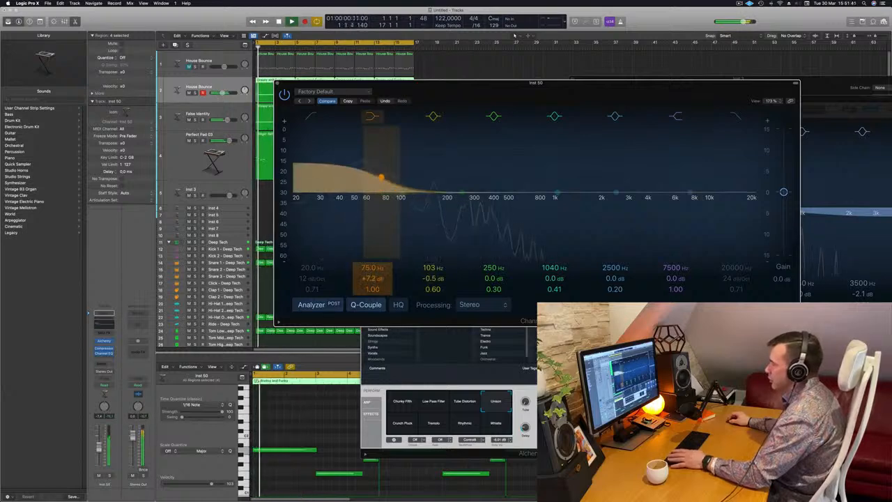
Set the 75 Hz low shelf on the duplicated House Bounce EQ to +5.4 dB, then close the EQ and synth windows
scroll(369, 278, up, 2)
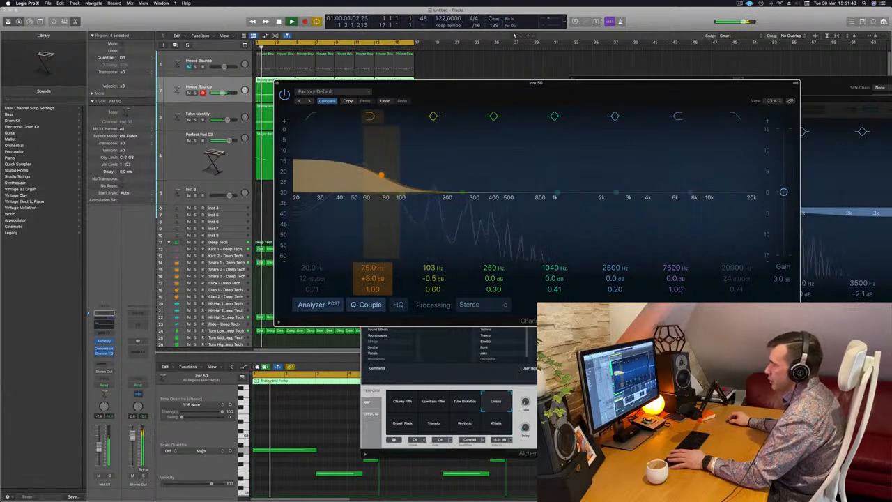
key(space)
scroll(368, 278, down, 3)
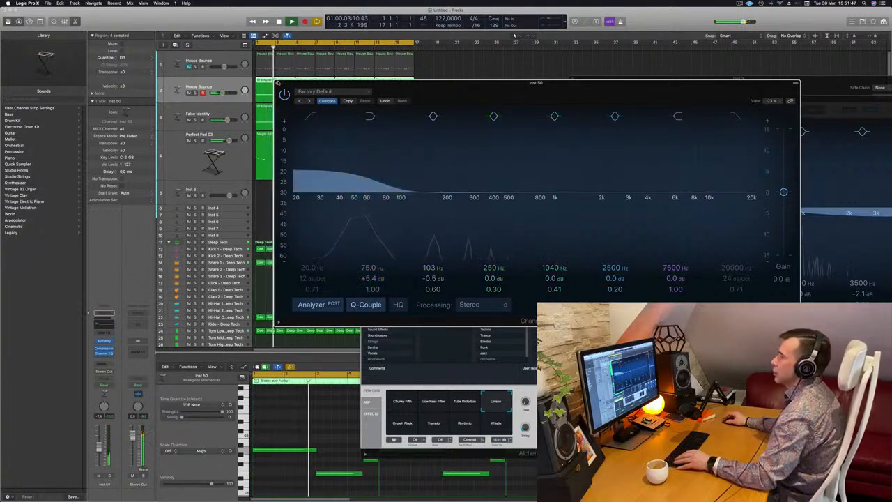
click(277, 83)
scroll(366, 129, up, 1)
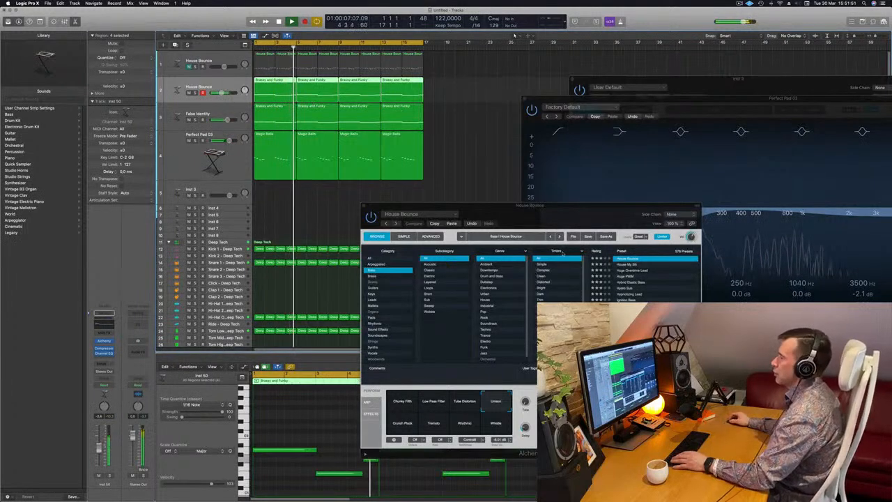
drag(496, 204, 468, 207)
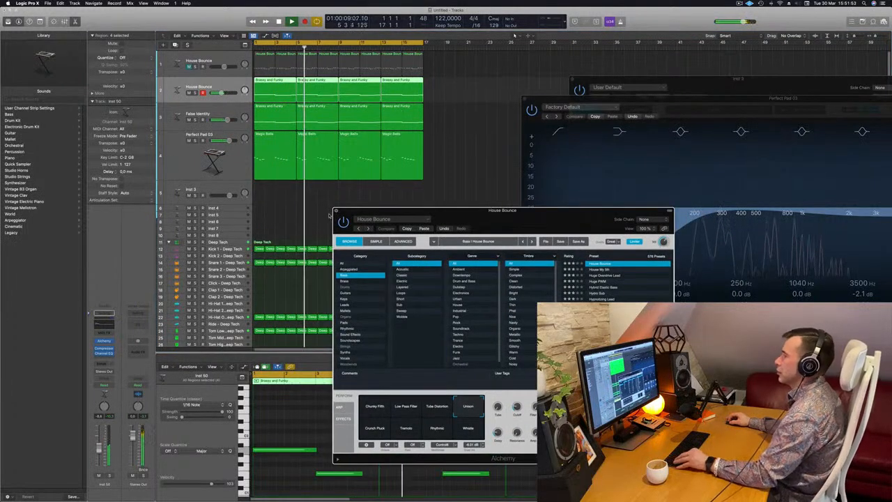
click(335, 211)
Select the Perfect Pad 03 track and replay the loop to check the balance between pad and bass
scroll(335, 212, down, 3)
click(227, 163)
key(space)
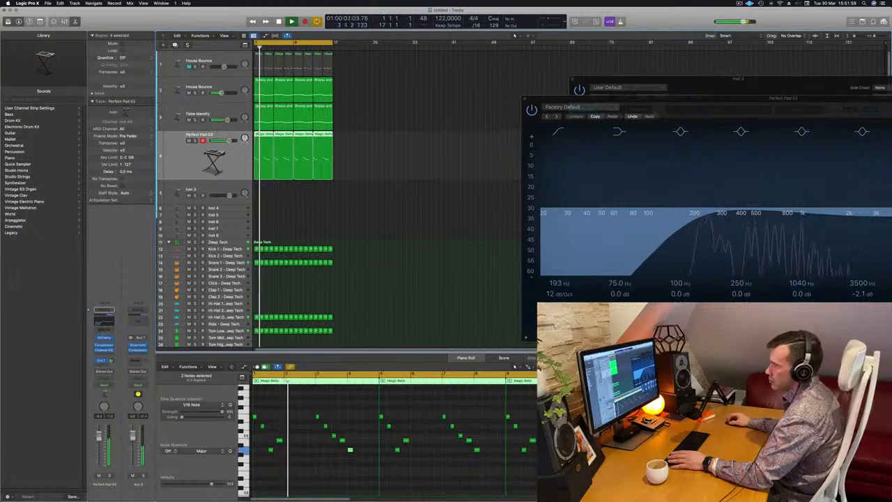
scroll(410, 205, up, 3)
scroll(378, 199, down, 2)
scroll(387, 182, up, 1)
scroll(391, 183, up, 1)
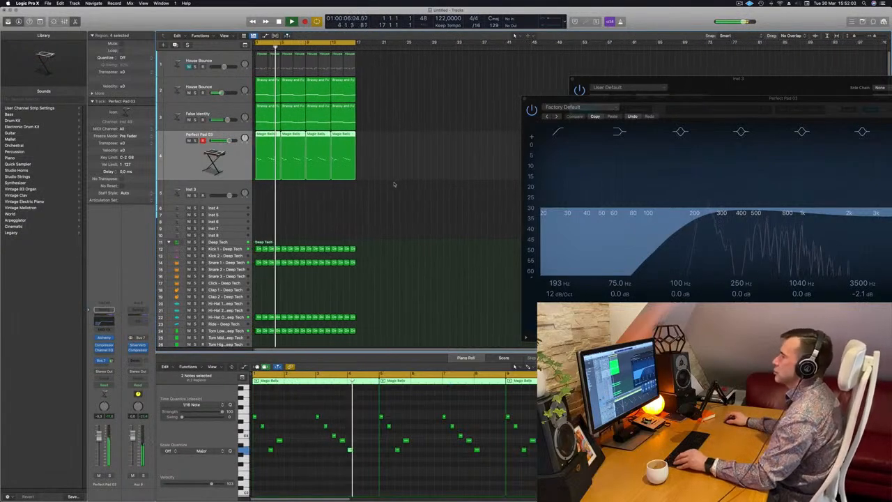
scroll(395, 183, up, 1)
scroll(395, 183, down, 1)
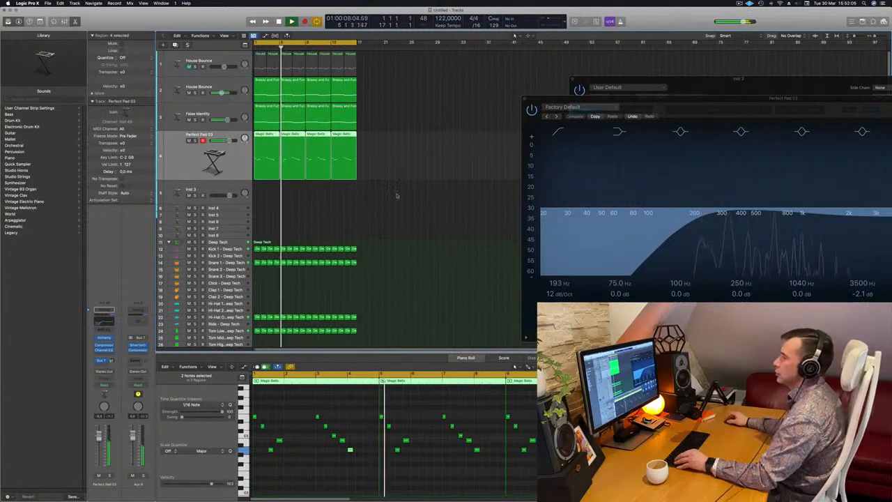
scroll(313, 195, up, 1)
Open the Channel EQ of the Kick 1 - Deep Tech track and switch off its low-cut band
click(237, 250)
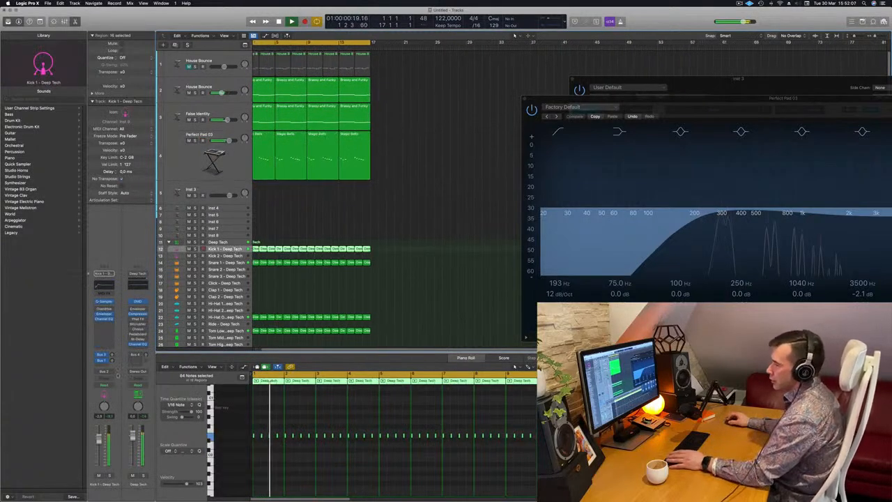
key(Return)
key(Return)
click(104, 318)
key(Return)
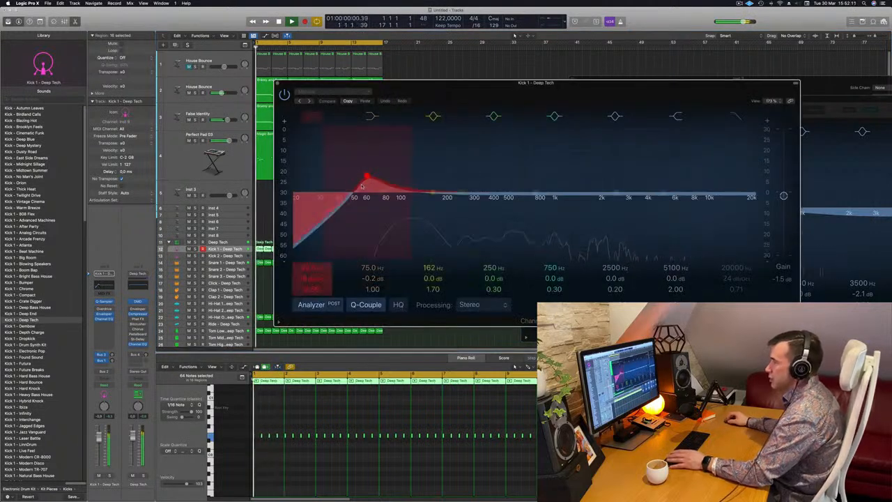
click(311, 115)
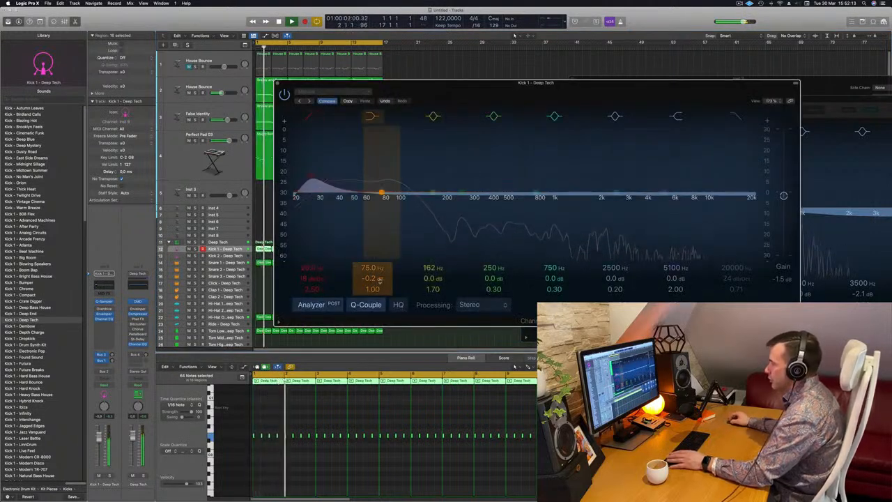
Set the kick EQ's low shelf to 109 Hz with a boost of 8.2 dB
drag(372, 279, 376, 277)
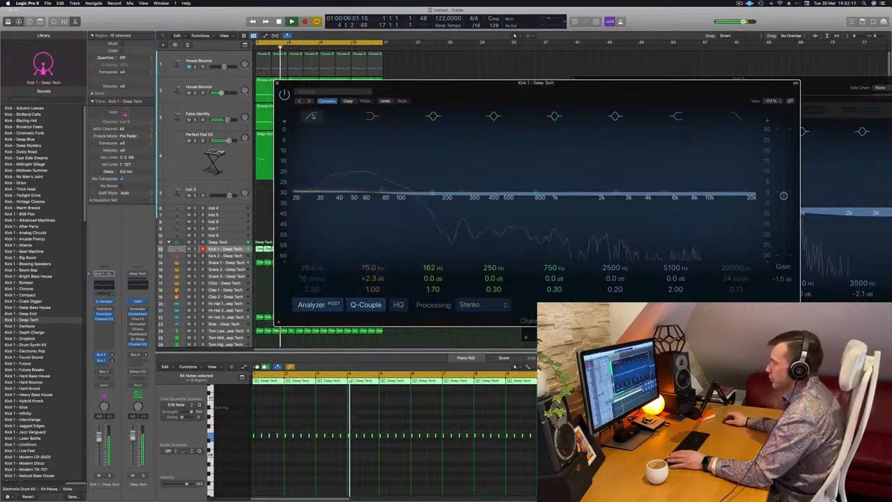
drag(372, 278, 373, 269)
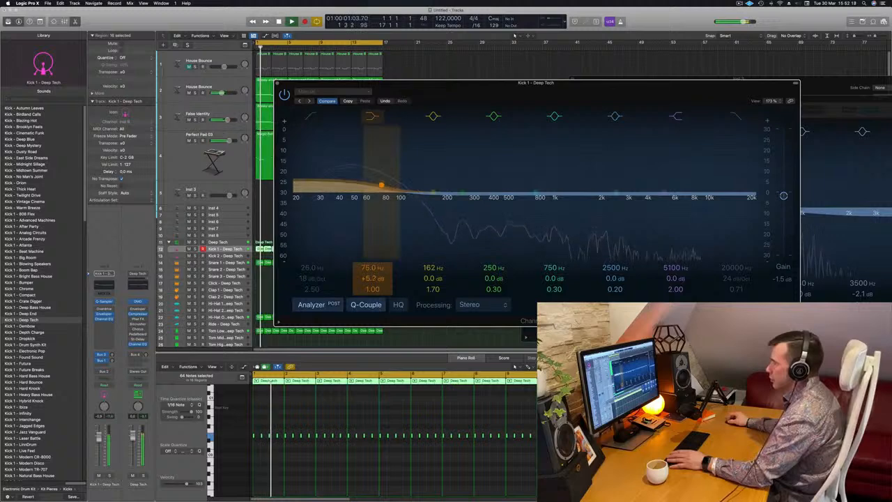
drag(381, 185, 406, 185)
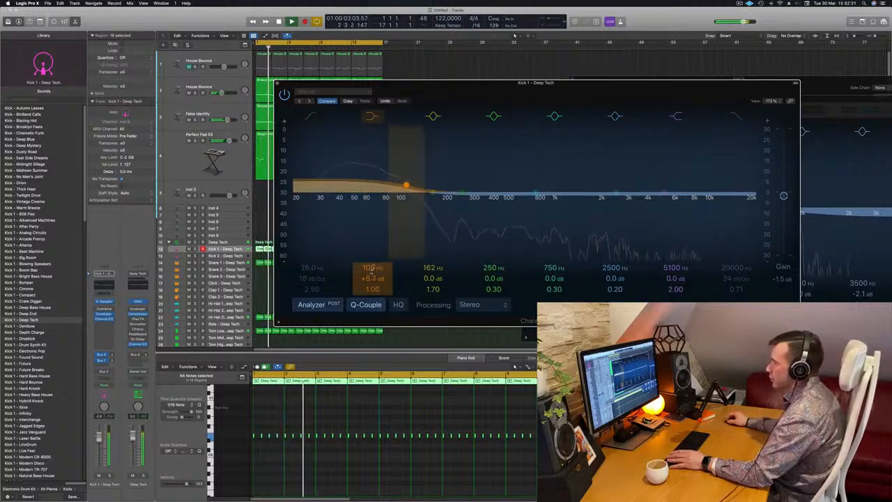
drag(365, 278, 365, 270)
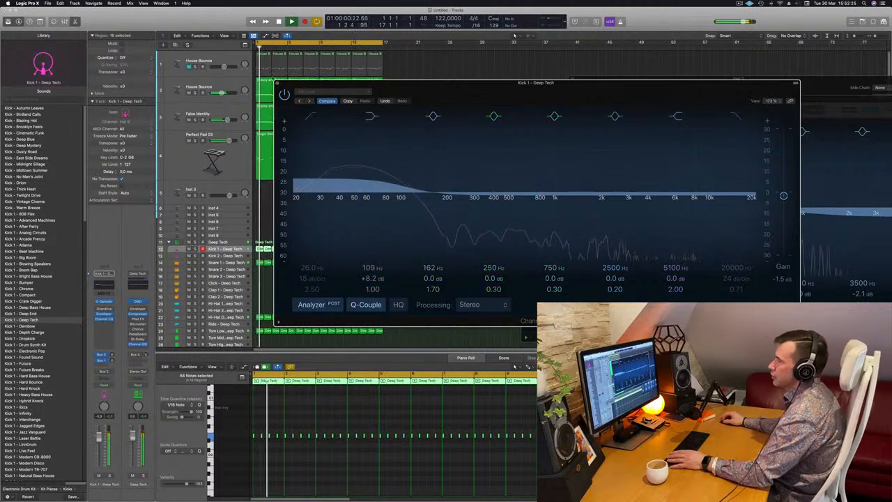
Close the kick's Channel EQ, lower the Kick 1 volume very slightly and deselect its regions
click(277, 83)
drag(99, 437, 100, 439)
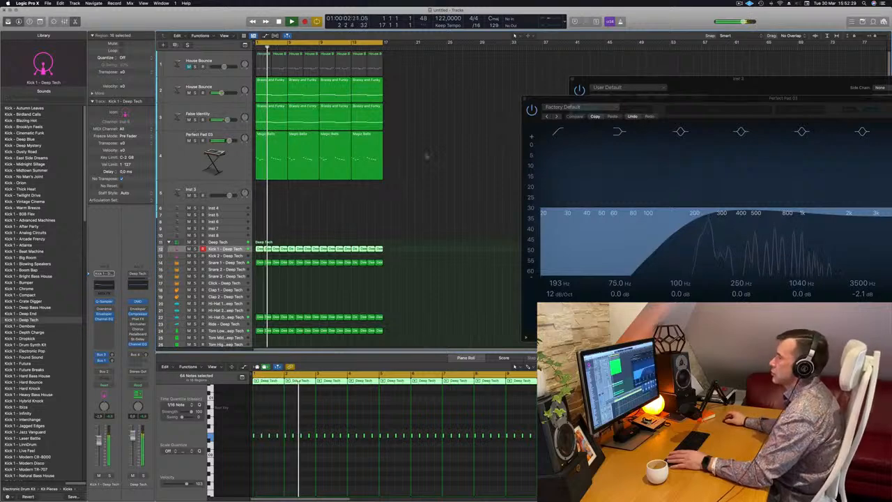
click(429, 163)
scroll(432, 163, right, 2)
scroll(431, 163, left, 2)
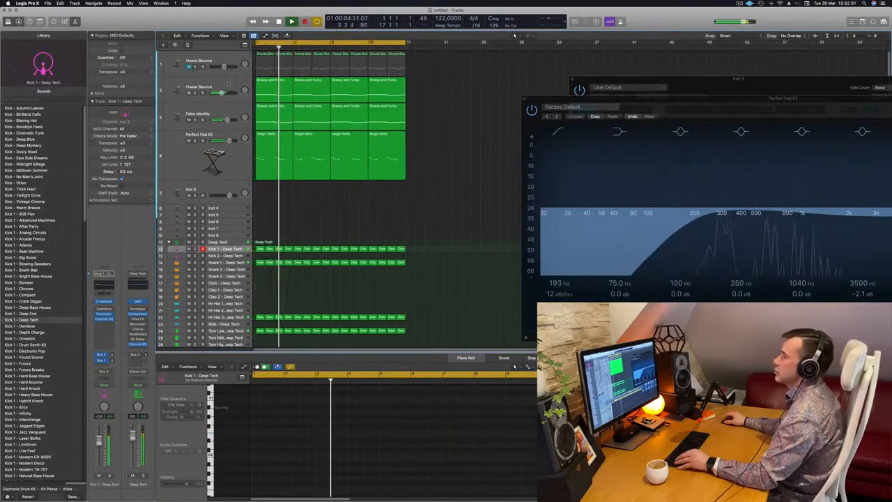
Reduce the 75 Hz low shelf on the duplicated House Bounce track's Channel EQ to +3.7 dB and close the EQ
click(230, 84)
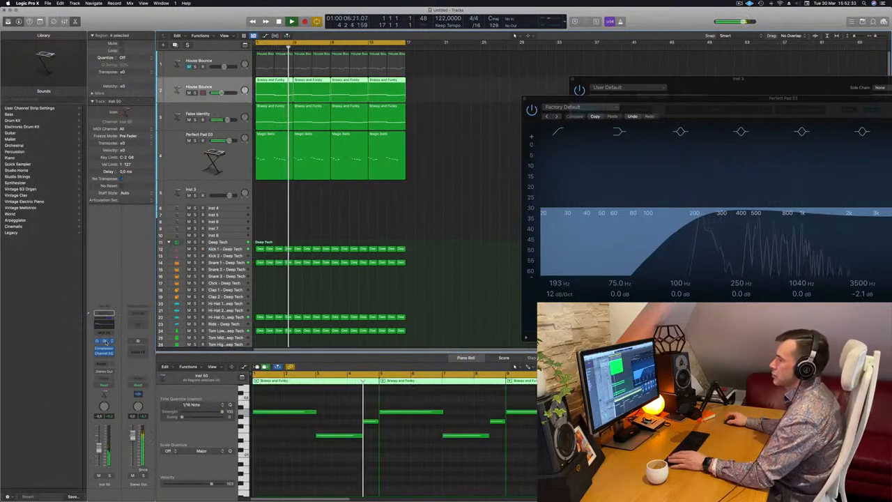
click(105, 342)
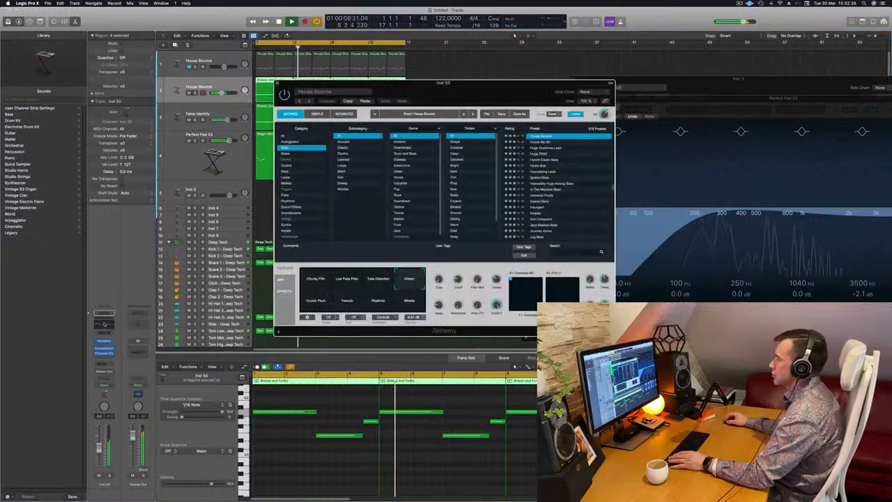
click(103, 322)
drag(371, 276, 371, 288)
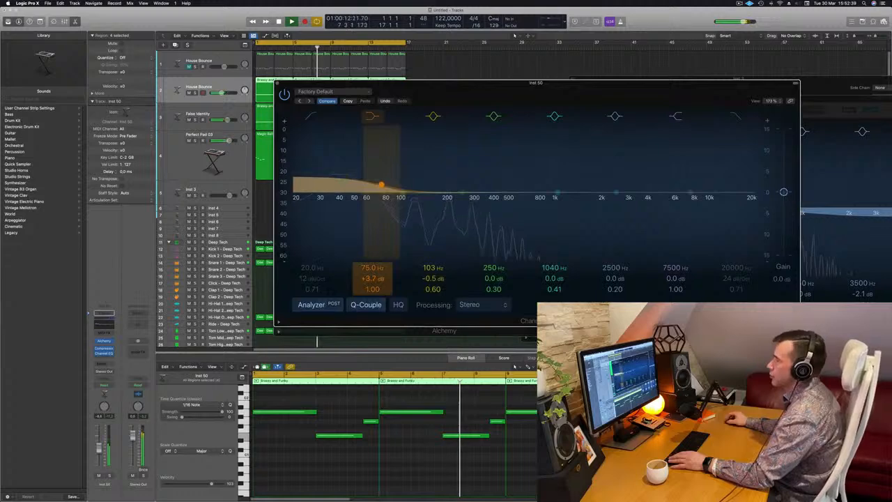
click(278, 83)
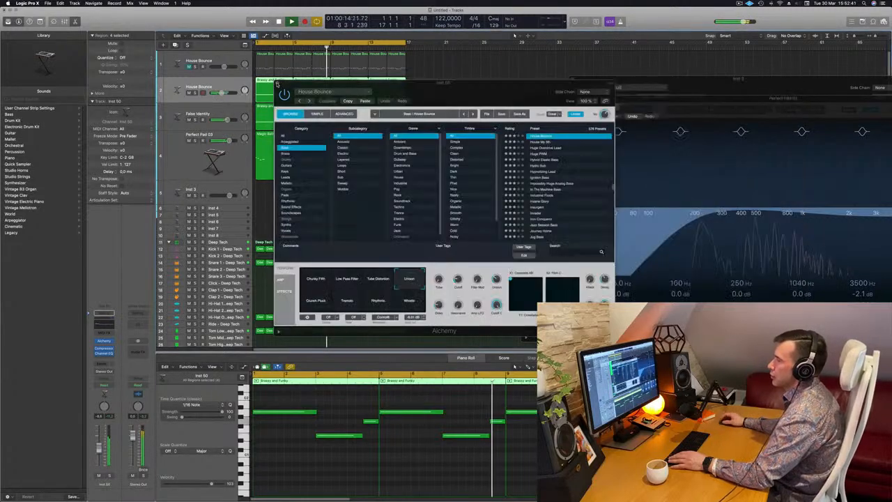
Move the House Bounce synth window aside, replay the loop from the start to judge the bass, and close the window
drag(418, 95, 582, 121)
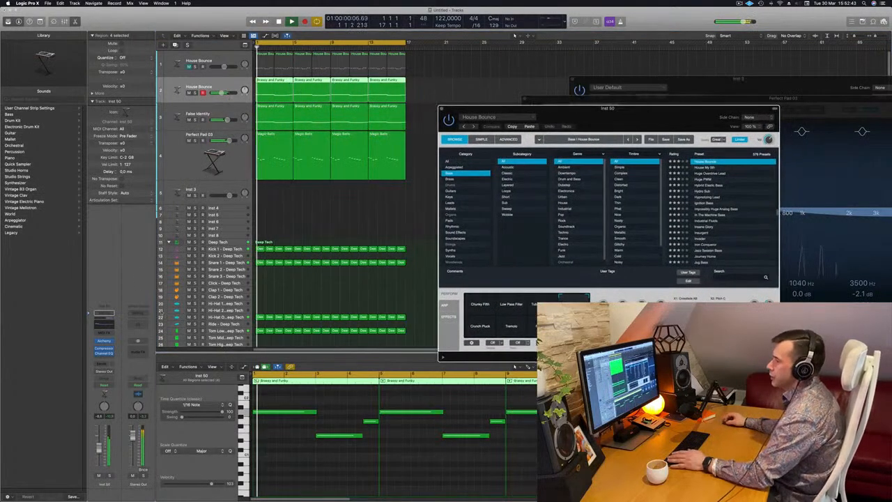
click(105, 341)
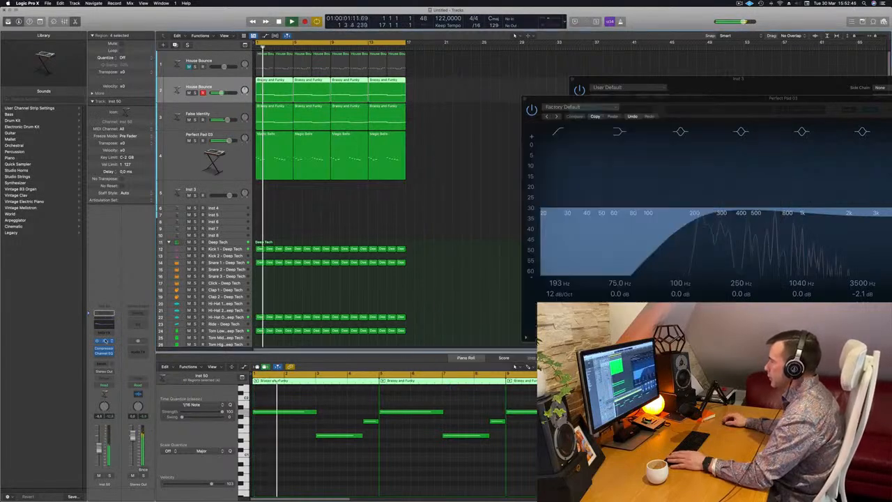
click(106, 340)
key(Return)
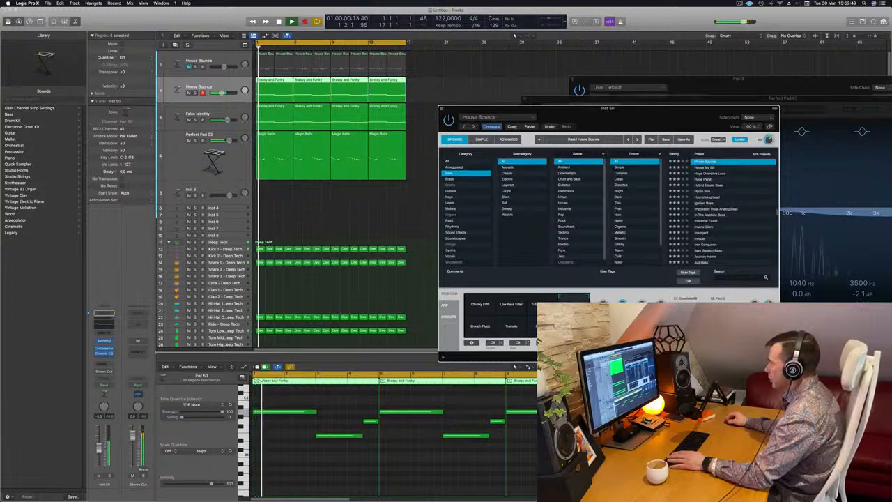
key(Return)
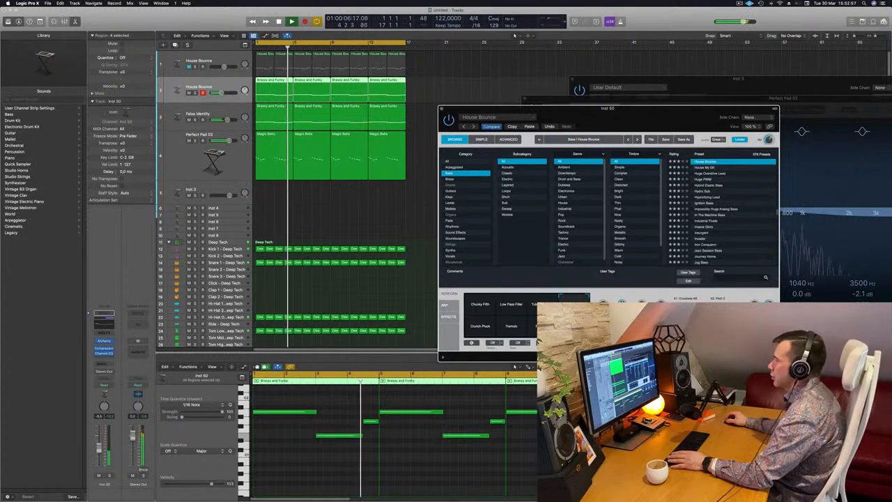
key(space)
key(Return)
key(space)
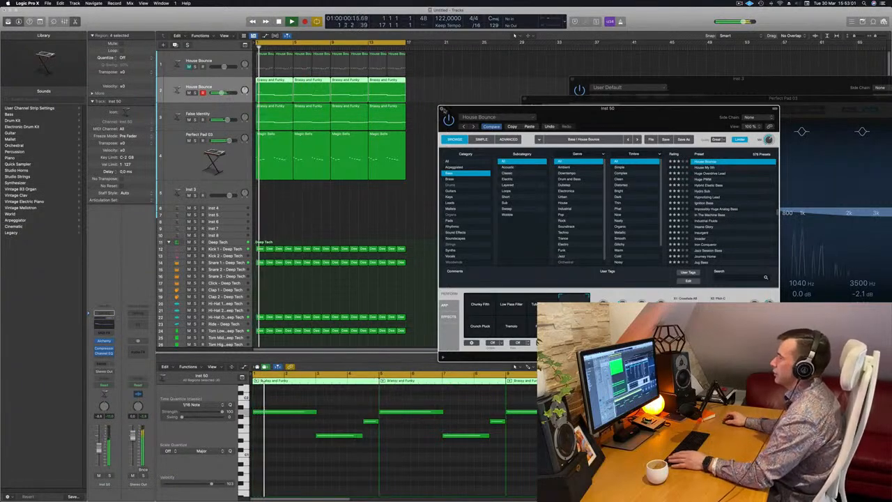
click(441, 110)
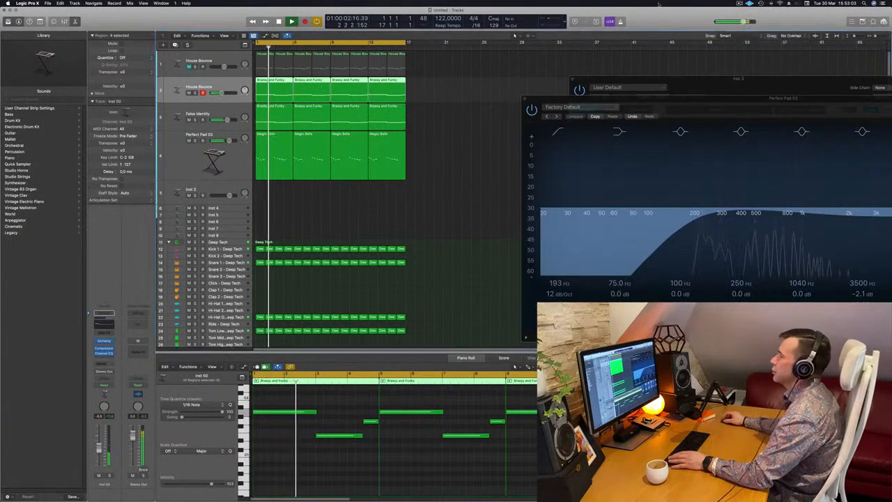
Open Alchemy on the Inst 3 track, move its window over the arrangement and load the Brass preset 80s Fantasy
click(404, 199)
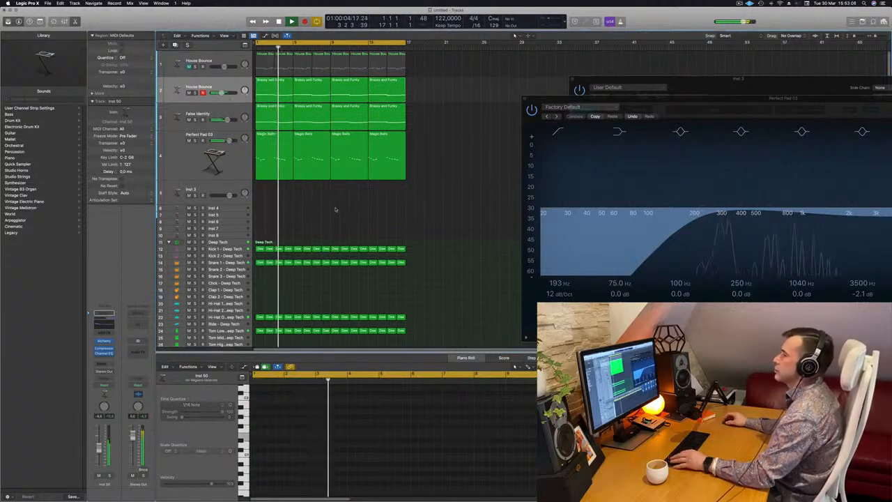
alt+scroll(335, 209, right, 1)
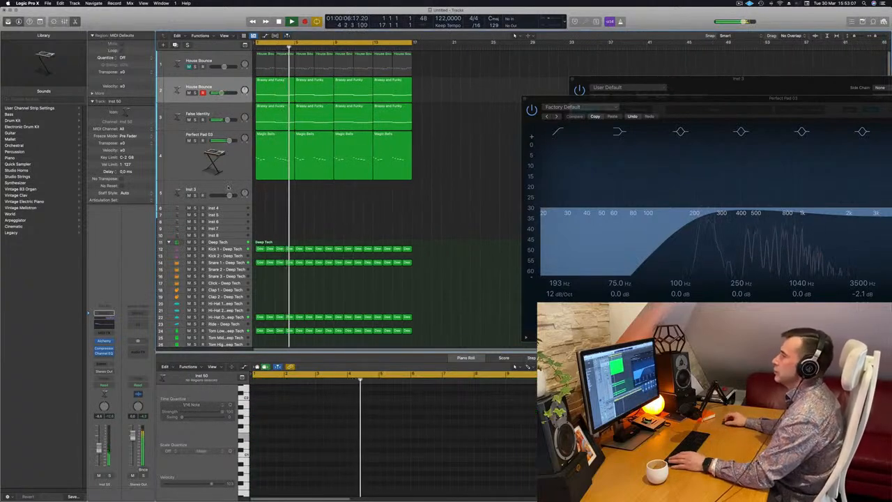
click(231, 186)
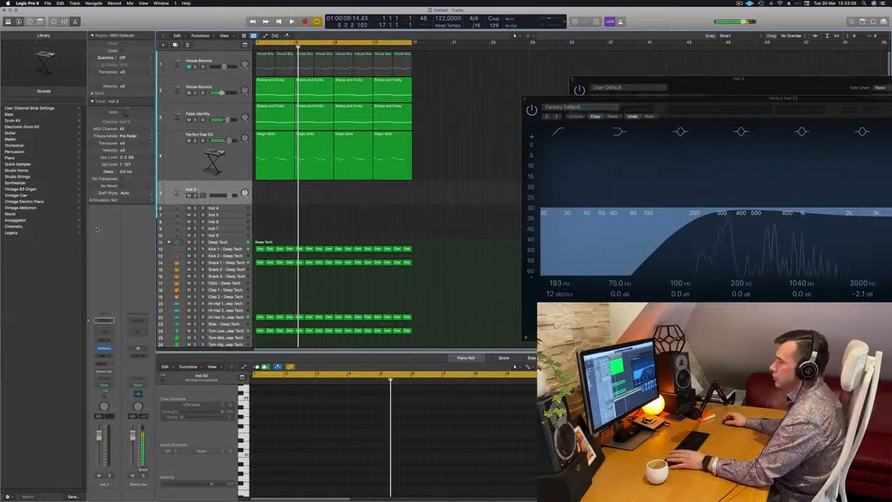
click(102, 348)
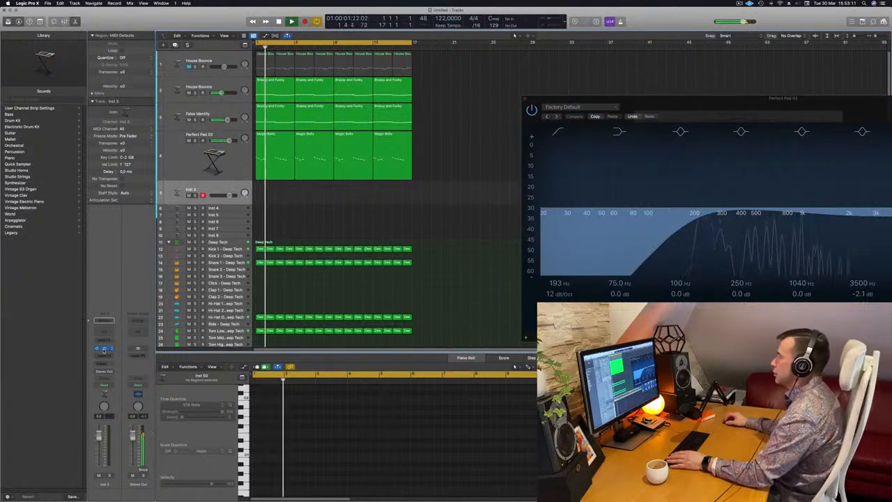
click(103, 348)
drag(742, 79, 478, 124)
click(315, 195)
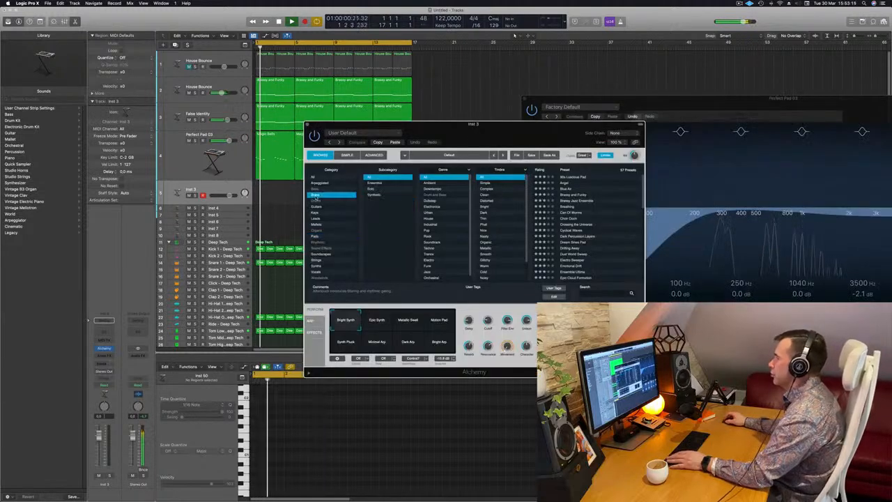
click(577, 177)
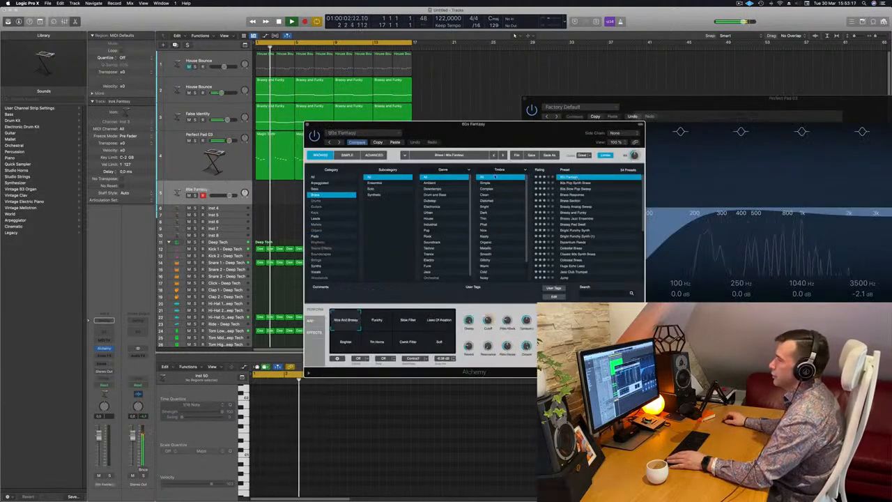
Add a send to Bus 7 on the 80s Fantasy track
click(102, 364)
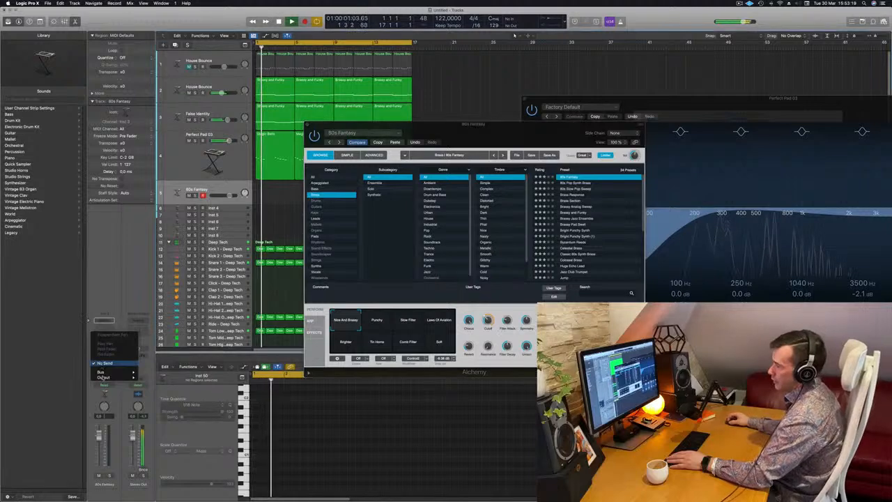
mouse_move(104, 372)
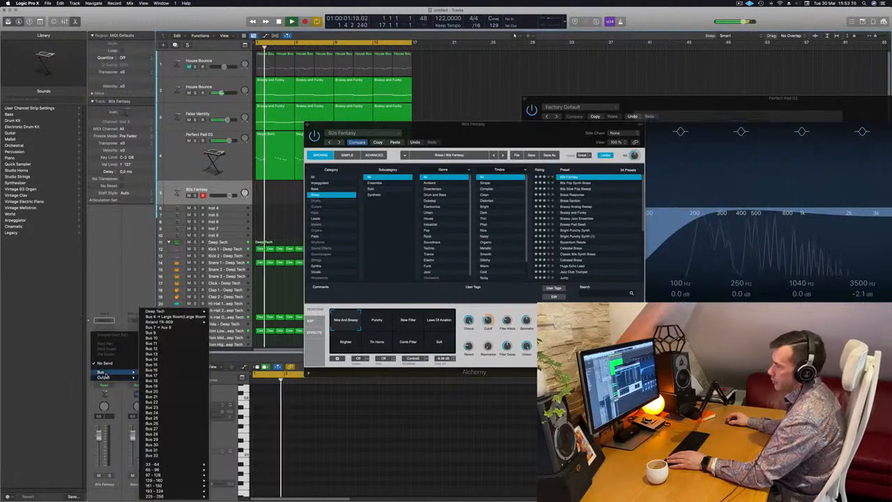
click(160, 327)
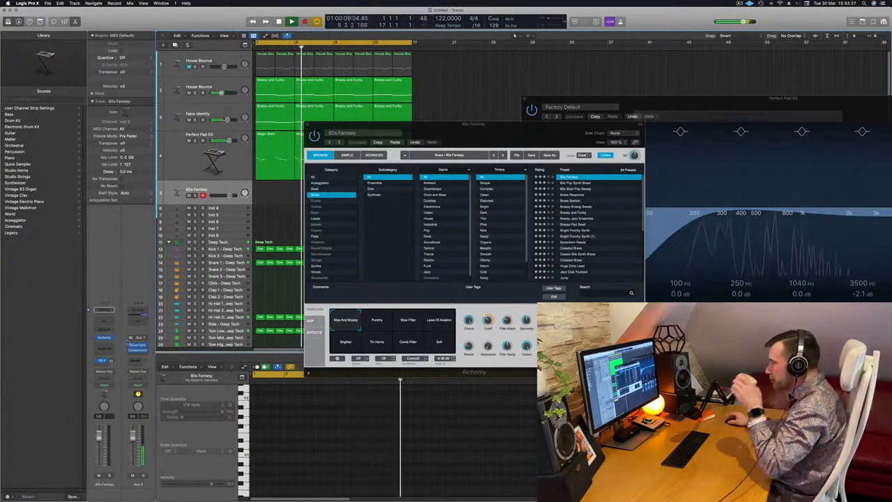
Open Musical Typing for the 80s Fantasy track and arrange its window, Alchemy and the Perfect Pad 03 EQ around the arrangement
drag(341, 143, 506, 137)
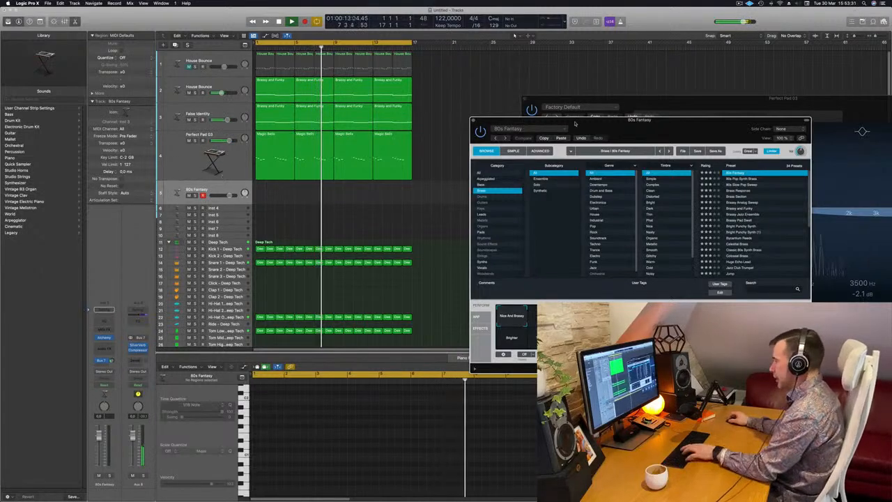
key(super+k)
drag(703, 98, 479, 268)
drag(774, 122, 578, 79)
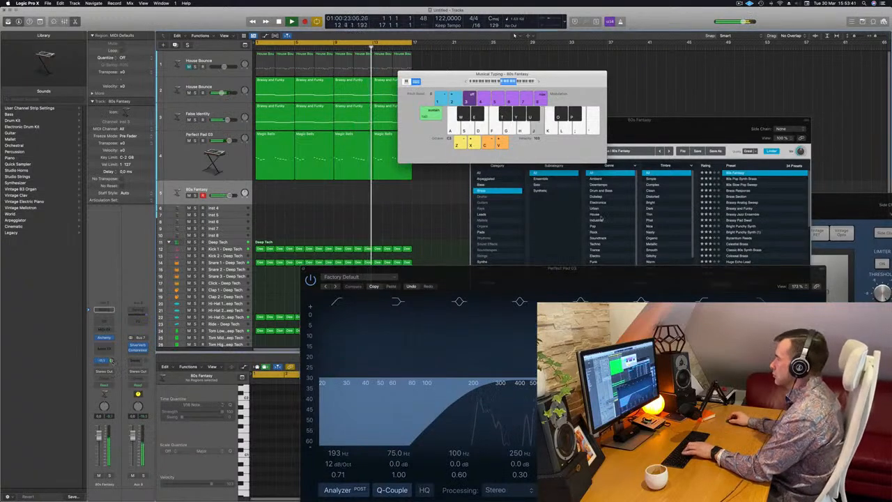
Choose the Punchy performance snapshot in Alchemy's 80s Fantasy preset and lower the track's volume fader
drag(672, 133, 654, 140)
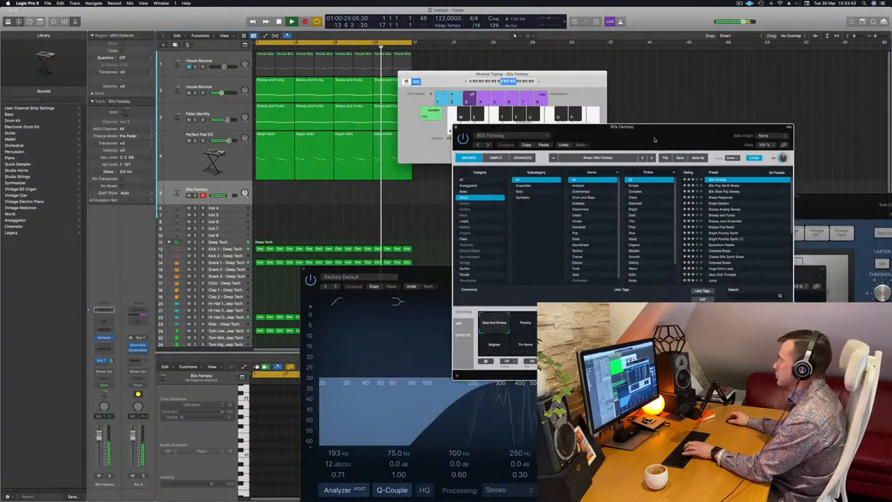
click(525, 323)
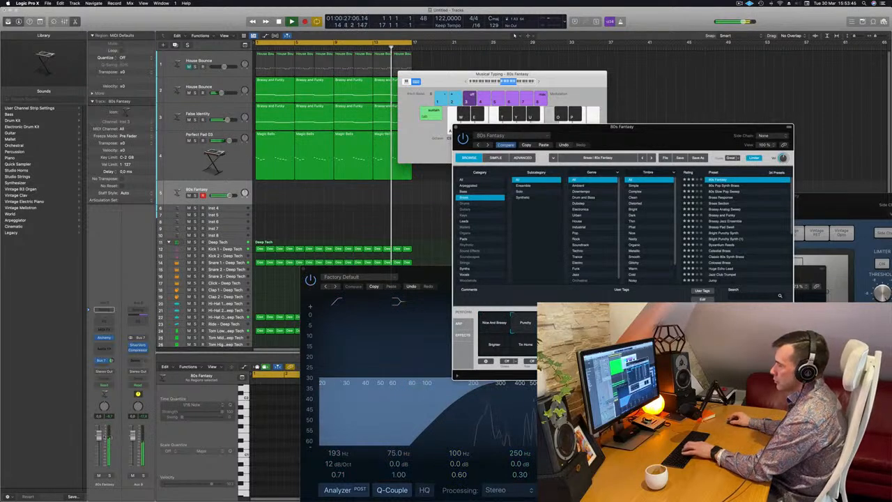
drag(99, 438, 99, 450)
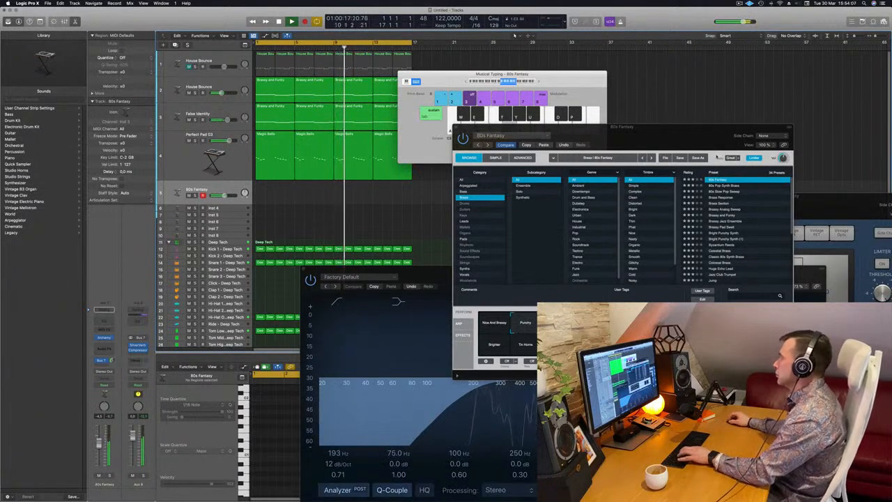
Audition the Brass presets Brassy Analog Sweep and 80s Pop Synth Brass, and reload 80s Fantasy
drag(727, 144, 707, 142)
click(706, 208)
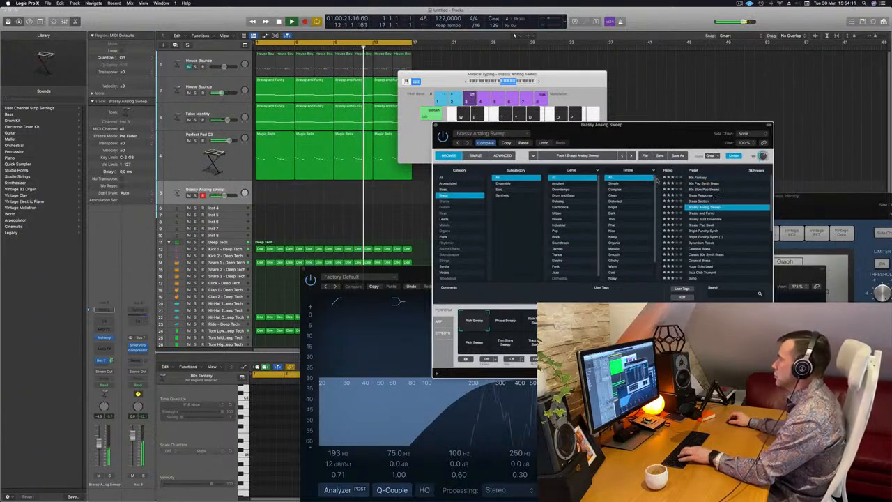
click(699, 184)
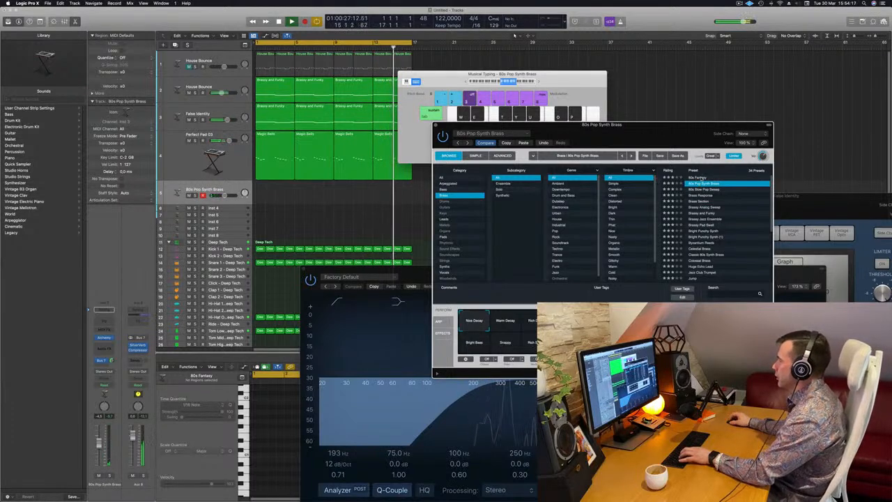
click(702, 178)
drag(683, 147, 747, 126)
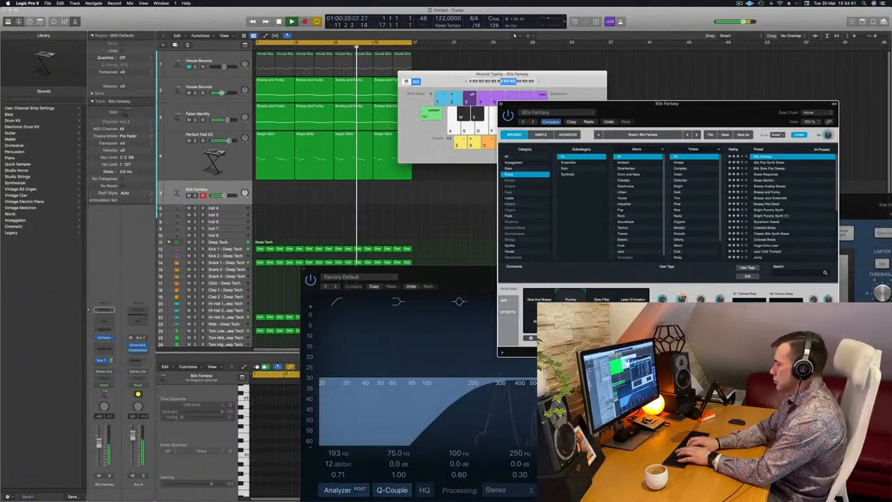
Record a four-bar brass melody on the 80s Fantasy track from bar 1 and stop the transport
key(r)
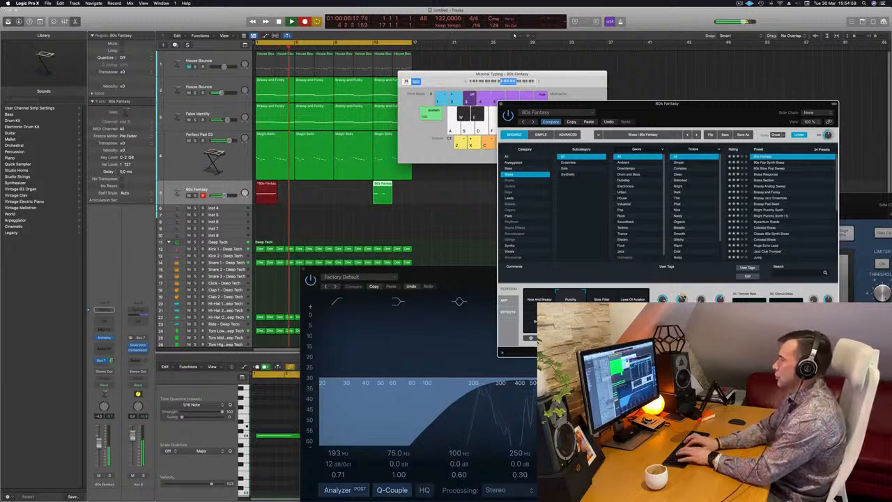
key(space)
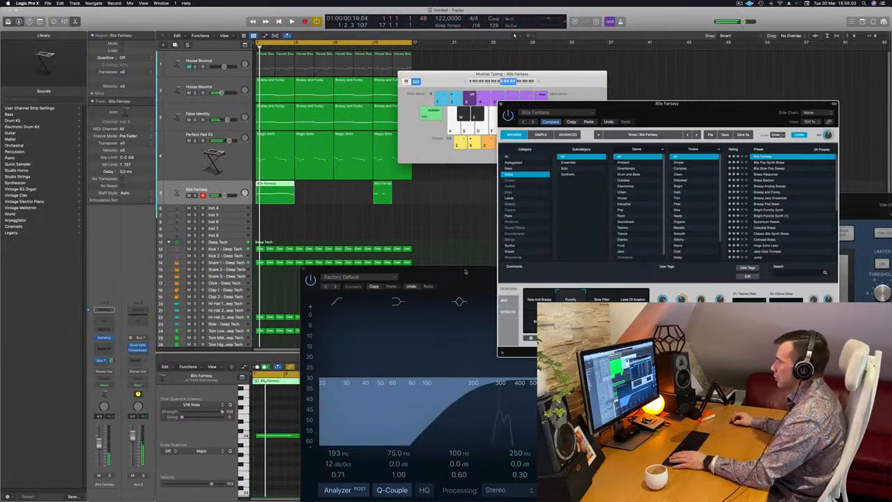
Quantize the recorded 80s Fantasy notes to 1/16 and lengthen the first note until it meets the second
drag(465, 271, 832, 187)
click(305, 488)
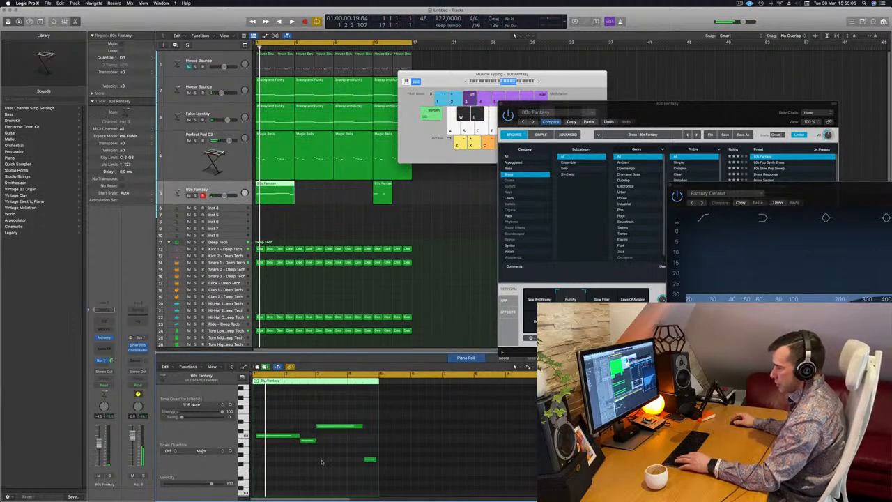
key(super+a)
click(319, 459)
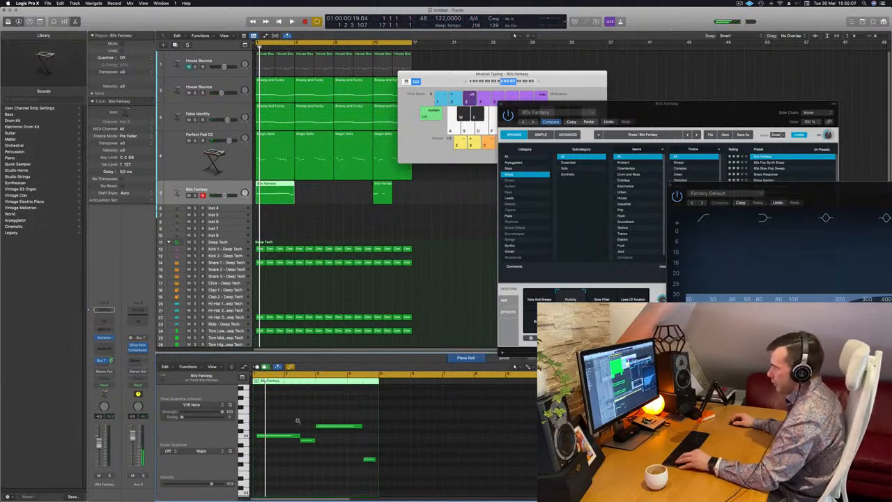
key(super+Right)
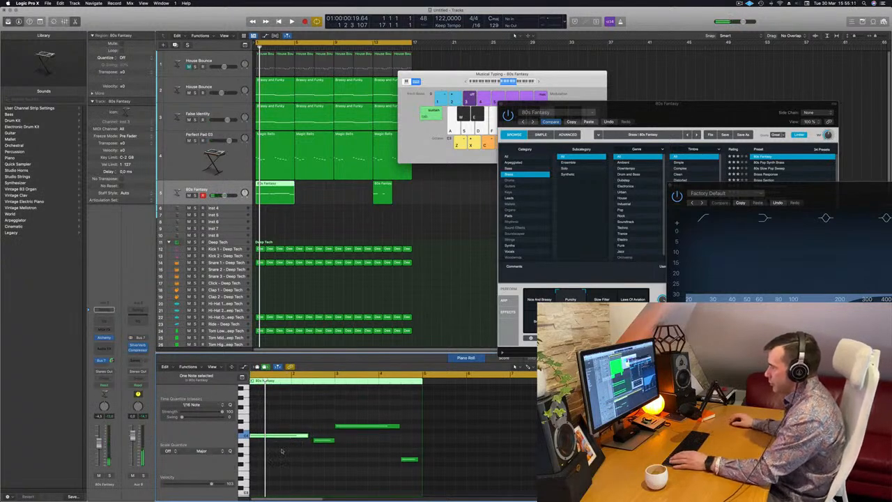
scroll(318, 433, left, 1)
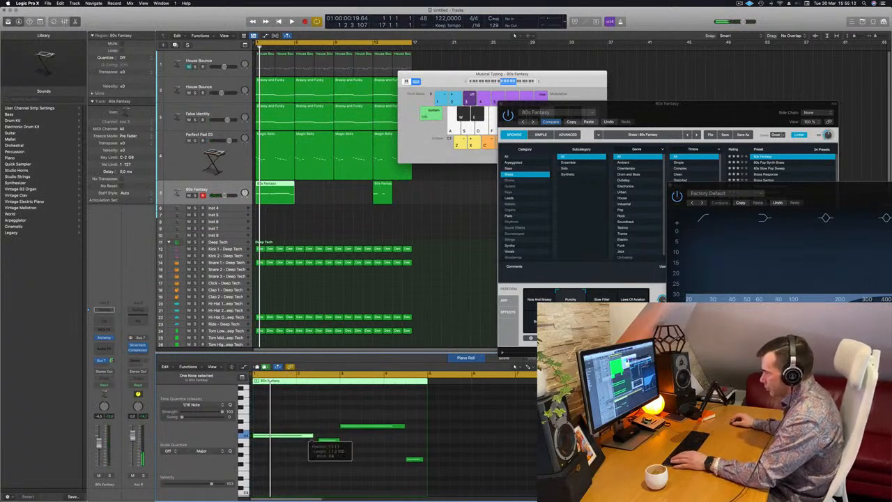
click(343, 462)
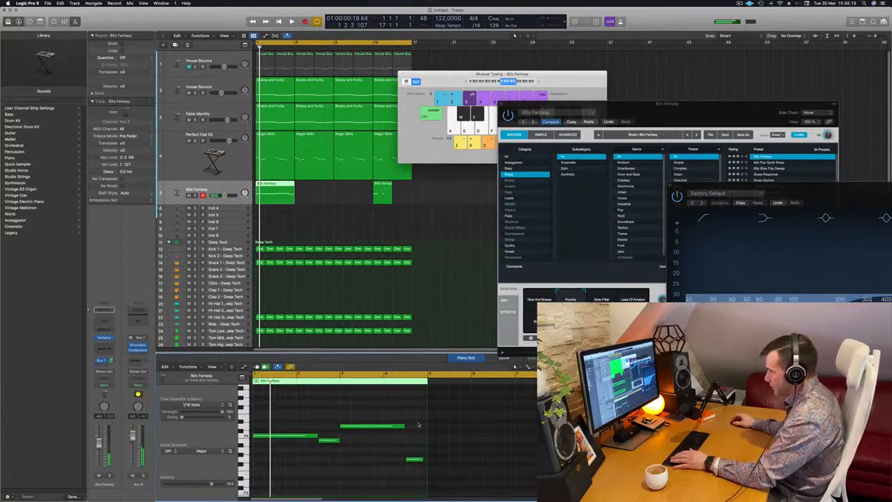
Delete the short leftover 80s Fantasy region at bar 13 and play back the four-bar recording
click(385, 194)
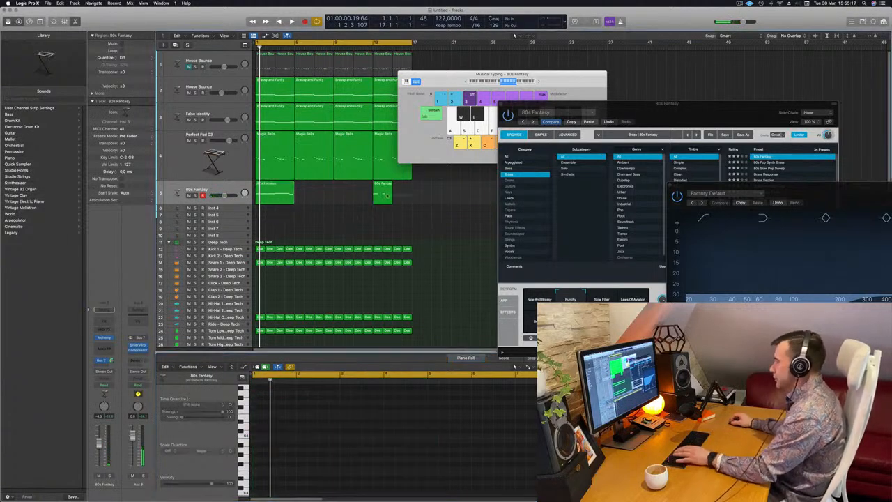
key(Delete)
click(283, 197)
key(space)
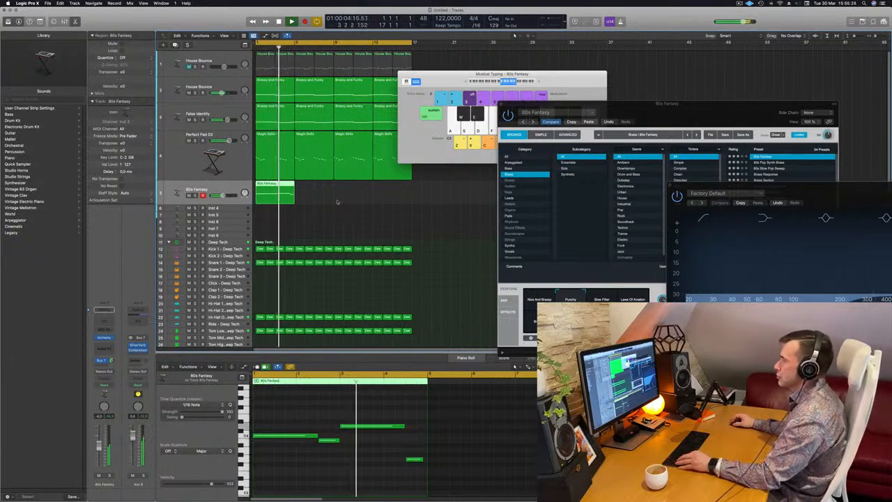
Duplicate the 80s Fantasy region to bar 5, close Musical Typing and join both regions into one eight-bar region
scroll(337, 202, down, 4)
scroll(328, 197, up, 4)
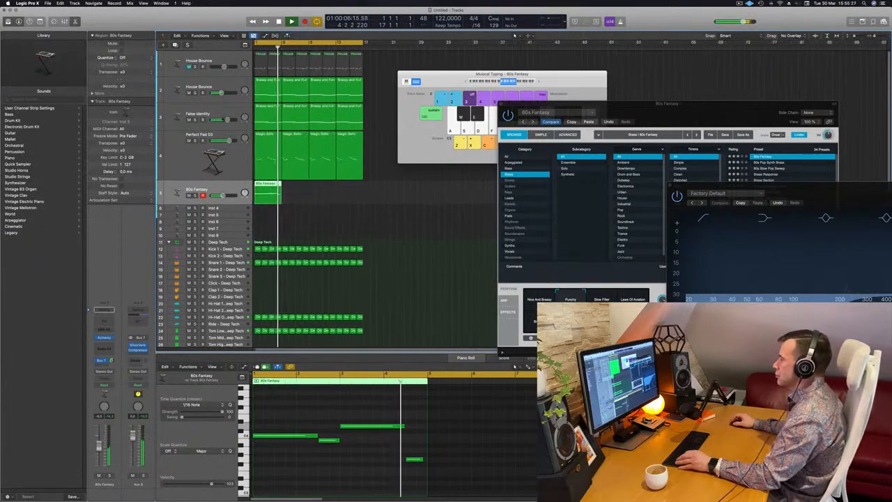
scroll(324, 194, down, 3)
drag(268, 191, 244, 197)
key(super+k)
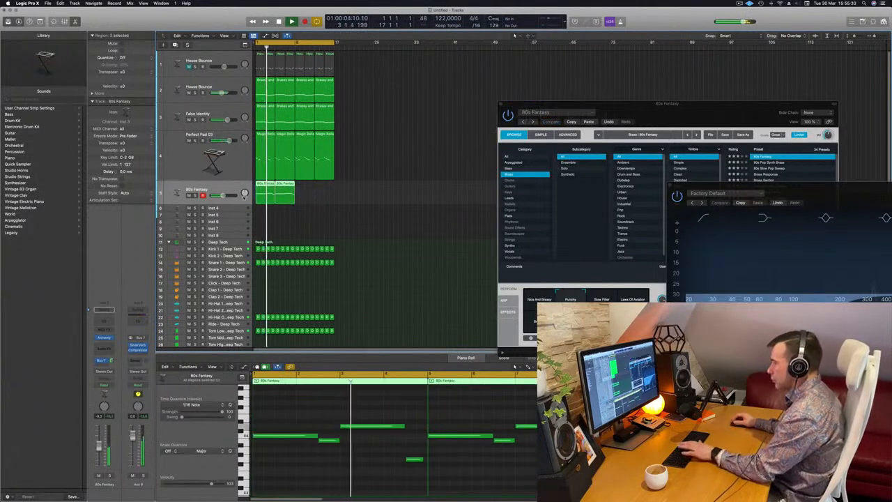
key(super+j)
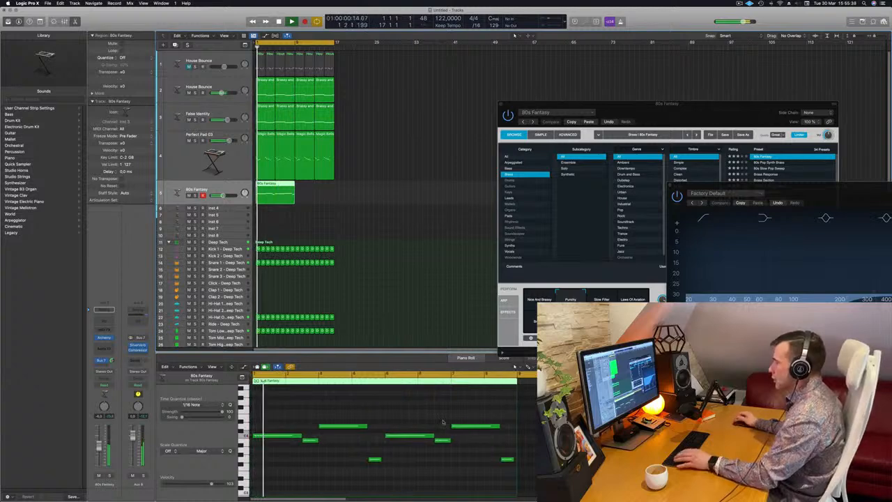
In the repeated brass phrase, raise the short second note three semitones and lower the long third note three semitones
click(443, 439)
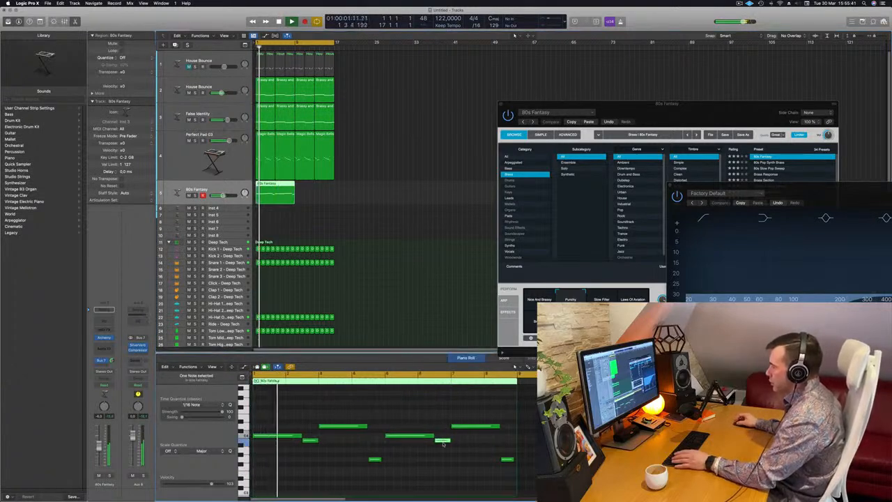
drag(443, 444, 442, 430)
click(478, 426)
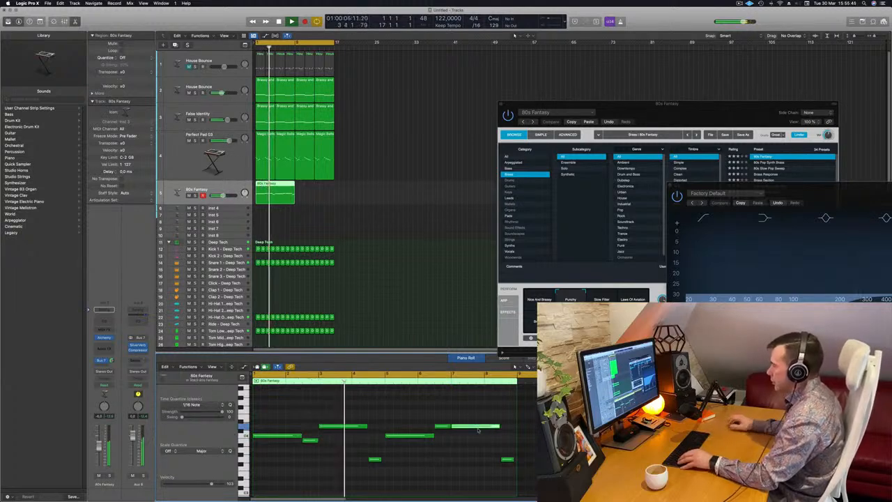
key(alt+Down)
key(alt+Down)
key(alt+Down)
key(alt+Down)
key(alt+Down)
key(alt+Up)
key(alt+Up)
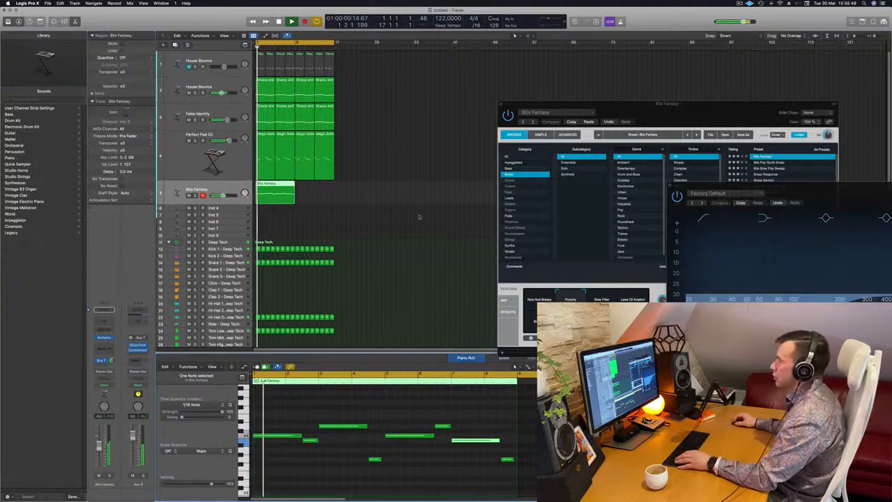
Listen to the edited brass melody and copy the eight-bar 80s Fantasy region to bar 9
click(420, 216)
click(277, 183)
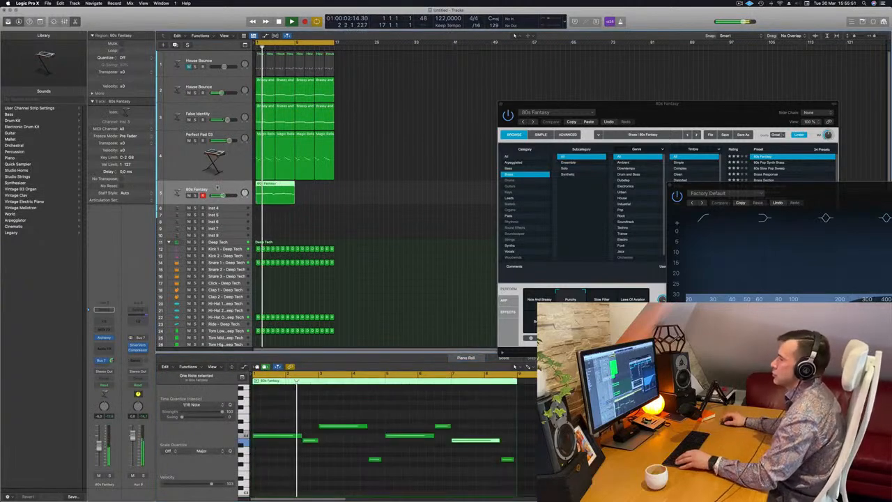
scroll(276, 183, right, 2)
key(super+Left)
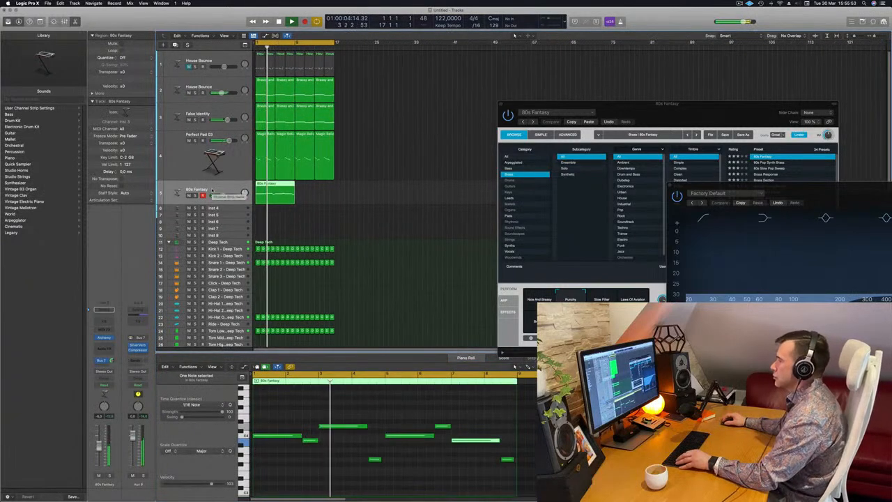
key(super+Right)
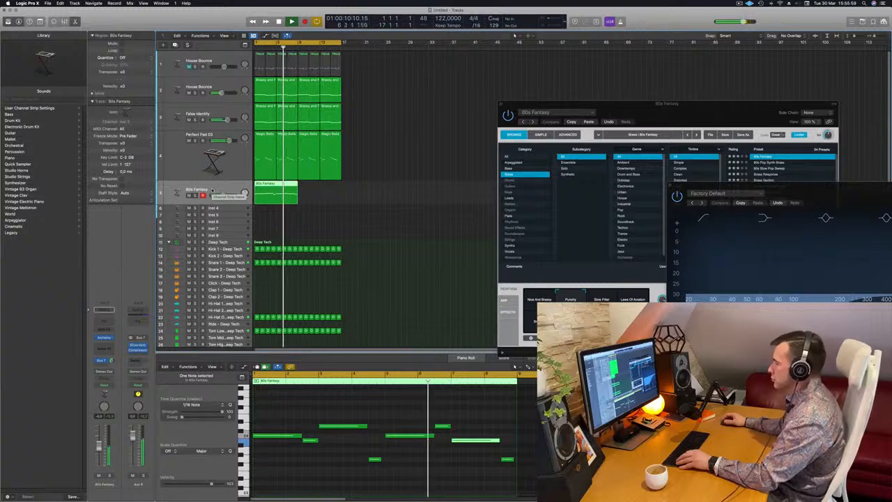
scroll(443, 248, down, 2)
key(space)
key(space)
key(space)
drag(277, 185, 315, 188)
key(space)
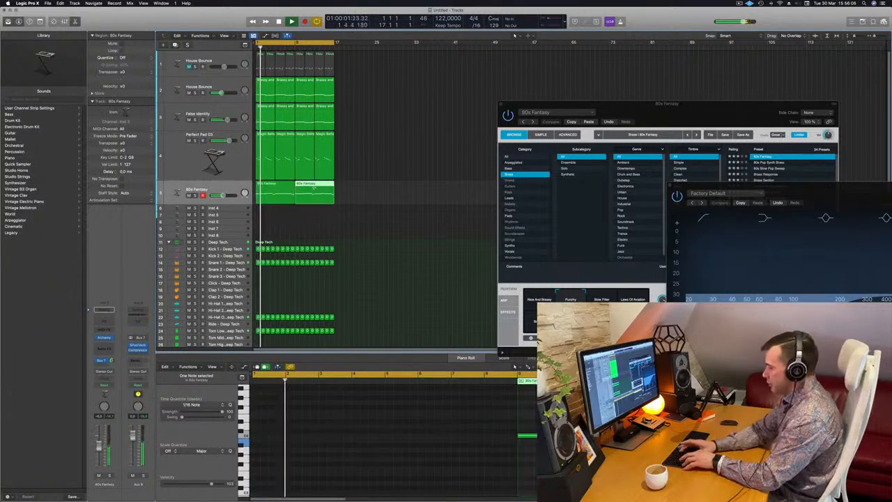
Repeat all regions from bar 17, extend the cycle range to bar 33 and restart playback
key(super+a)
key(super+r)
key(space)
key(space)
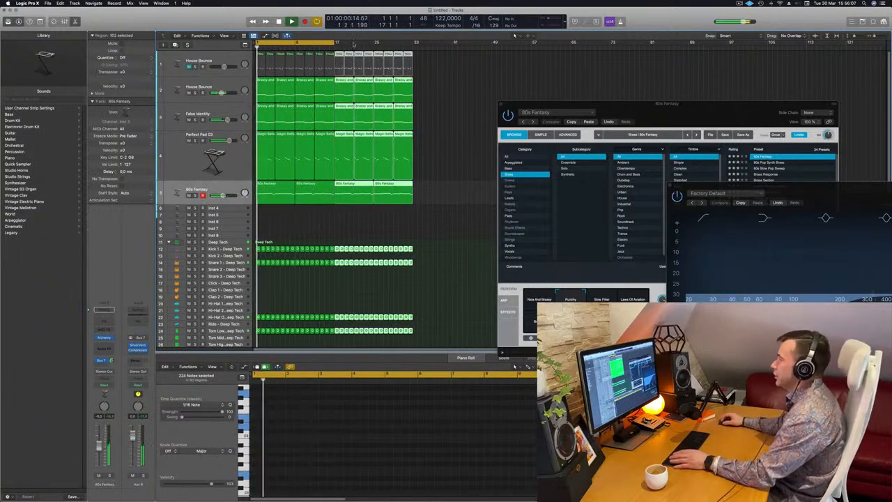
drag(336, 44, 412, 48)
key(space)
key(space)
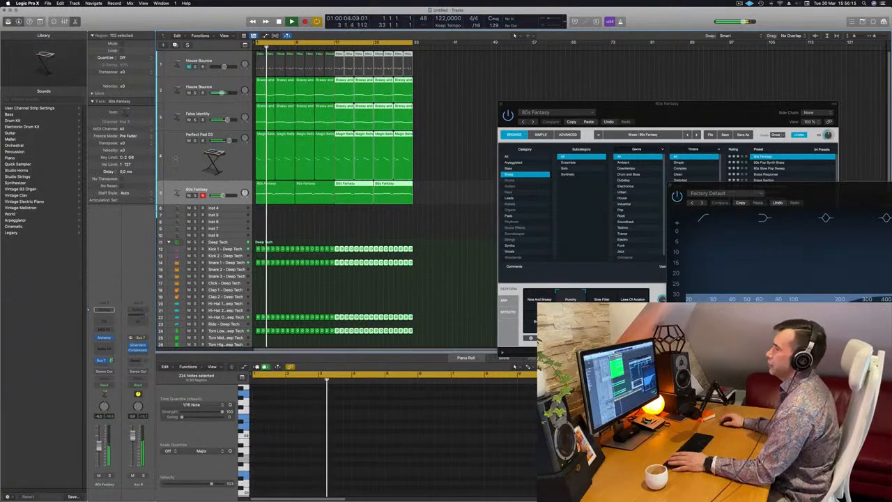
key(space)
key(space)
Solo Perfect Pad 03 to check it, turn the solo off and mute the track
click(176, 159)
click(195, 141)
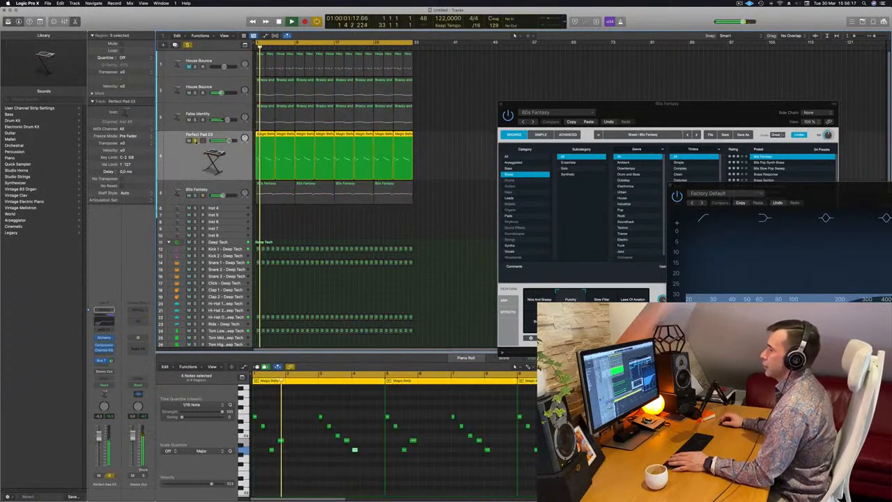
key(space)
key(space)
click(195, 141)
key(space)
key(space)
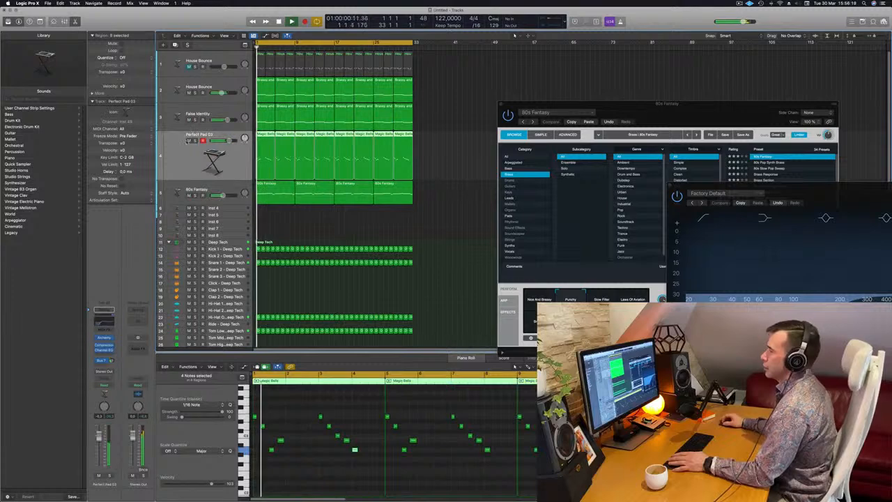
click(189, 141)
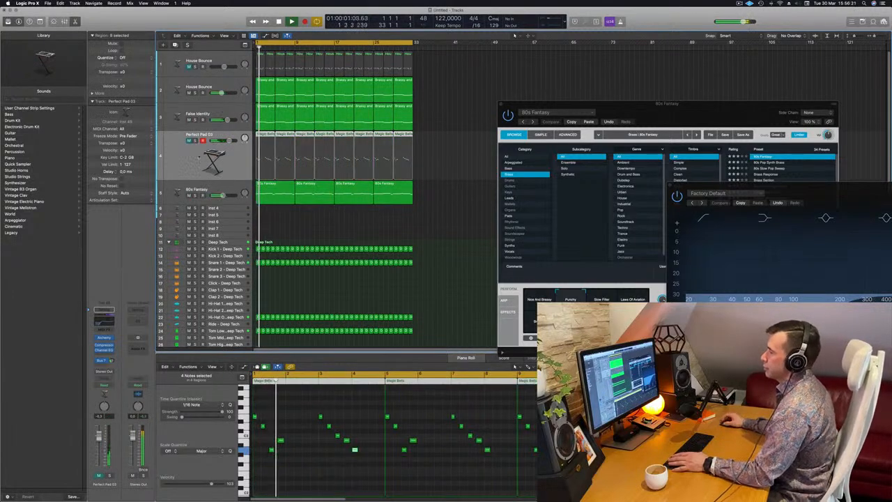
Select the False Identity track, restart playback from the beginning and set its automation mode to Touch
click(233, 112)
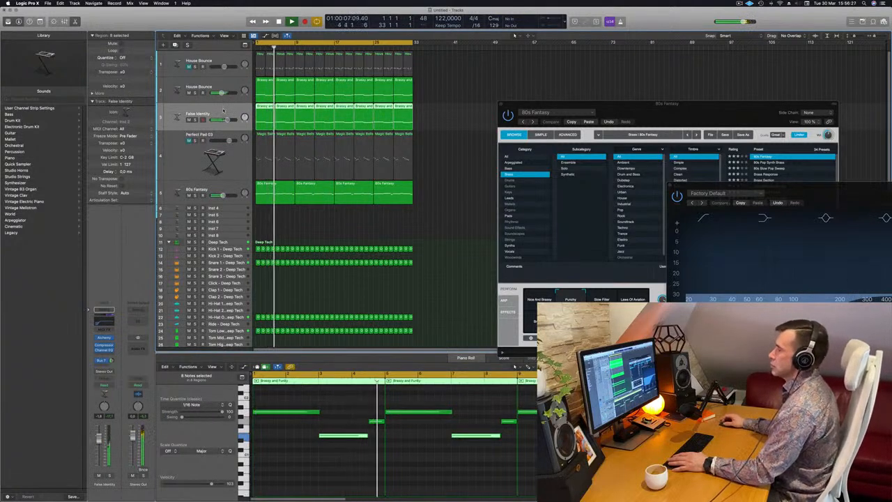
key(Return)
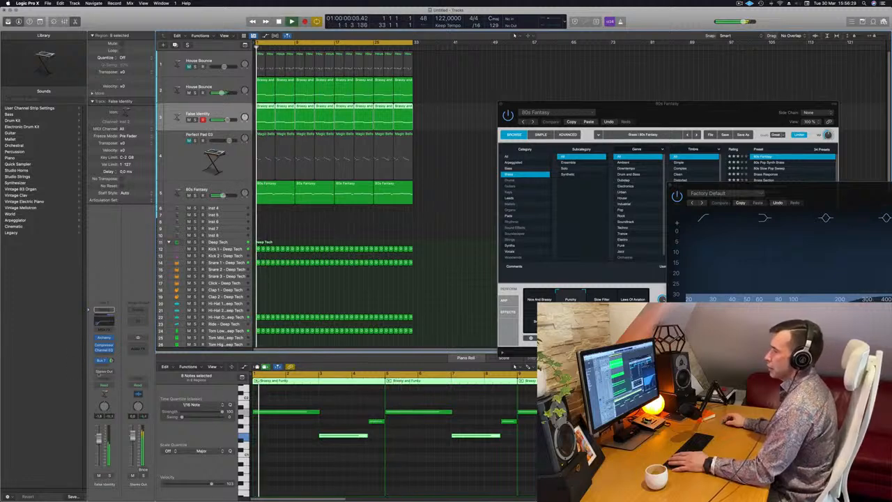
click(103, 384)
click(104, 394)
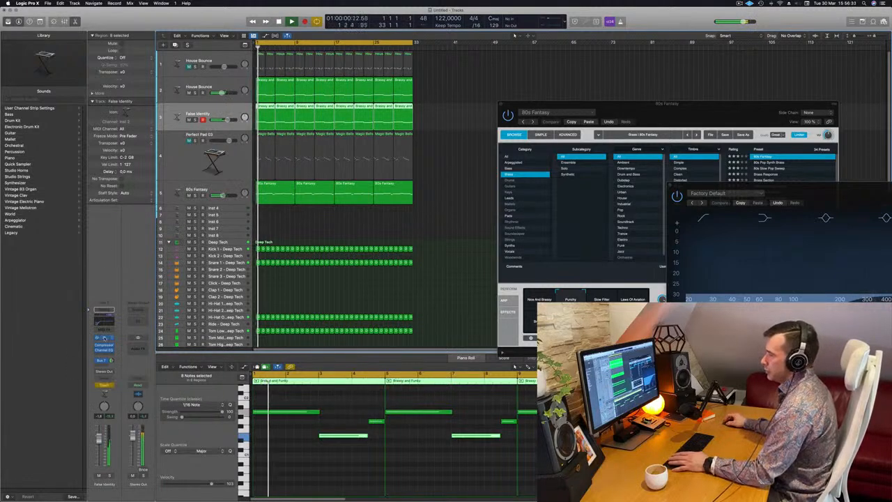
Open the Alchemy instrument on False Identity and move its Cutoff control during playback to write automation
click(104, 338)
drag(469, 120, 531, 108)
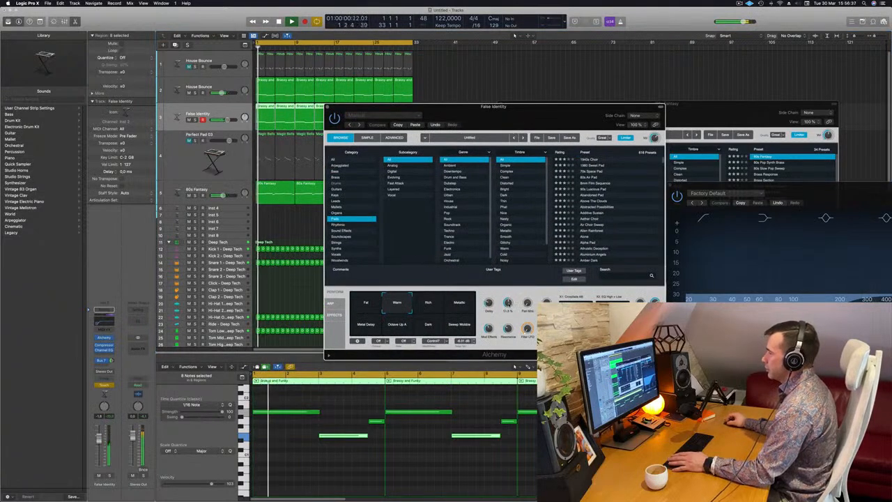
drag(508, 304, 509, 301)
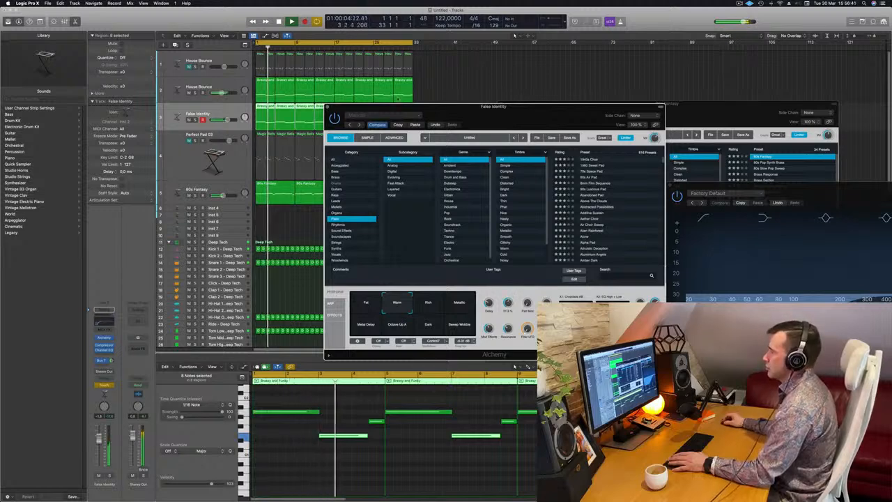
Display the Alchemy Cutoff automation lane on the False Identity track and set its automation mode to Read
drag(392, 106, 538, 105)
key(Return)
key(z)
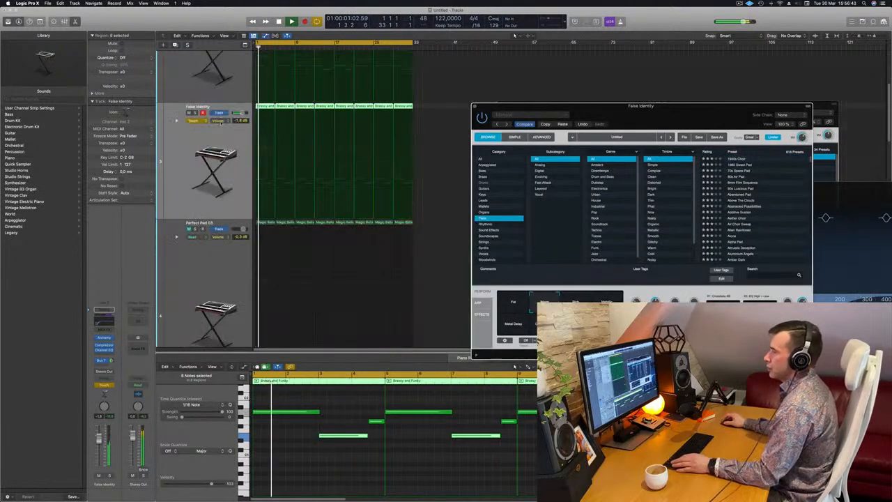
click(202, 121)
click(202, 114)
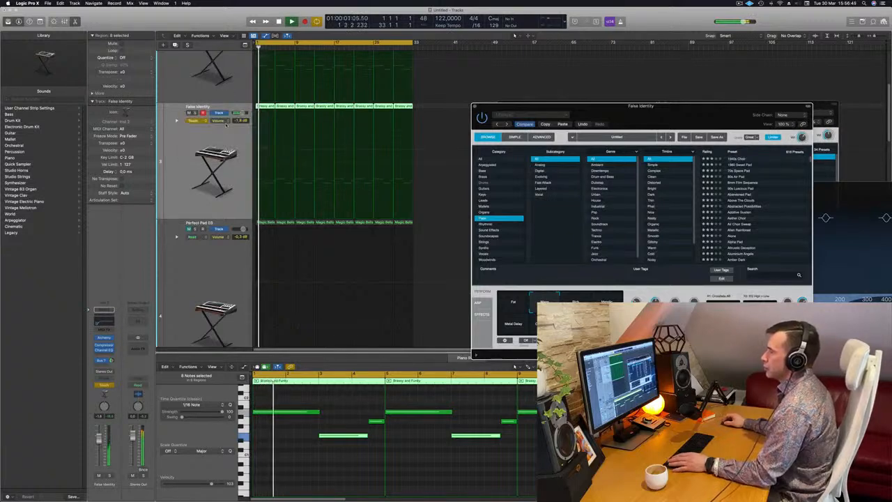
click(225, 121)
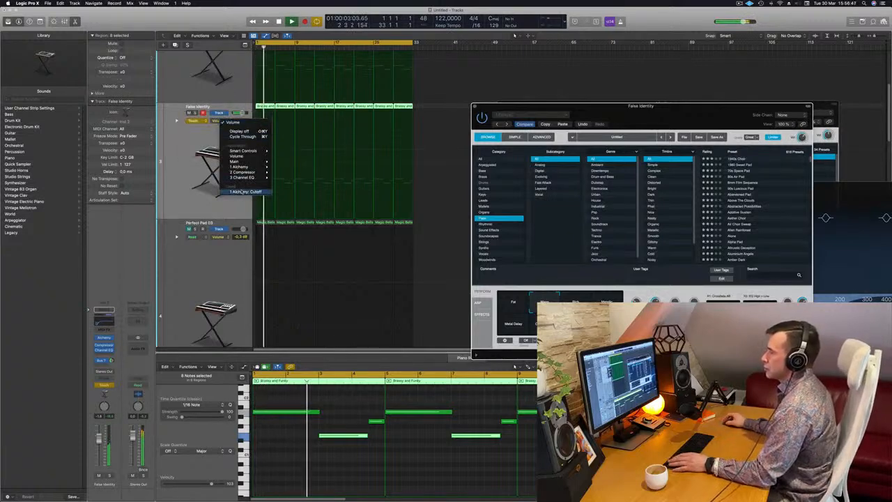
click(240, 193)
click(201, 121)
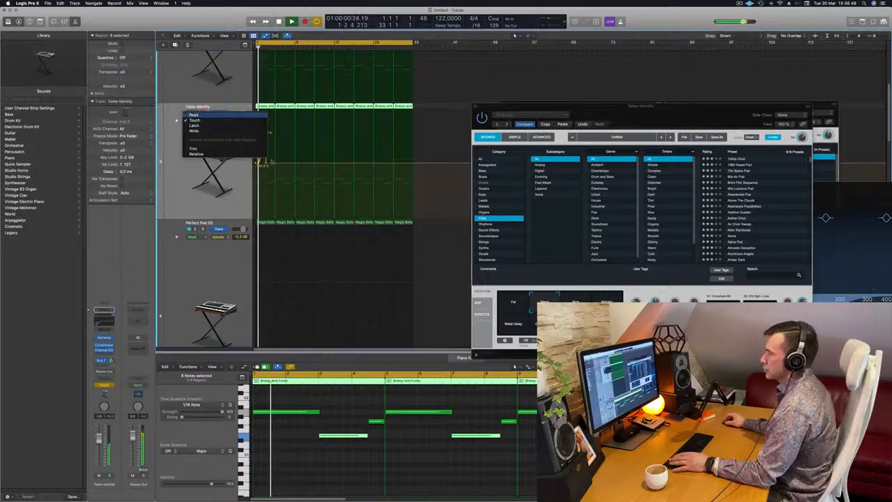
click(197, 115)
Draw a rising Cutoff automation ramp on False Identity from bar 1 up to about 99% at bar 5
key(Return)
drag(269, 163, 277, 112)
key(Return)
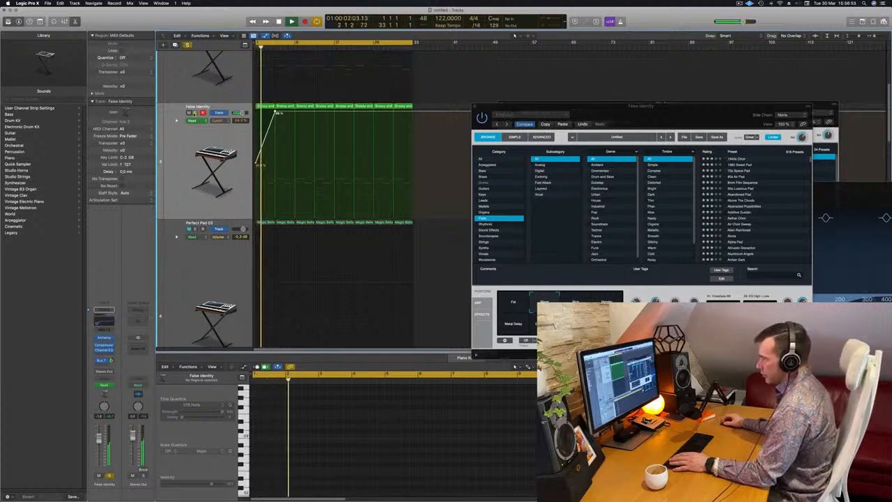
key(super+Right)
key(super+Right)
key(super+Right)
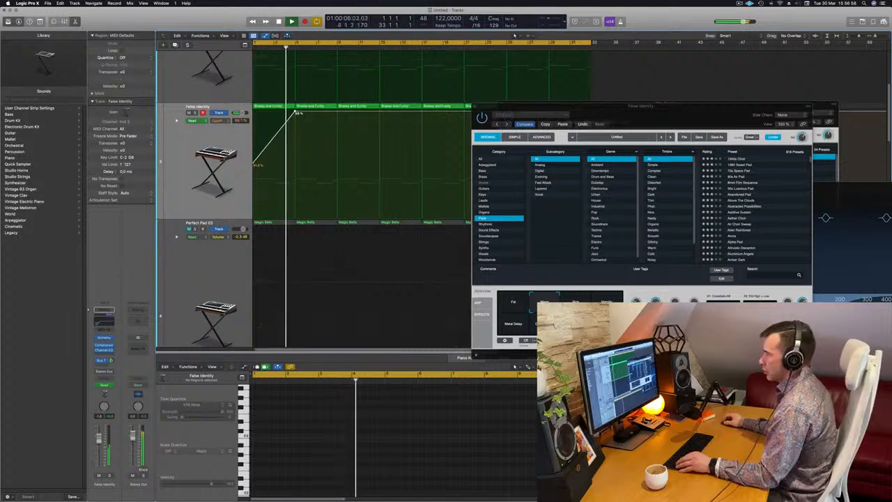
drag(295, 113, 298, 168)
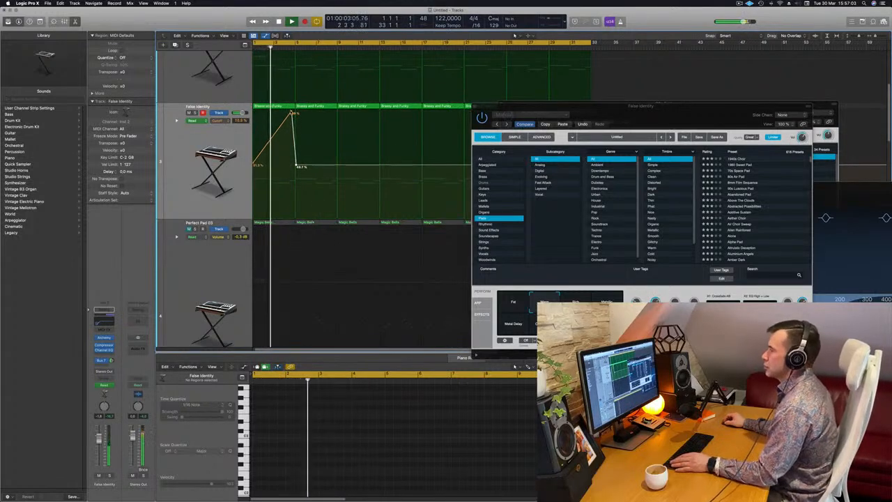
drag(292, 113, 297, 113)
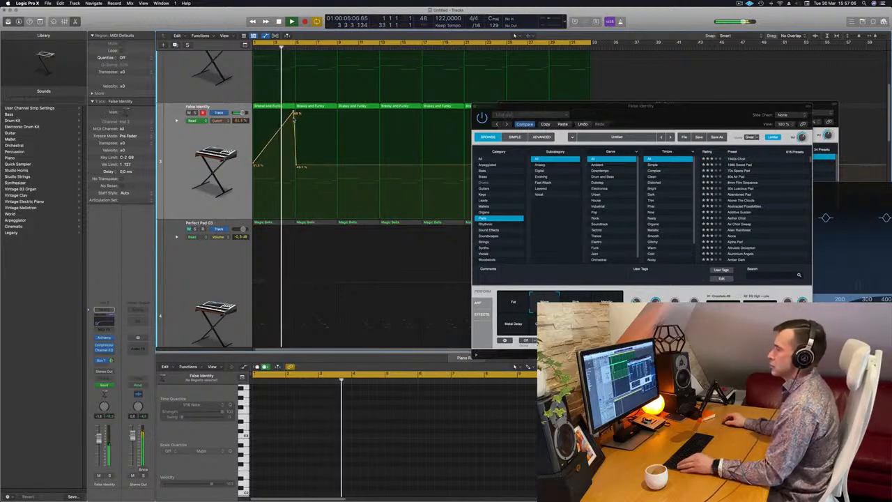
scroll(287, 163, down, 3)
drag(282, 166, 281, 165)
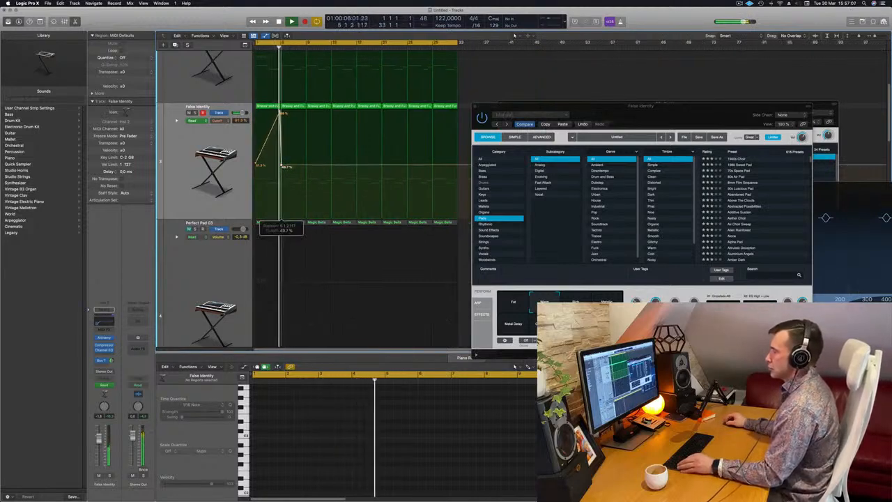
double_click(281, 166)
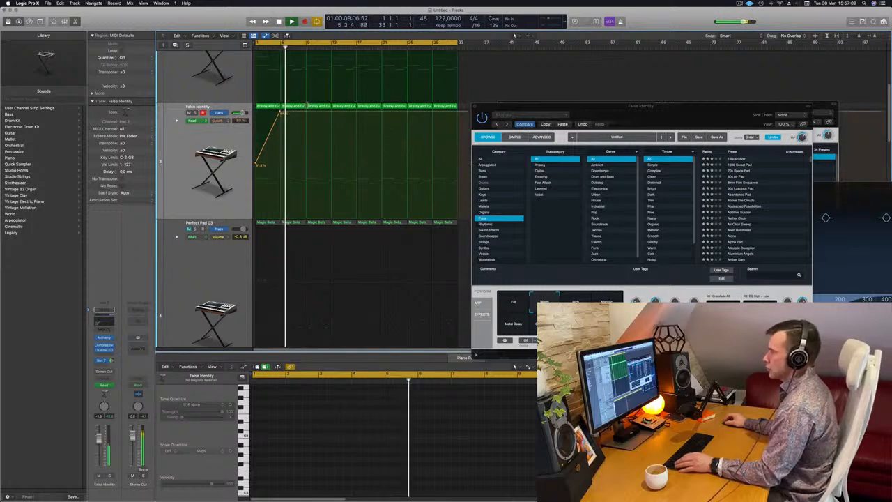
Add a Cutoff automation point of about 53% at bar 9 so the curve falls gradually from its bar 5 peak
drag(305, 113, 306, 162)
scroll(306, 161, left, 1)
key(Return)
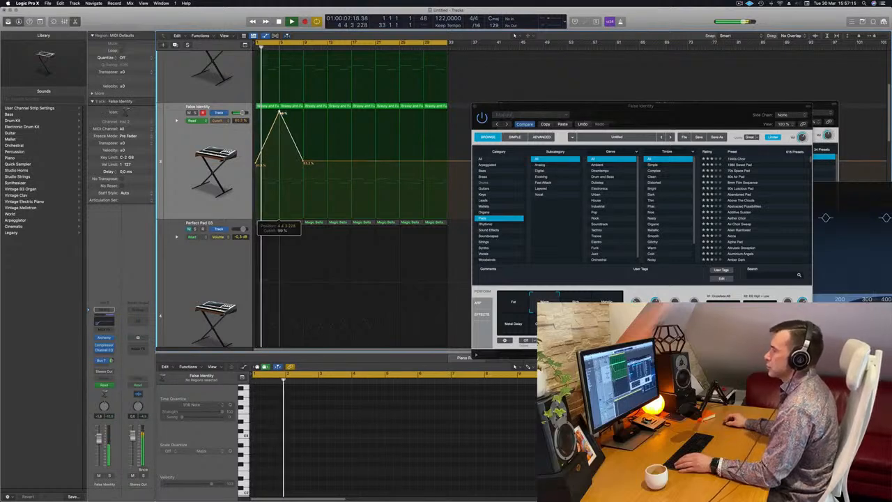
scroll(337, 155, left, 1)
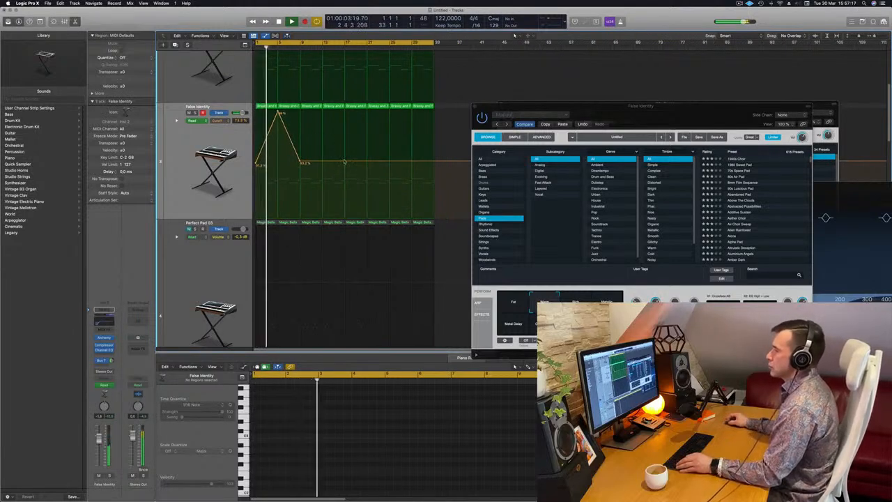
Add a second Cutoff rise to about 99% at bar 13 and bring it back to about 53% at bar 17
drag(323, 161, 324, 112)
scroll(313, 143, left, 2)
scroll(285, 148, right, 2)
scroll(284, 149, left, 2)
scroll(284, 148, down, 3)
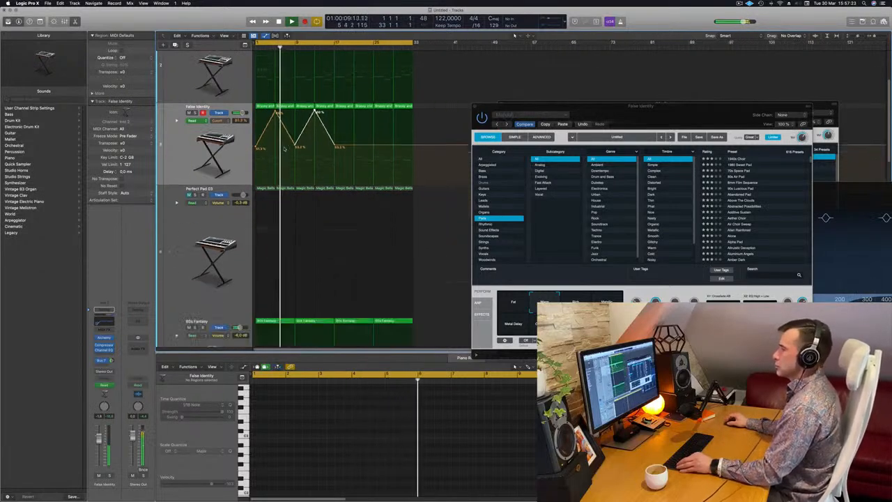
Unmute Perfect Pad 03, set its volume to about -2.8 dB and close the False Identity and 80s Fantasy instrument windows
click(179, 185)
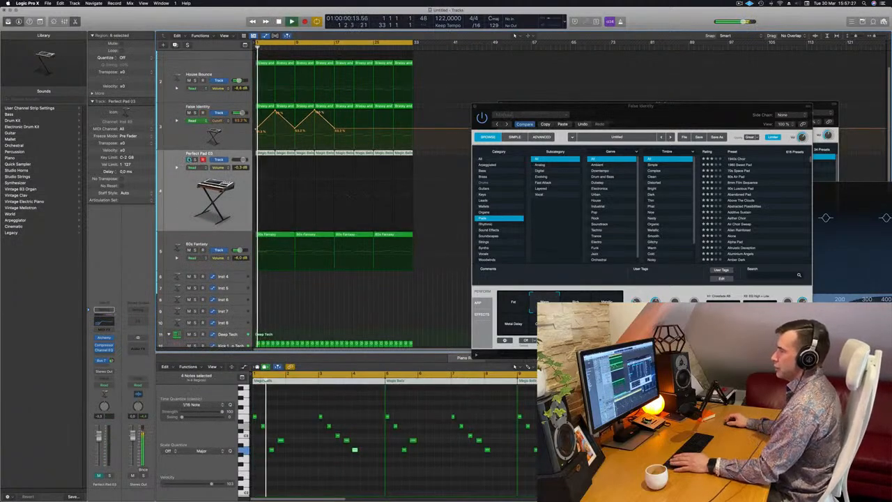
click(180, 195)
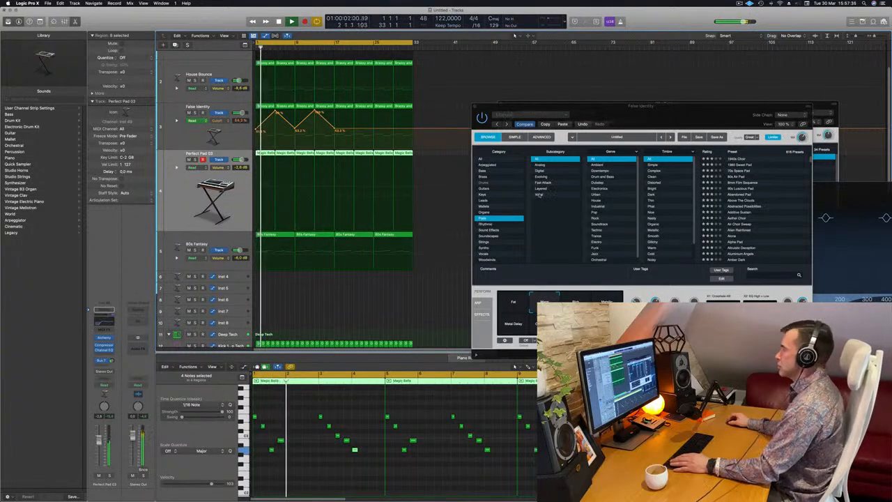
drag(485, 108, 387, 151)
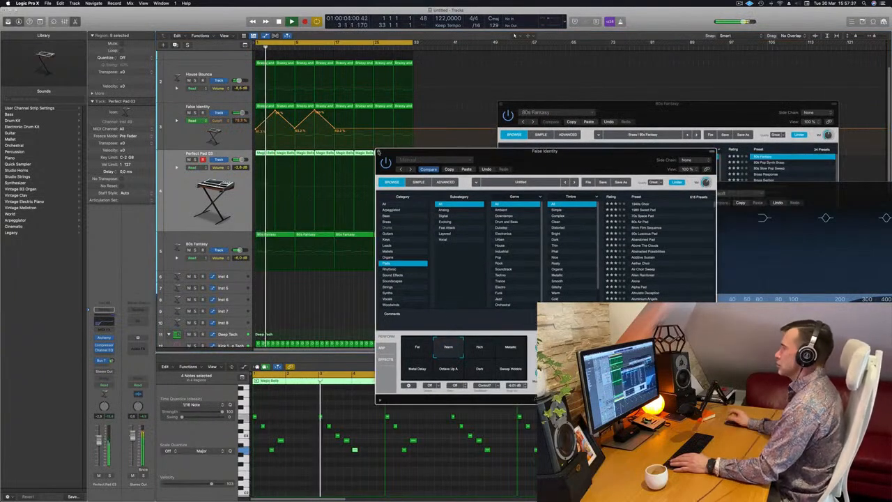
click(378, 152)
drag(502, 104, 255, 139)
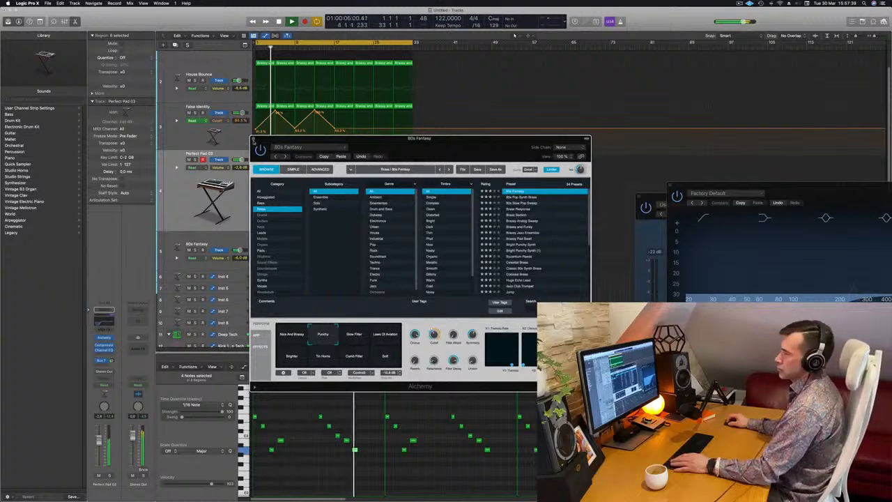
click(253, 138)
scroll(344, 195, down, 3)
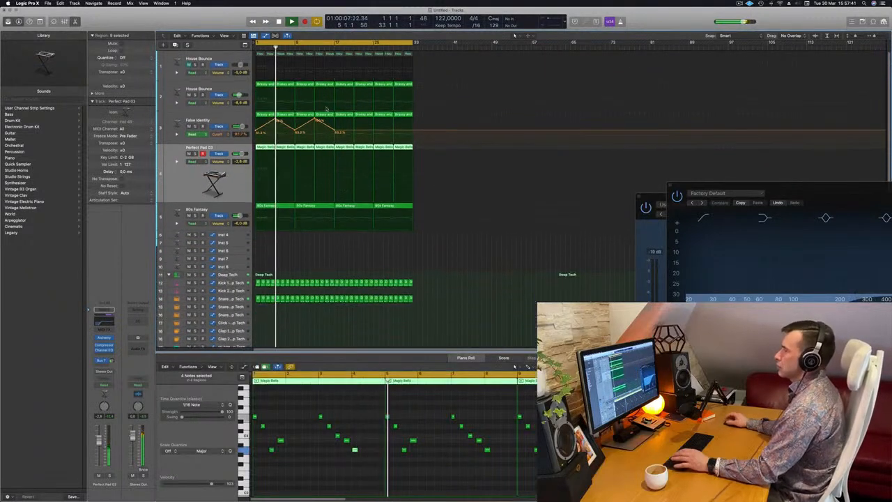
Audition the first House Bounce track unmuted, mute it again and solo the second House Bounce track to check it
click(188, 65)
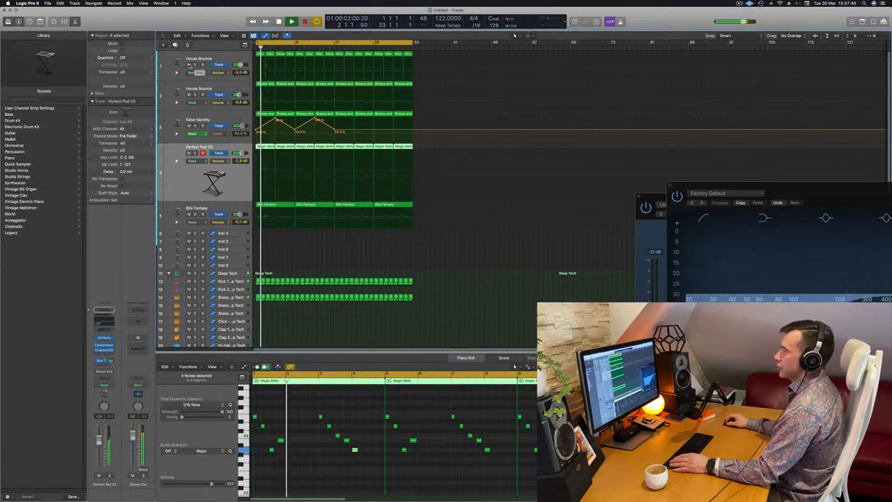
click(188, 65)
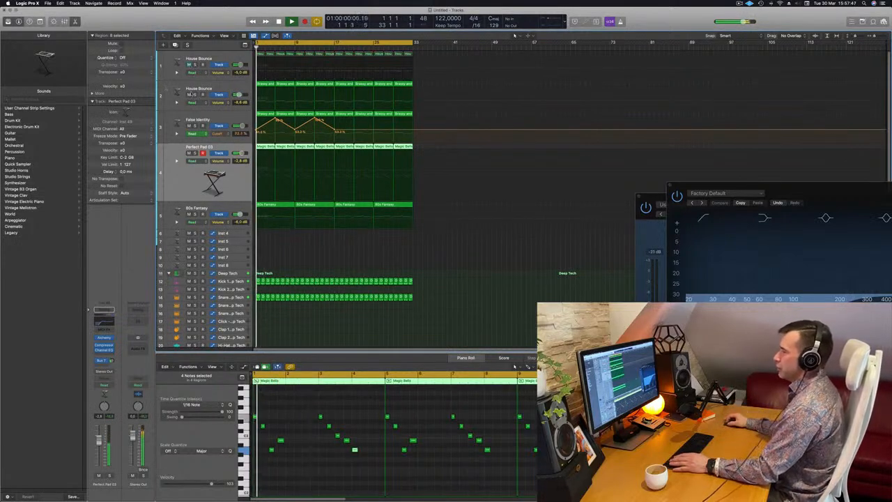
click(195, 94)
click(195, 94)
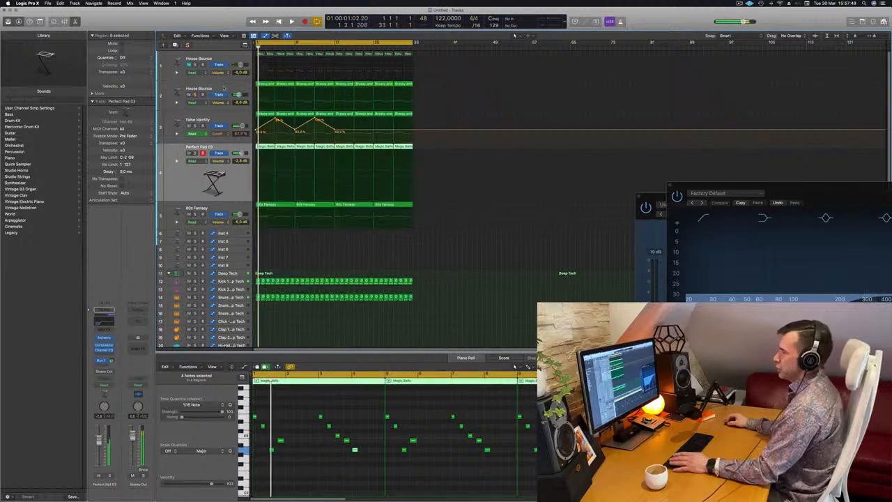
Select the second House Bounce track, set its volume to about -5.8 dB during playback and close its instrument window
click(224, 87)
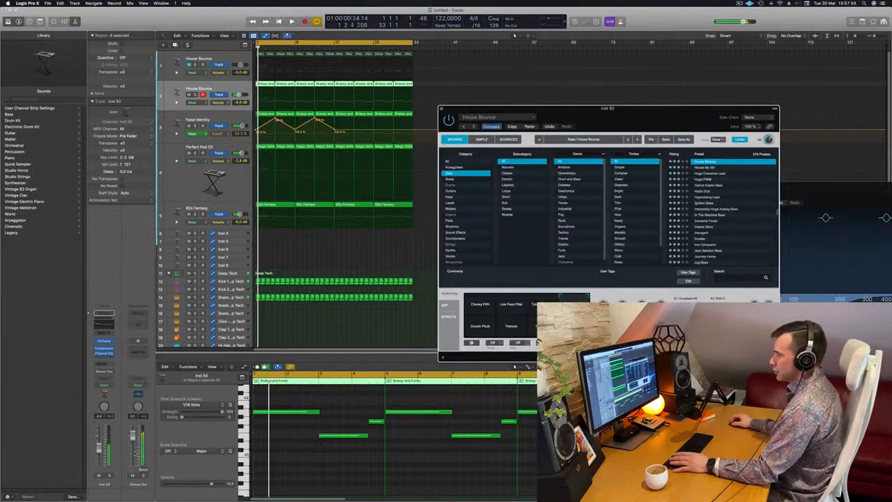
key(space)
click(108, 476)
click(109, 476)
key(space)
key(space)
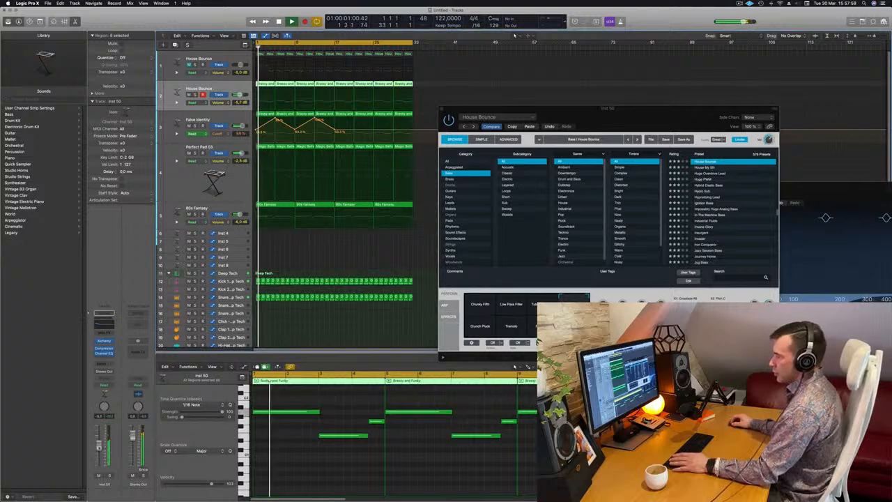
click(638, 104)
drag(495, 107, 432, 120)
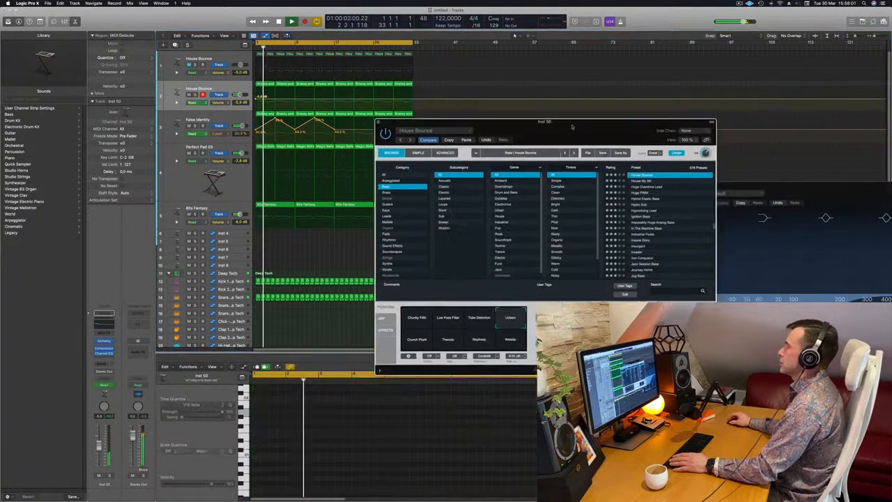
click(379, 123)
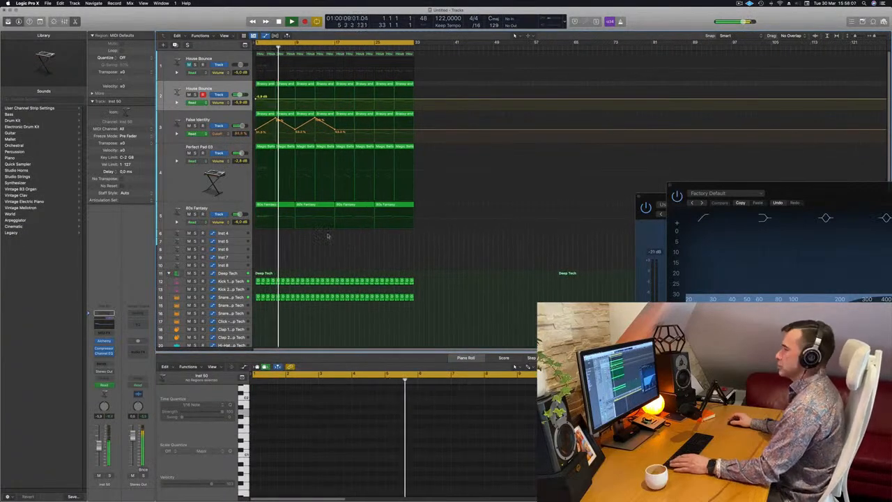
Add a Channel EQ to the 80s Fantasy track with a 12 dB/Oct low cut at 525 Hz and Q 0.79
click(208, 208)
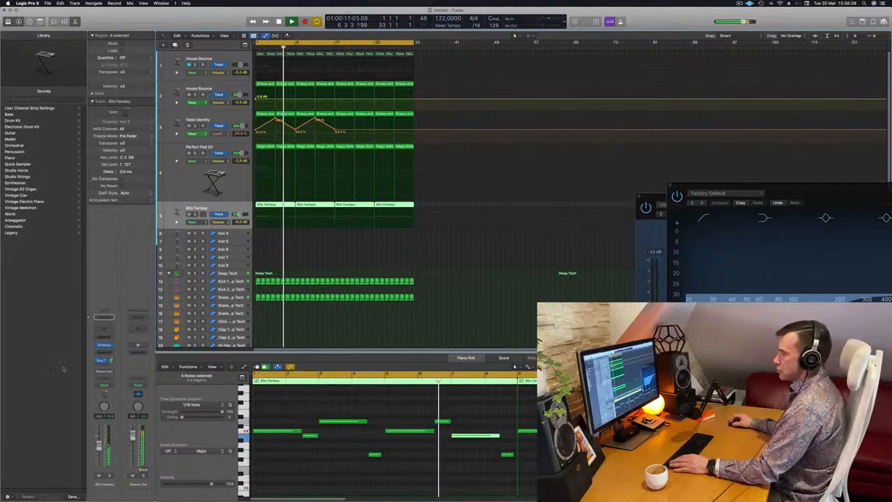
click(105, 330)
click(312, 119)
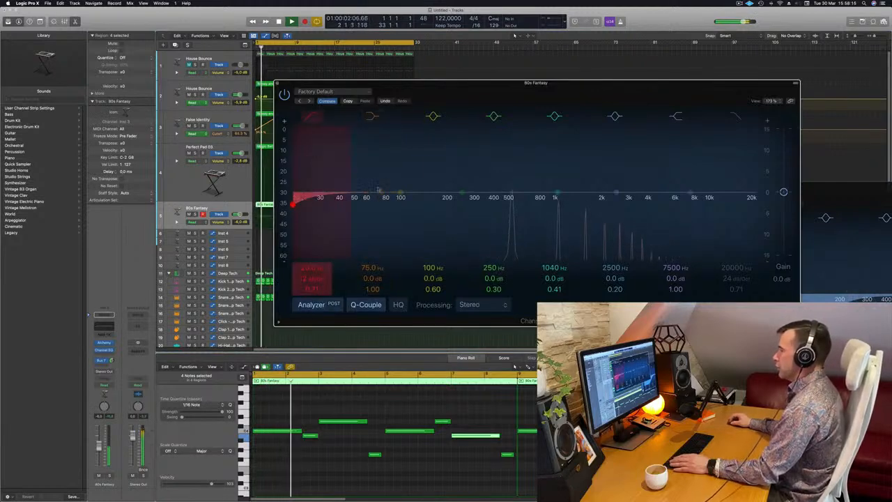
drag(302, 199, 496, 204)
drag(508, 174, 522, 175)
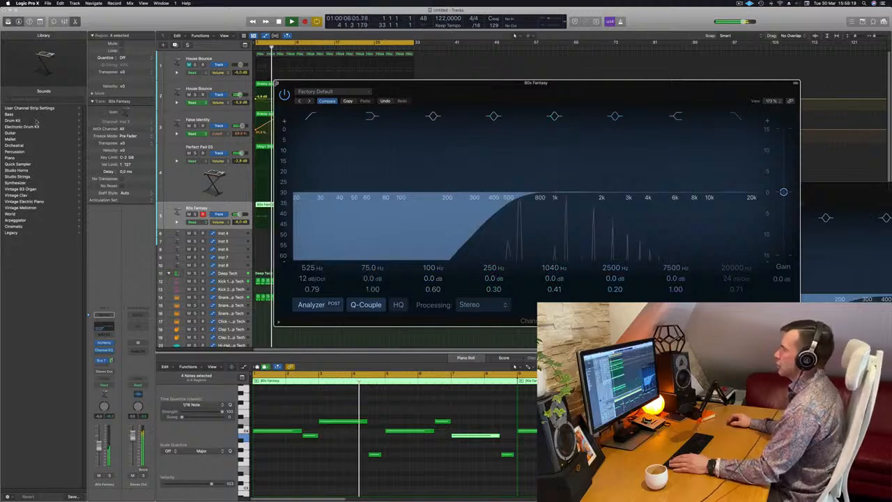
click(277, 84)
Continue the False Identity Cutoff automation with points around bars 21 to 25
click(187, 185)
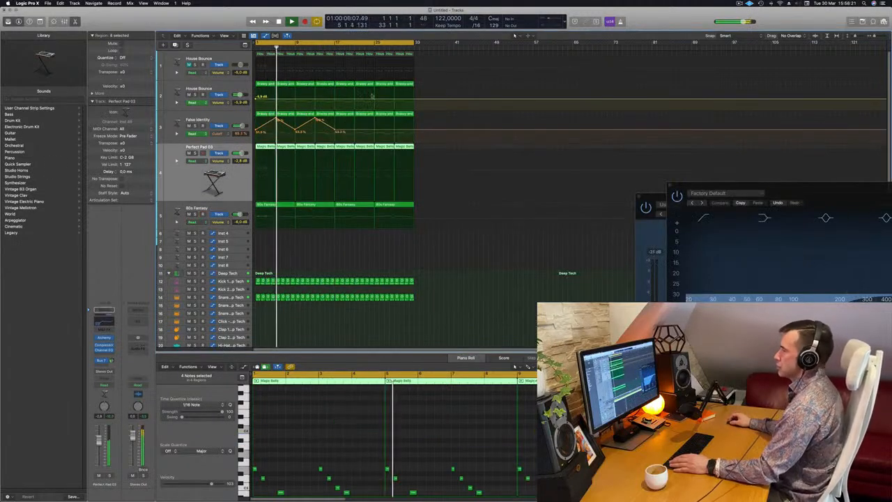
click(356, 131)
drag(355, 131, 374, 129)
Copy the first one-bar snare region of the Deep Tech kit to bar 1 of the shaker track in row 28
scroll(362, 183, down, 5)
scroll(360, 182, down, 5)
key(Return)
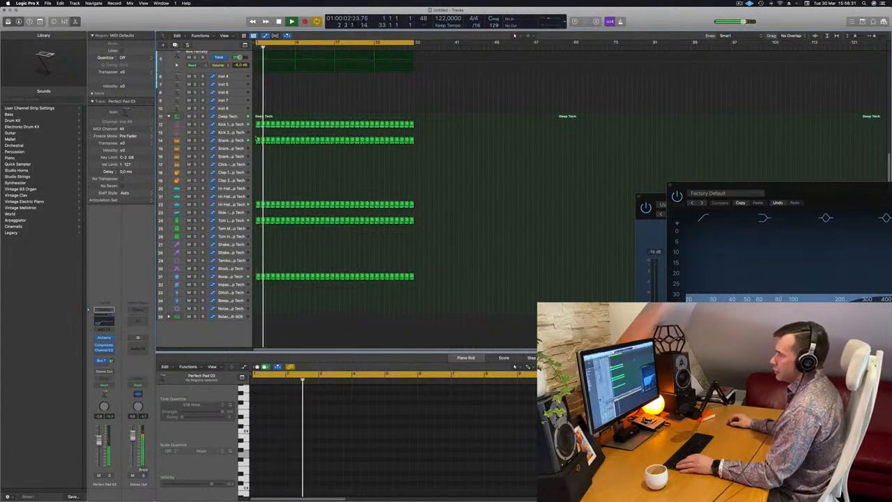
drag(258, 140, 258, 252)
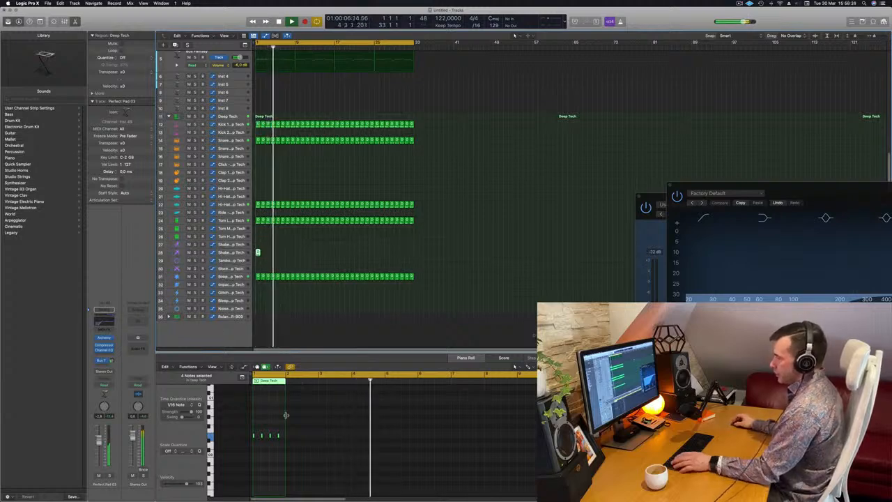
Transpose the four copied notes in the one-bar shaker region up an octave
scroll(286, 415, up, 2)
click(280, 454)
key(super+a)
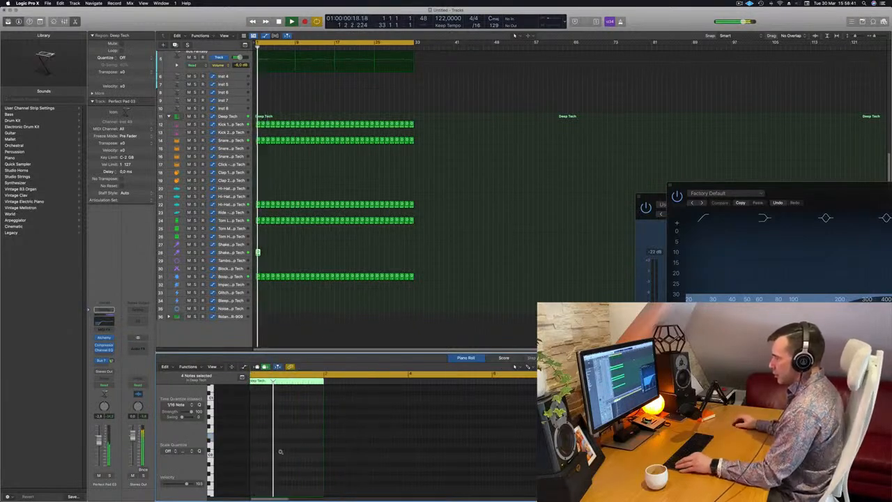
key(z)
scroll(280, 453, up, 2)
scroll(282, 453, left, 2)
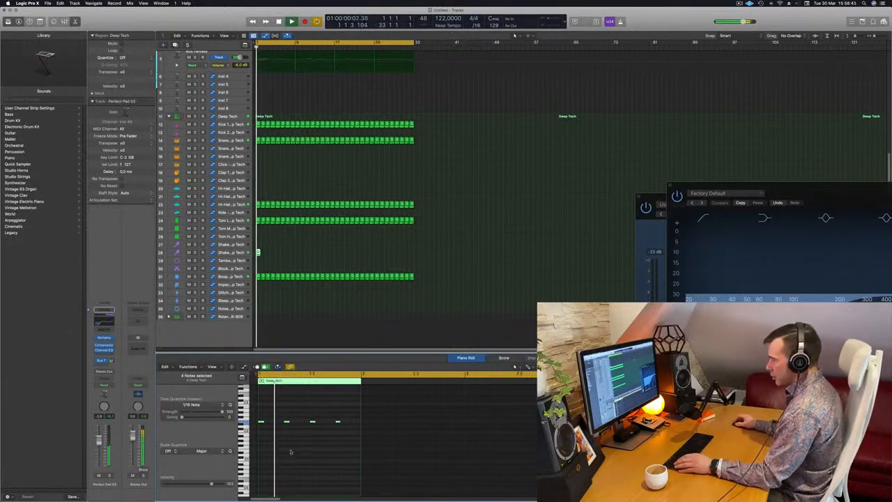
drag(351, 416, 241, 426)
key(space)
key(alt+shift+Up)
key(space)
scroll(271, 412, up, 2)
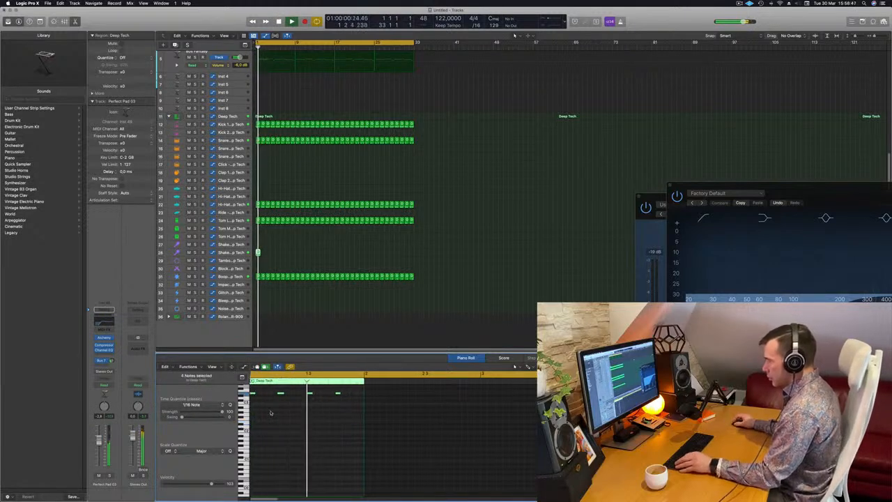
Copy the shaker notes into the gaps between the existing ones and repeat the one-bar region through bar 32
drag(260, 395, 274, 398)
key(space)
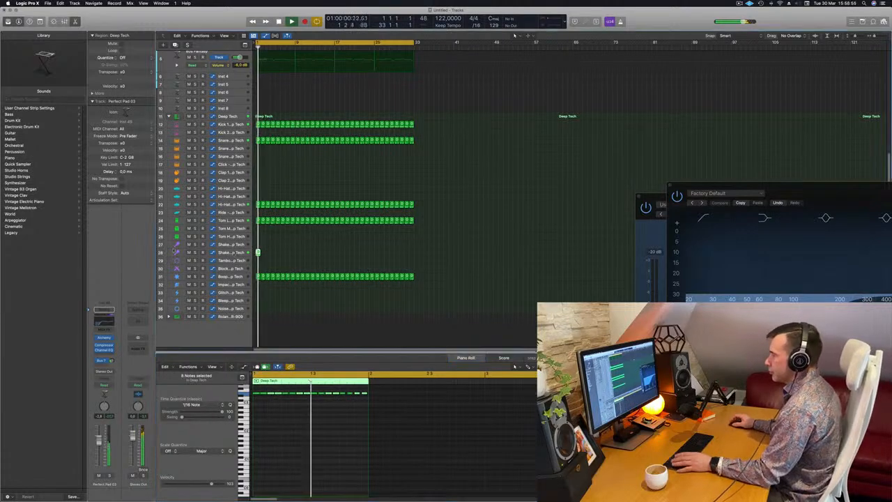
click(257, 251)
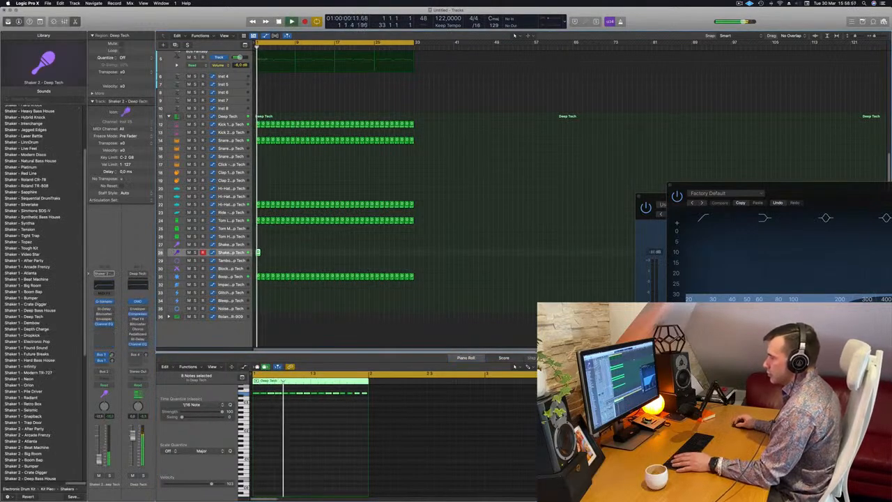
key(space)
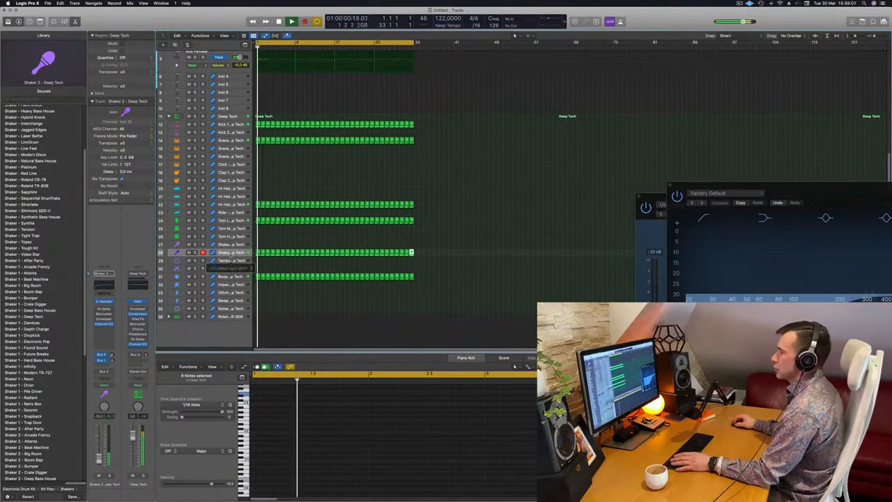
Enlarge the Shaker 2 track and, with all its regions selected, set its volume to -24.5 dB during playback
drag(230, 255, 232, 283)
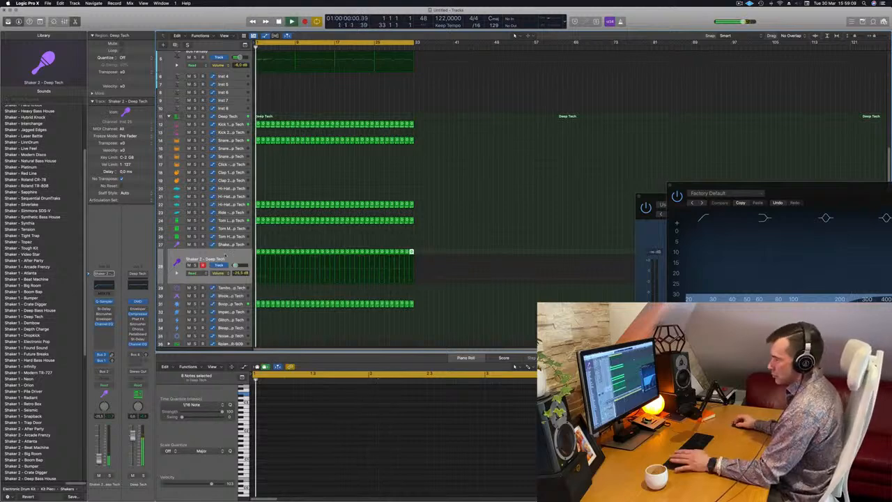
key(super+a)
click(108, 476)
click(109, 476)
key(space)
key(space)
drag(99, 459, 99, 461)
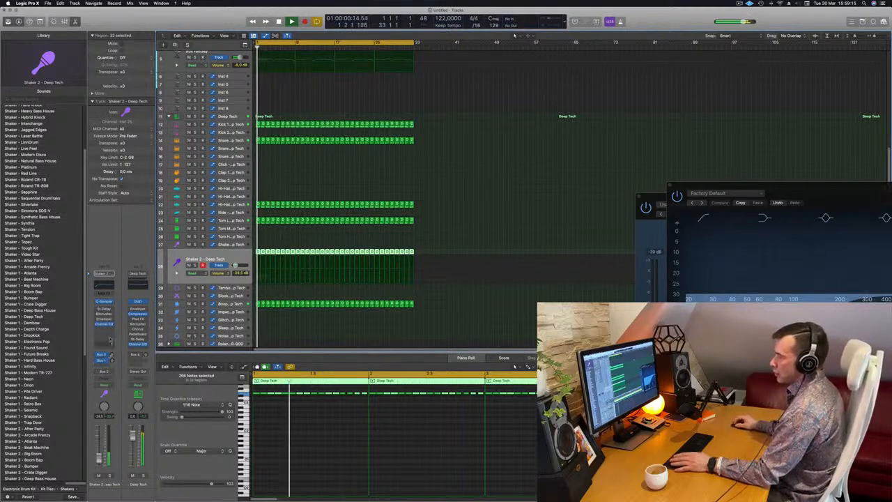
Add a stereo Compressor with a raised ratio to the Shaker 2 track and side-chain it to Inst 9
click(104, 331)
mouse_move(131, 348)
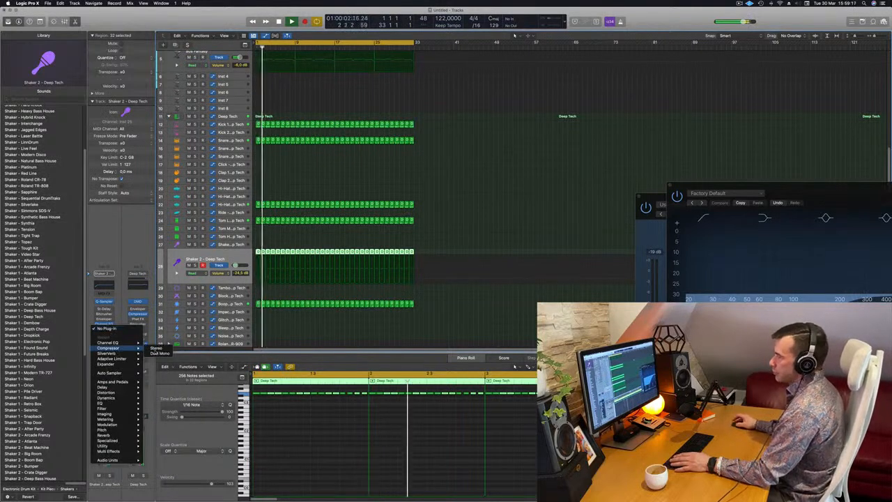
click(159, 348)
drag(394, 217, 396, 196)
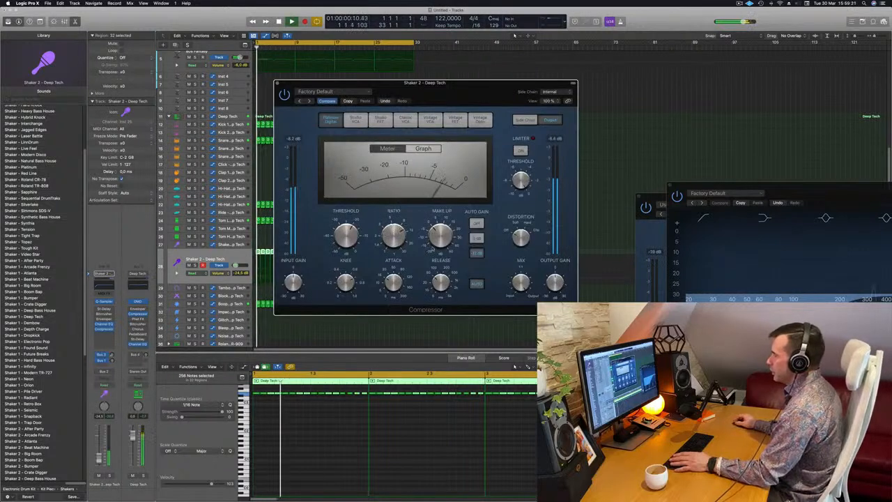
click(549, 92)
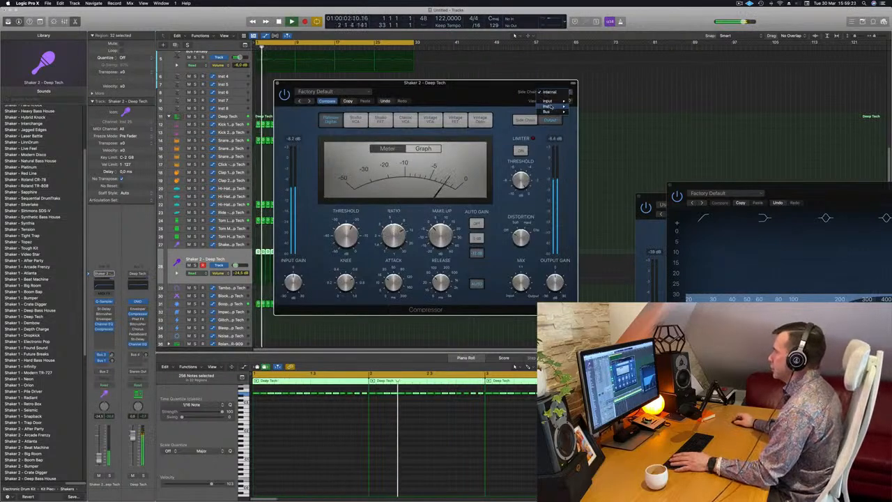
mouse_move(549, 106)
click(581, 143)
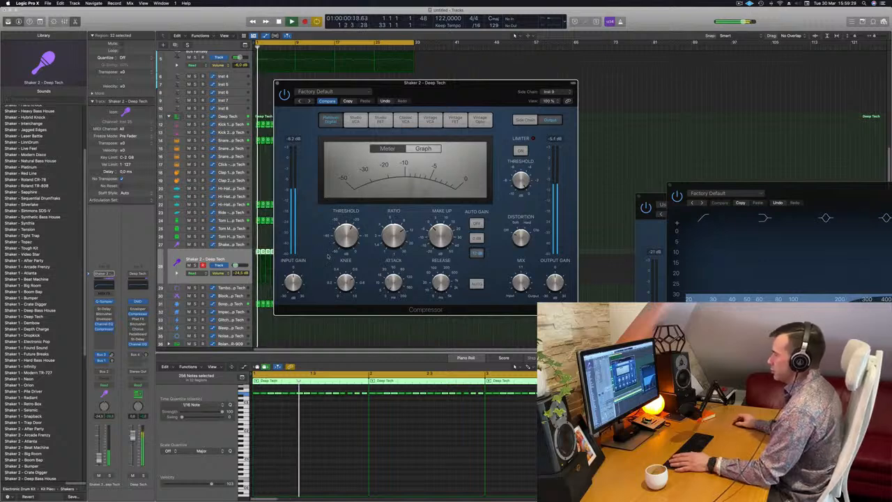
Audition the side-chained shaker, close the Compressor and set the Shaker 2 volume to about -27.5 dB
drag(310, 82, 353, 86)
key(space)
key(space)
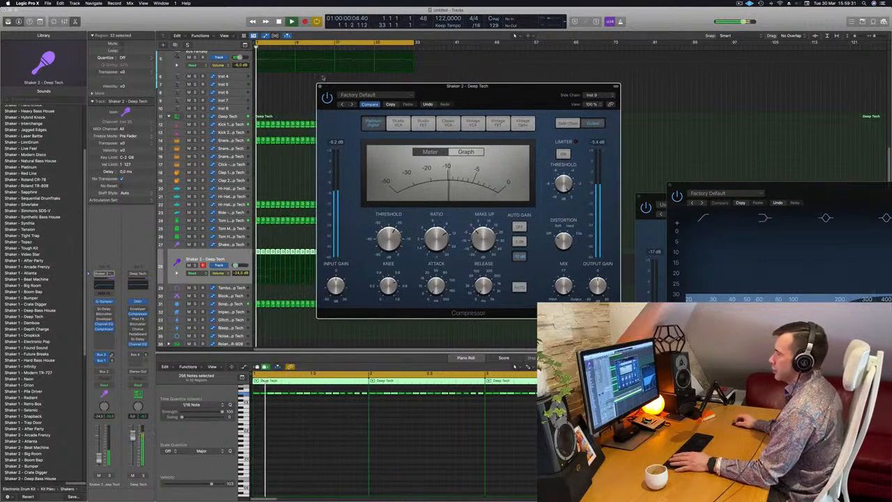
click(319, 87)
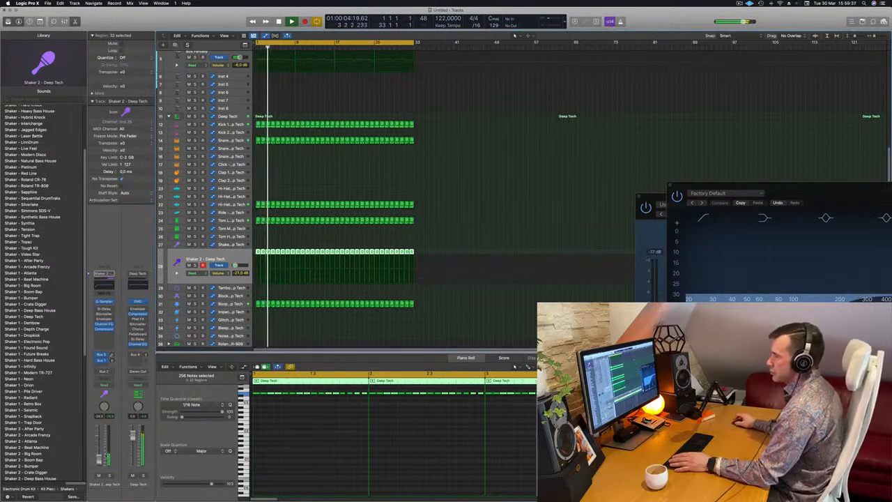
click(479, 167)
scroll(469, 169, up, 5)
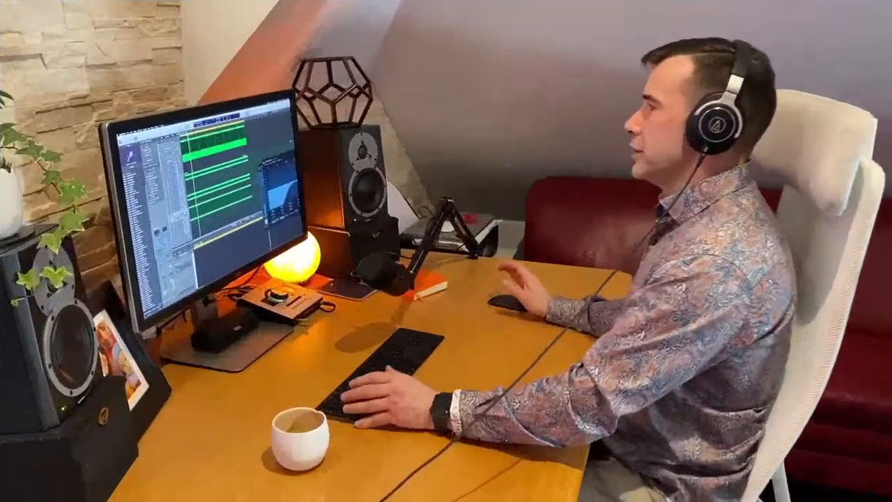